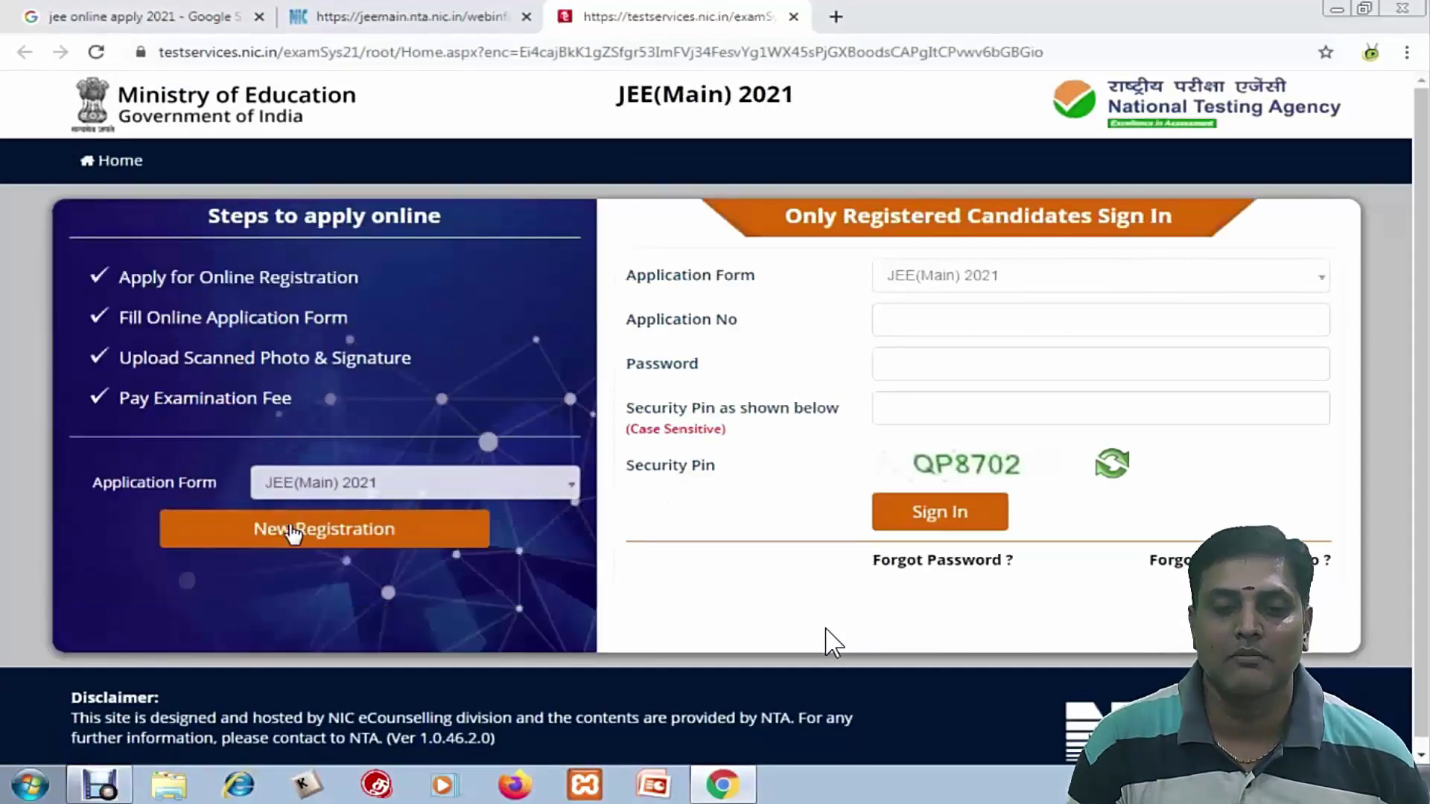
# Start a new JEE(Main) 2021 registration and proceed past the instructions page to the form
pyautogui.click(293, 534)
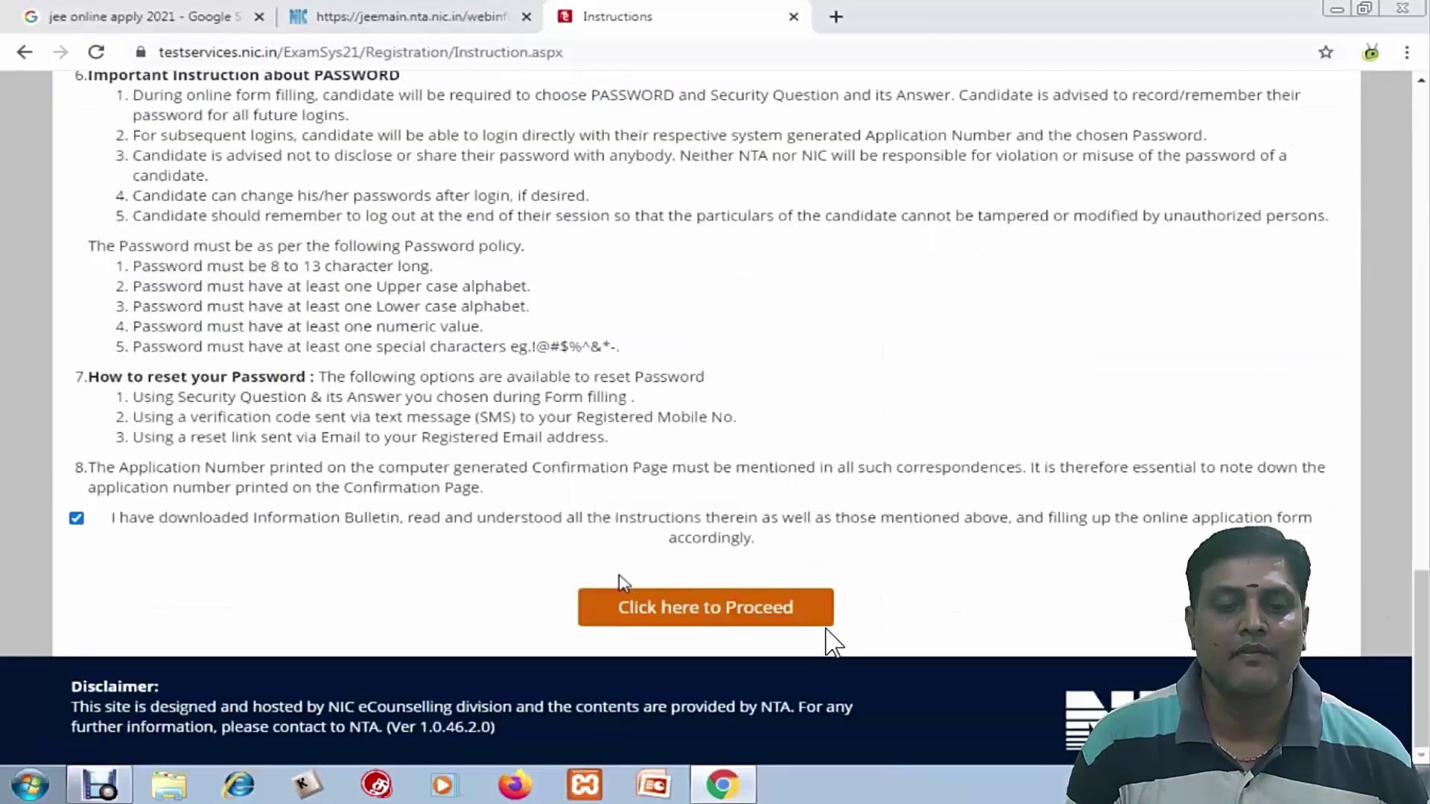
pyautogui.scroll(20, 718, 354)
pyautogui.scroll(-10, 723, 359)
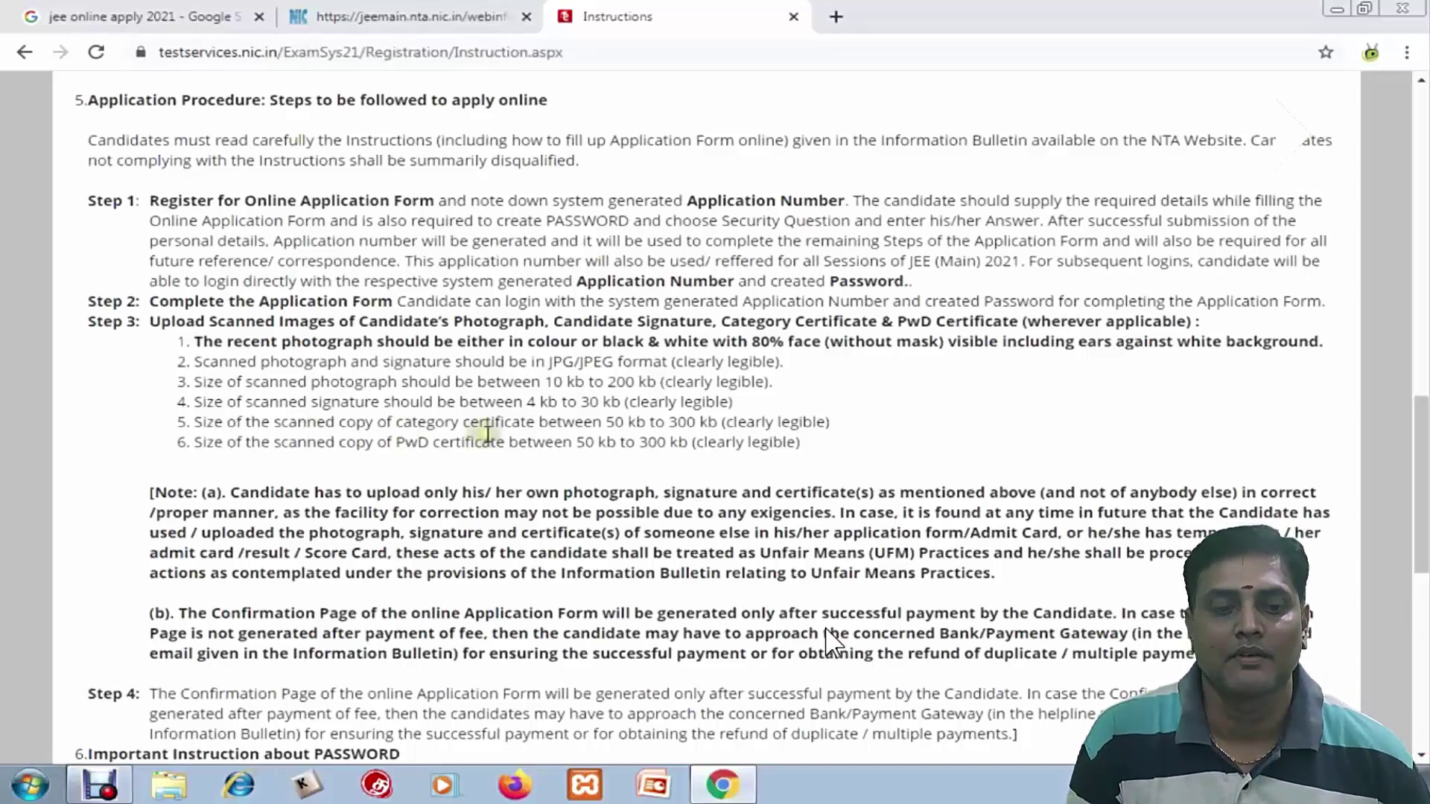
pyautogui.scroll(-8, 626, 432)
pyautogui.click(689, 689)
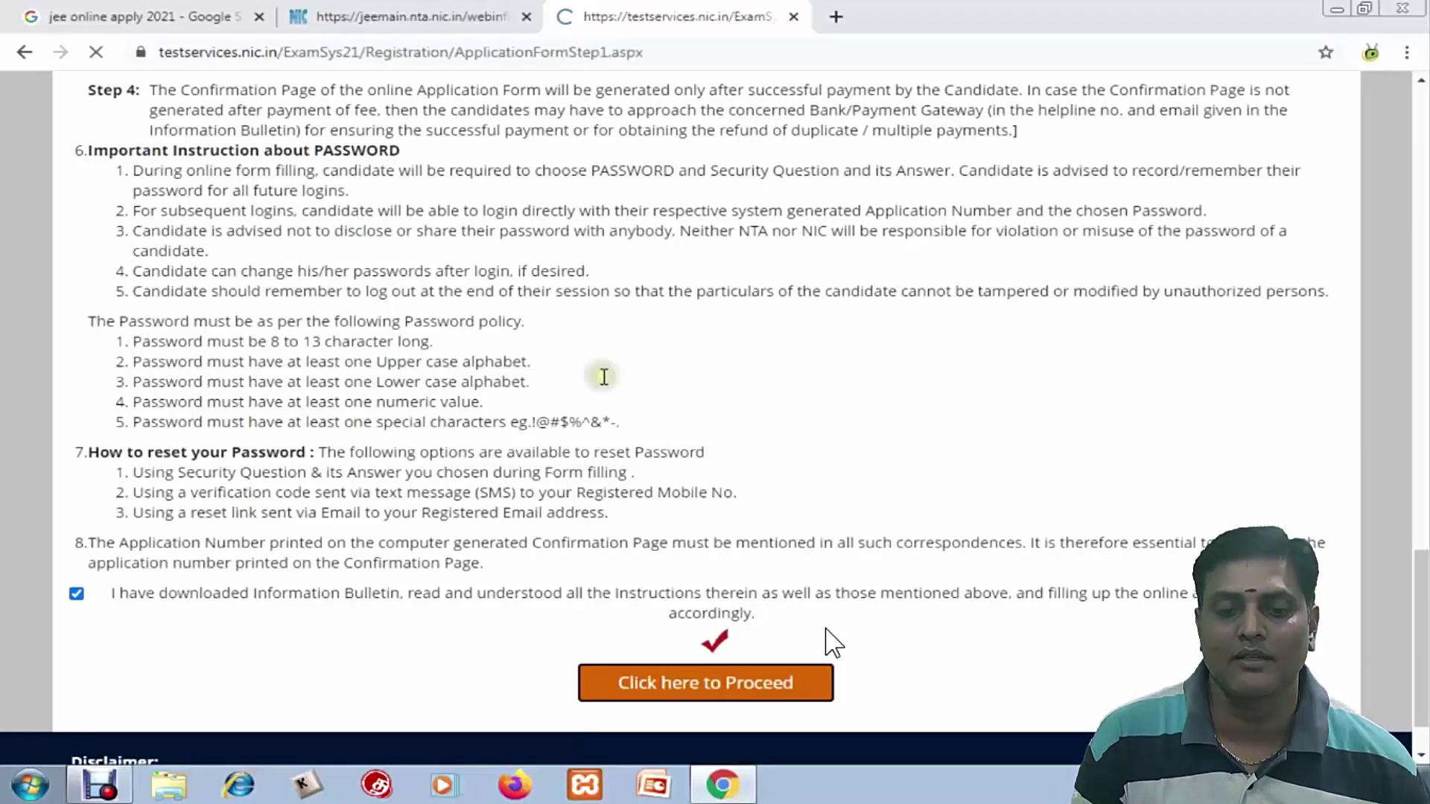
# Enter the candidate's, father's and mother's full names
pyautogui.click(564, 308)
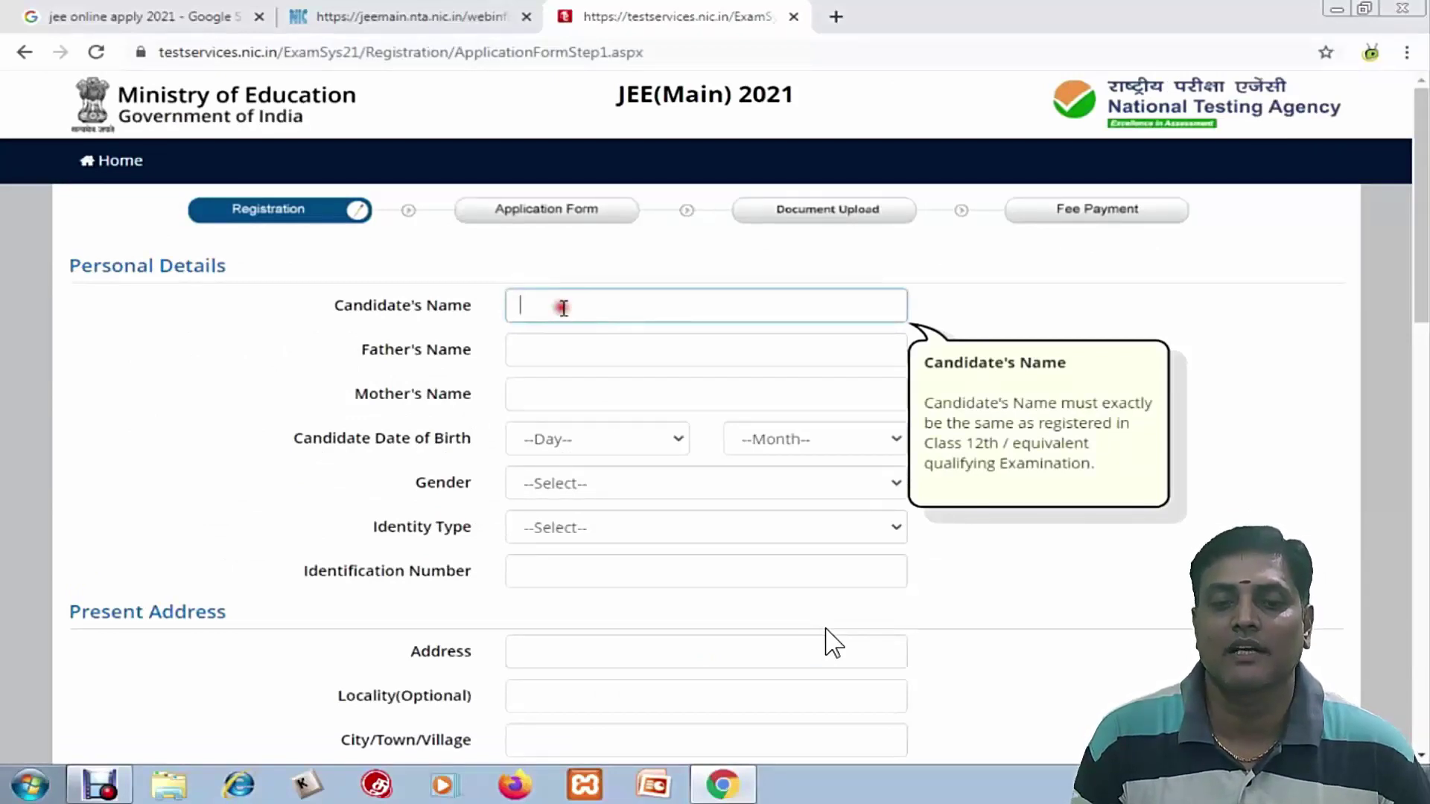
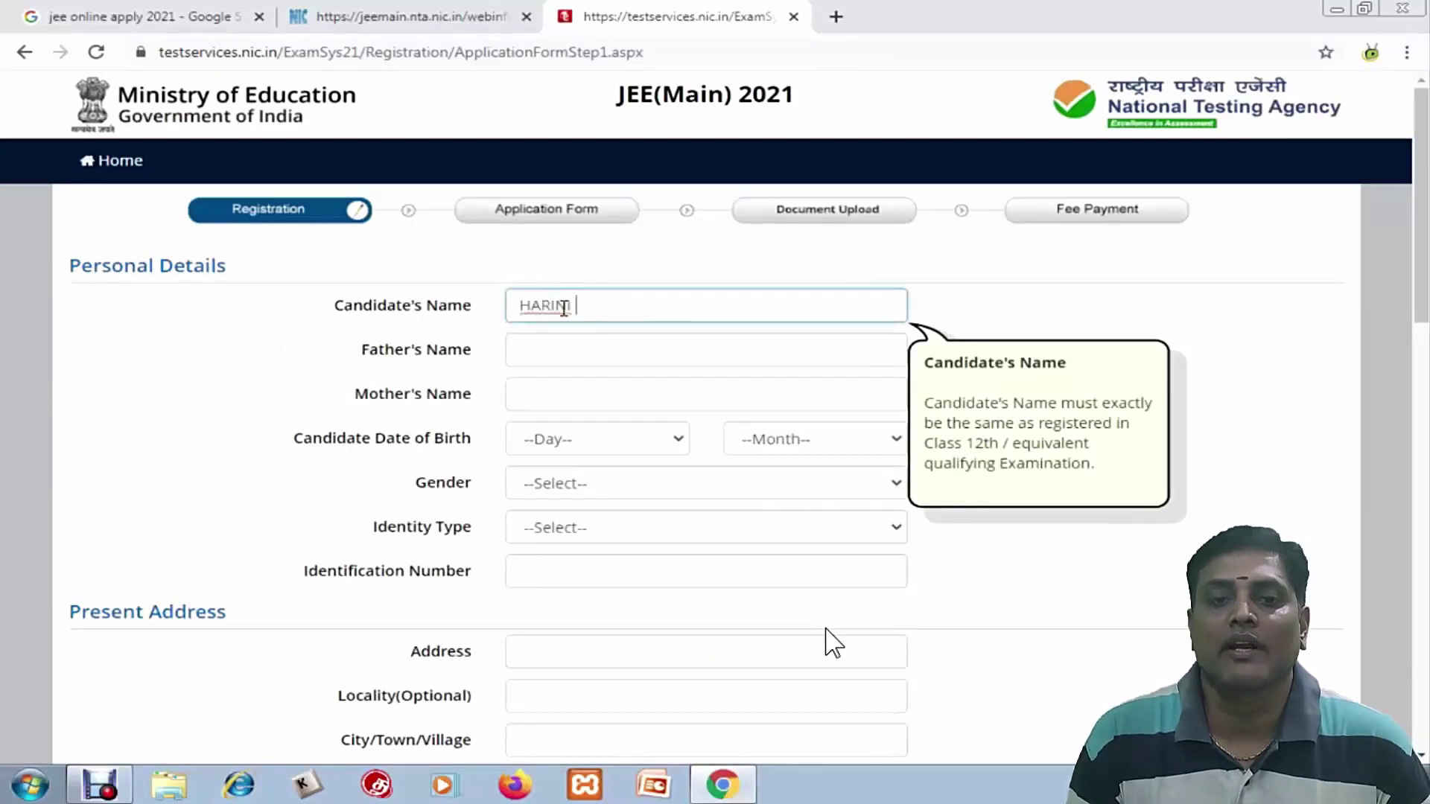
pyautogui.press('Tab')
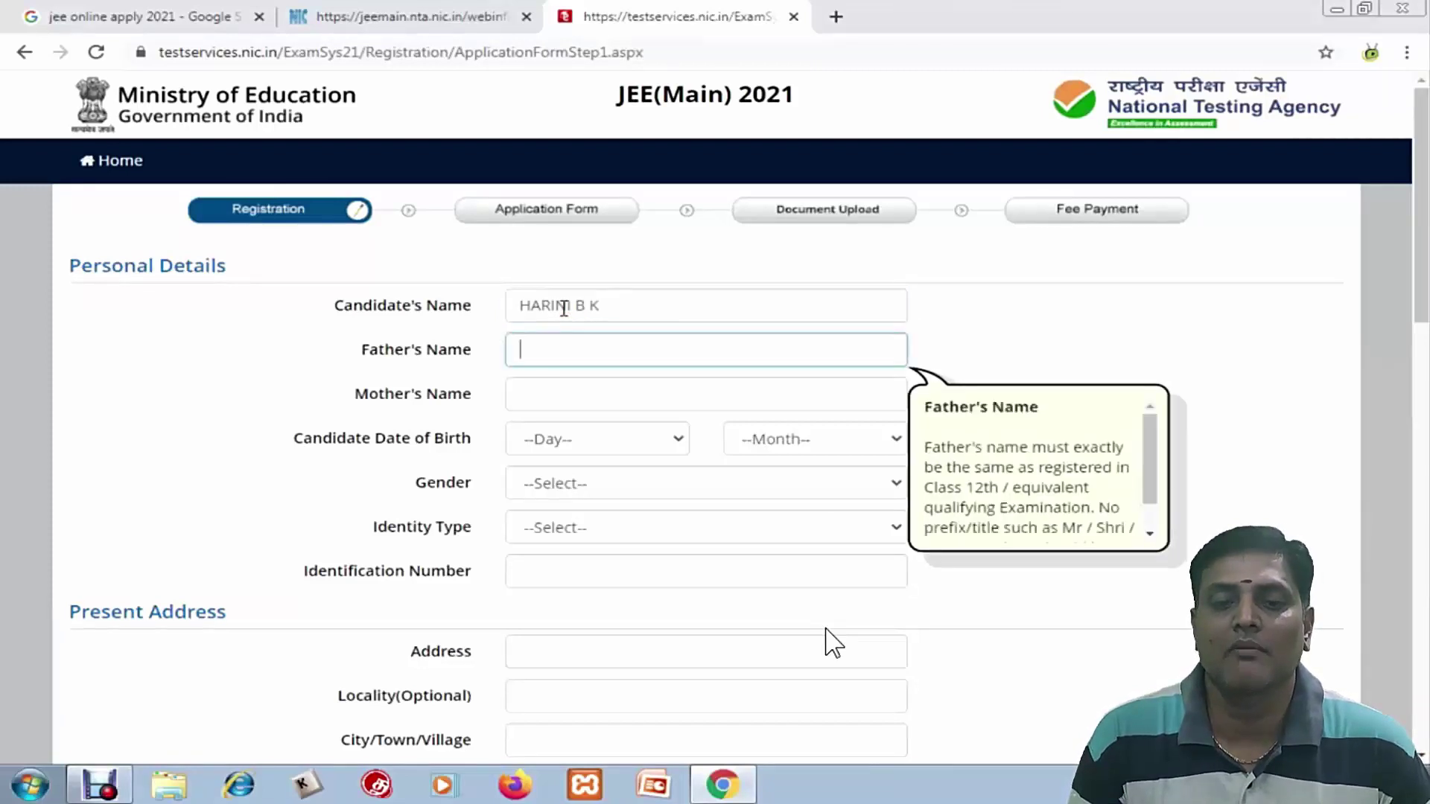
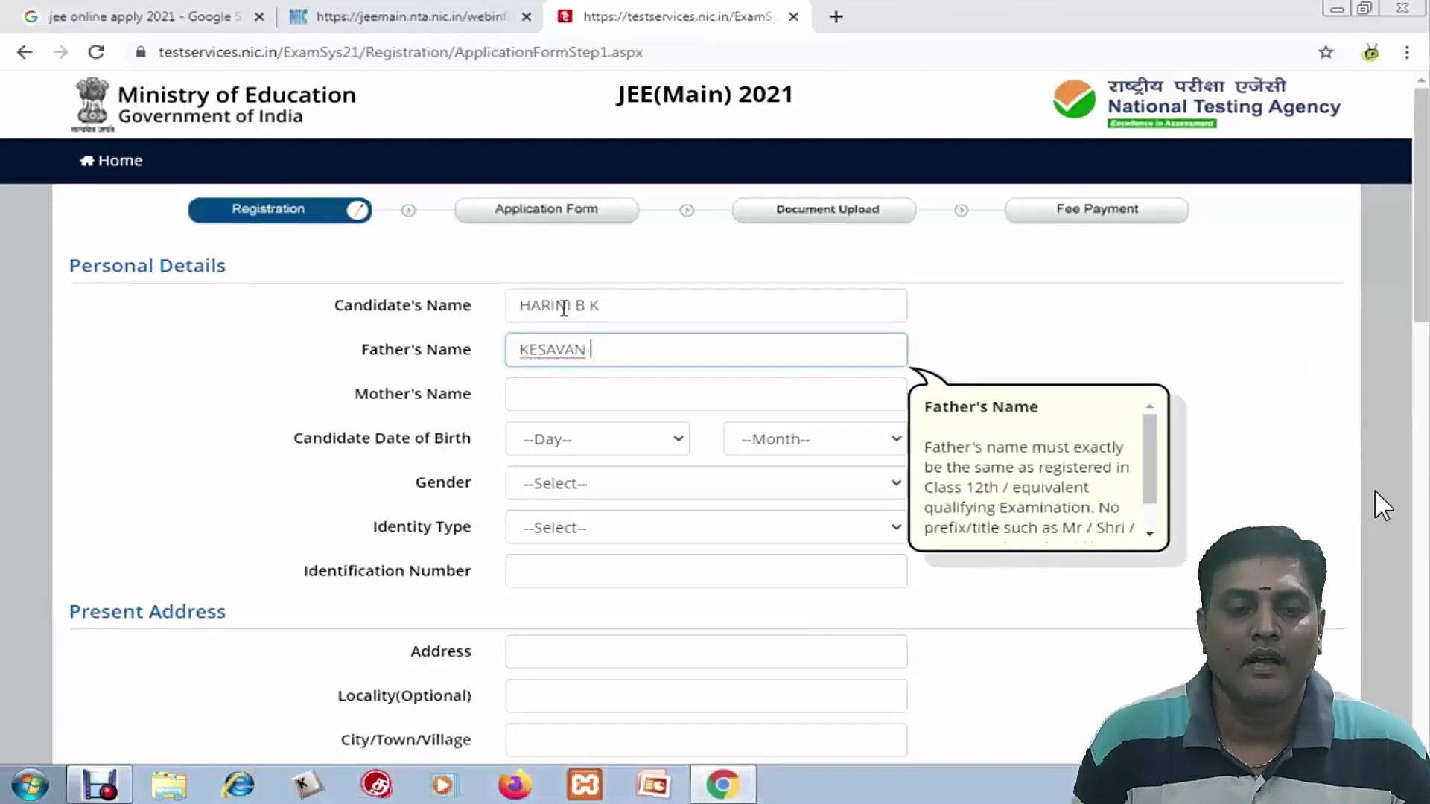
pyautogui.press('Tab')
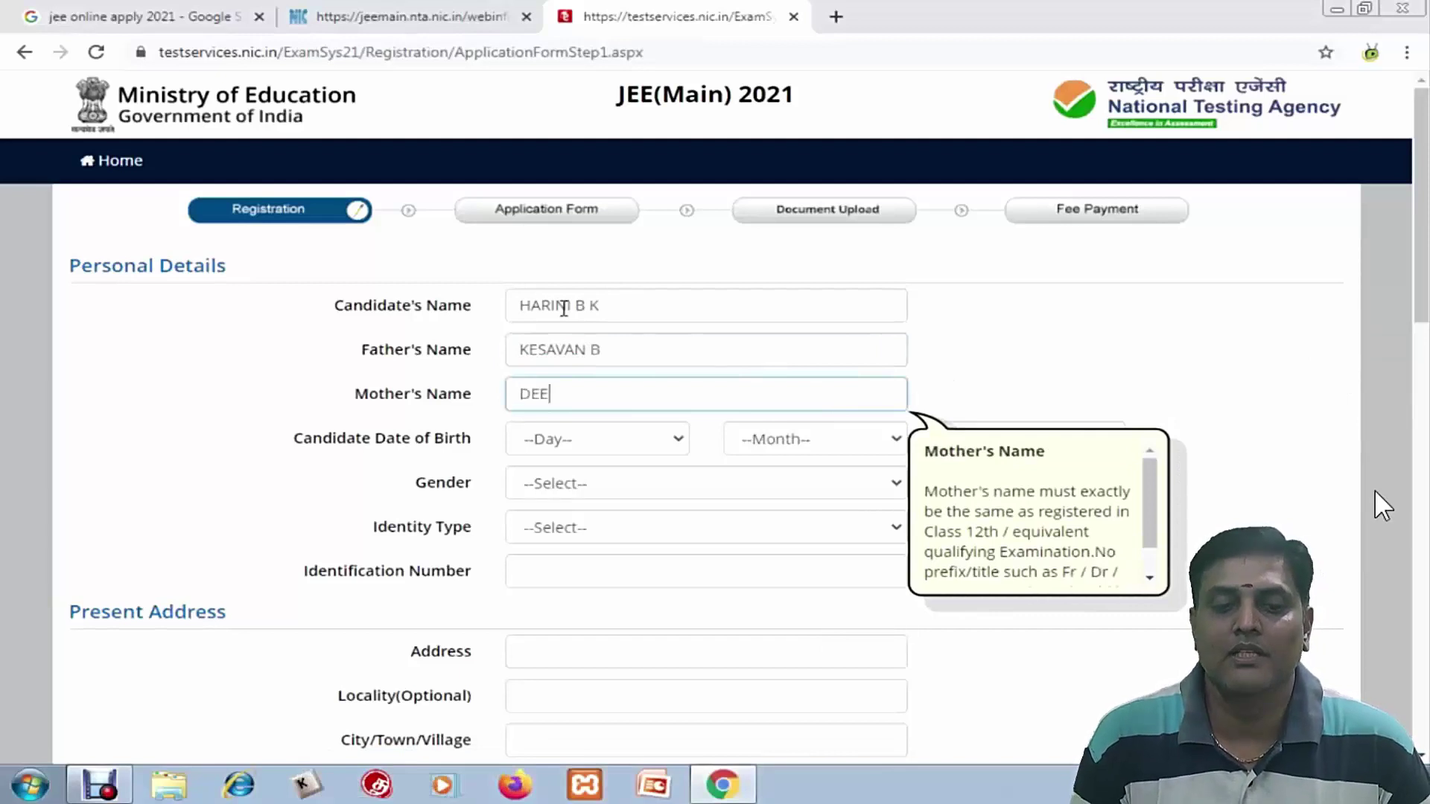
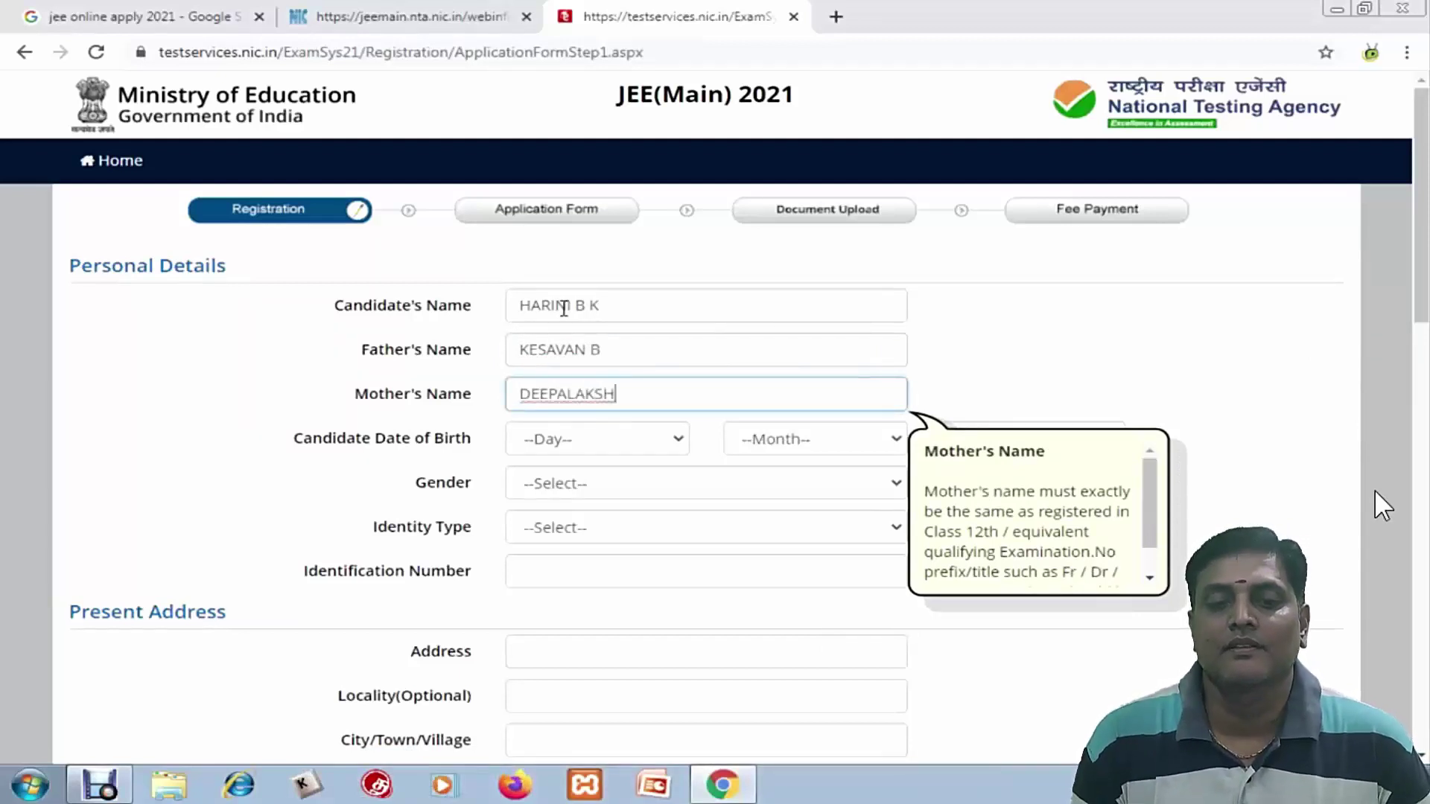
pyautogui.press('Tab')
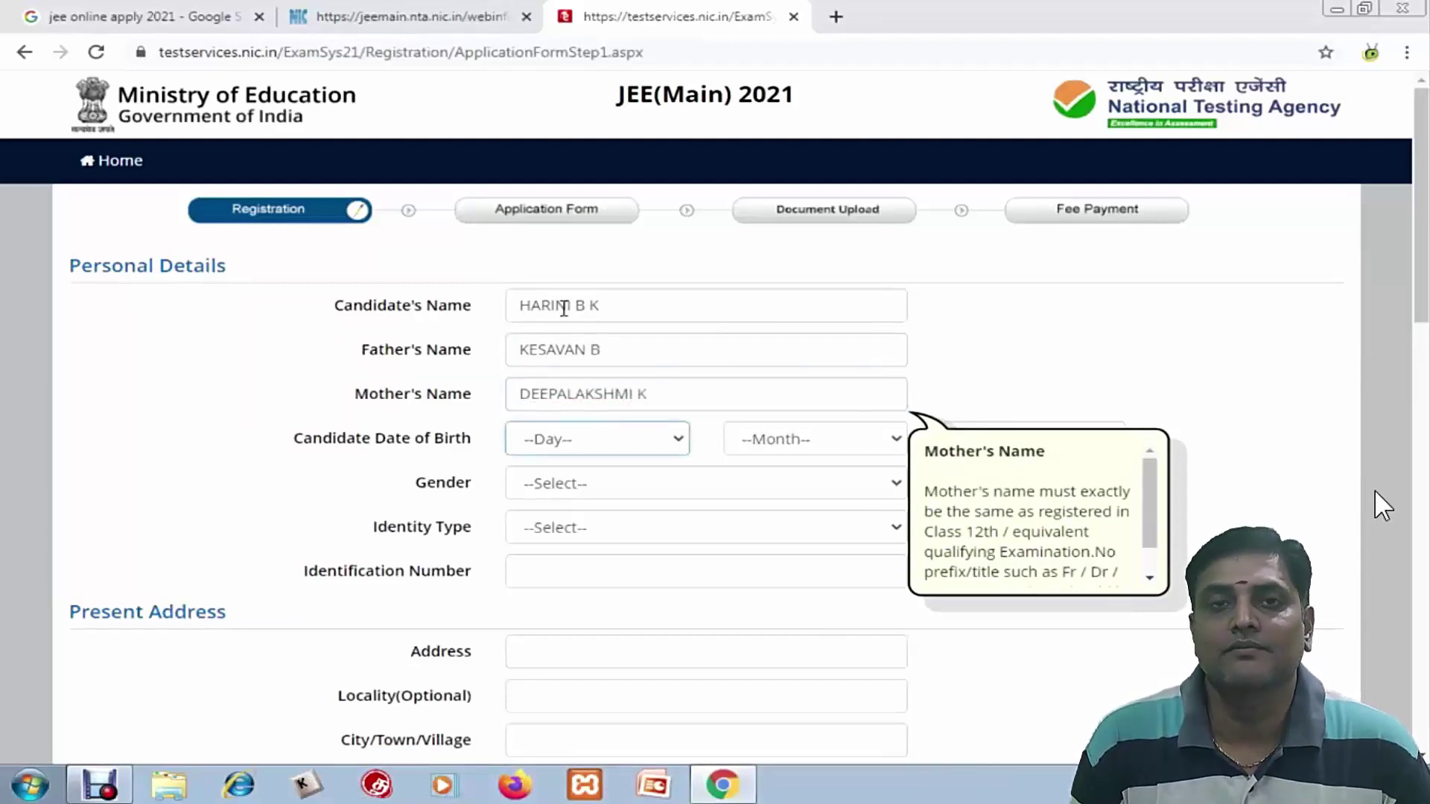
# Set date of birth to 14 March 2003 and gender to Female
pyautogui.click(626, 445)
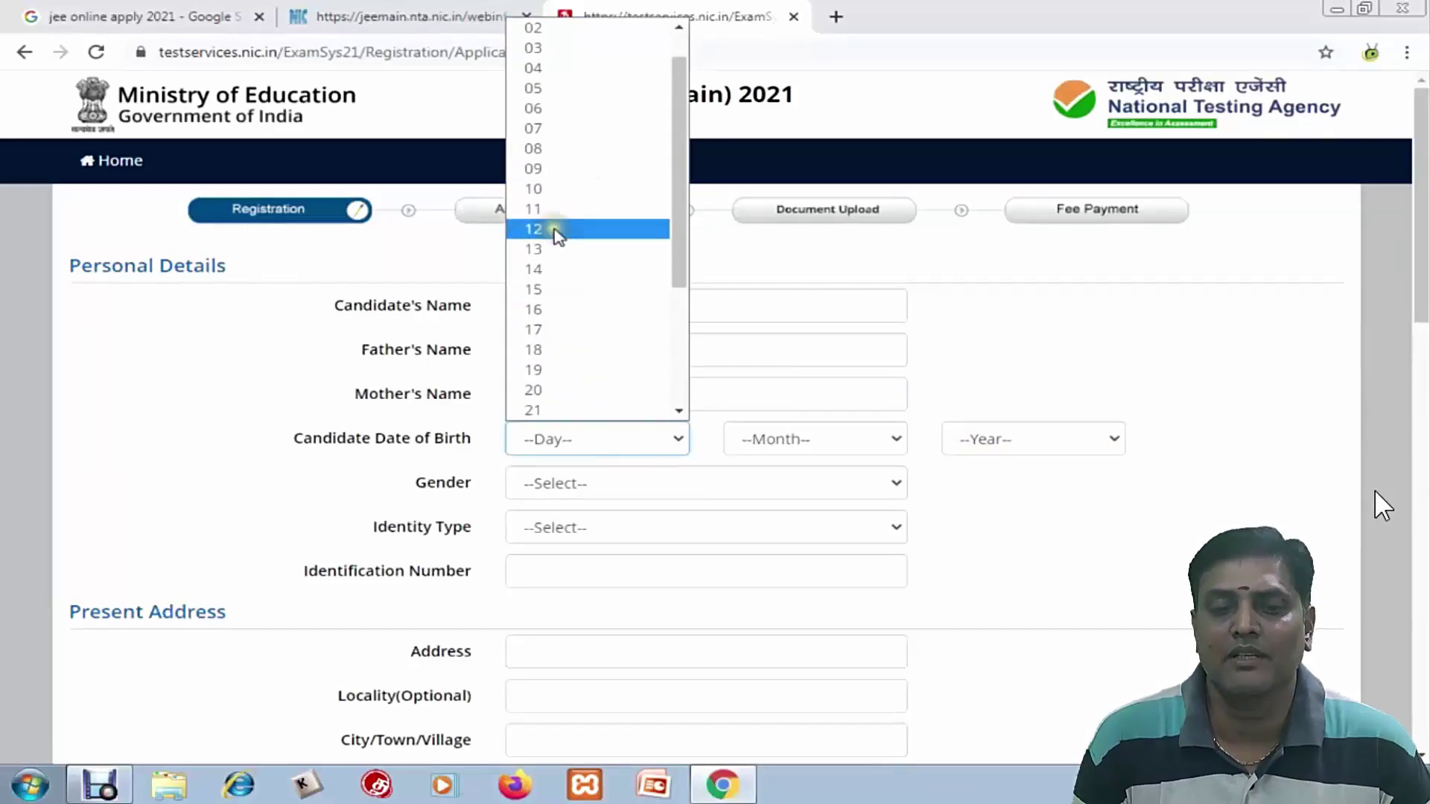
pyautogui.click(534, 269)
pyautogui.click(774, 439)
pyautogui.click(775, 523)
pyautogui.click(998, 439)
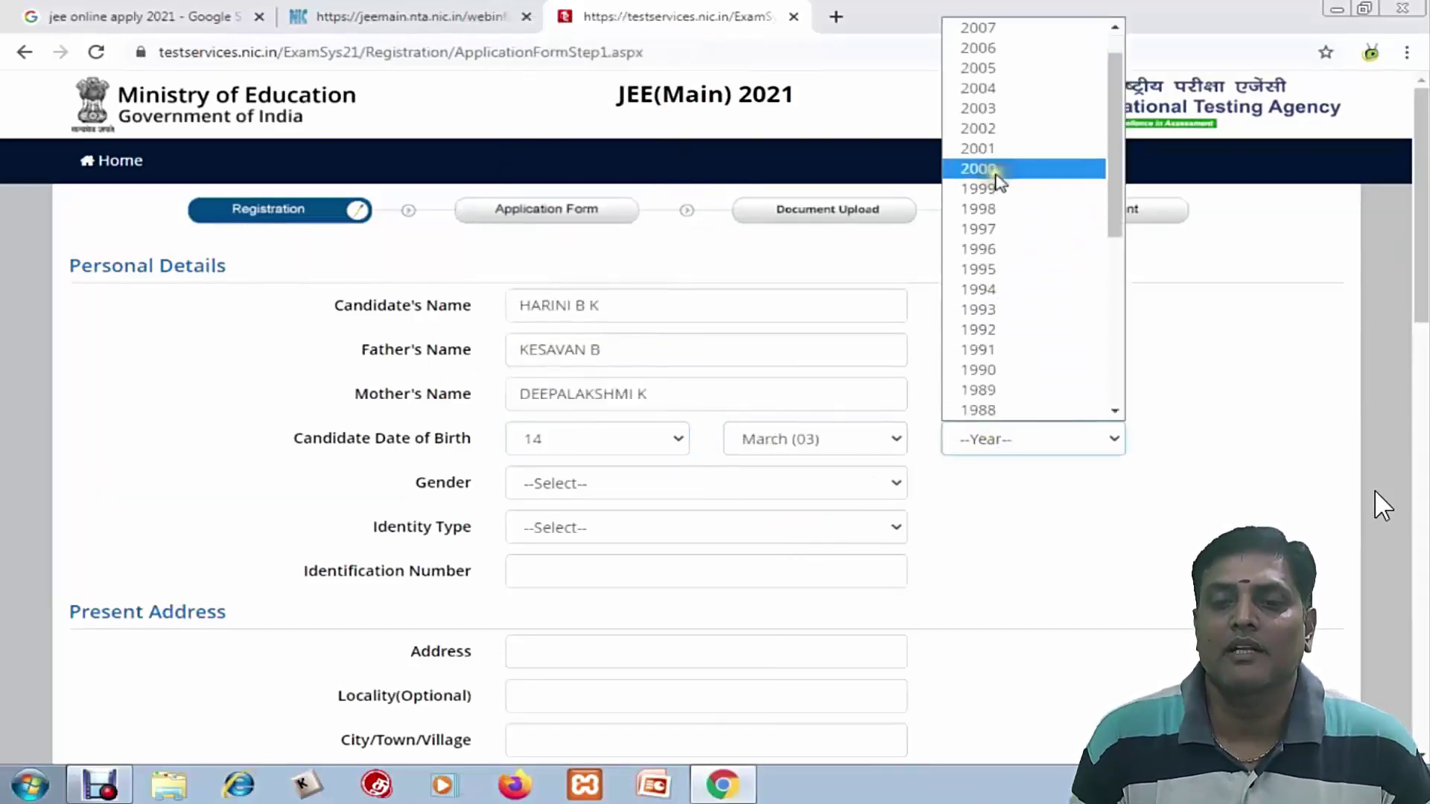
pyautogui.click(978, 108)
pyautogui.scroll(-3, 638, 379)
pyautogui.click(636, 283)
pyautogui.click(588, 344)
pyautogui.click(562, 328)
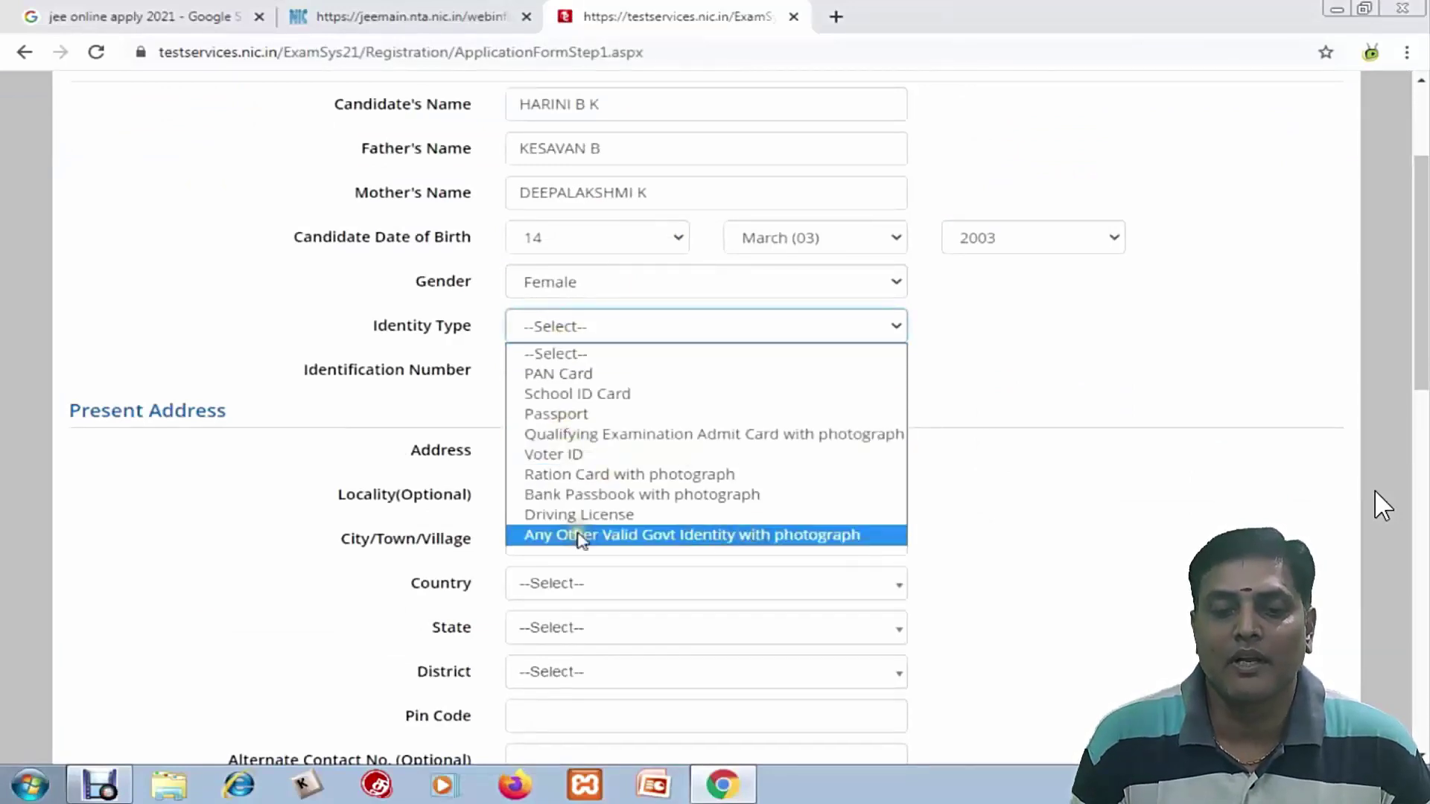
# Choose another valid government ID with photograph as identity type and enter its number
pyautogui.click(580, 534)
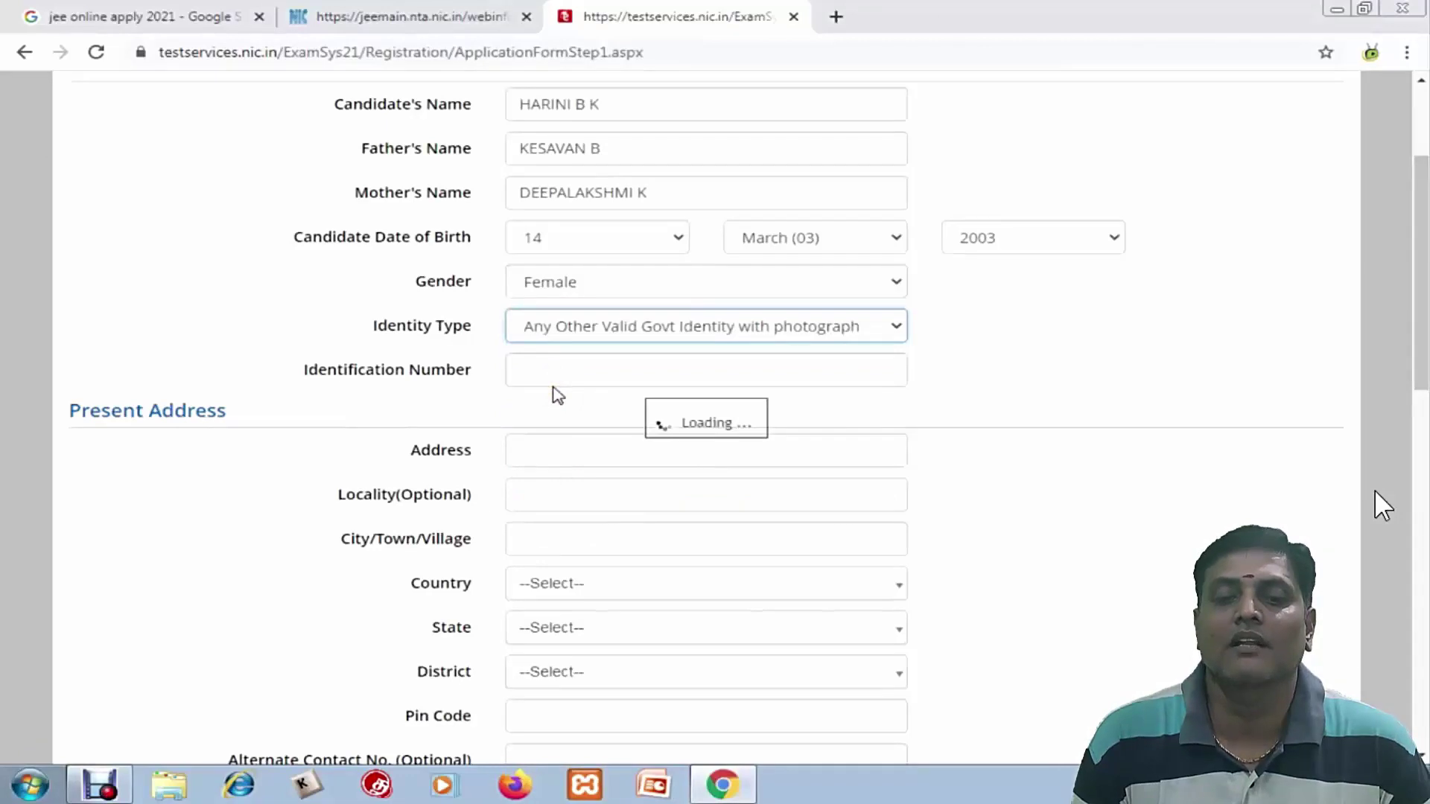
pyautogui.click(534, 374)
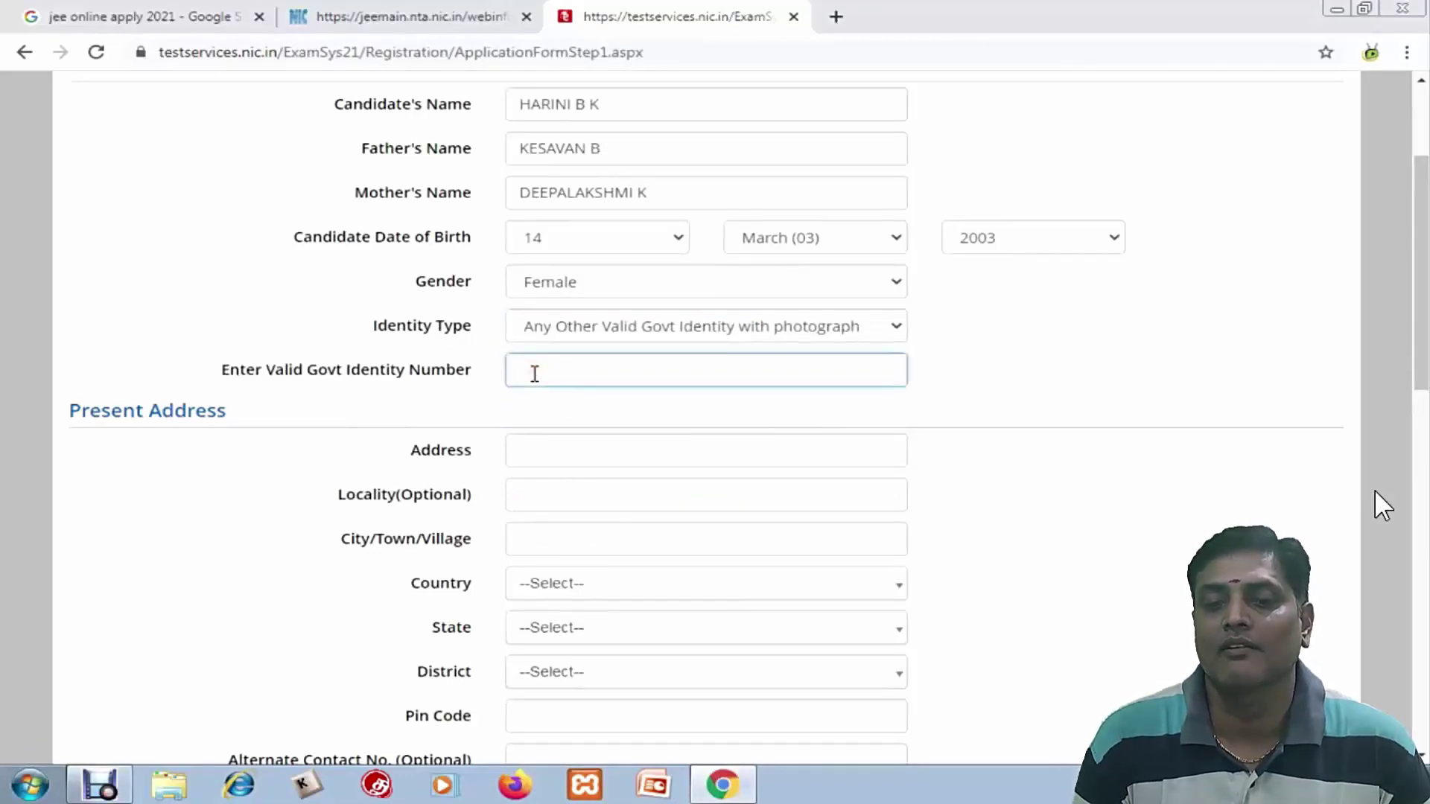
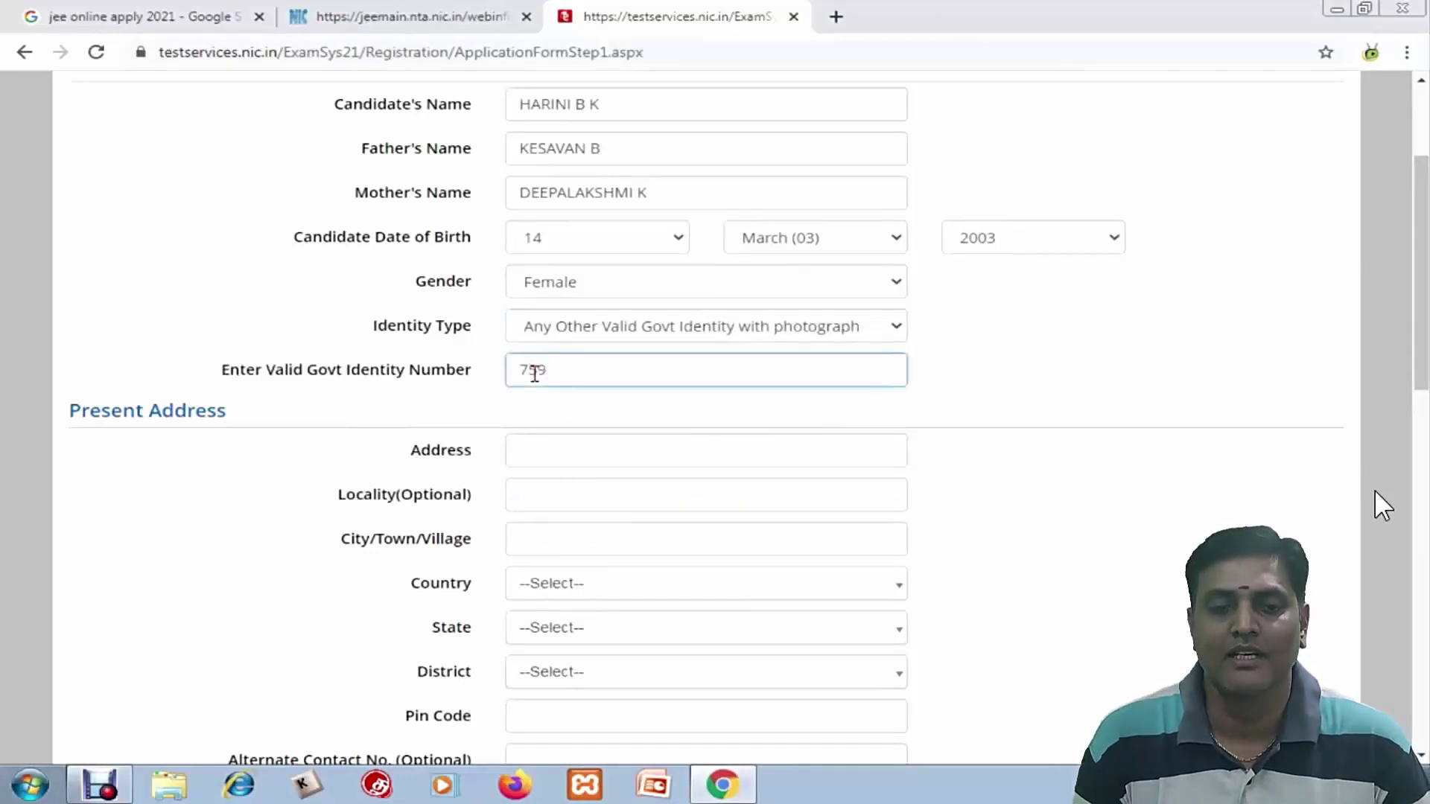
# Enter the present address, locality and city, and set the country to India
pyautogui.click(574, 441)
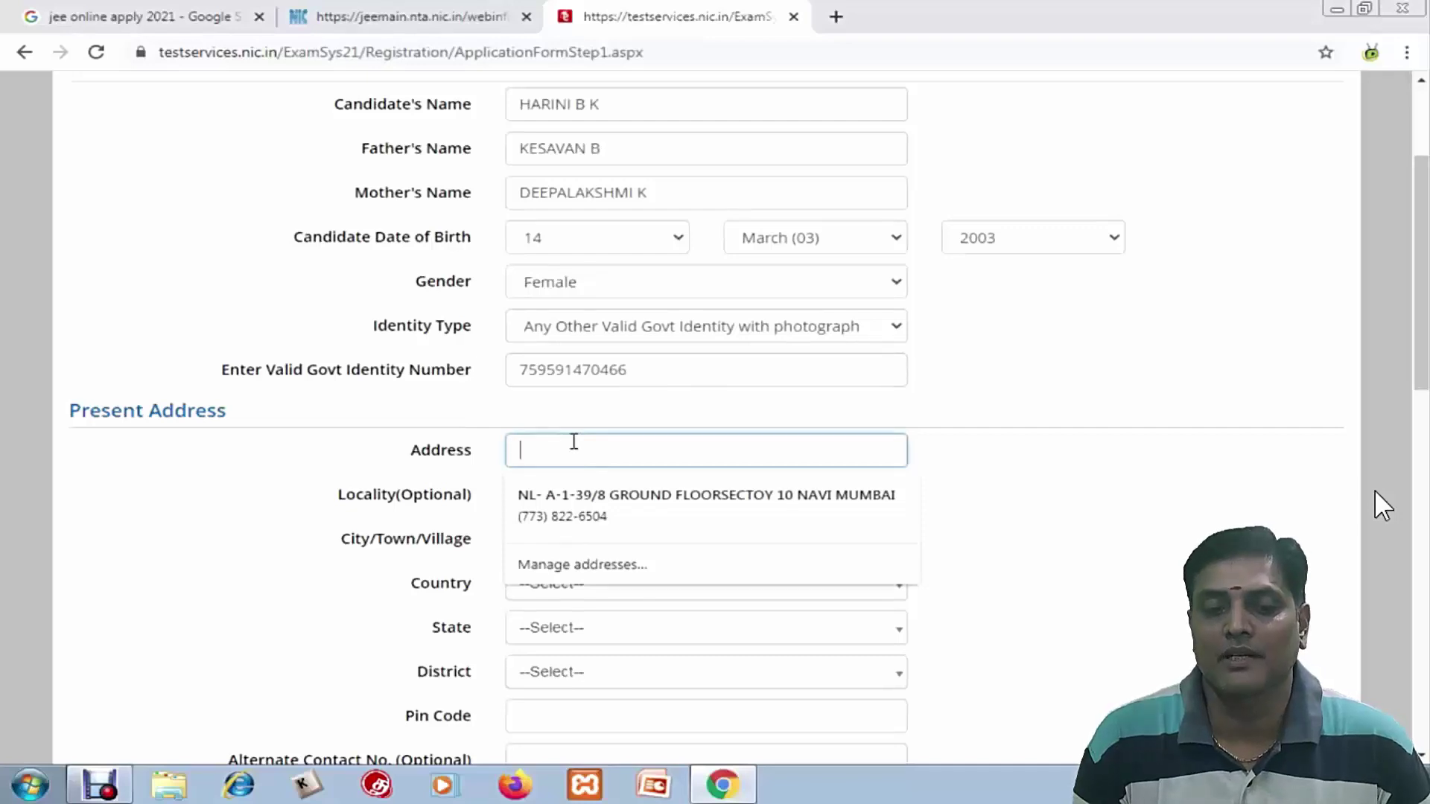
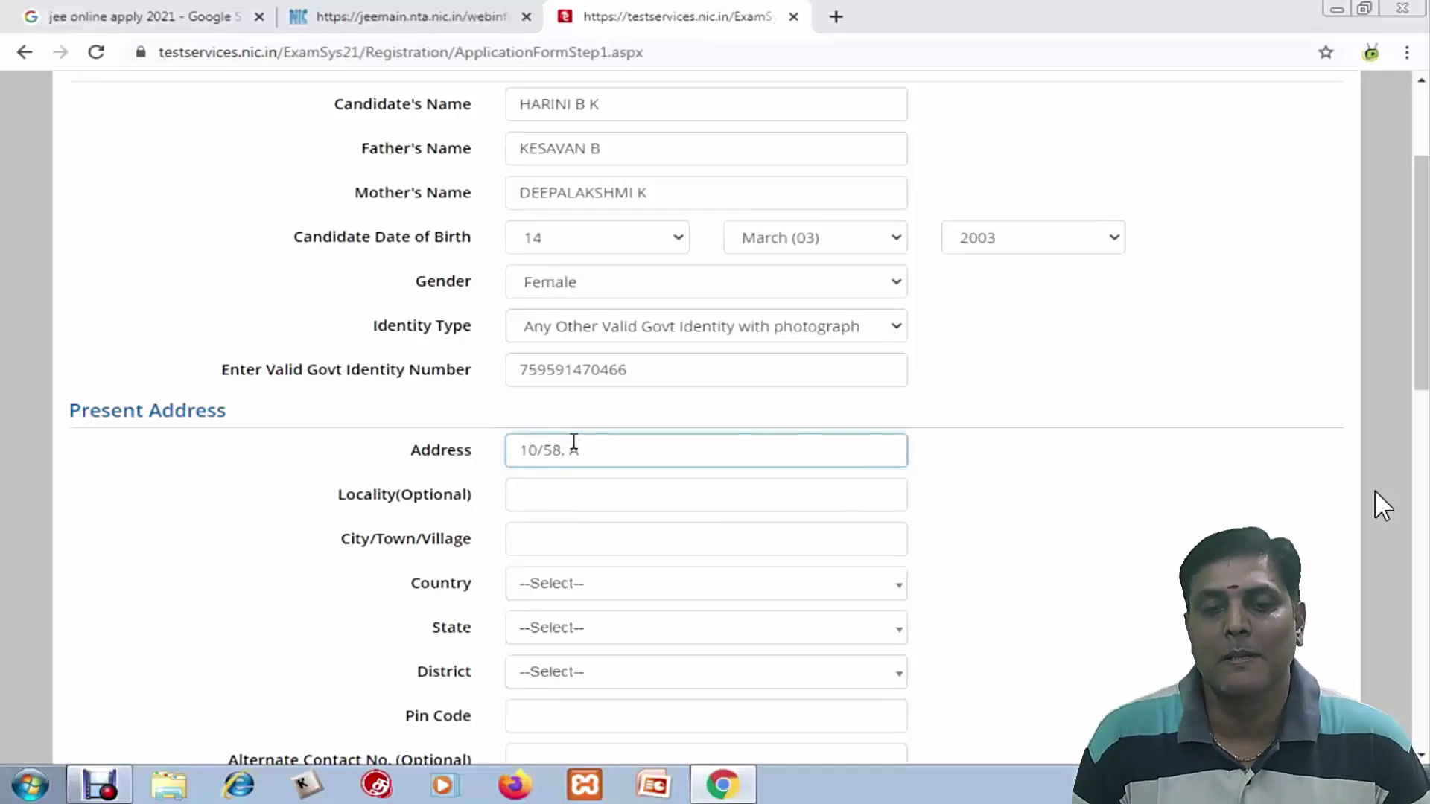
pyautogui.press('Tab')
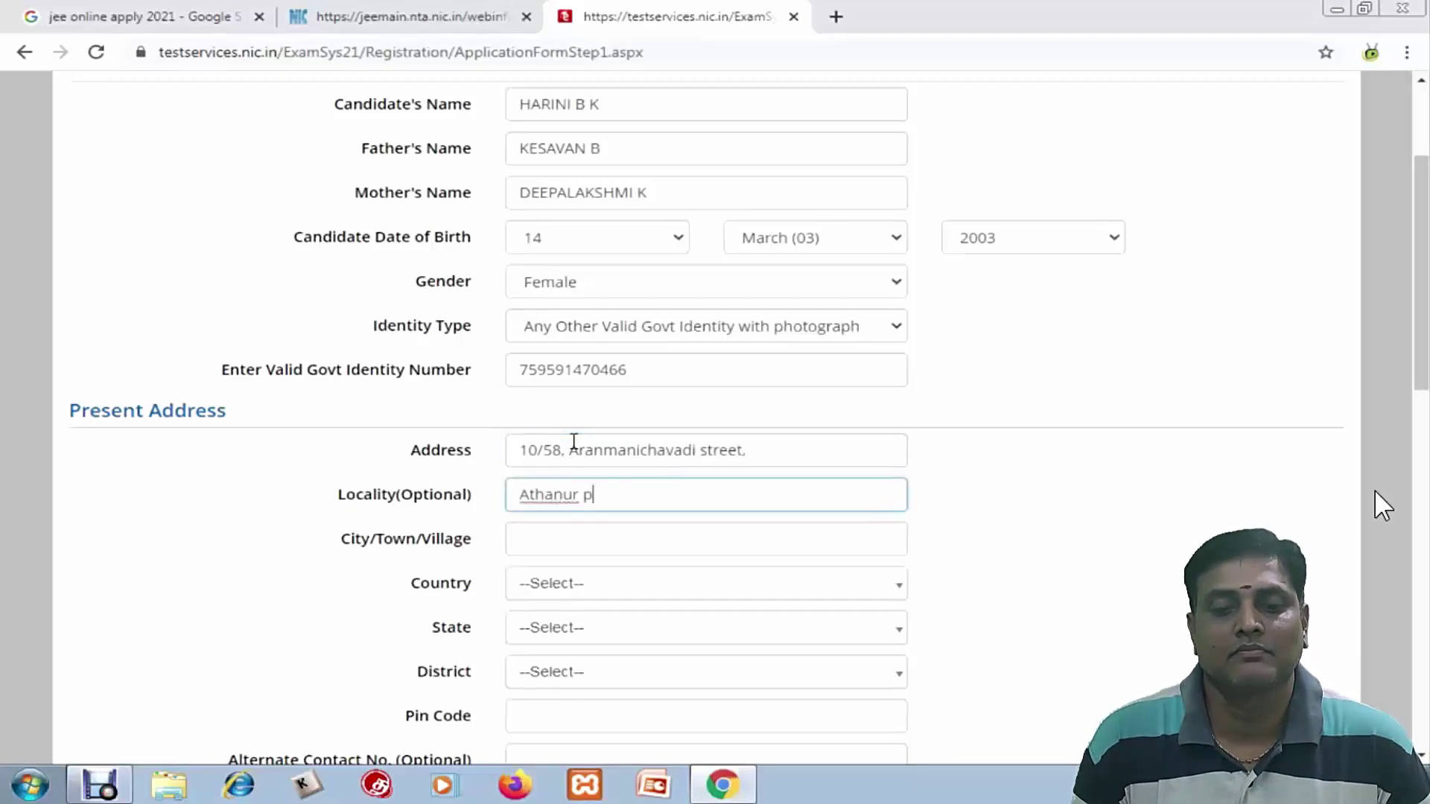
pyautogui.press('Tab')
pyautogui.write('Namakkal')
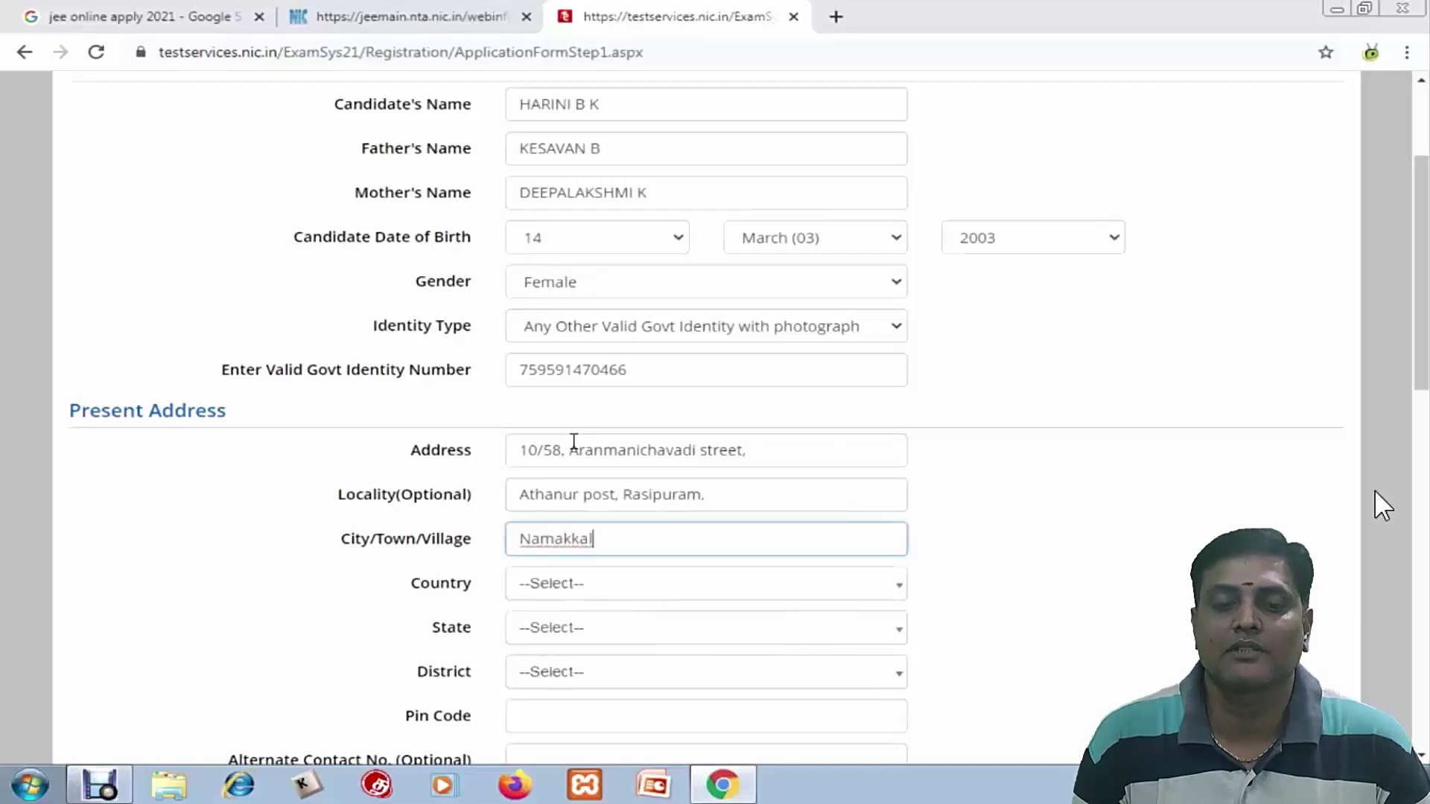
pyautogui.press('Tab')
pyautogui.write('i')
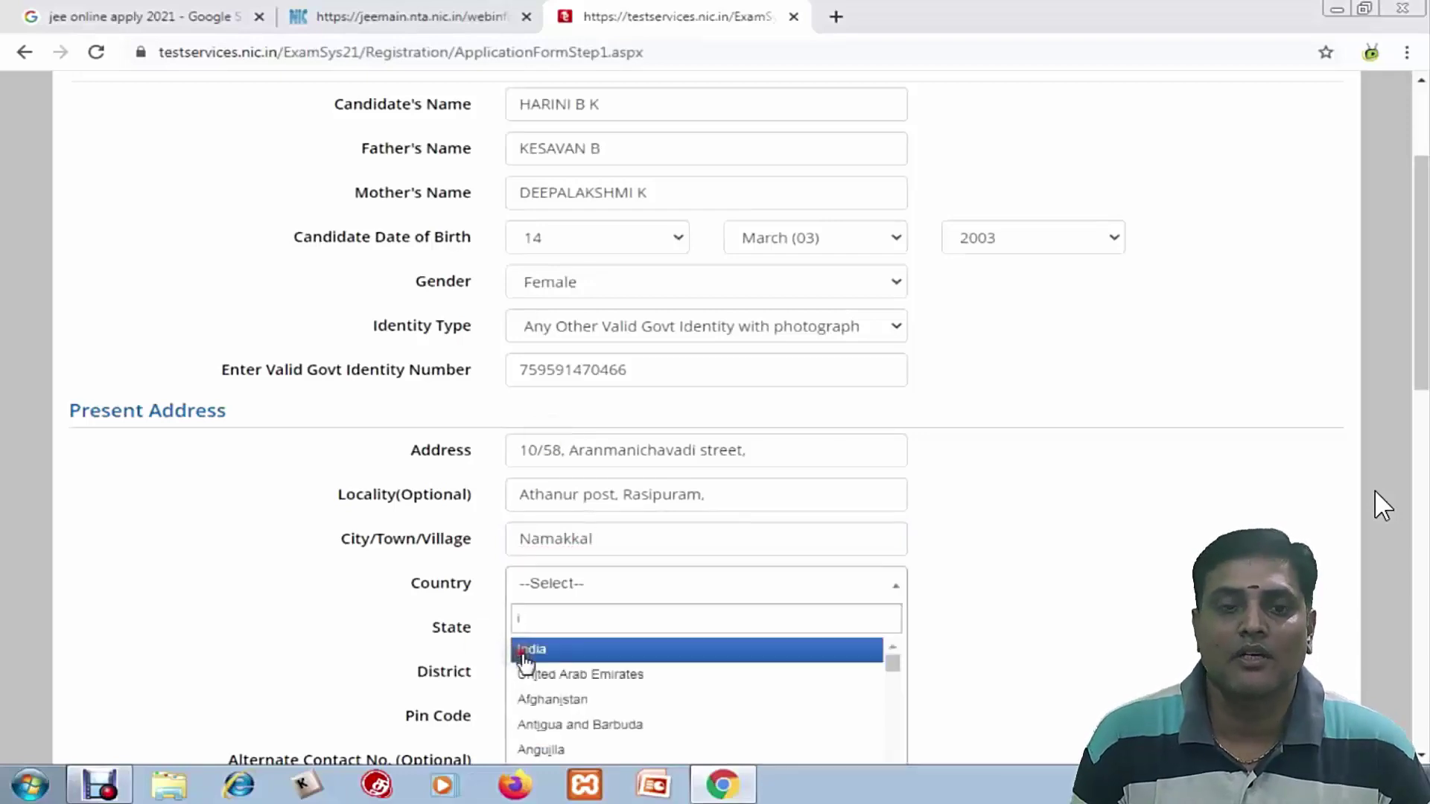
pyautogui.click(525, 651)
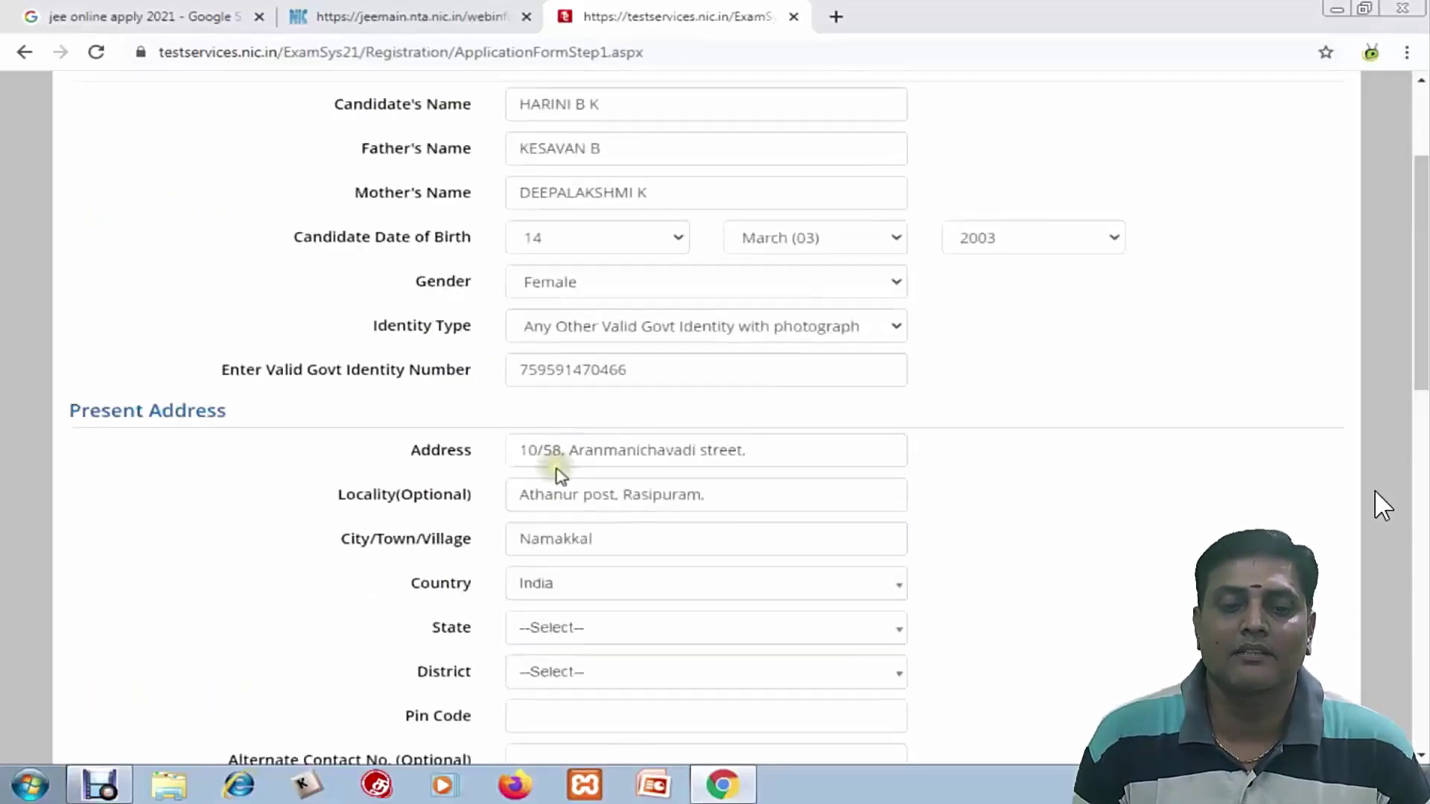
# Set state TAMIL NADU and district NAMAKKAL, and enter the pin code
pyautogui.click(575, 628)
pyautogui.write('ta')
pyautogui.click(566, 718)
pyautogui.scroll(-3, 574, 595)
pyautogui.click(566, 471)
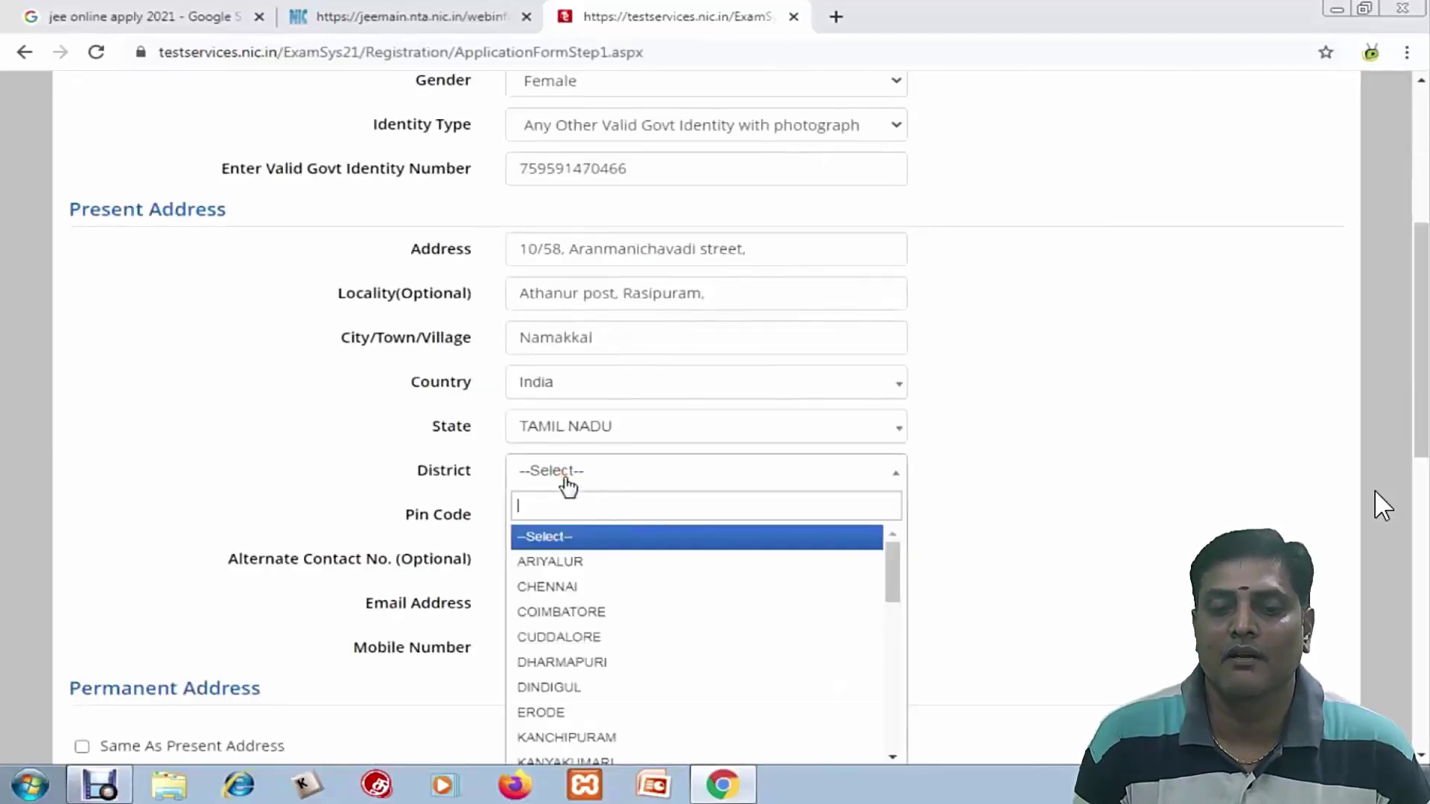
pyautogui.write('nam')
pyautogui.press('Return')
pyautogui.click(564, 522)
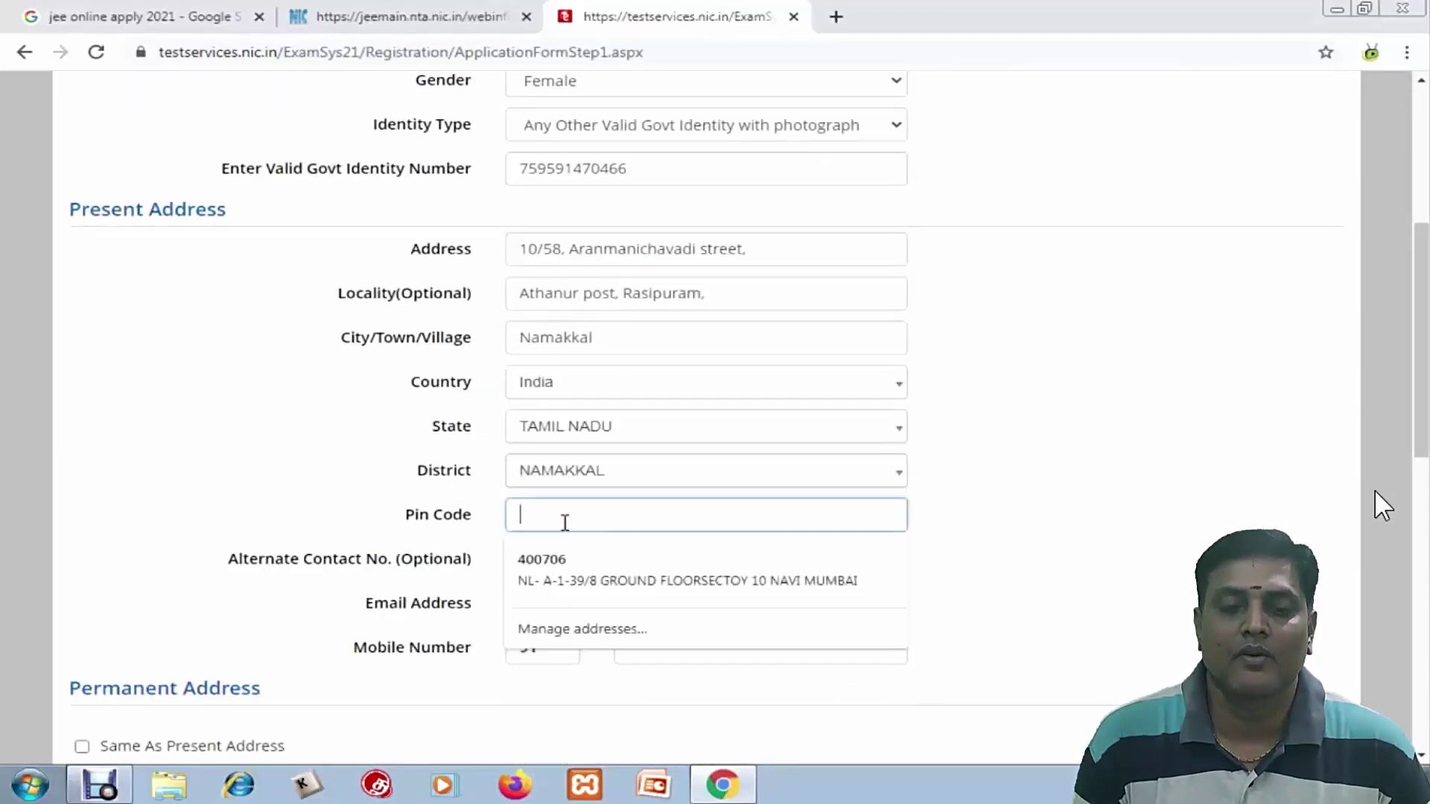
pyautogui.write('636301')
pyautogui.click(534, 562)
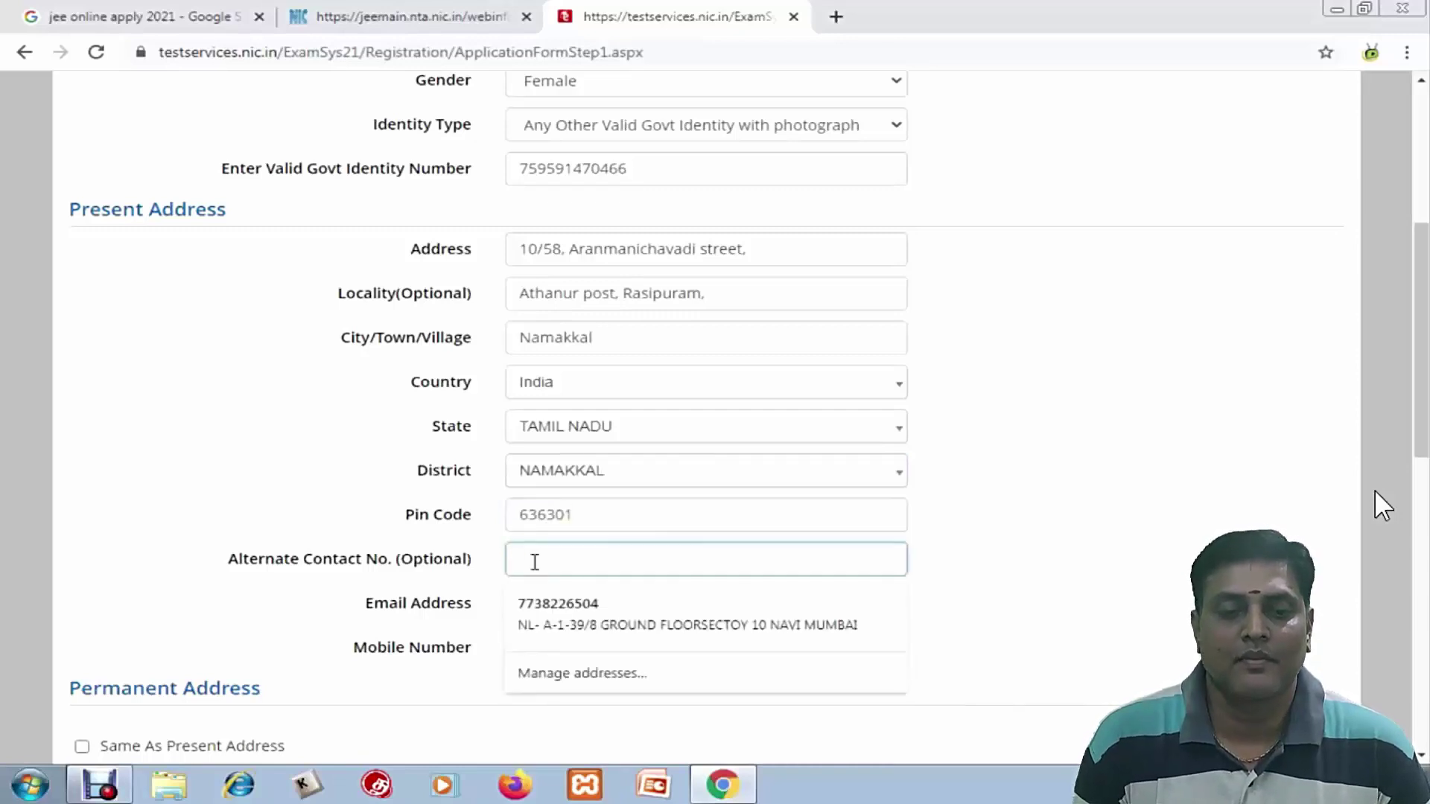
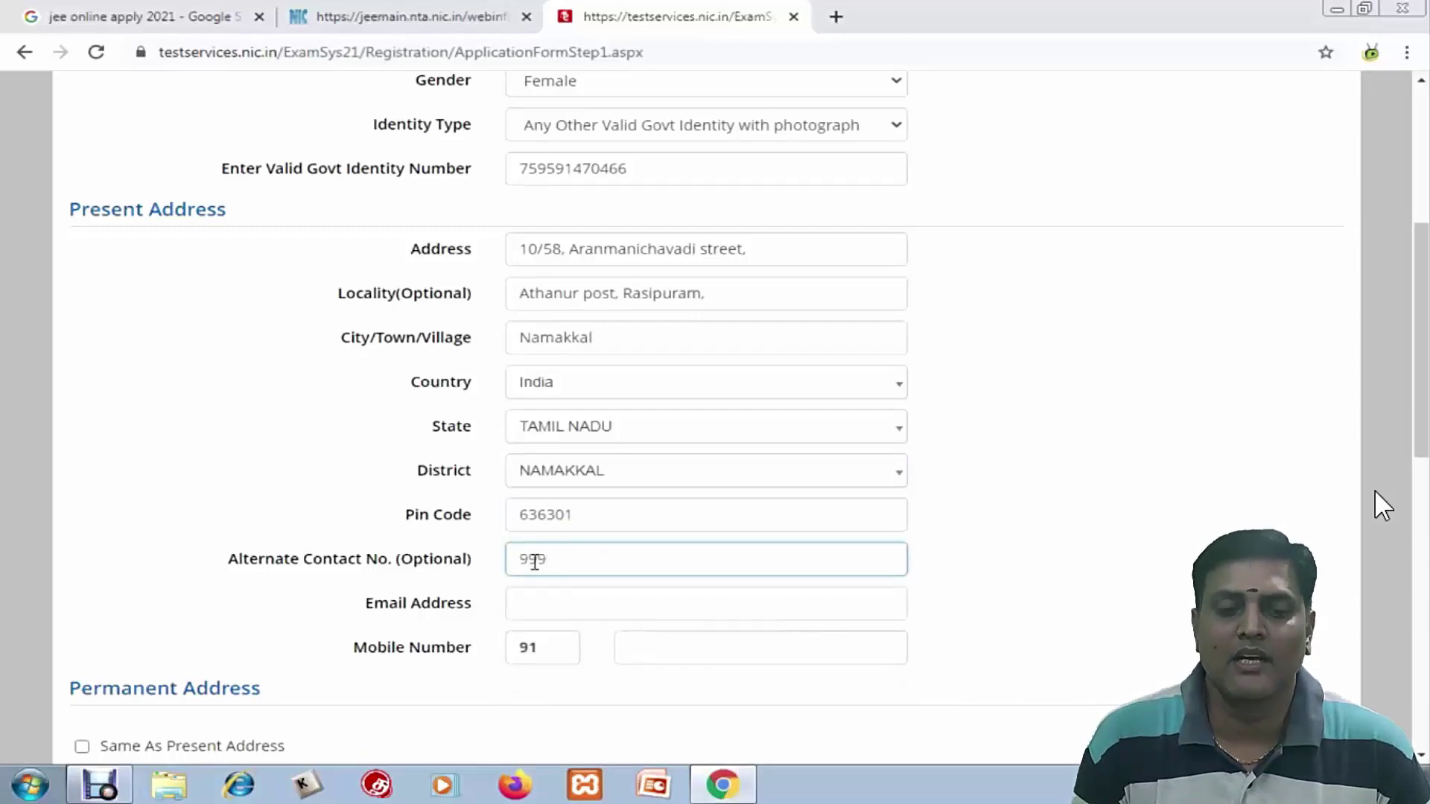
# Enter the alternate contact number, contact e-mail address and mobile number
pyautogui.click(527, 596)
pyautogui.scroll(-3, 527, 596)
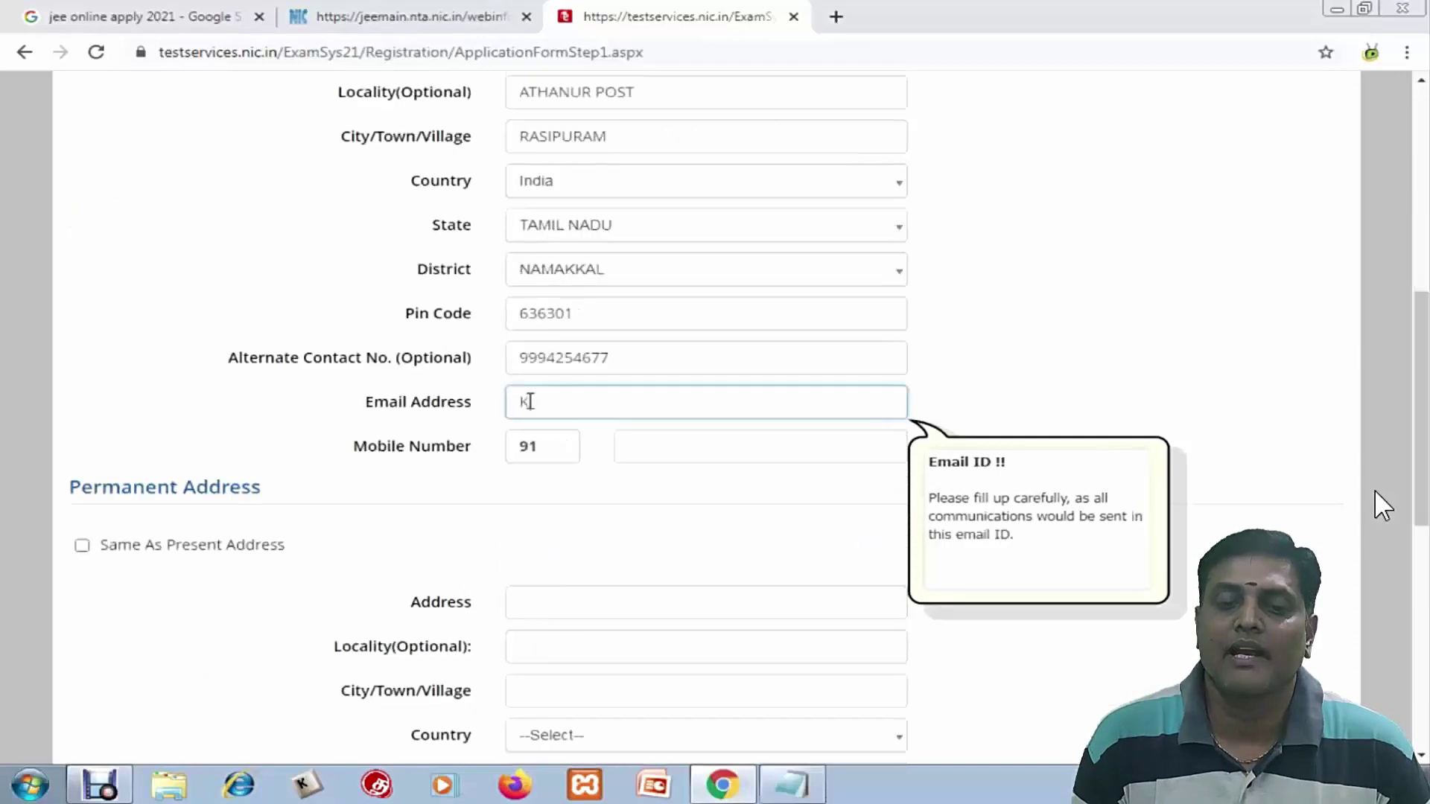
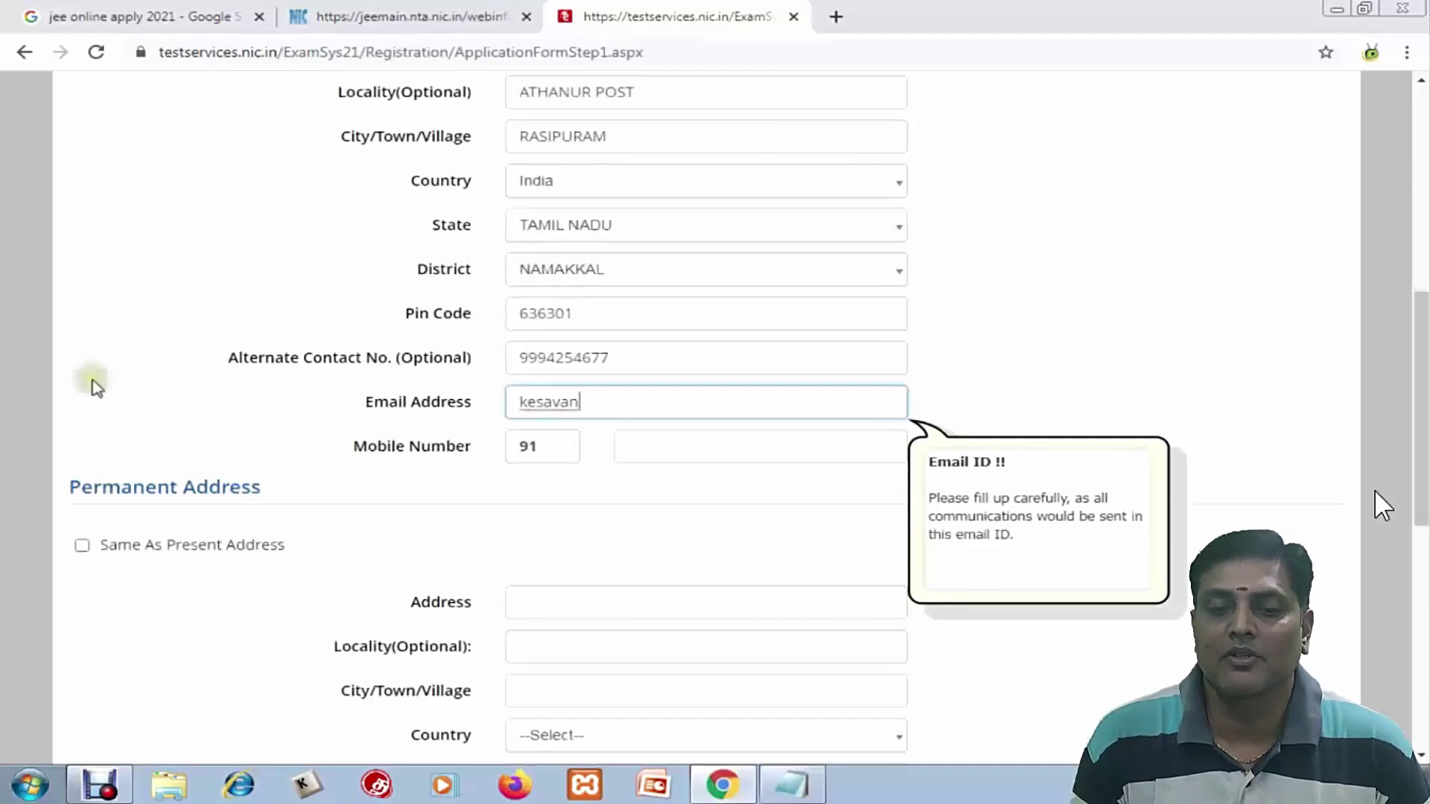
pyautogui.press('Tab')
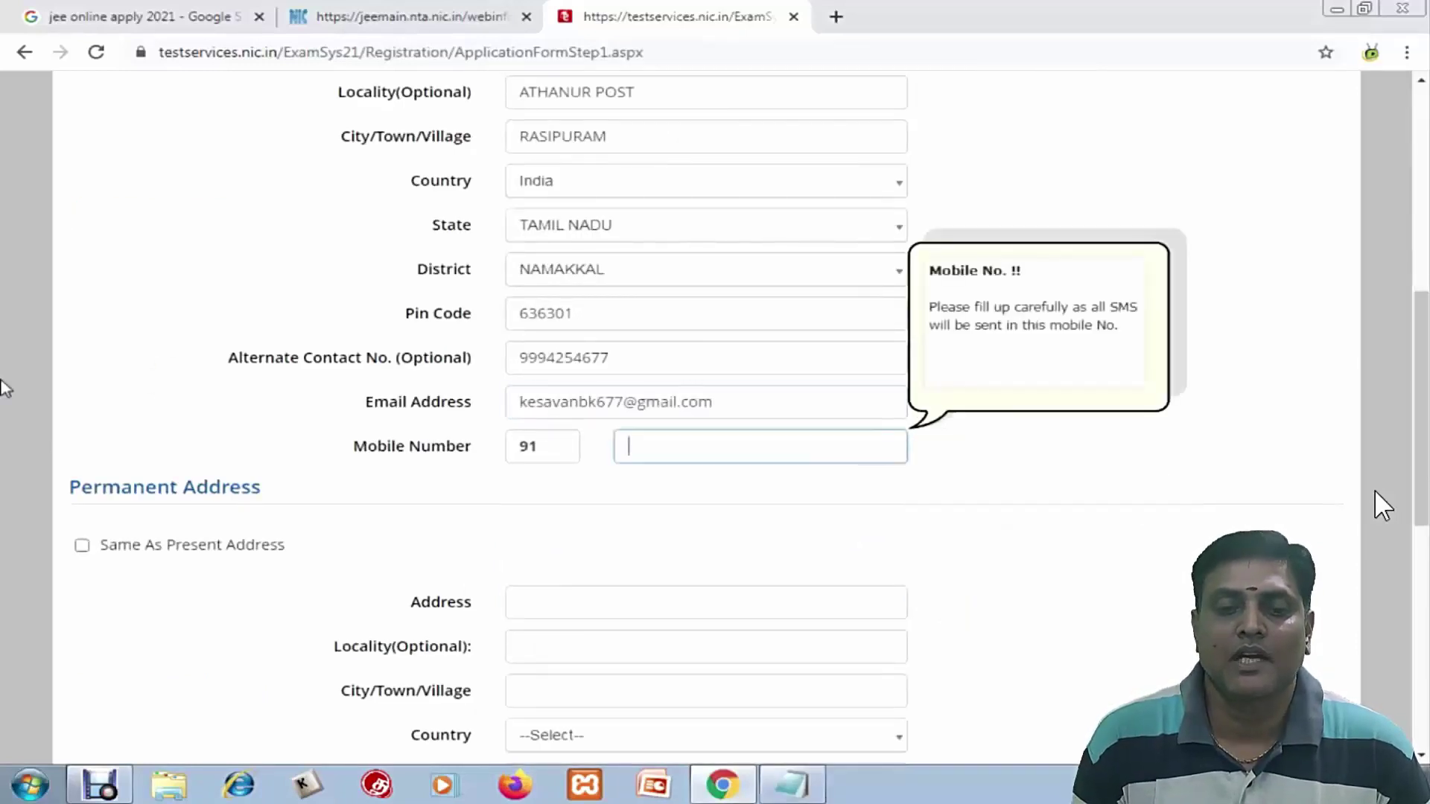
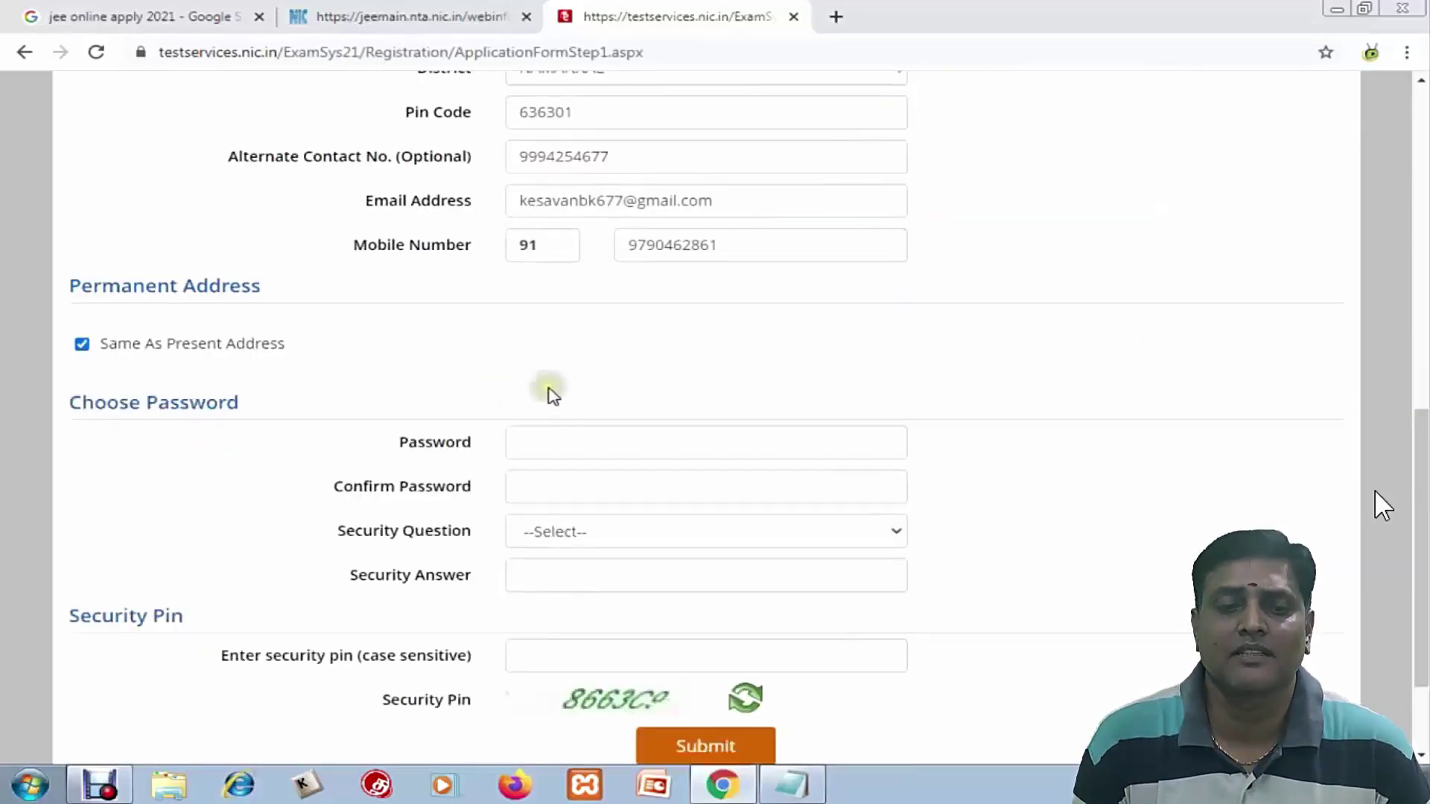
pyautogui.scroll(-2, 552, 394)
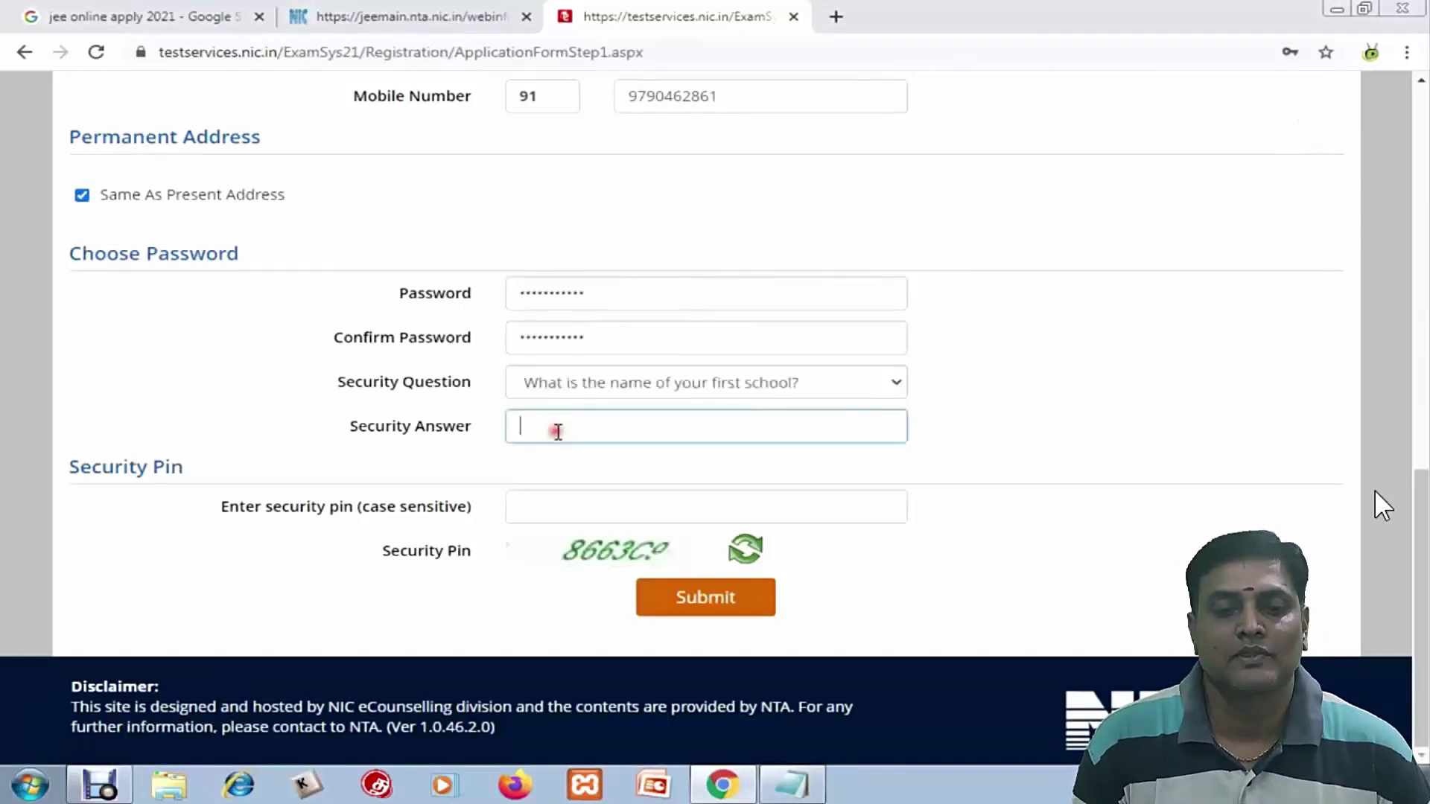
# Enter the account password and the security pin shown on screen
pyautogui.write('abc')
pyautogui.press('Tab')
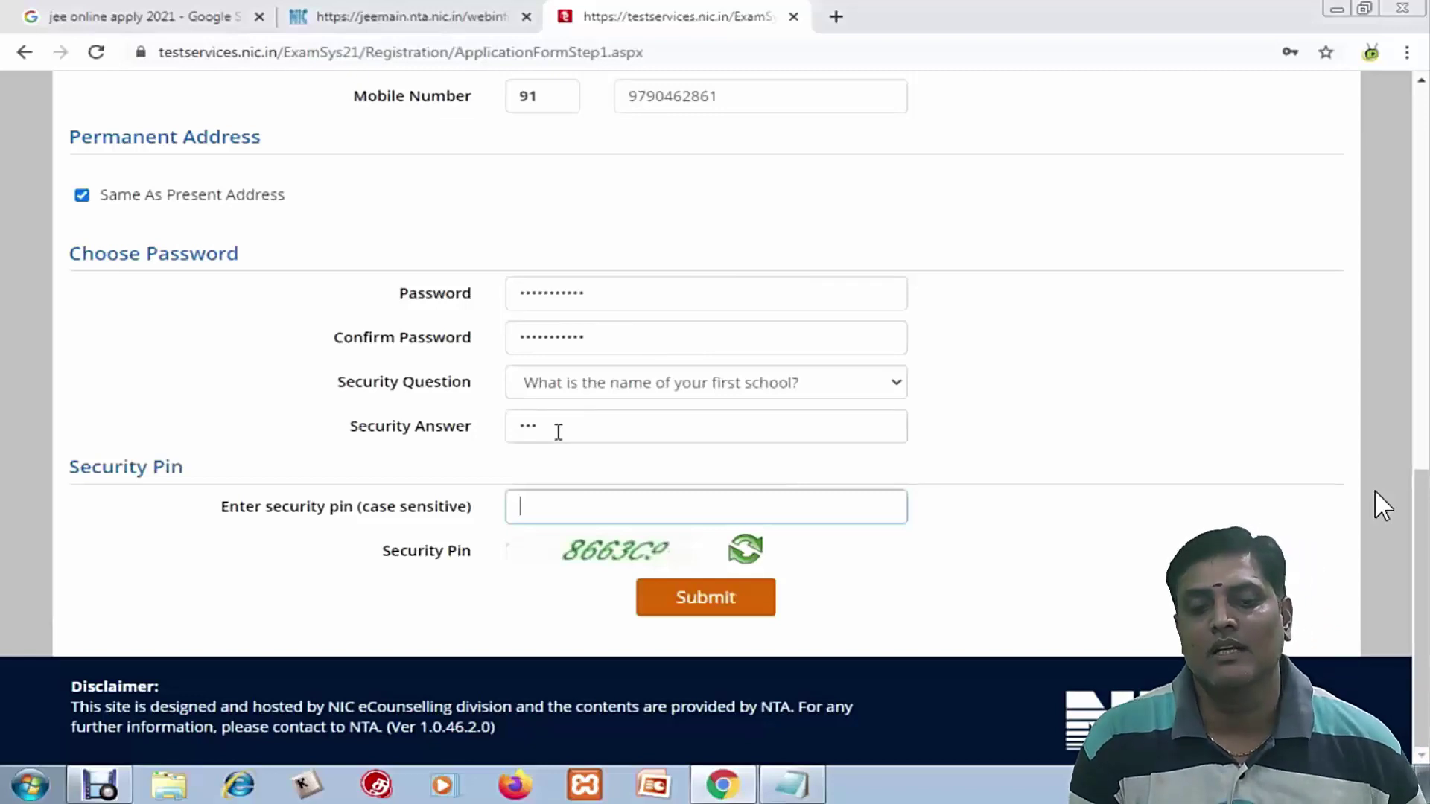
pyautogui.write('866')
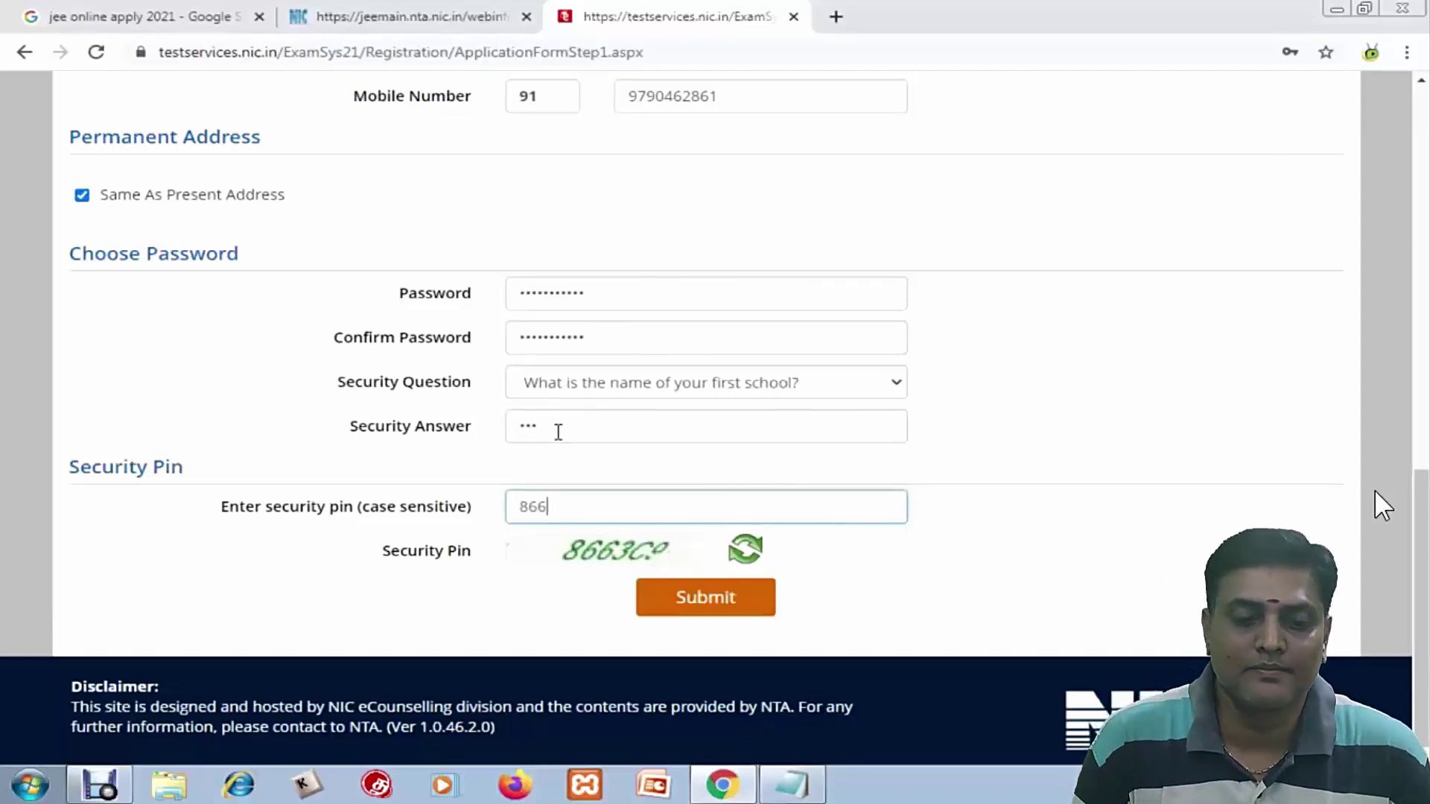
pyautogui.write('3c9')
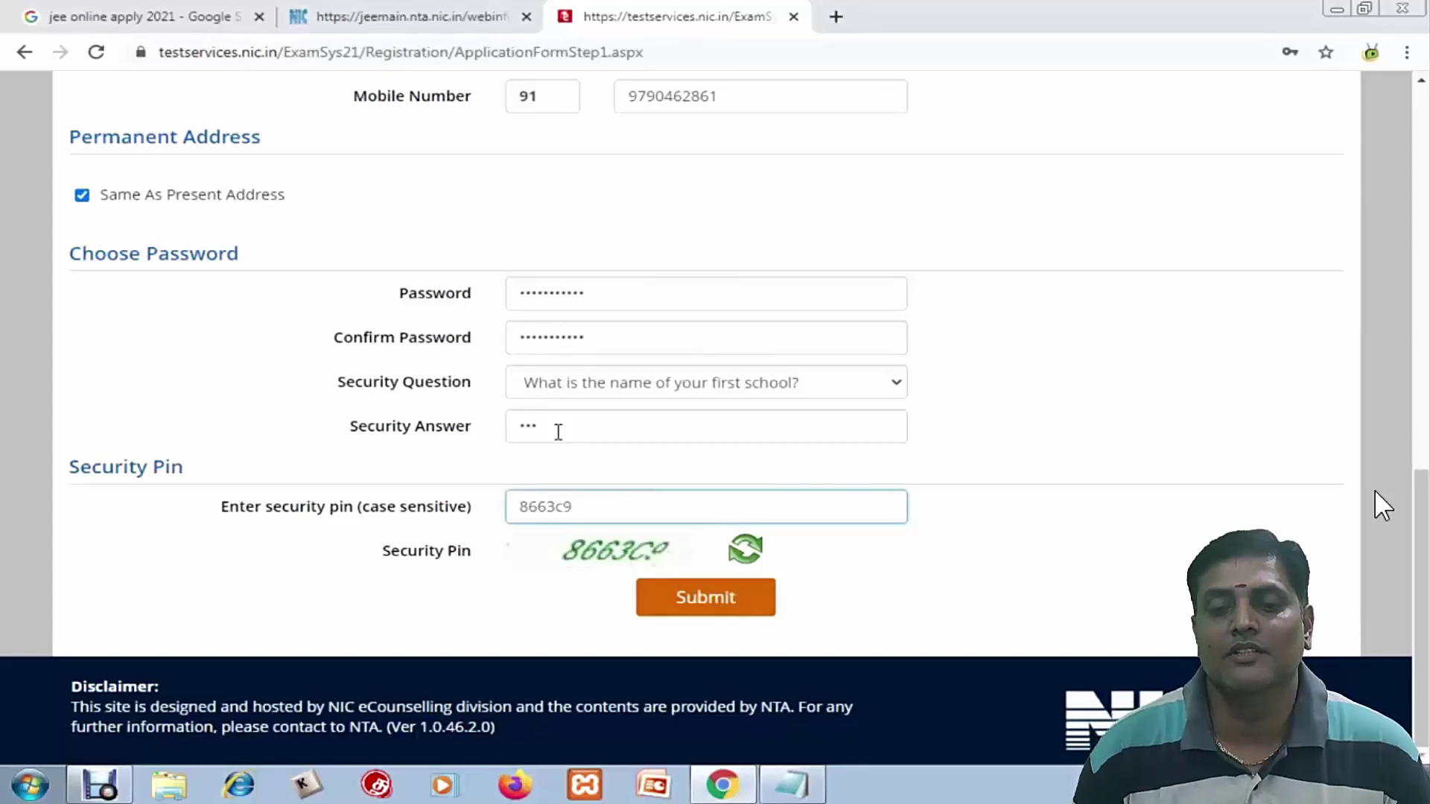
pyautogui.moveTo(1222, 425)
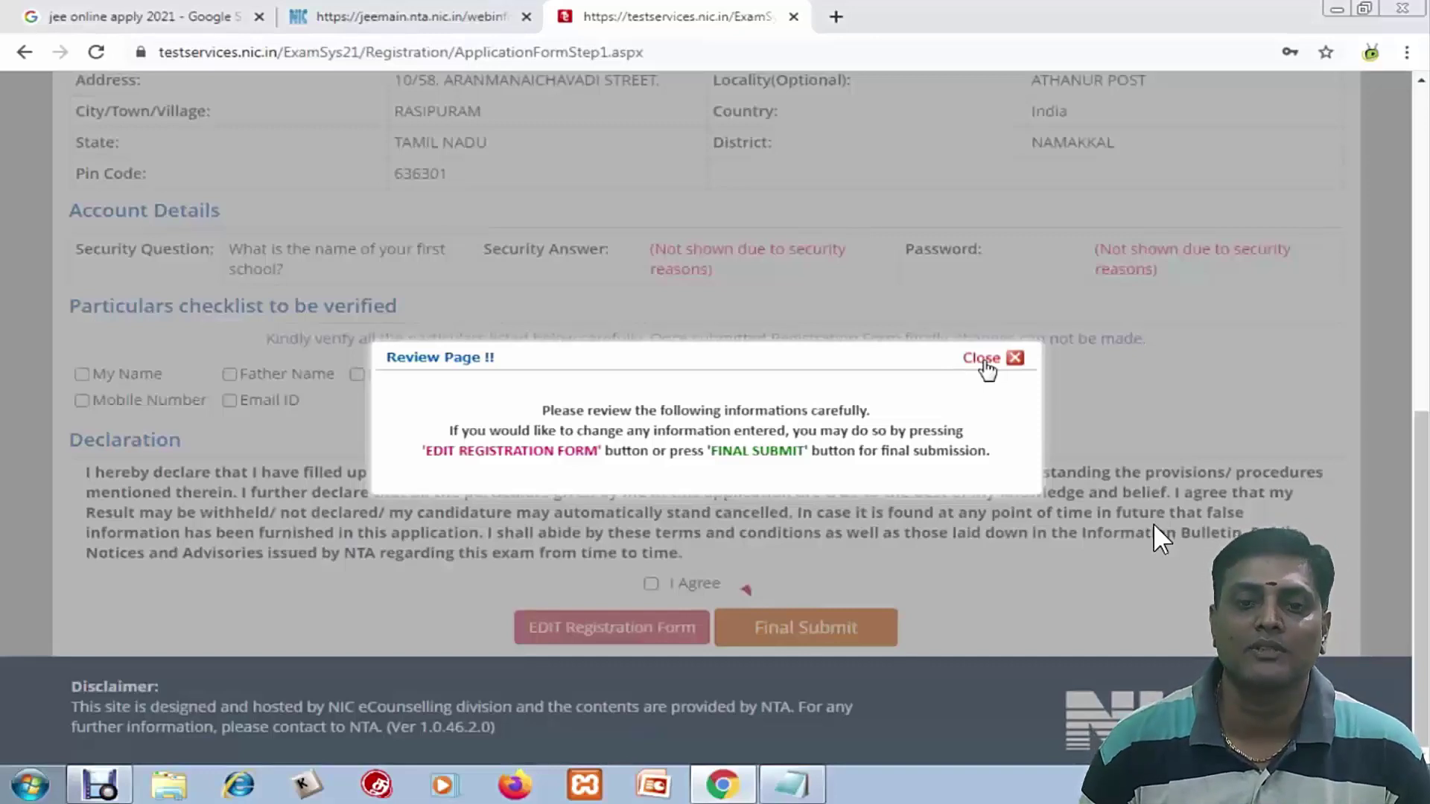
# Dismiss the review notice and tick My Name, Father Name, Mother Name and Date of Birth as verified
pyautogui.click(983, 359)
pyautogui.scroll(9, 594, 444)
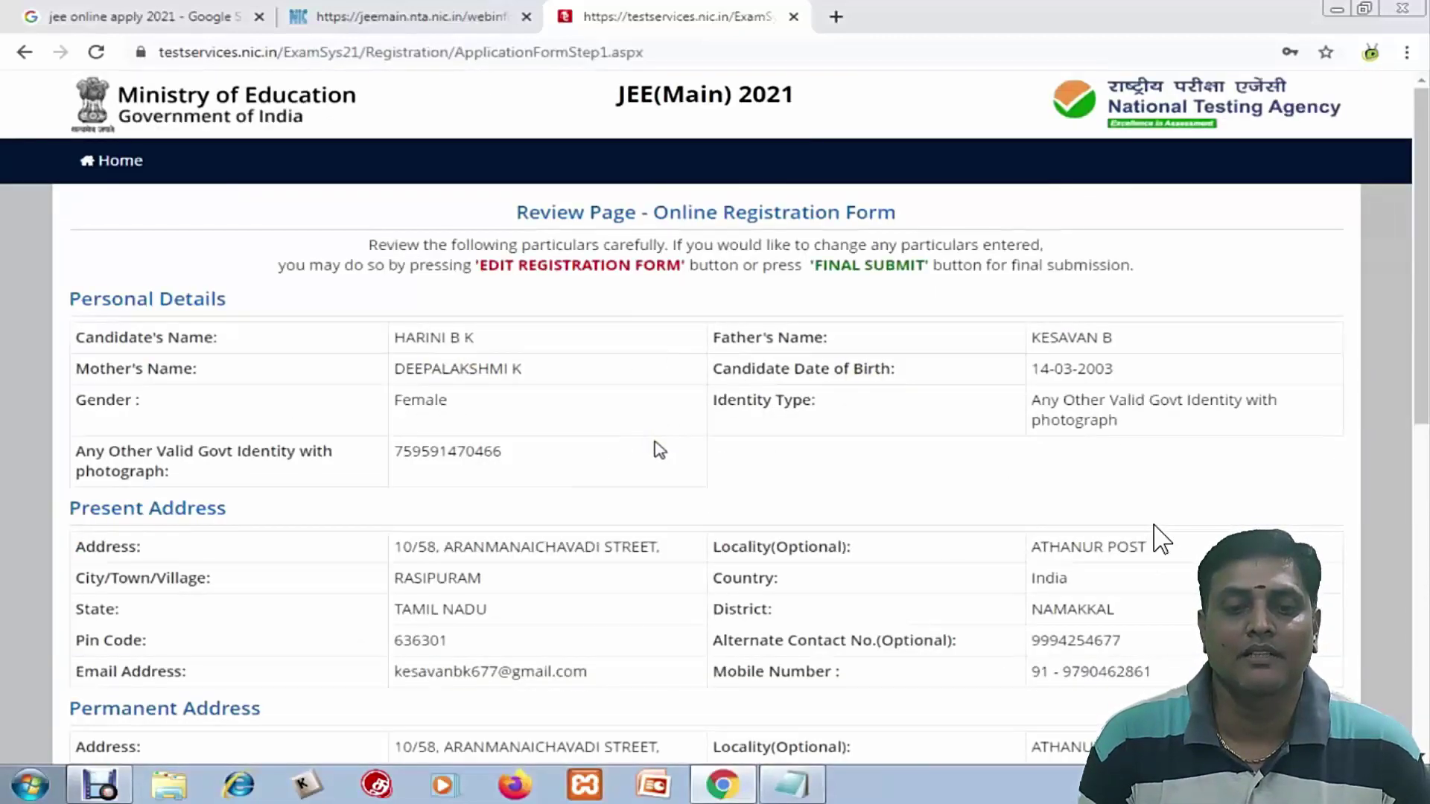
pyautogui.scroll(-5, 659, 450)
pyautogui.click(82, 638)
pyautogui.click(230, 638)
pyautogui.click(357, 639)
pyautogui.click(492, 638)
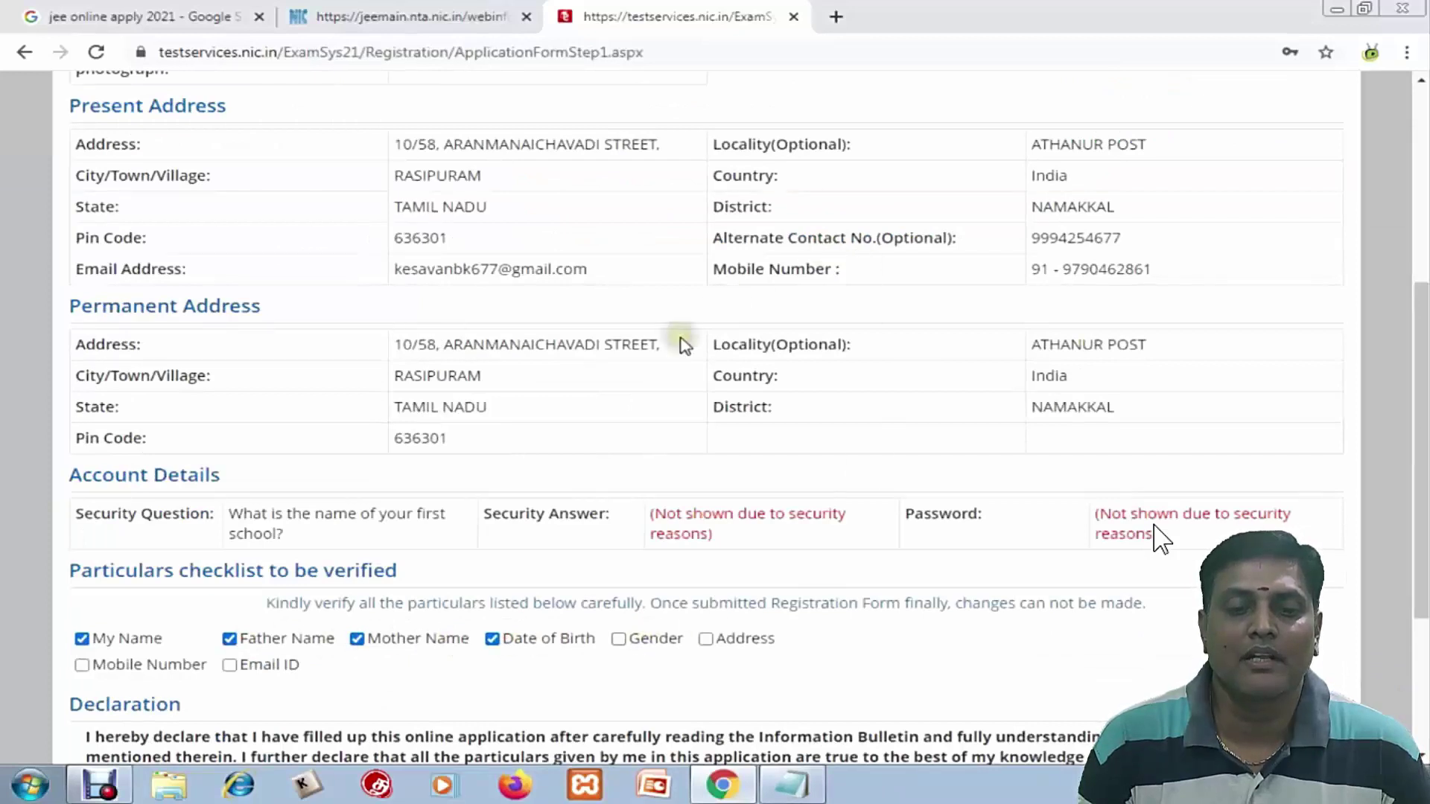
pyautogui.scroll(3, 680, 338)
pyautogui.scroll(-3, 360, 235)
# Tick Gender, Address, Mobile Number and Email ID, agree to the declaration, and request Final Submit
pyautogui.click(618, 639)
pyautogui.click(705, 639)
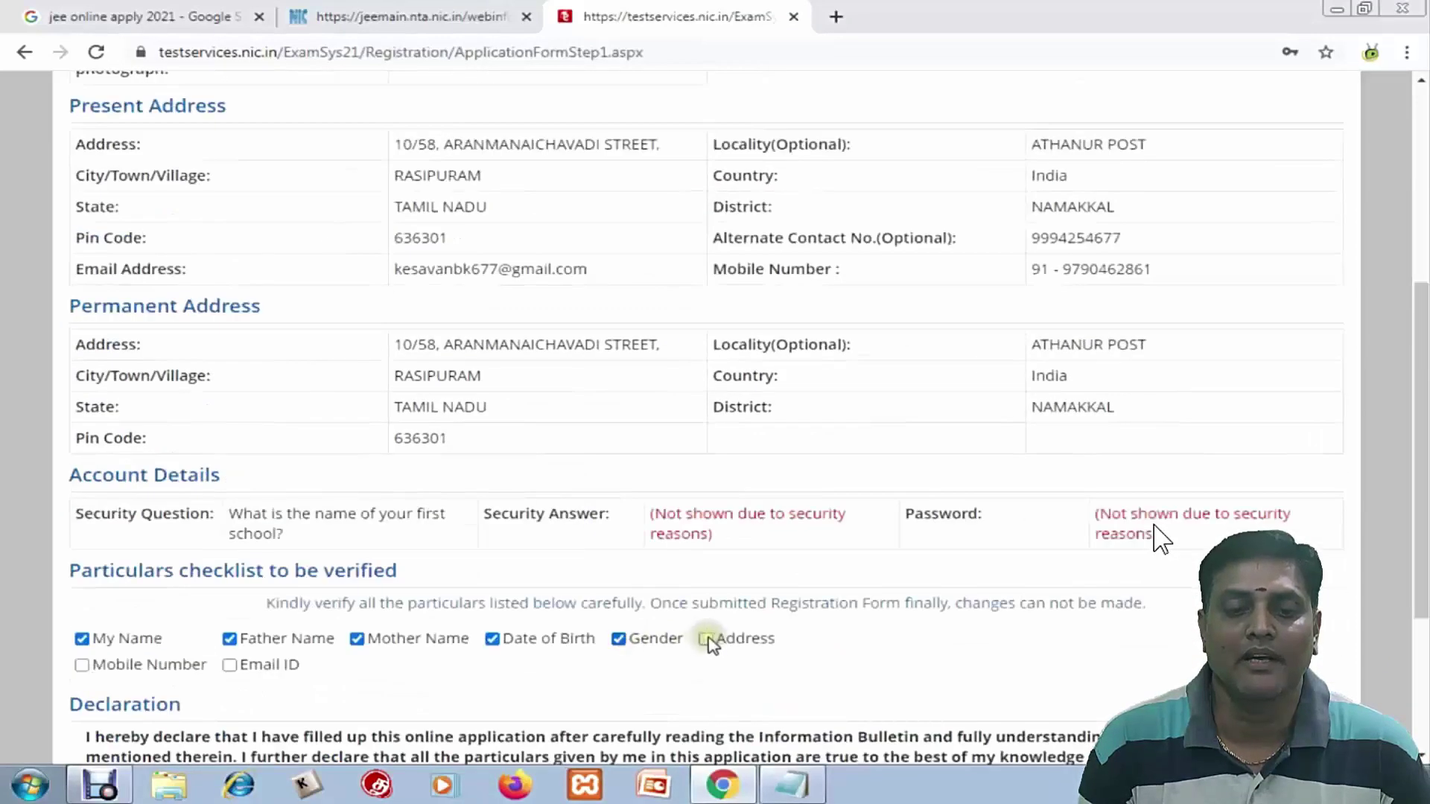
pyautogui.click(82, 664)
pyautogui.click(229, 664)
pyautogui.scroll(-4, 237, 596)
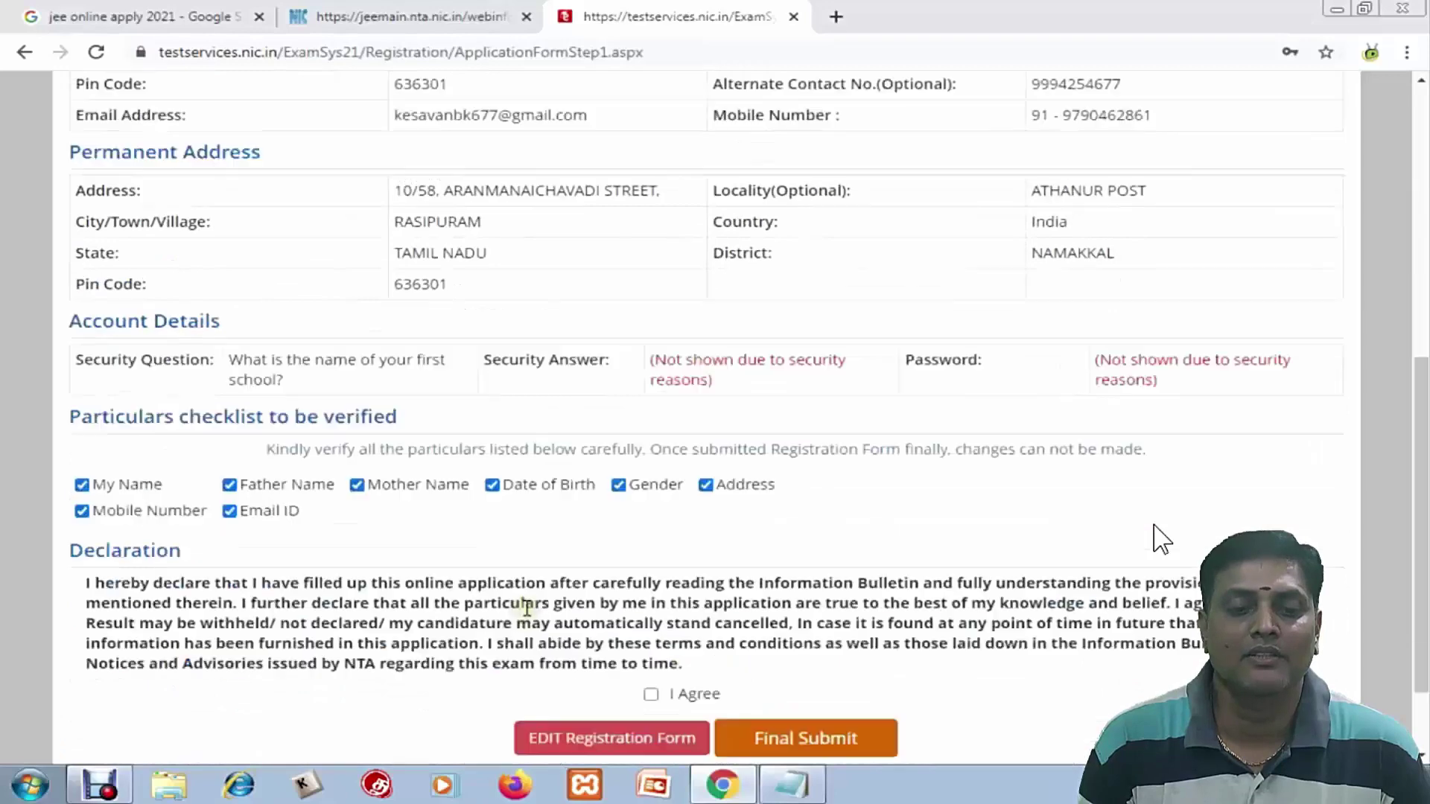
pyautogui.click(651, 584)
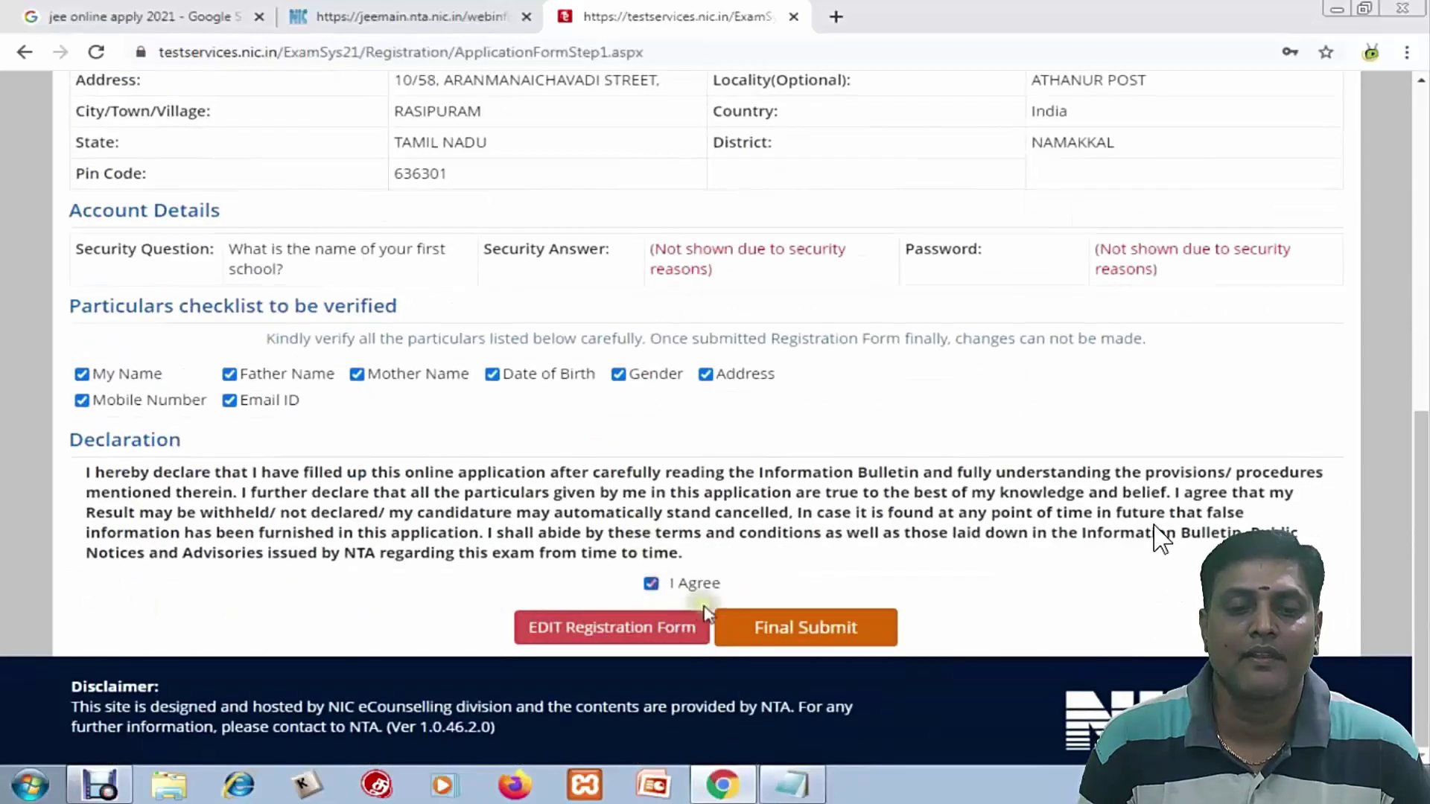
pyautogui.click(784, 627)
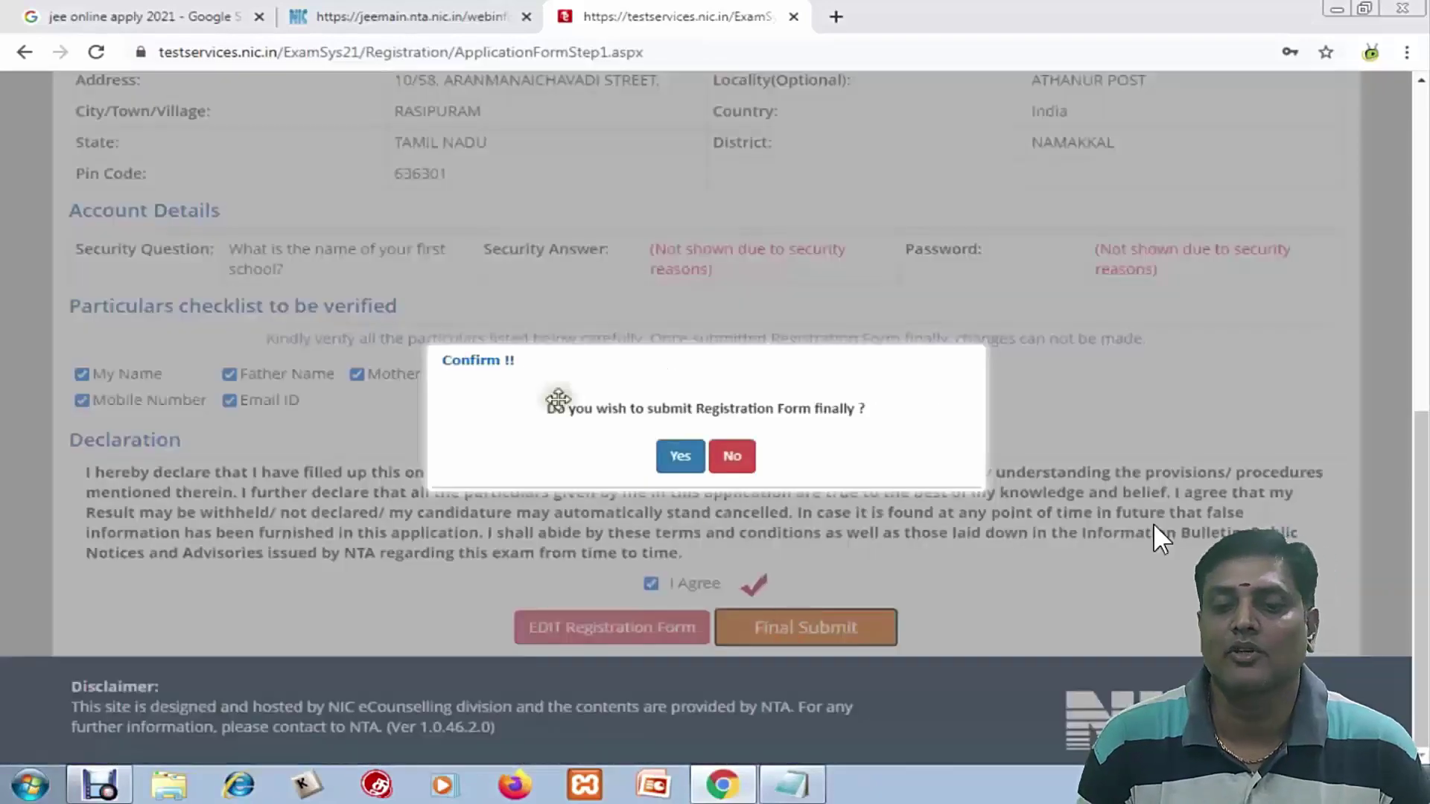
# Confirm the submission, decline Chrome's password save, and open Complete Application Form
pyautogui.click(685, 458)
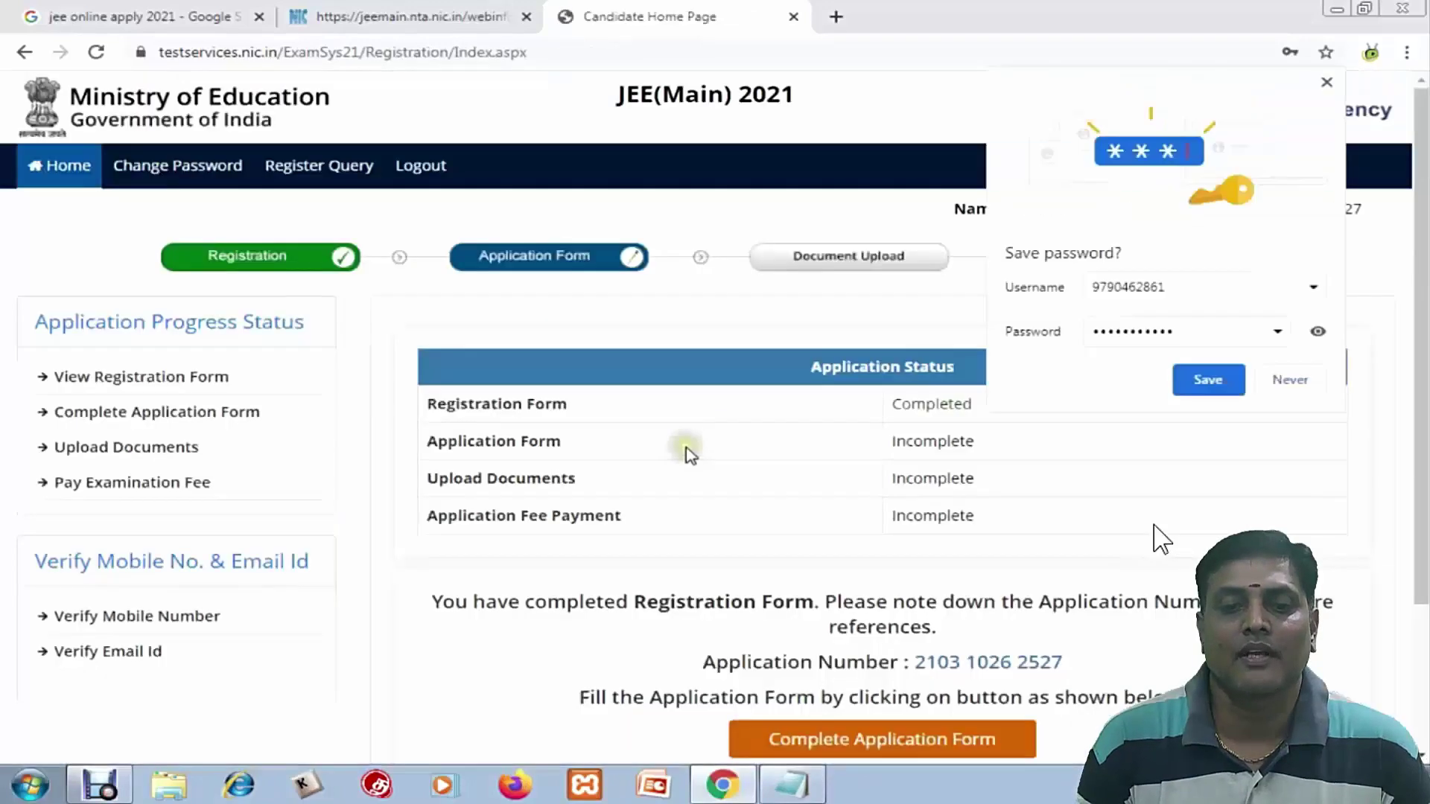
pyautogui.click(1288, 379)
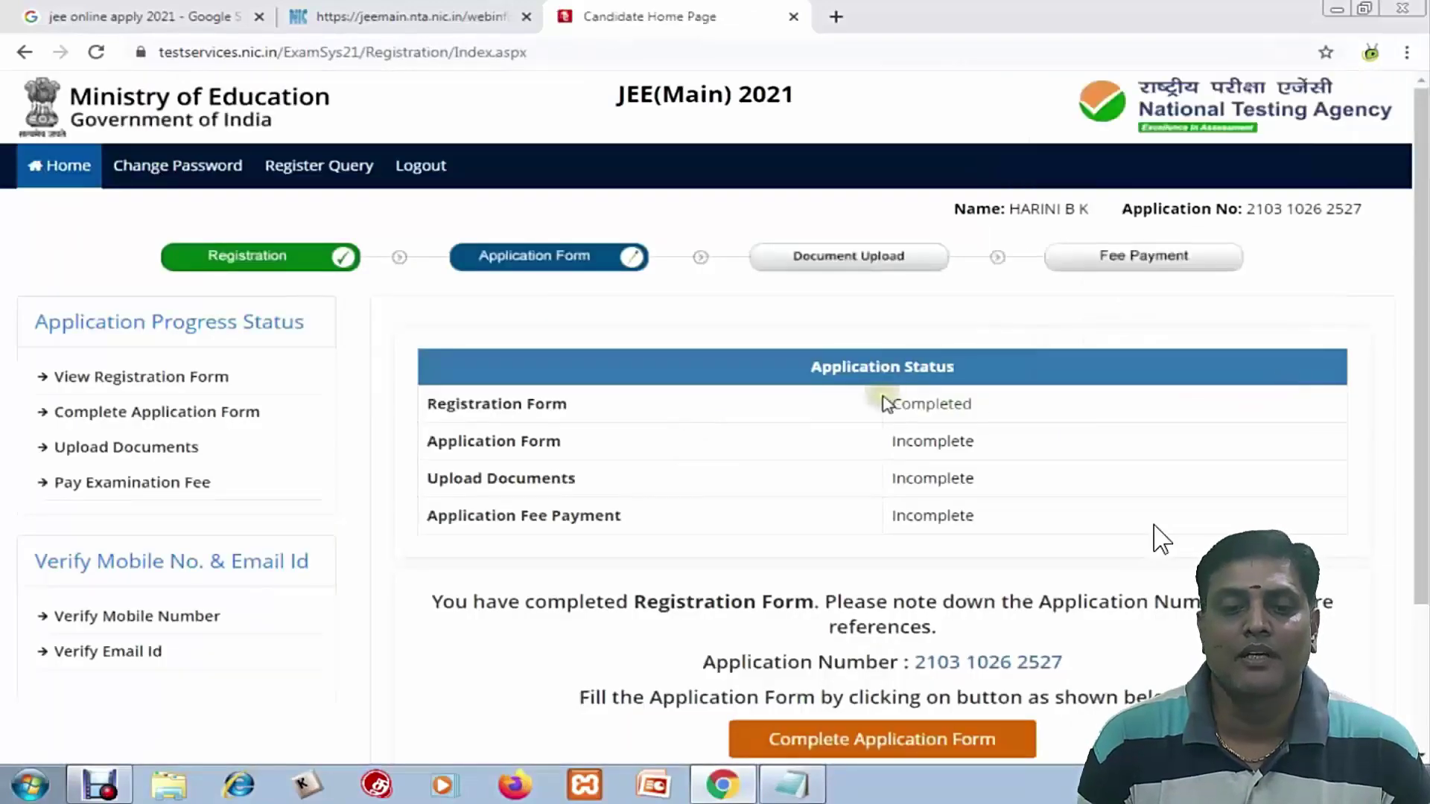
pyautogui.scroll(-3, 282, 272)
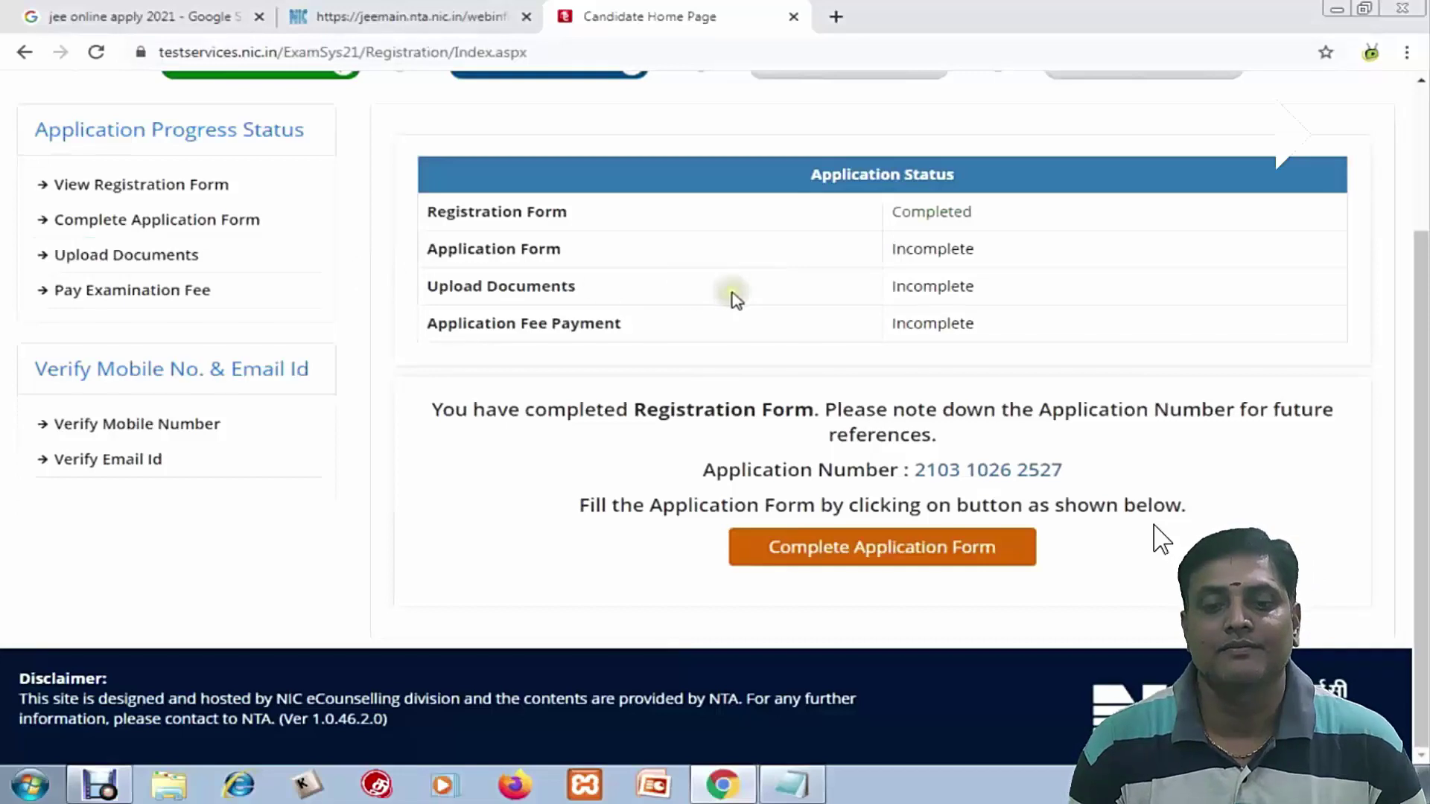
pyautogui.doubleClick(856, 551)
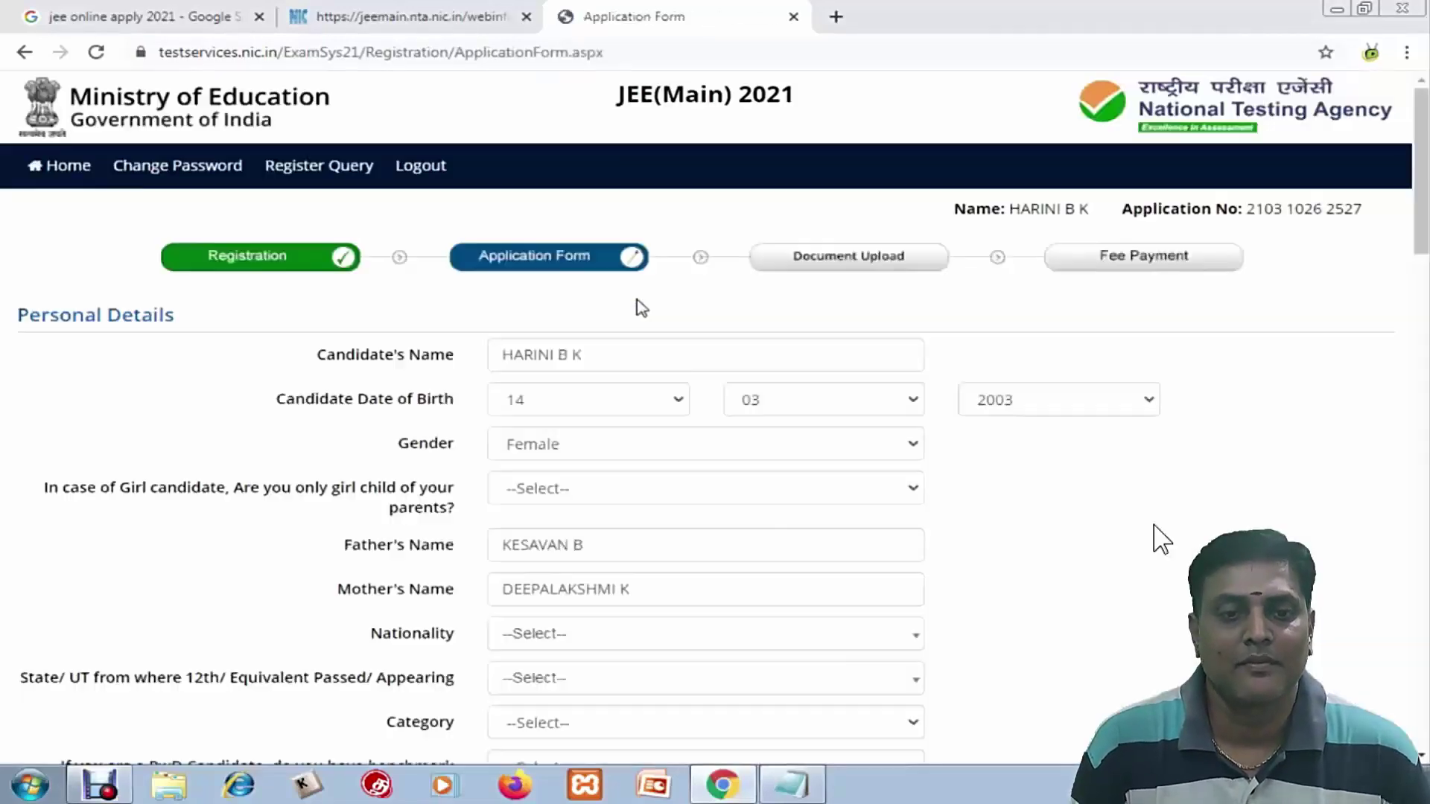
# Set nationality Indian, 12th state TAMIL NADU, category General and benchmark disability No
pyautogui.scroll(-3, 611, 372)
pyautogui.scroll(3, 439, 381)
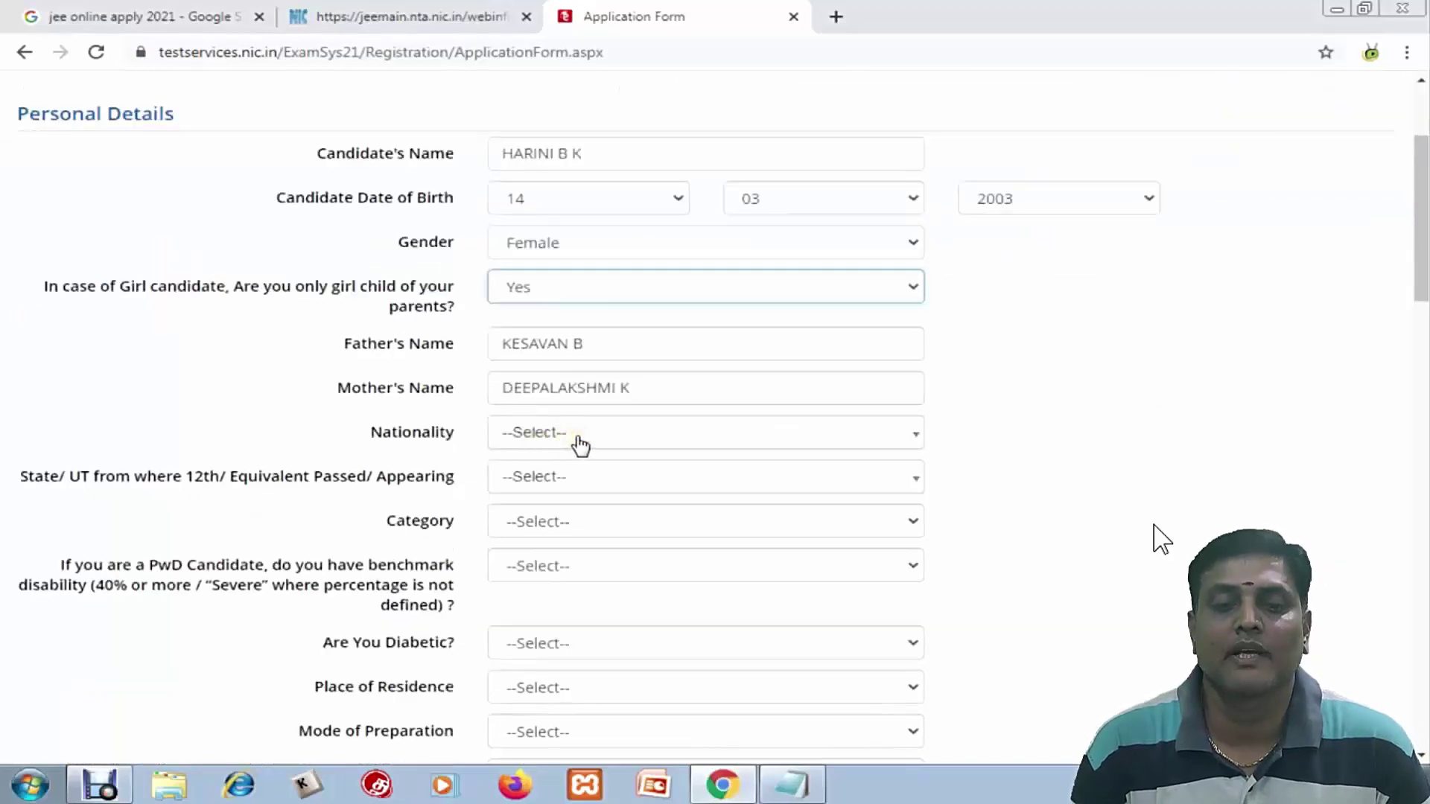
pyautogui.click(580, 445)
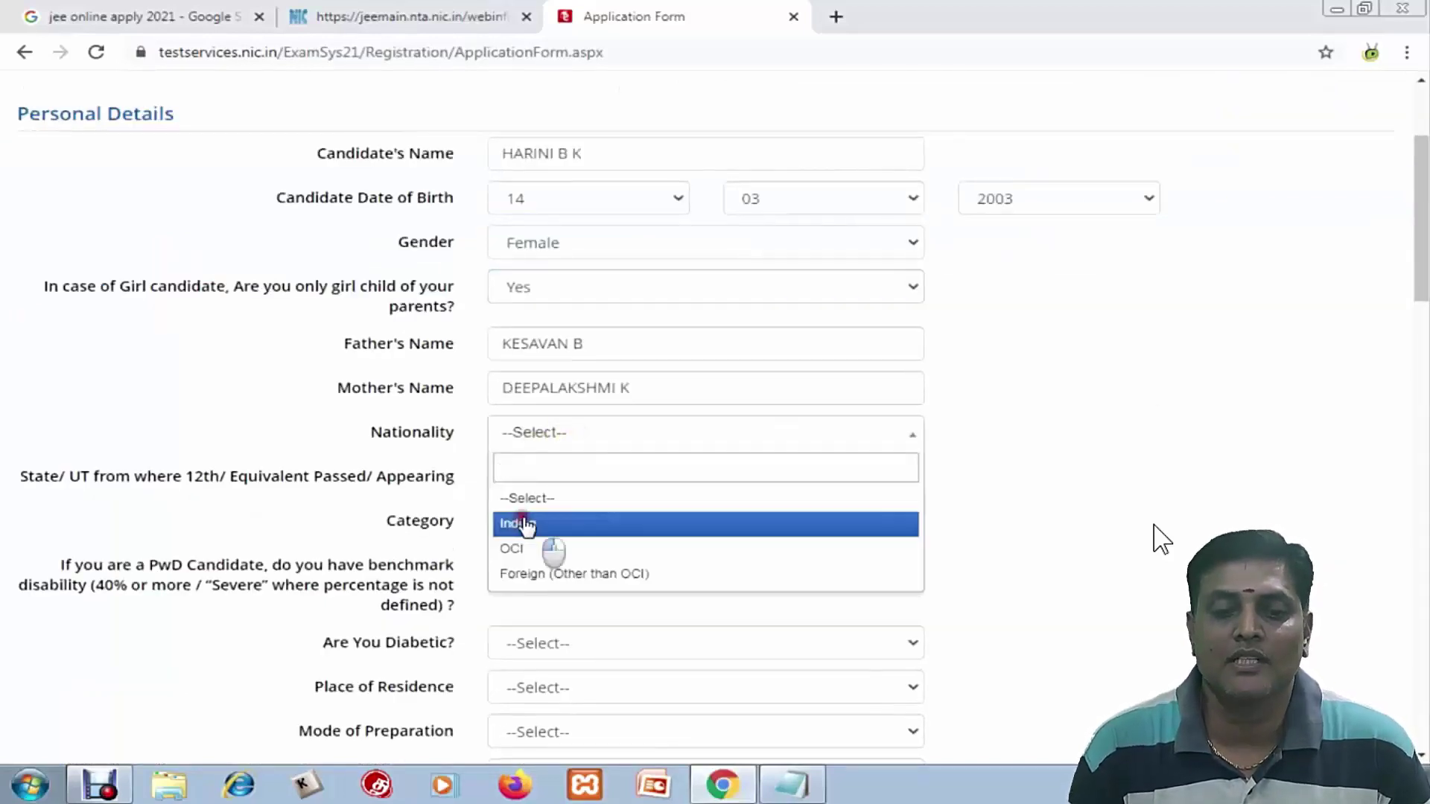
pyautogui.click(543, 525)
pyautogui.click(514, 477)
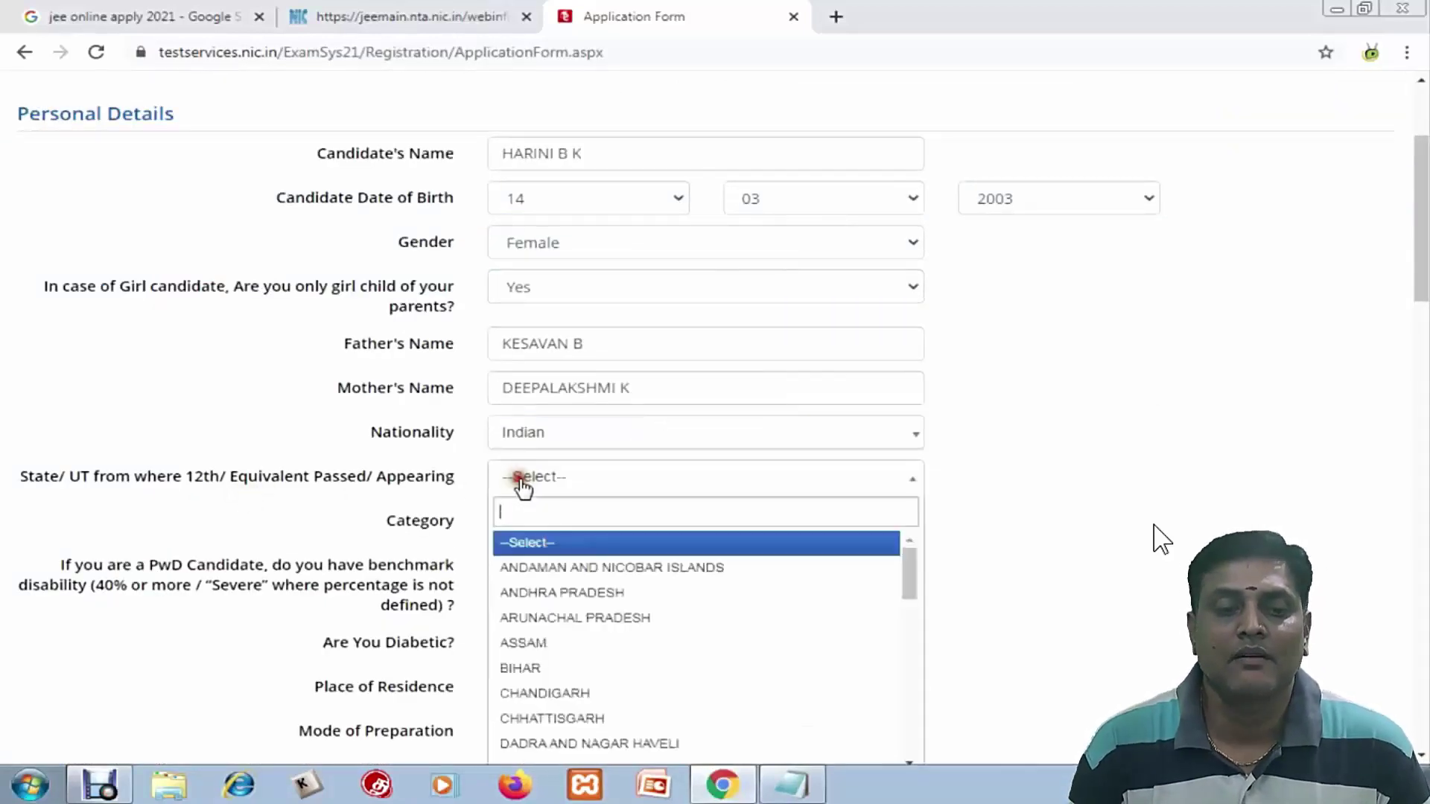
pyautogui.write('TAMI')
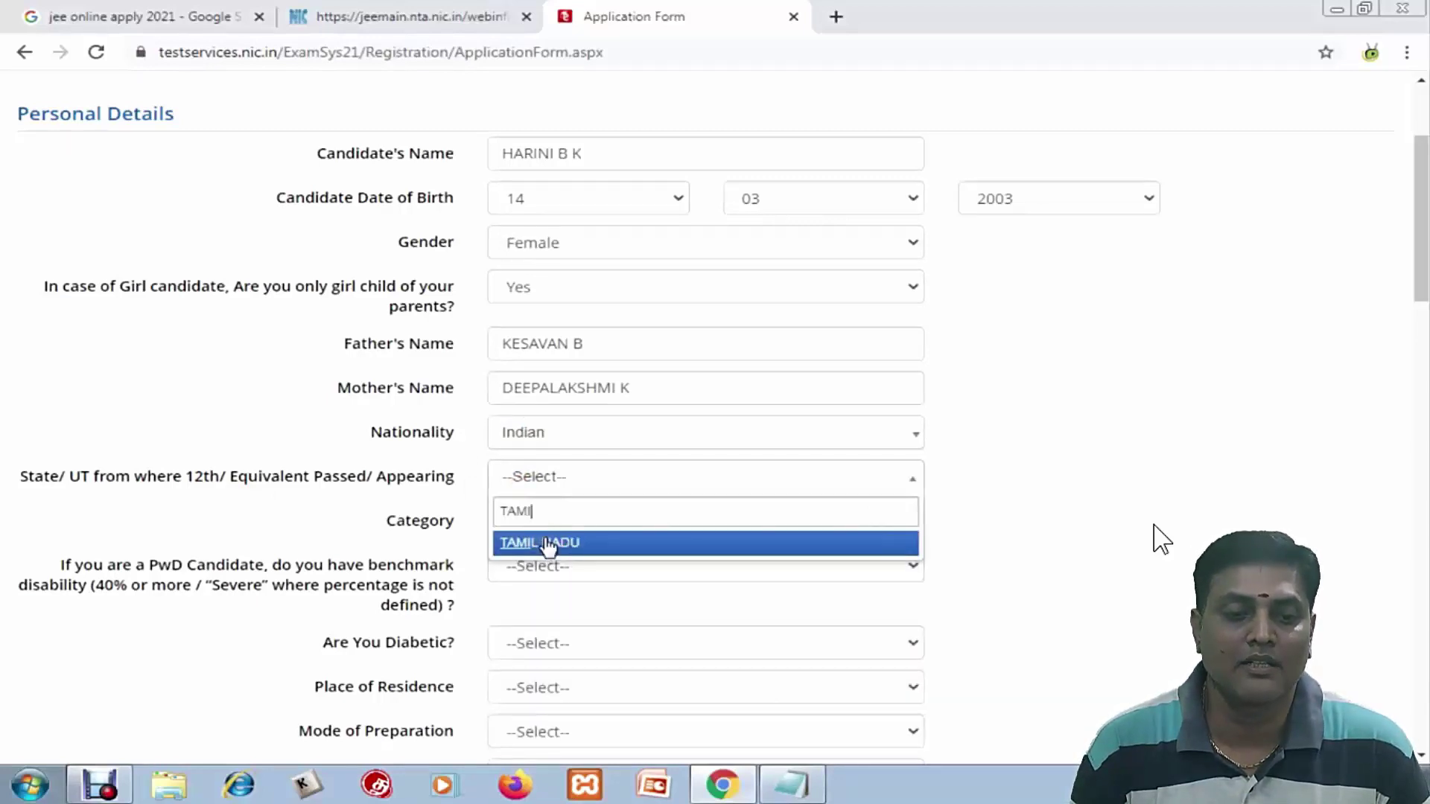
pyautogui.click(549, 546)
pyautogui.click(575, 527)
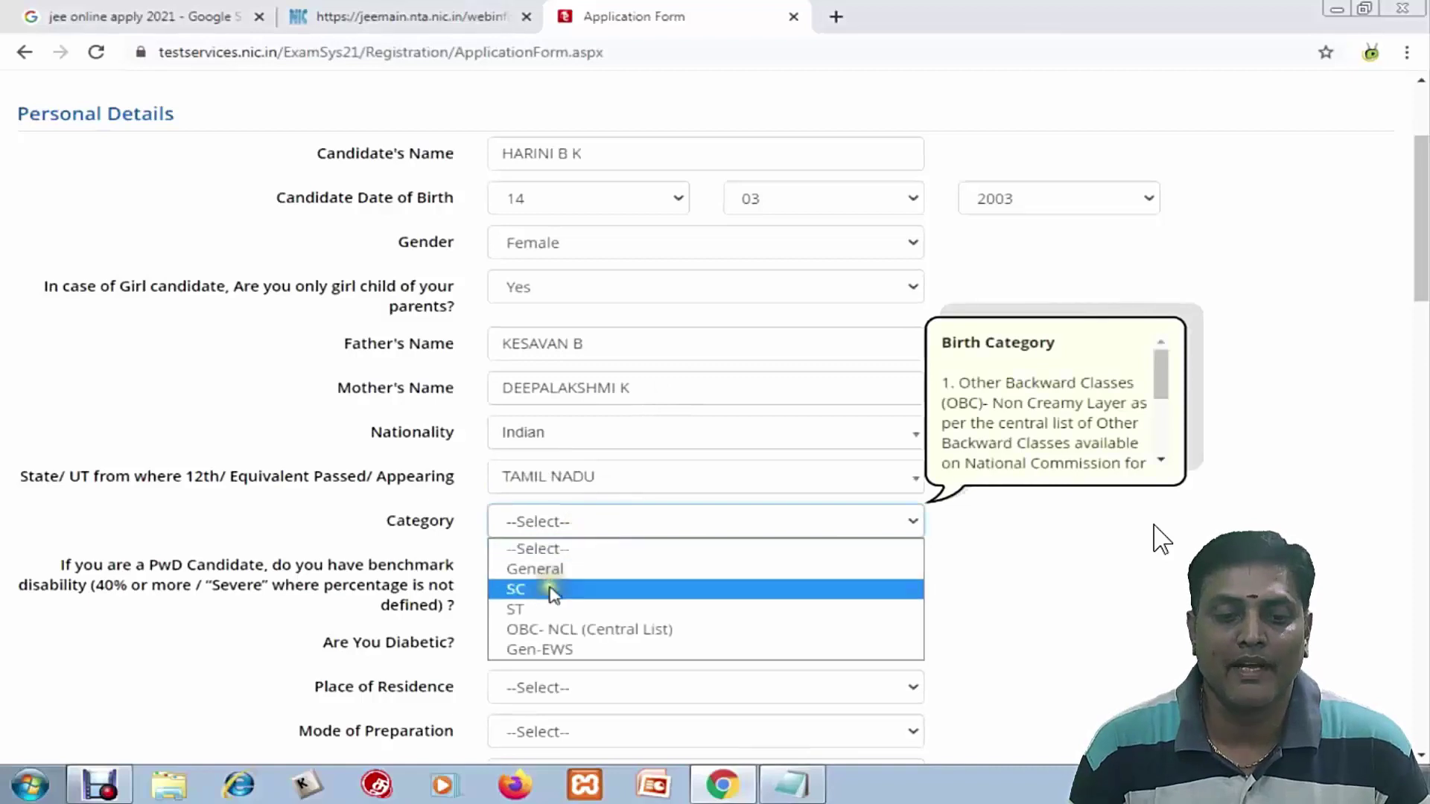
pyautogui.click(533, 569)
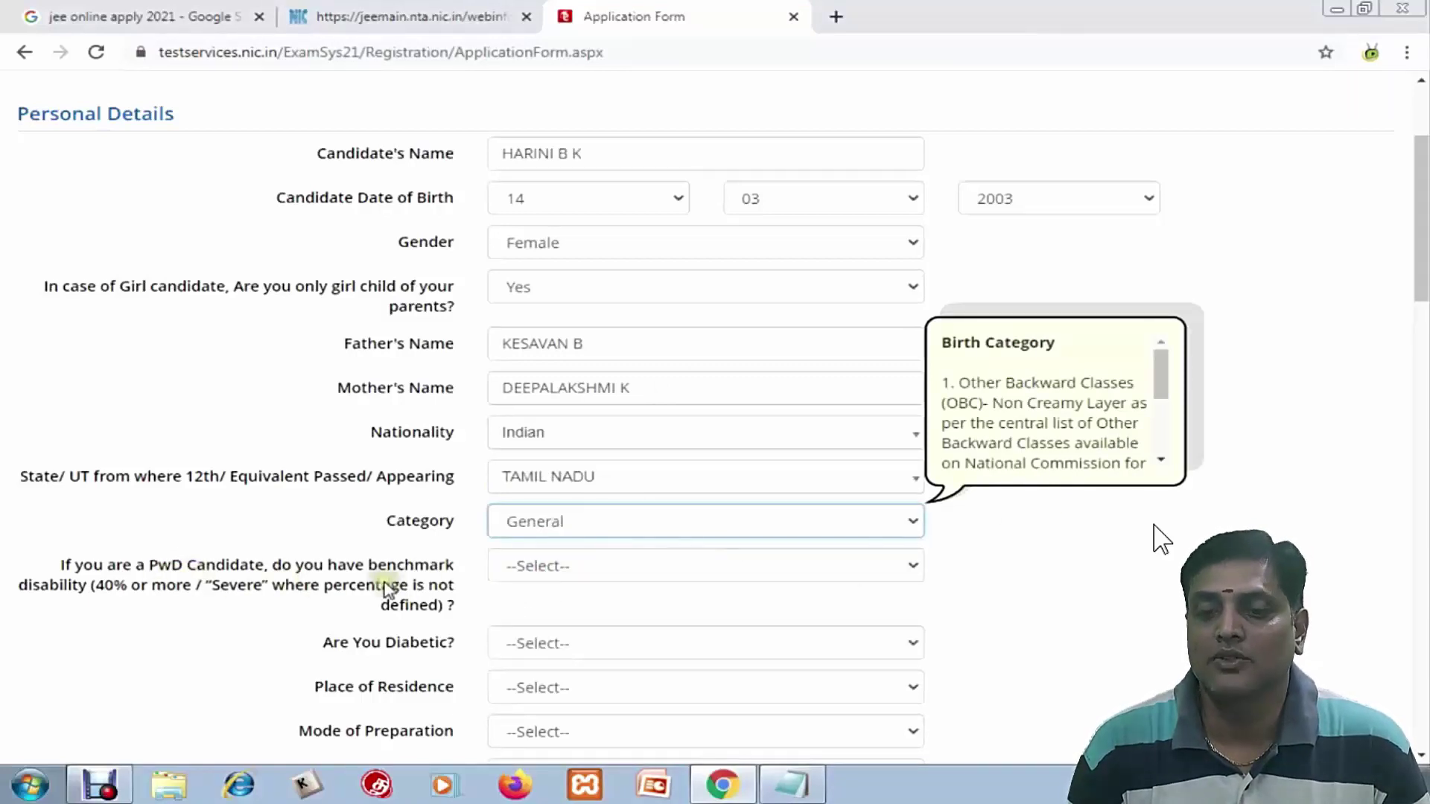
pyautogui.click(531, 570)
pyautogui.click(533, 634)
# Set diabetic No, residence Rural, preparation Self Study and schooling medium English
pyautogui.scroll(-2, 525, 611)
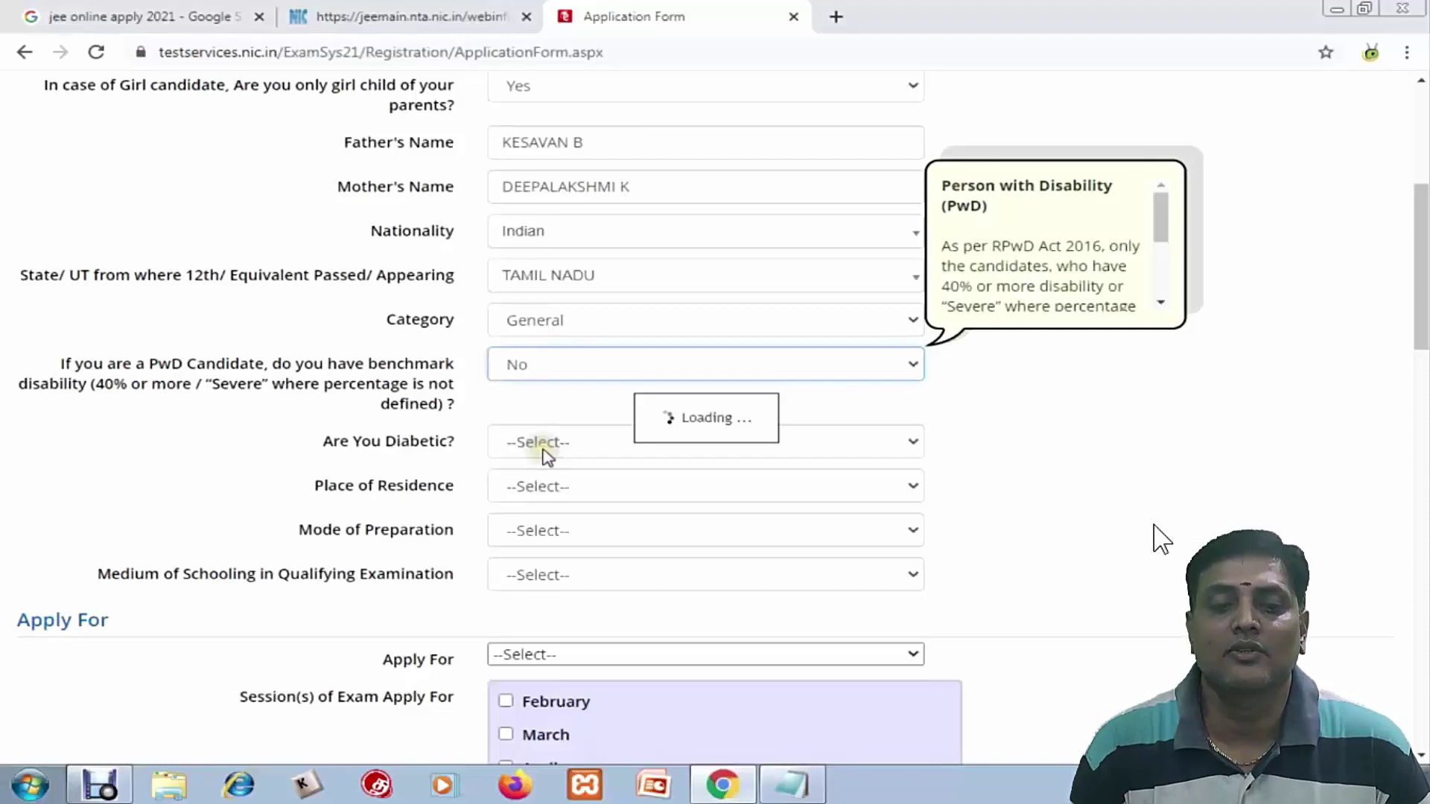
pyautogui.click(551, 499)
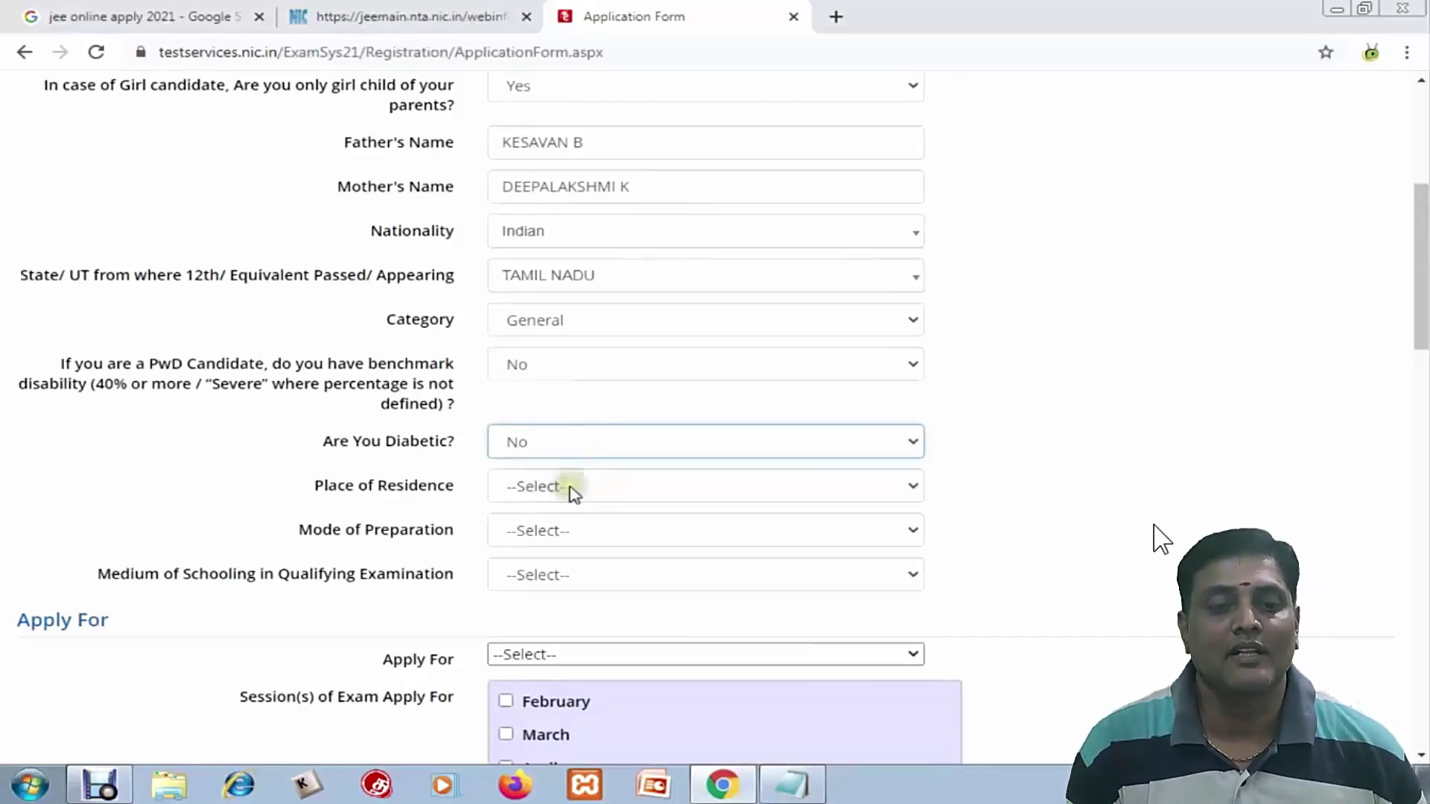
pyautogui.click(570, 489)
pyautogui.click(526, 553)
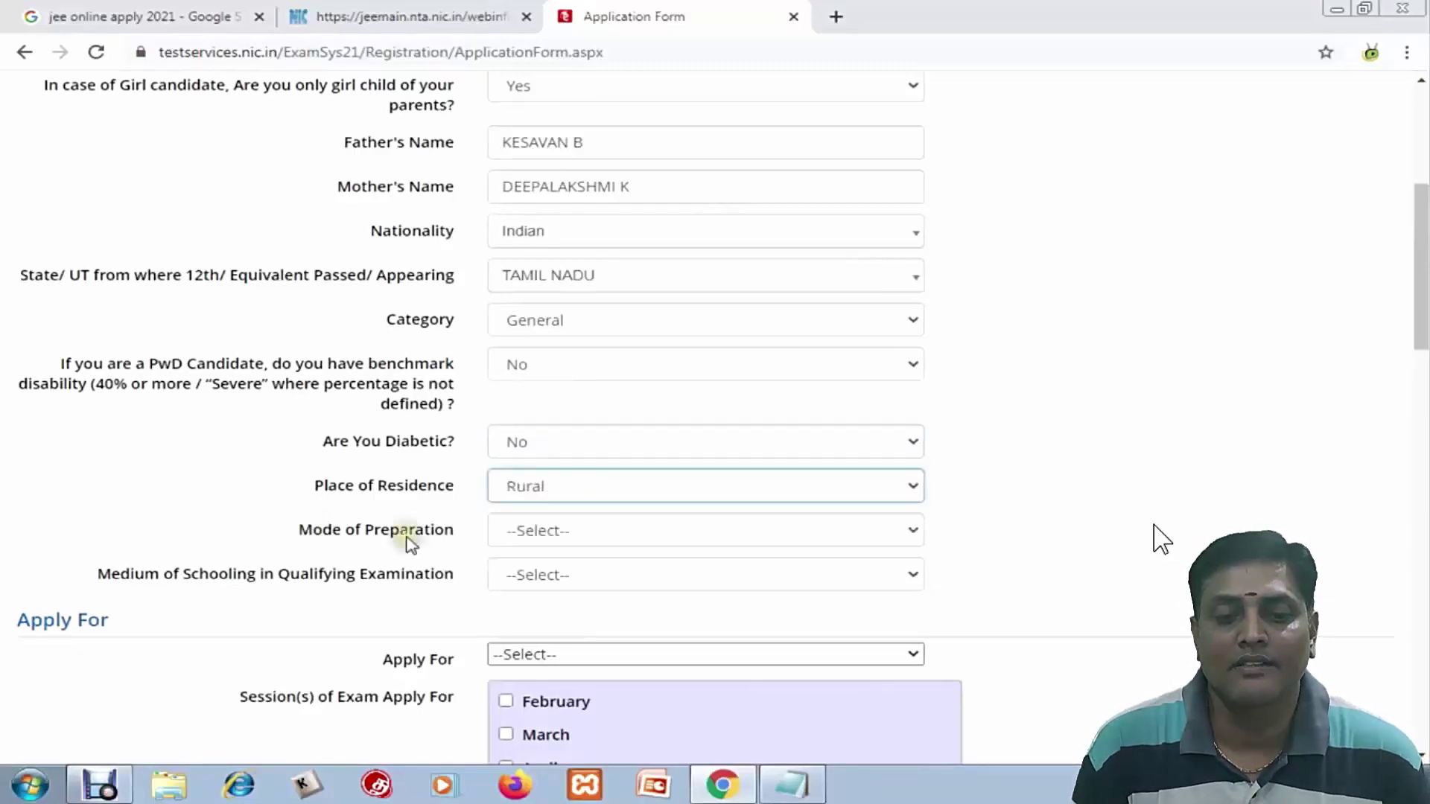
pyautogui.click(529, 532)
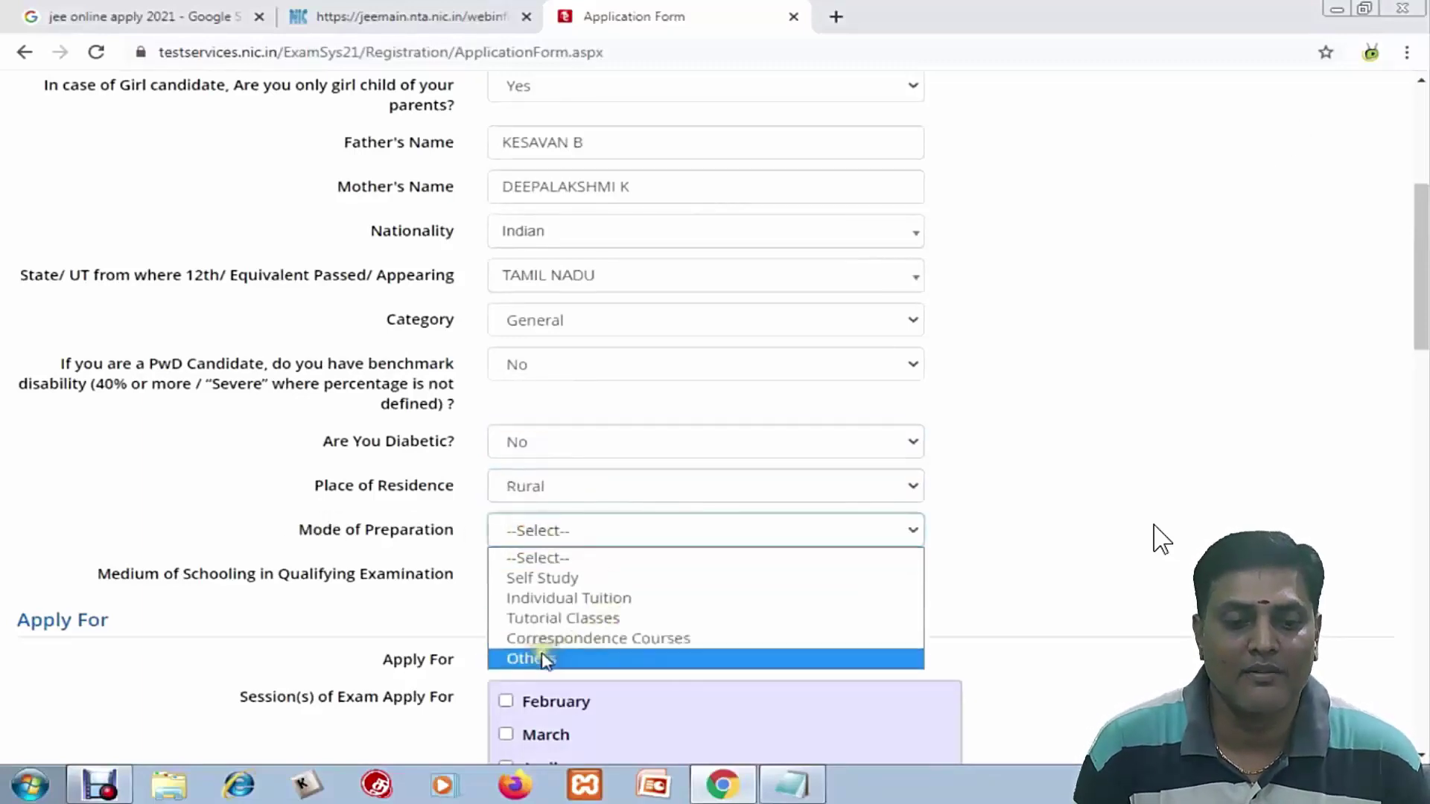
pyautogui.click(563, 589)
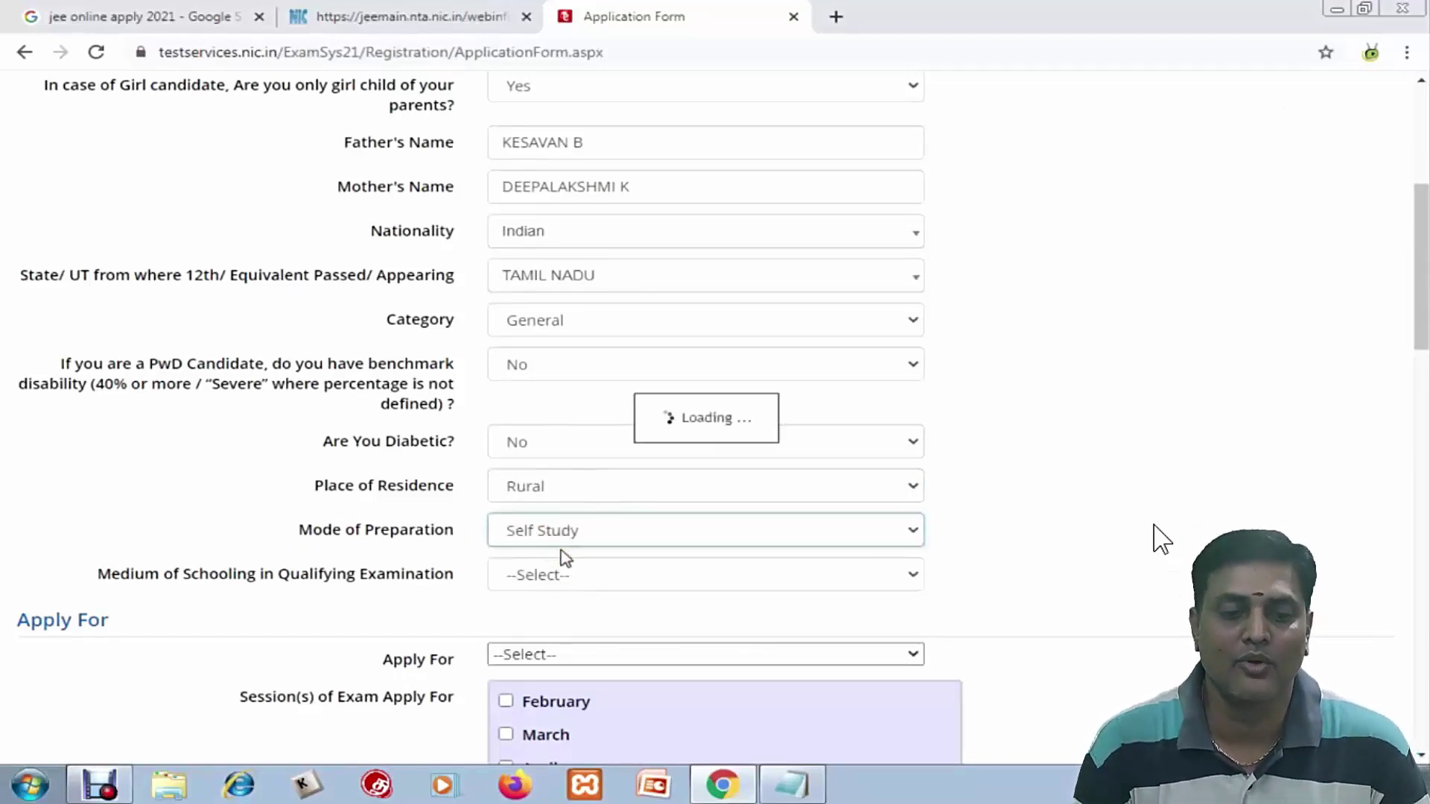
pyautogui.click(581, 575)
pyautogui.press('e')
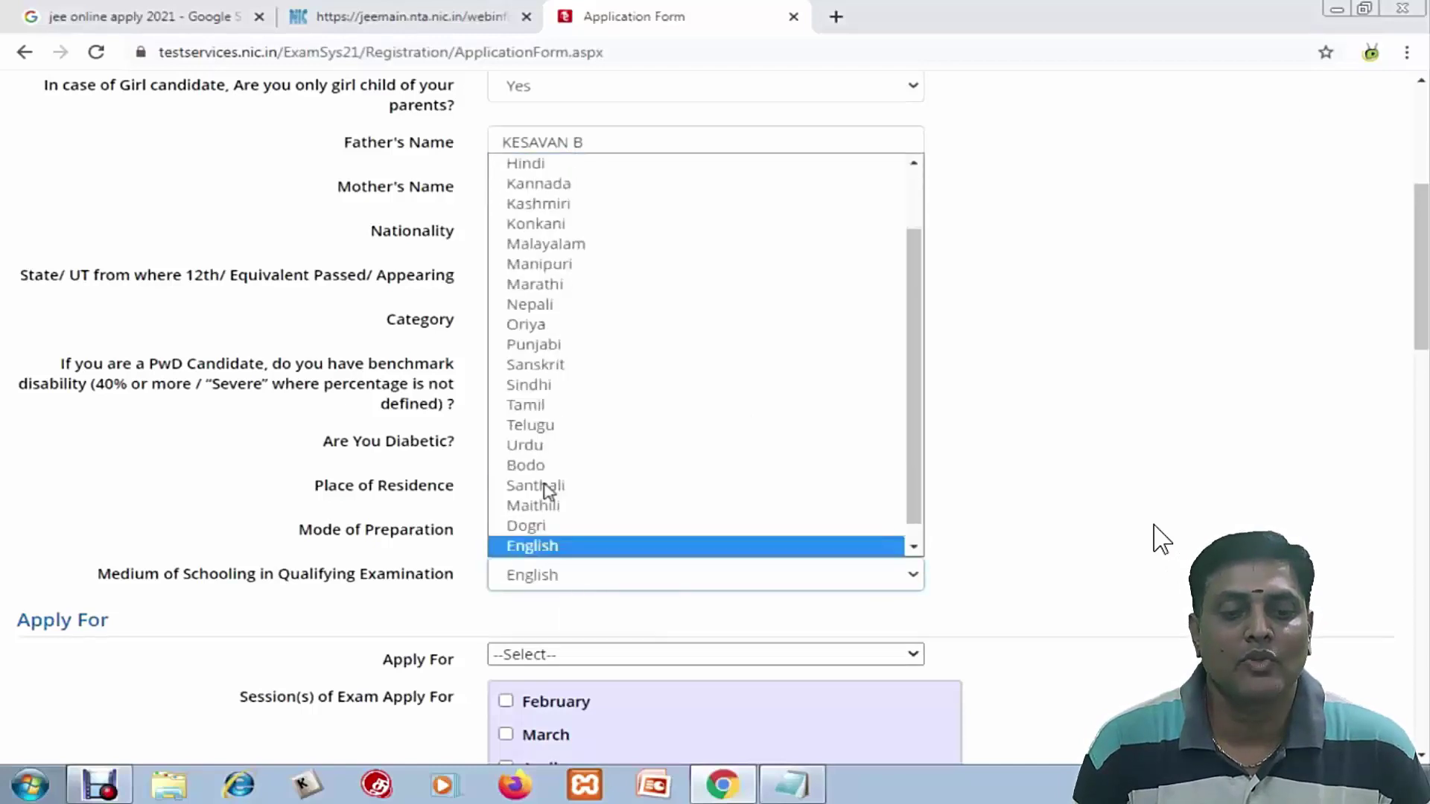
pyautogui.click(574, 546)
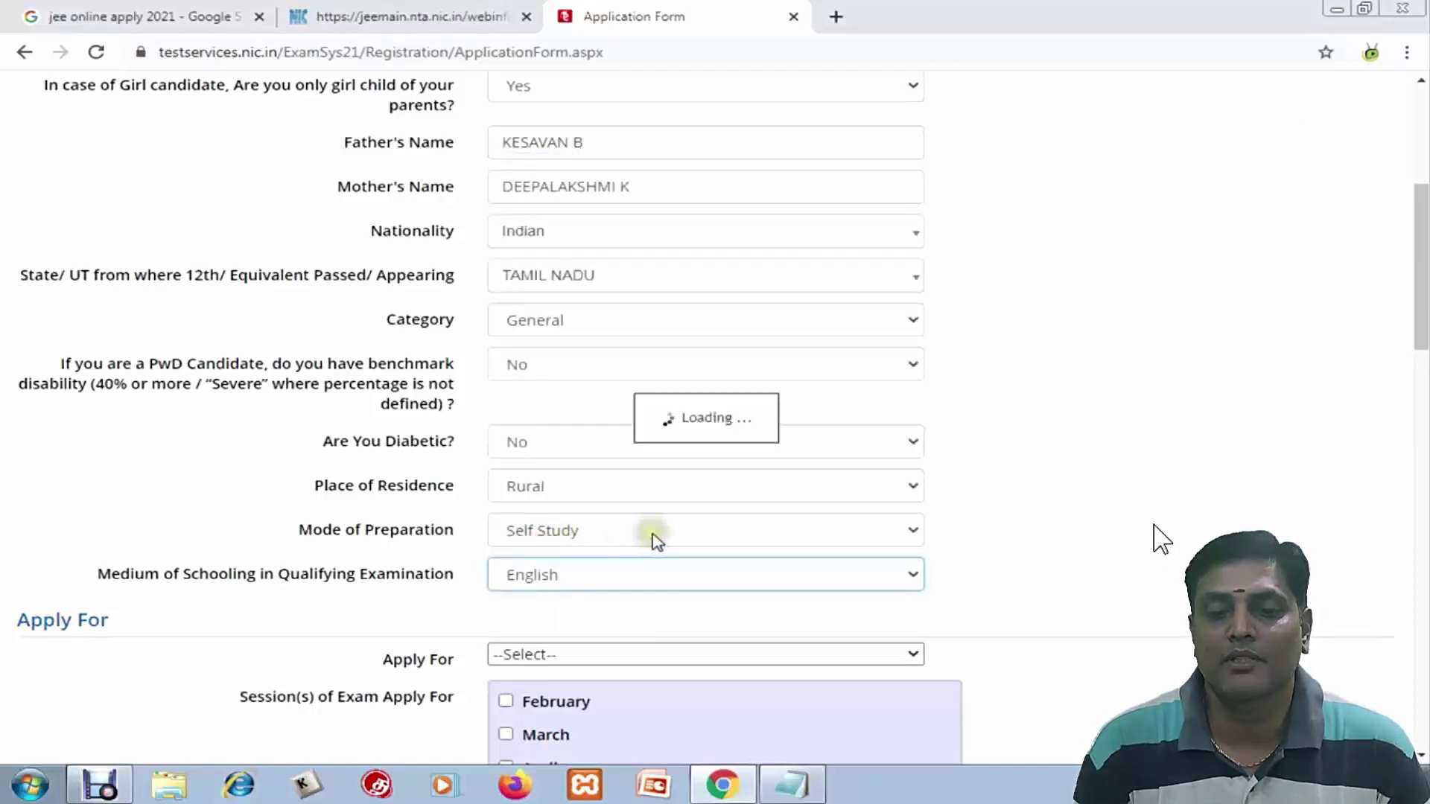
pyautogui.scroll(-3, 584, 459)
# Apply for B.E./B.Tech. Only in the February session with English question paper
pyautogui.click(585, 454)
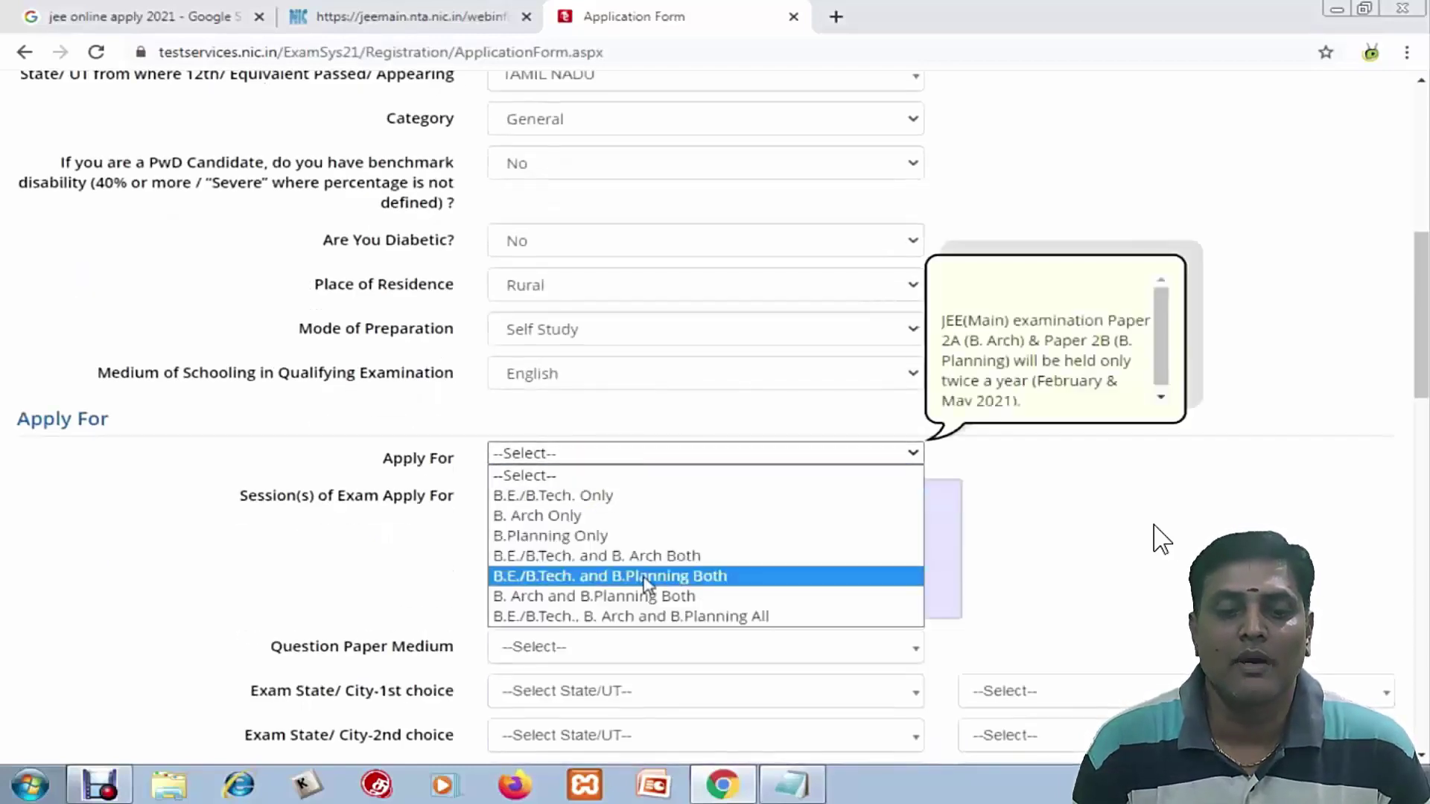
pyautogui.click(626, 495)
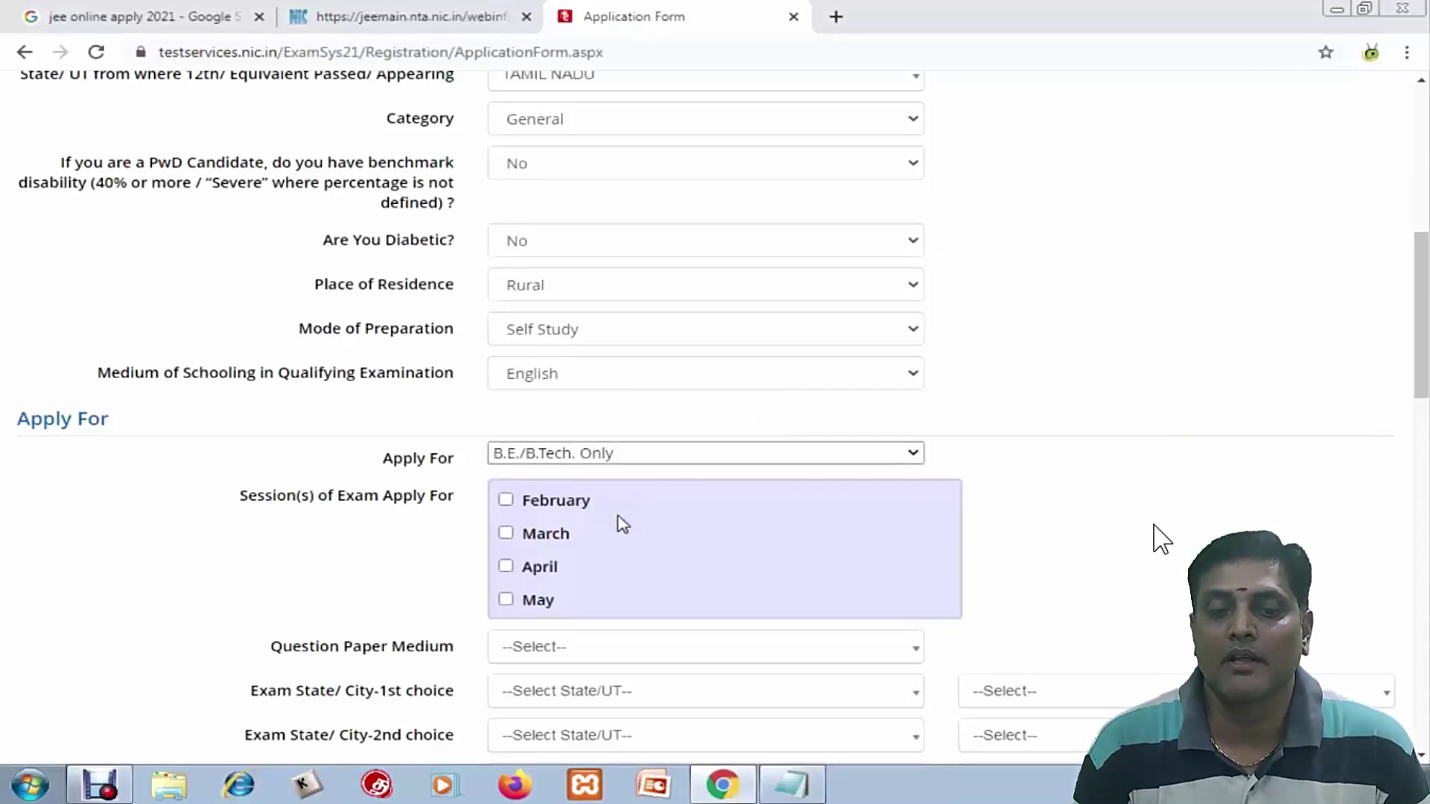
pyautogui.click(555, 501)
pyautogui.scroll(-3, 566, 492)
pyautogui.click(546, 445)
pyautogui.click(543, 536)
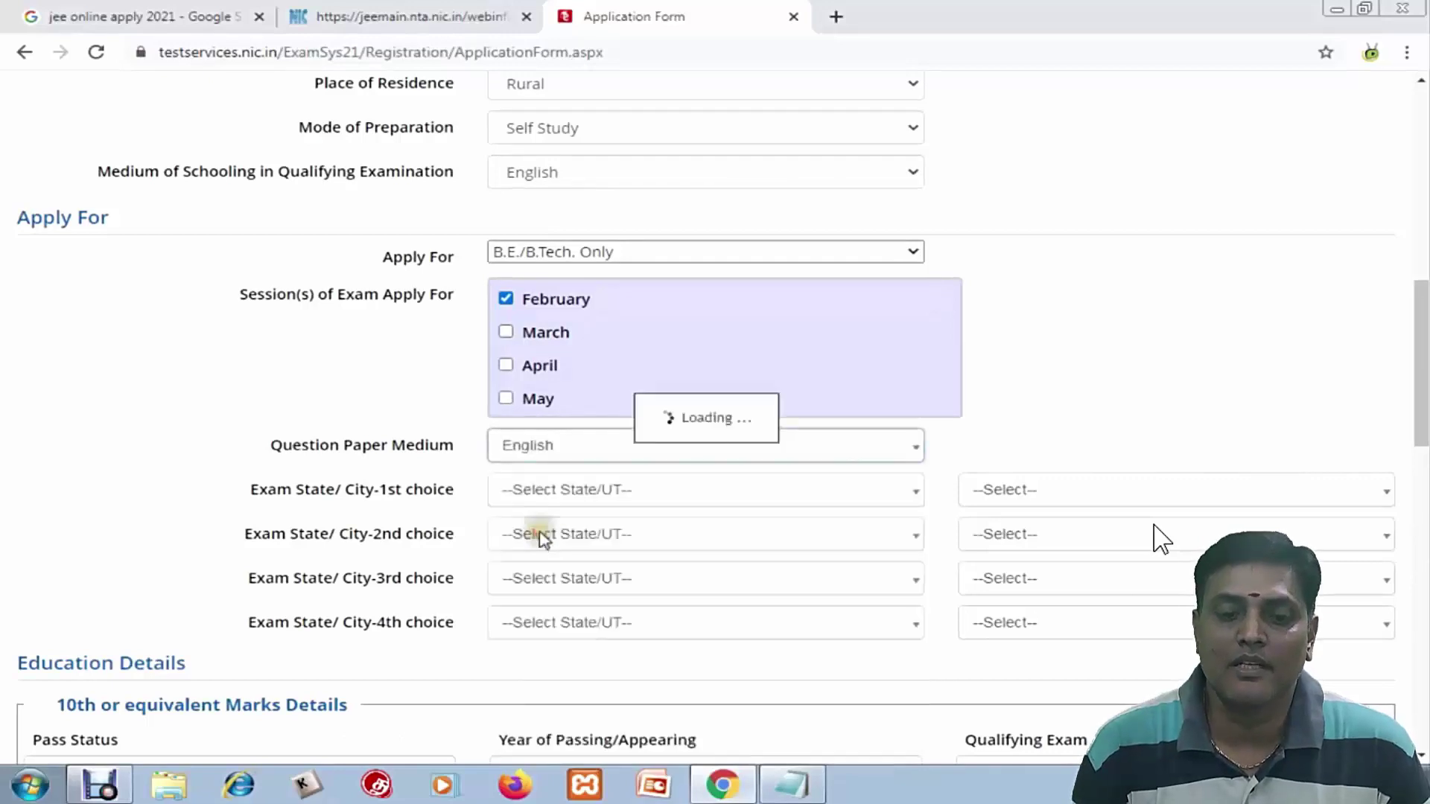
# Set first and second exam choices to NAMAKKAL and SALEM in TAMIL NADU
pyautogui.click(605, 499)
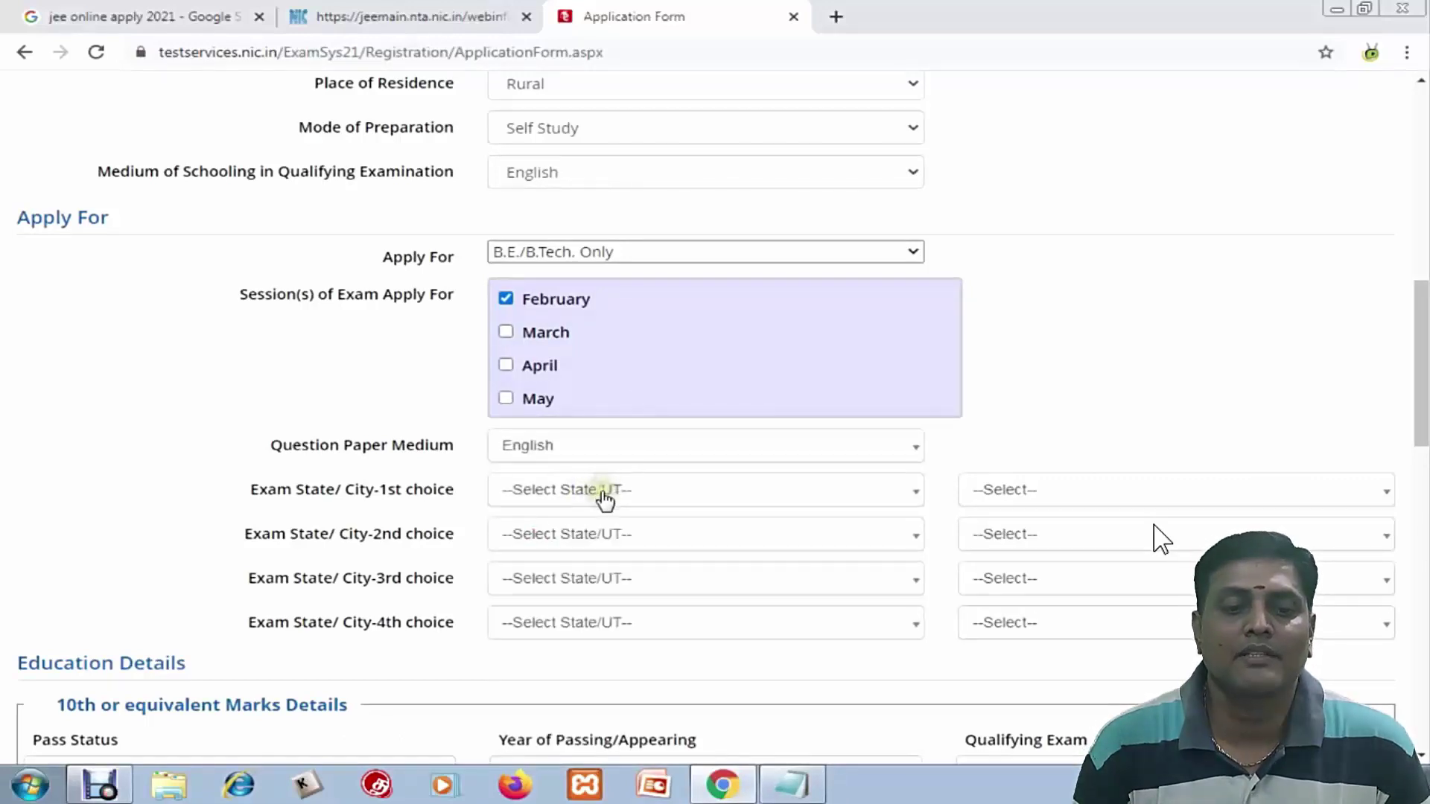
pyautogui.click(596, 491)
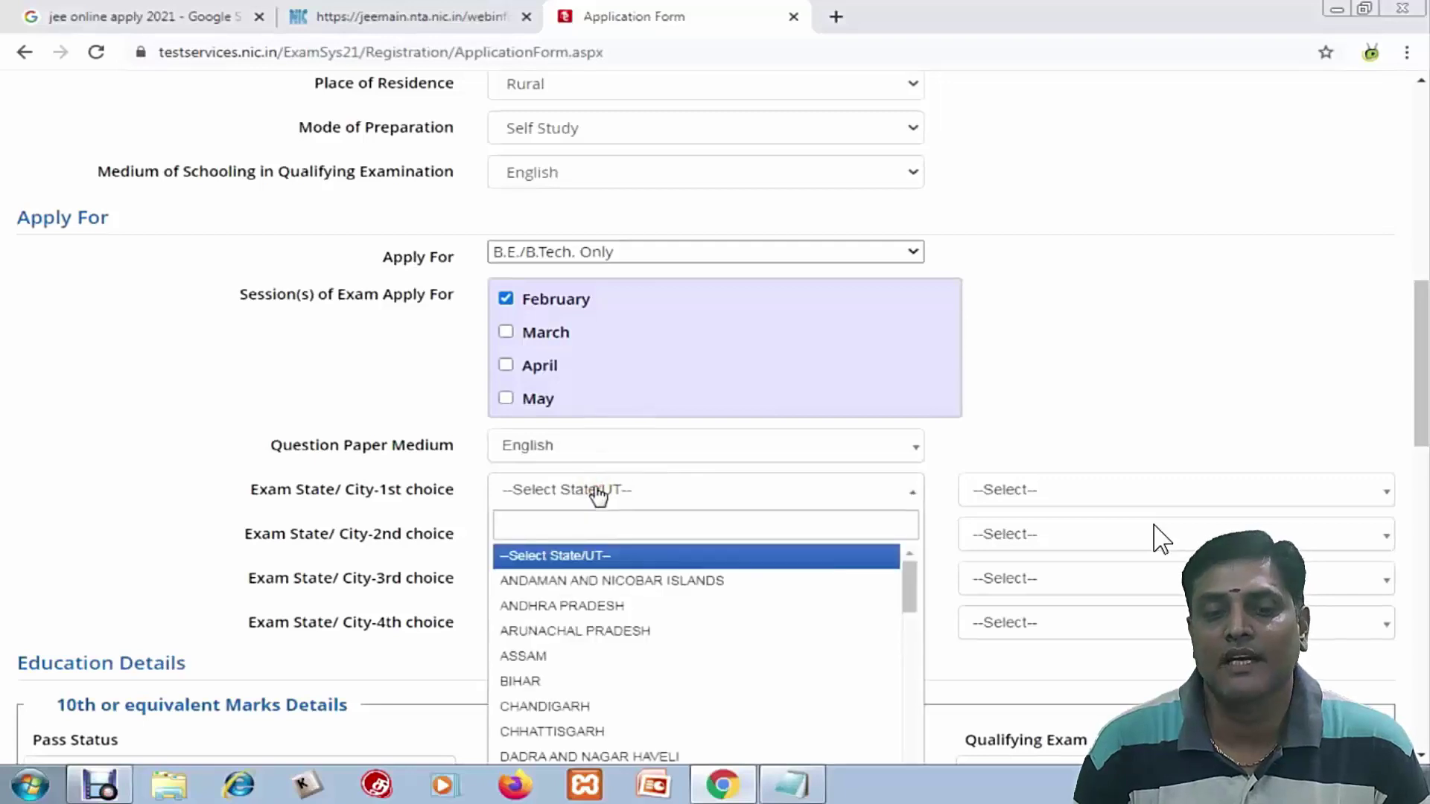
pyautogui.click(591, 543)
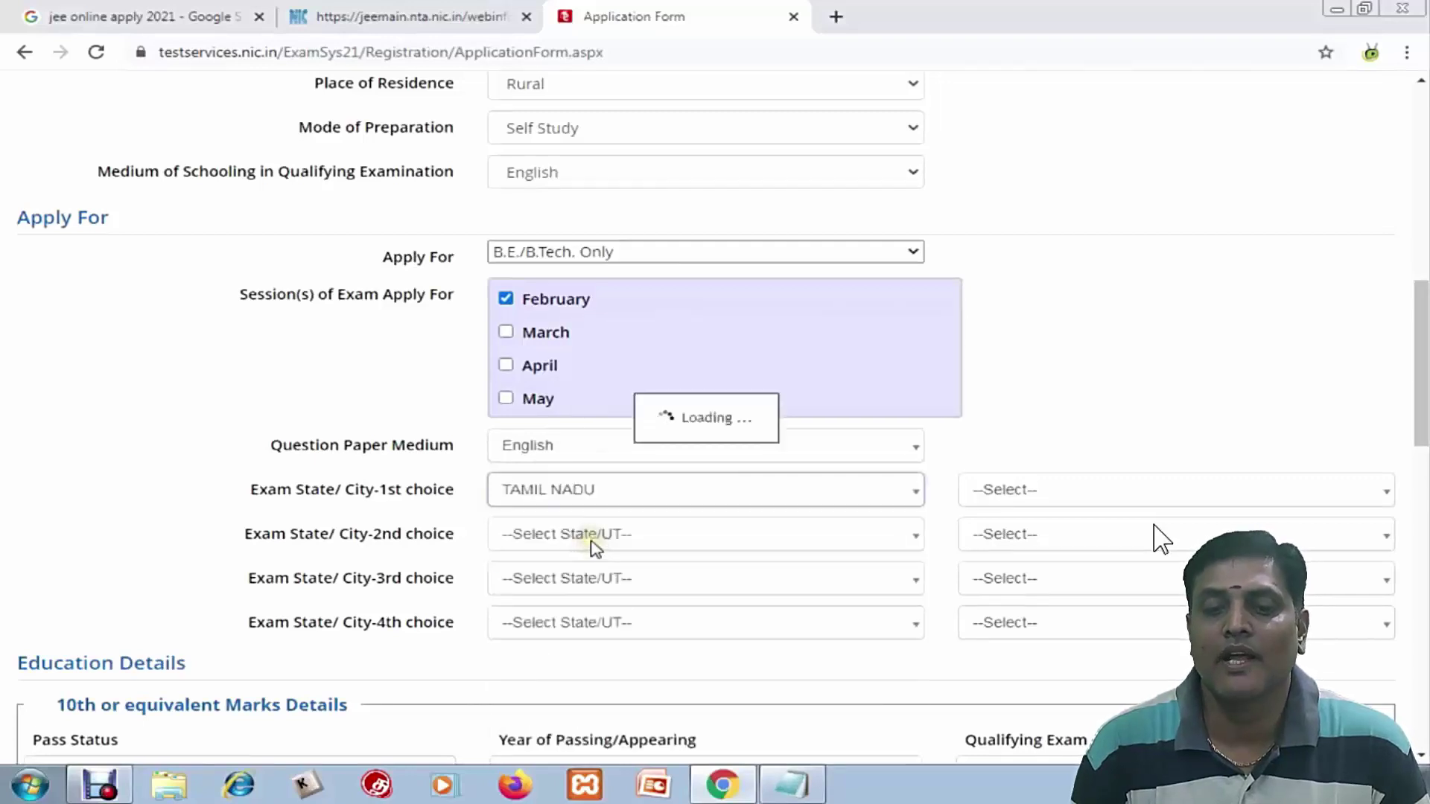
pyautogui.click(1096, 490)
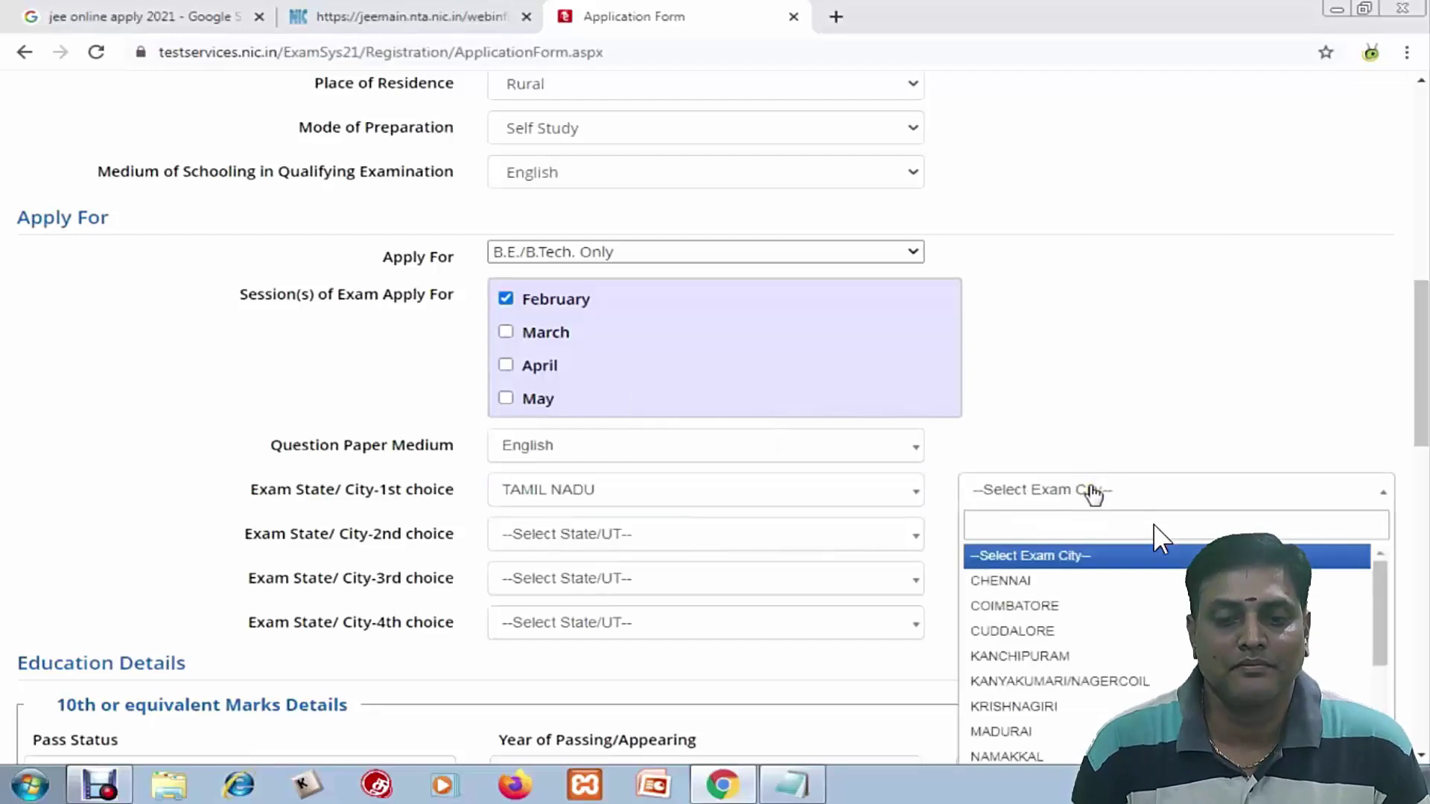
pyautogui.write('n')
pyautogui.click(1007, 656)
pyautogui.click(983, 501)
pyautogui.click(543, 537)
pyautogui.write('ta')
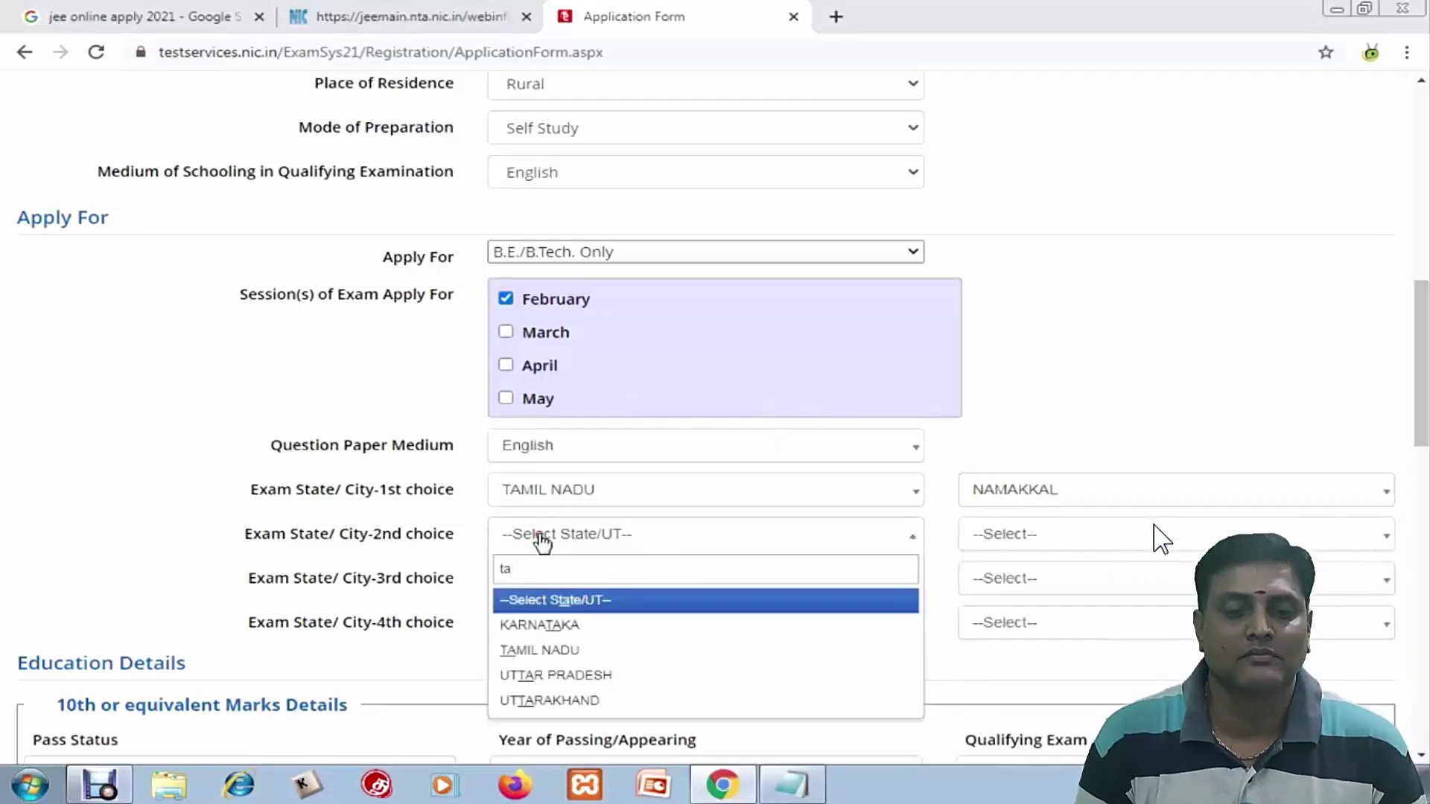
pyautogui.click(540, 648)
pyautogui.click(1069, 534)
pyautogui.click(1007, 624)
# Set third and fourth exam choices to COIMBATORE and TIRUCHIRAPPALLI in TAMIL NADU
pyautogui.click(670, 578)
pyautogui.click(540, 692)
pyautogui.click(1048, 580)
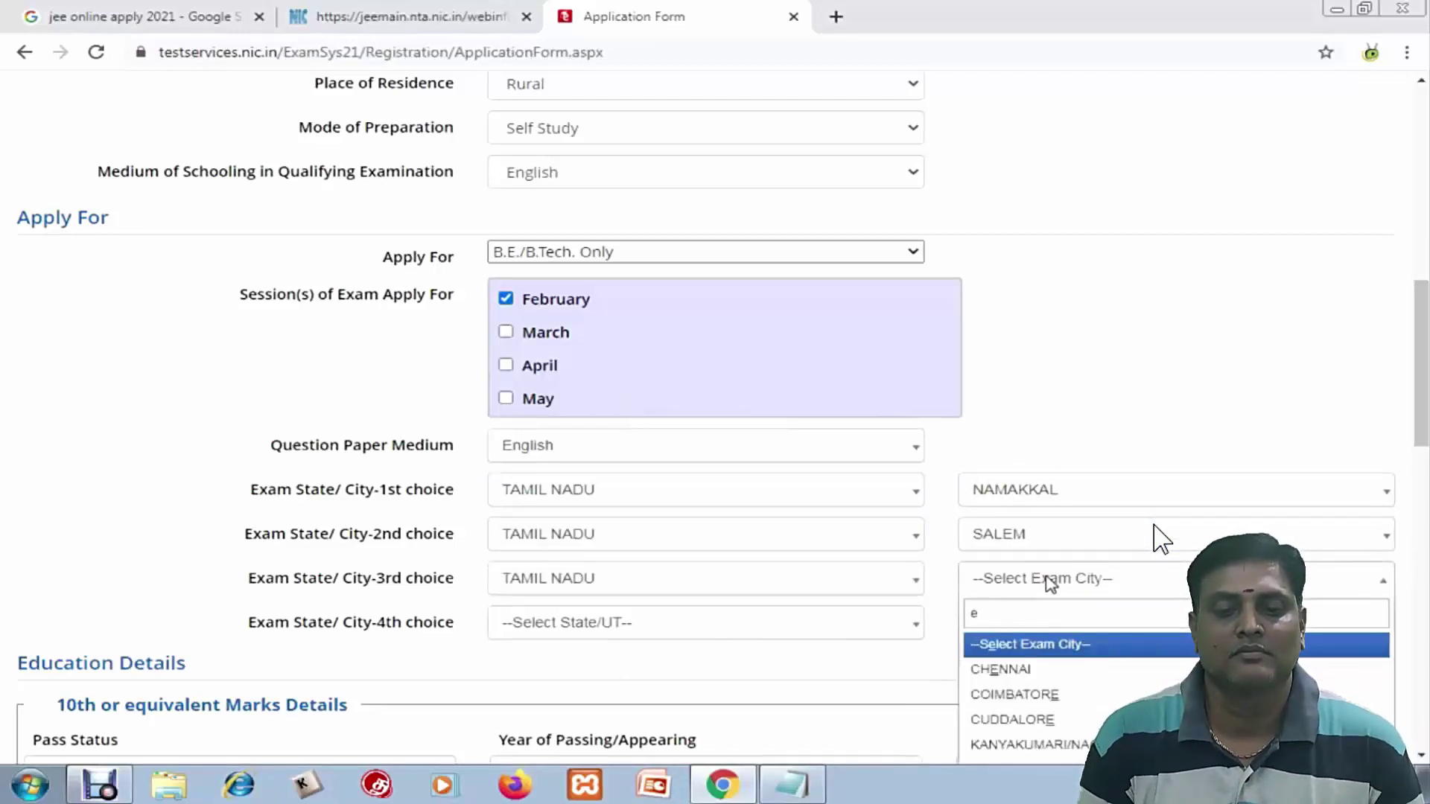
pyautogui.write('er')
pyautogui.click(1015, 641)
pyautogui.click(670, 622)
pyautogui.click(540, 737)
pyautogui.click(1047, 623)
pyautogui.write('t')
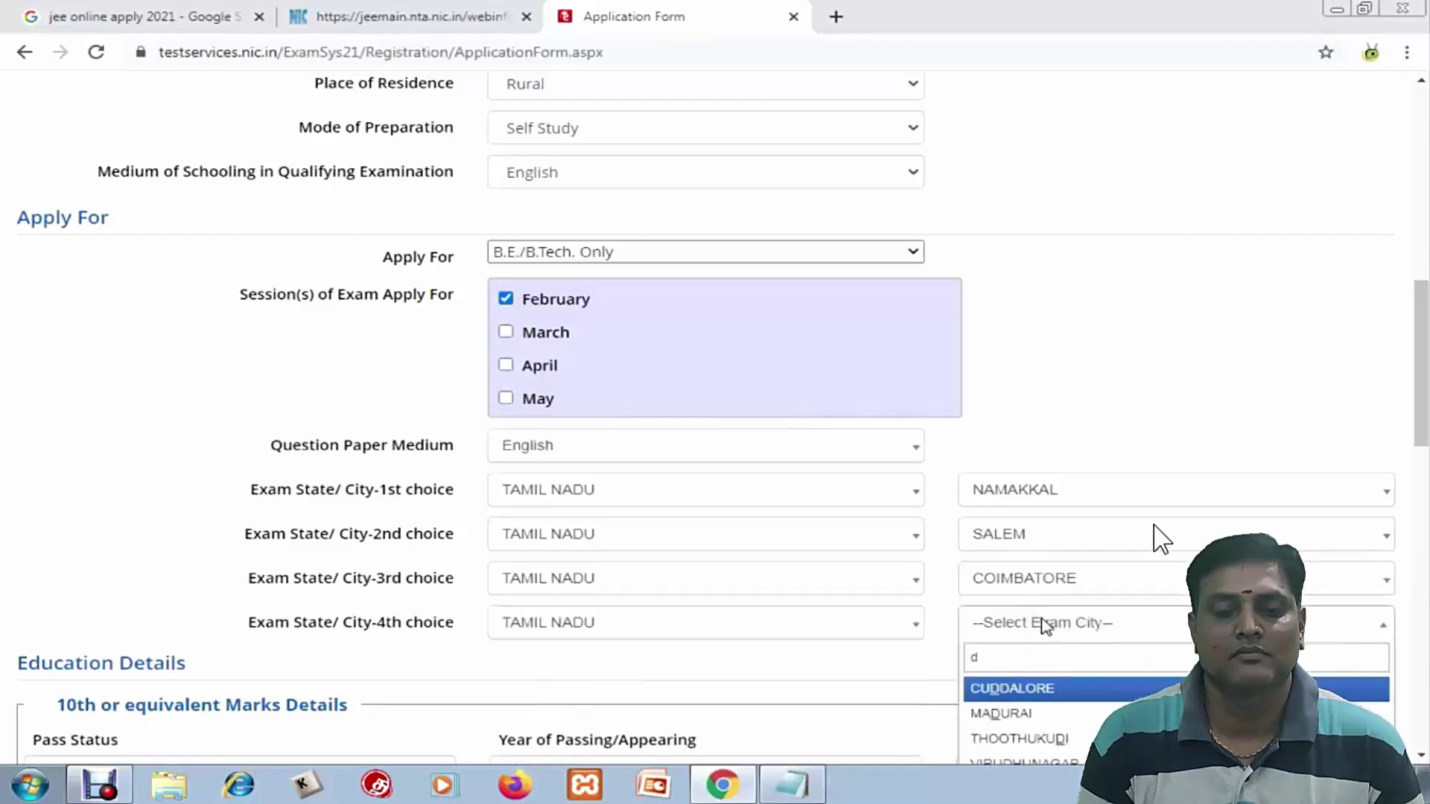
pyautogui.click(1028, 758)
pyautogui.scroll(-5, 886, 611)
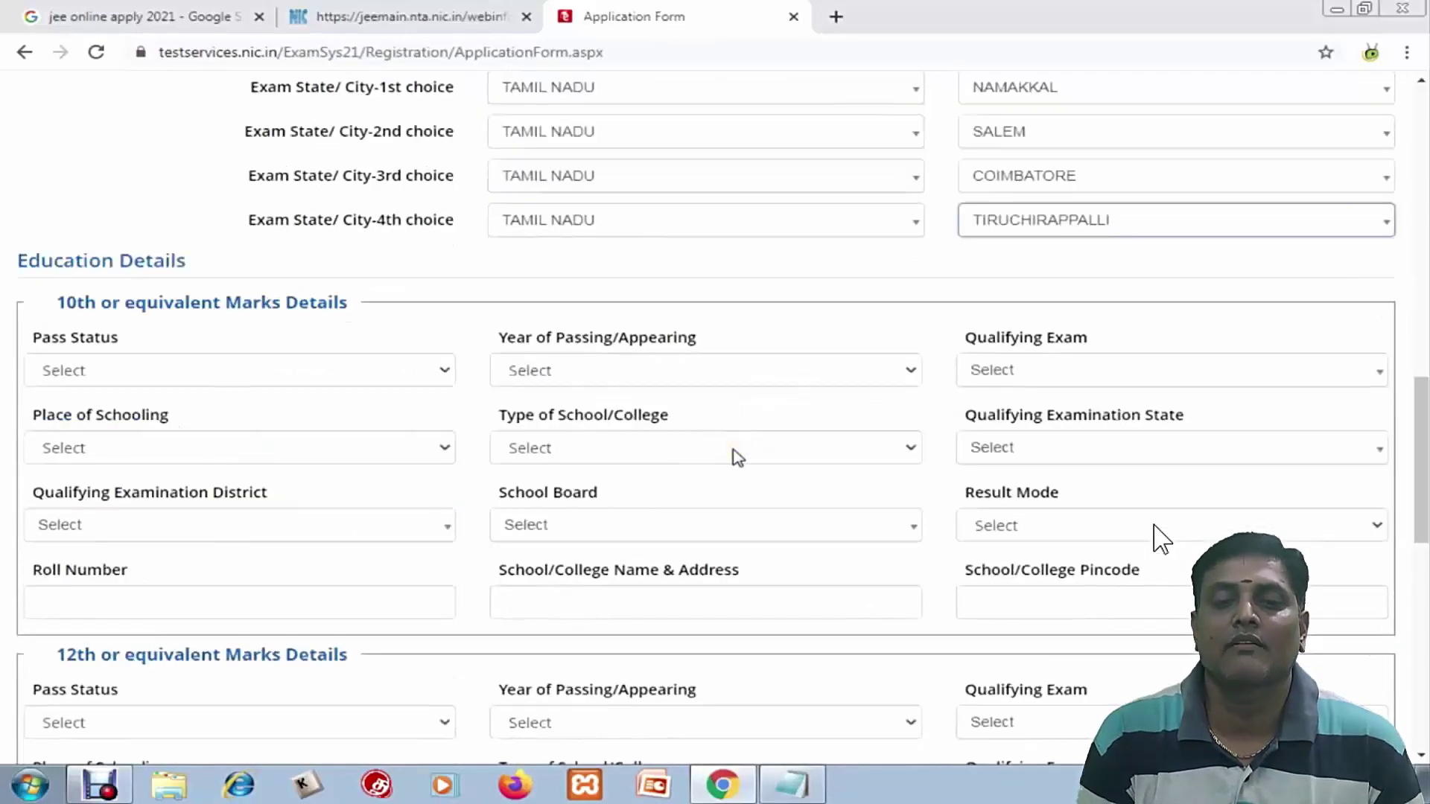
# Mark the 10th as Passed in 2018 from a Rural, Private school
pyautogui.click(495, 415)
pyautogui.scroll(-3, 616, 166)
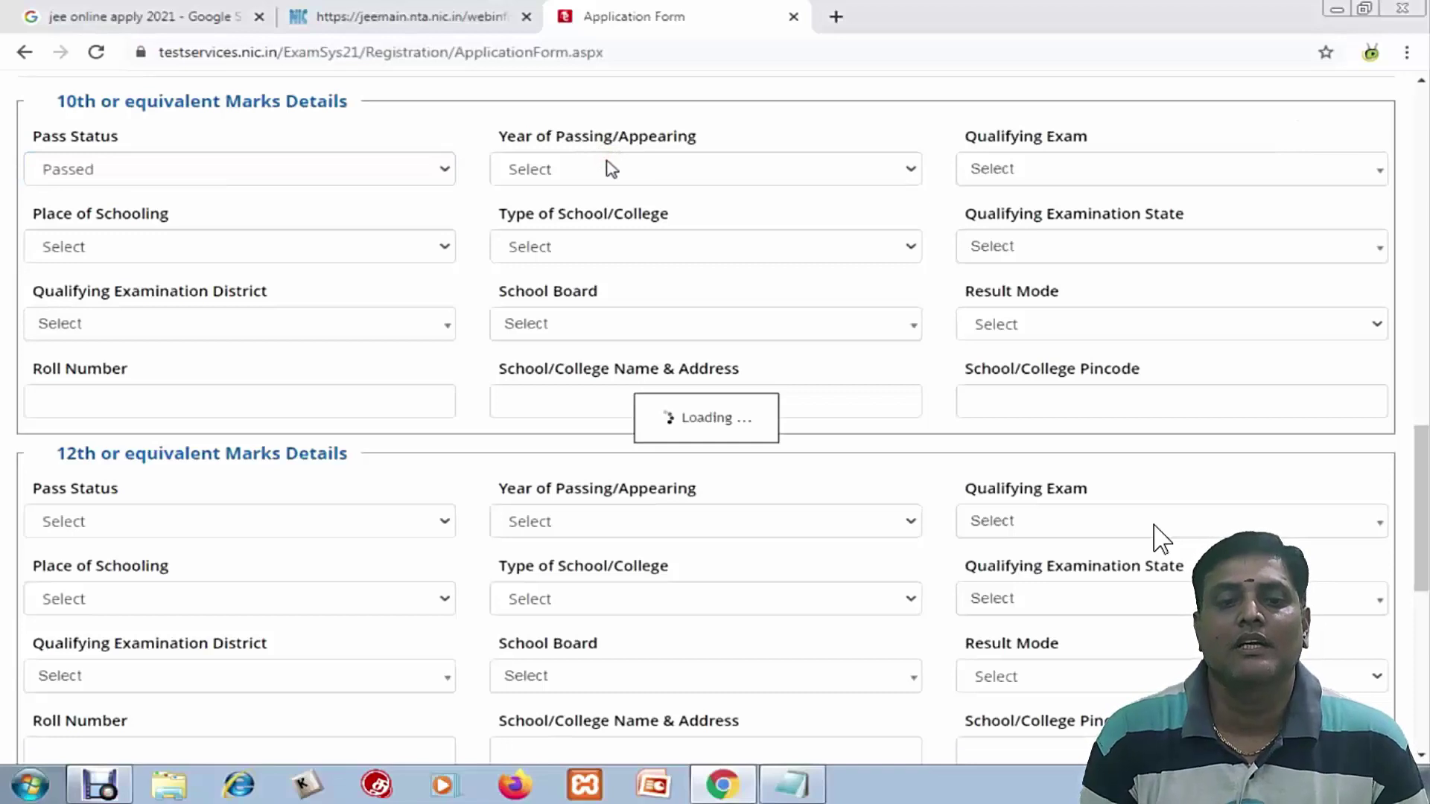
pyautogui.click(611, 168)
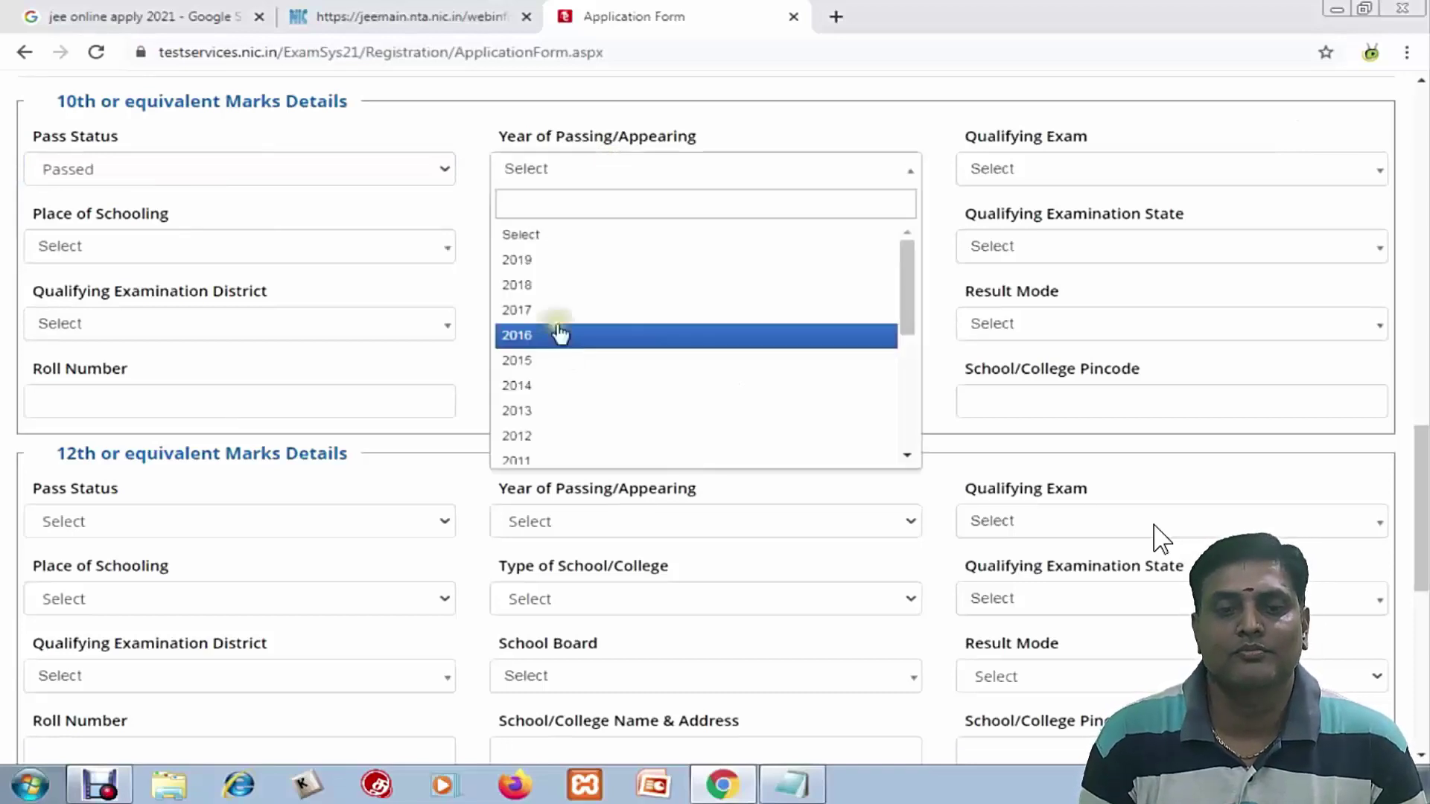
pyautogui.click(549, 287)
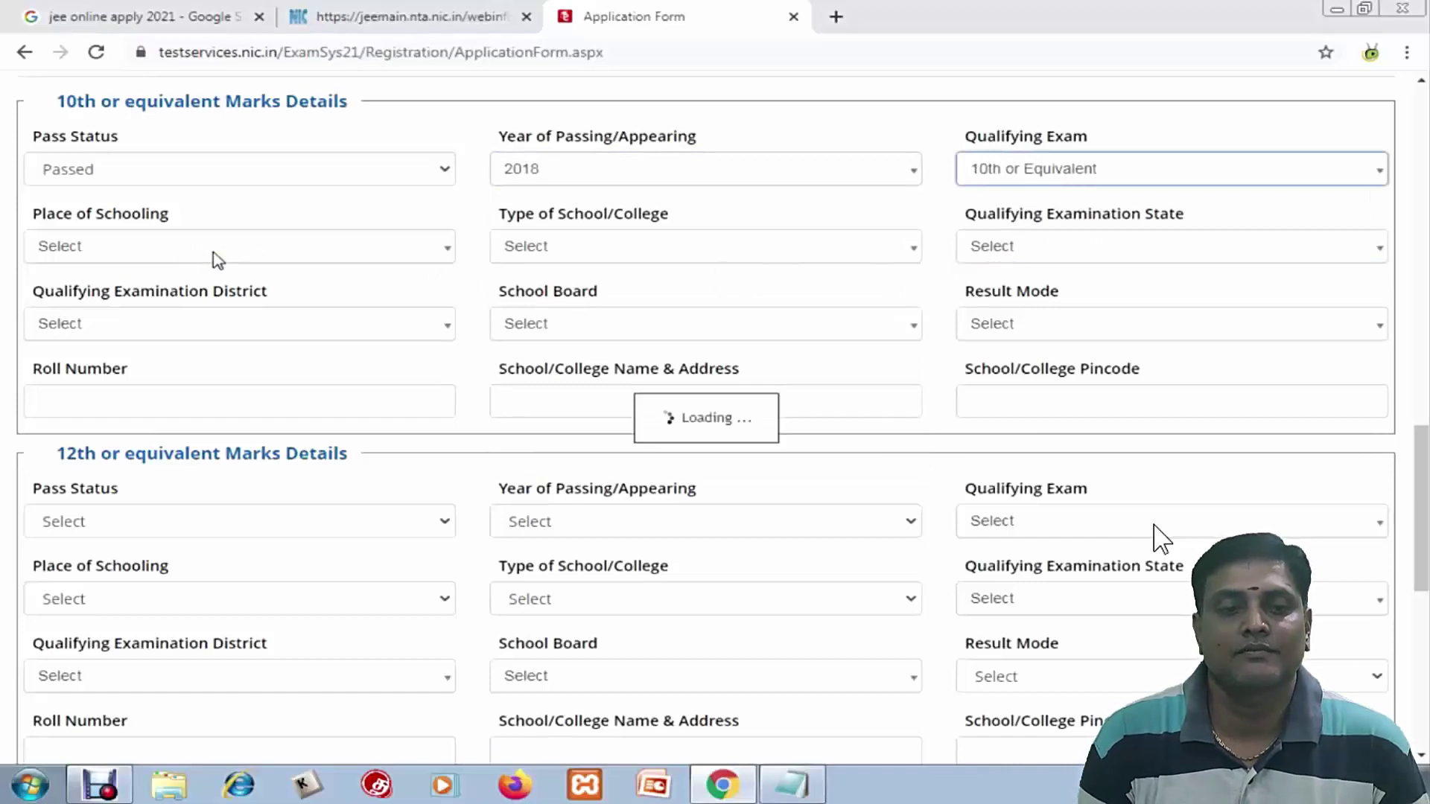
pyautogui.click(218, 253)
pyautogui.click(93, 362)
pyautogui.click(696, 253)
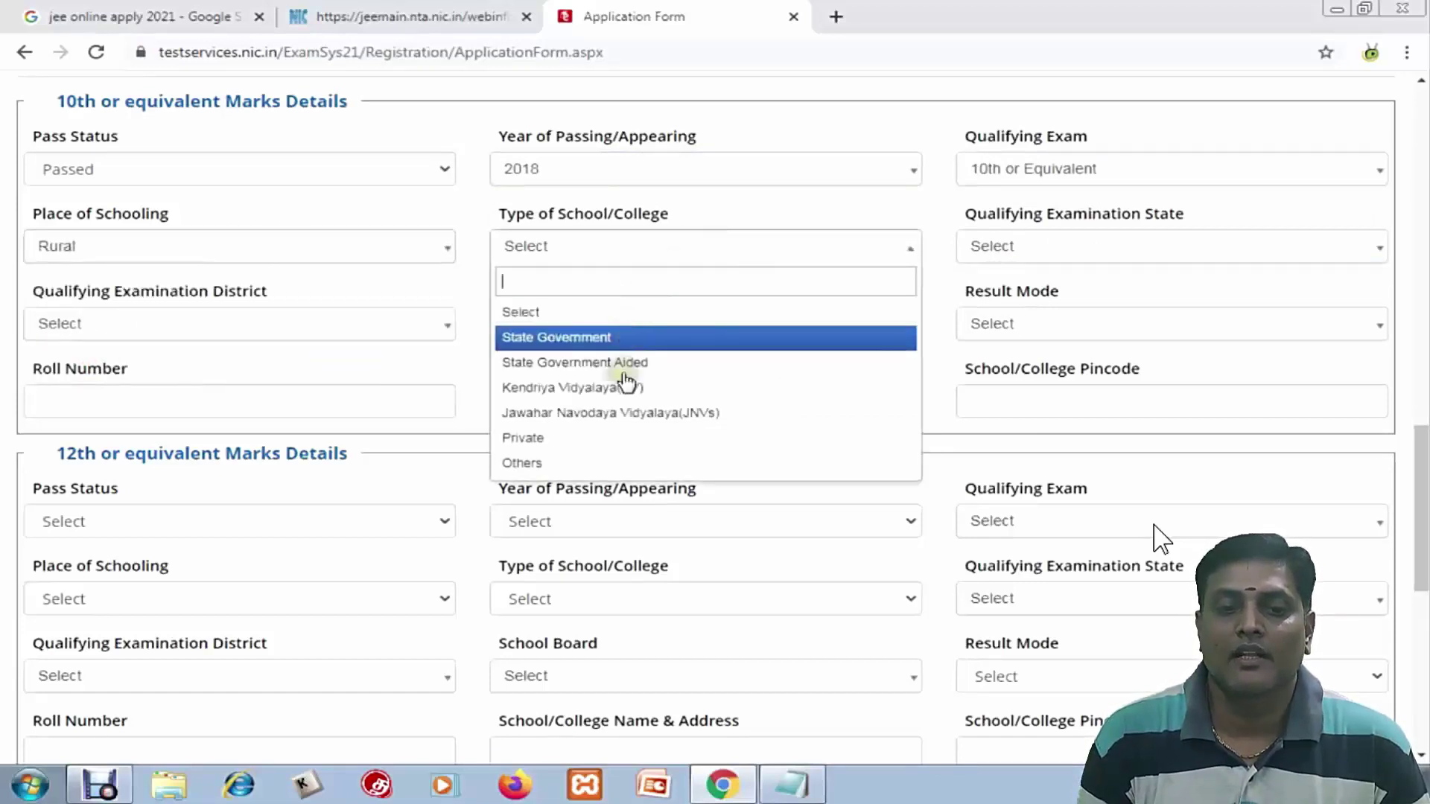
pyautogui.click(605, 439)
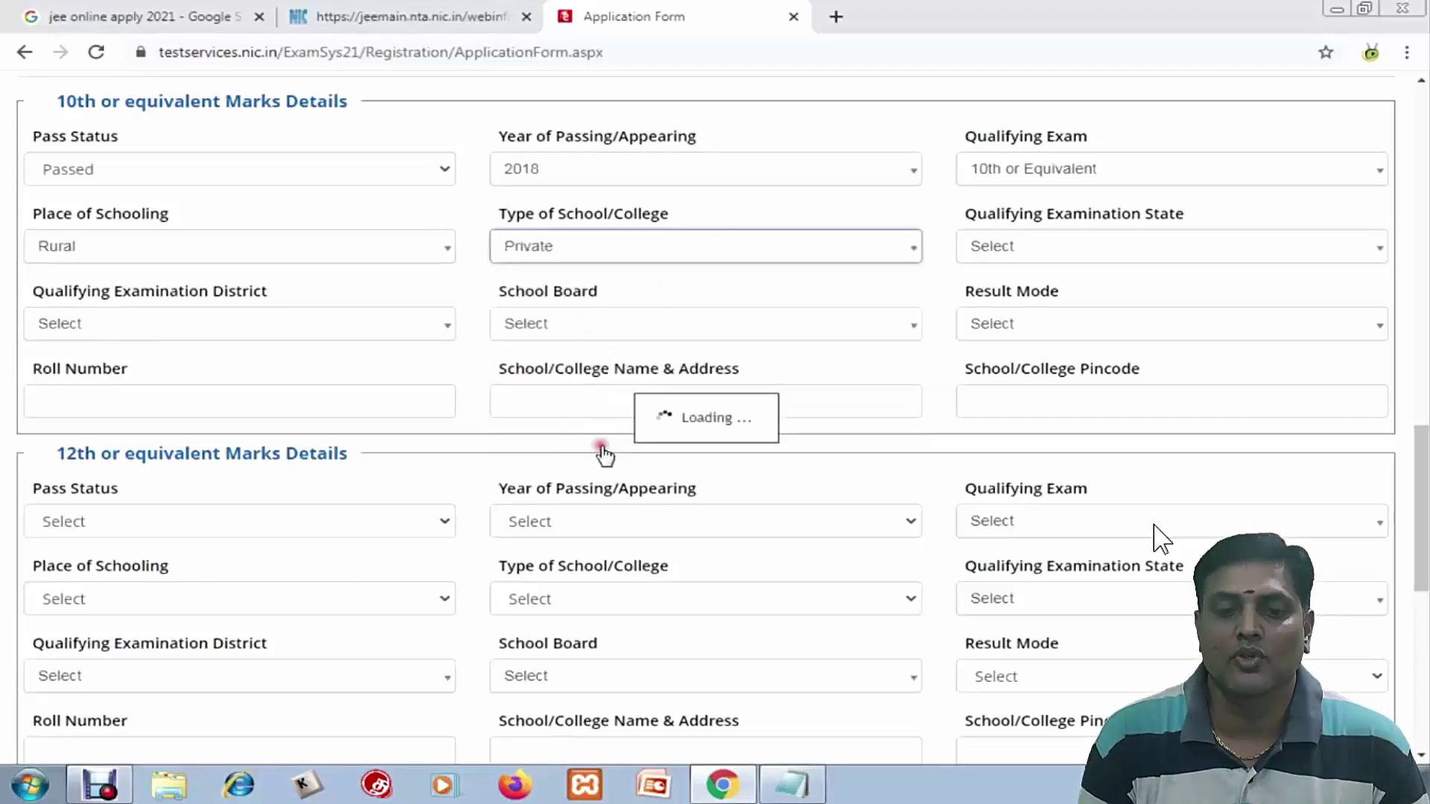
# Set the 10th exam state to TAMIL NADU, district NAMAKKAL, Tamil Nadu State Board, with Percentage result mode
pyautogui.click(1046, 257)
pyautogui.write('tamil')
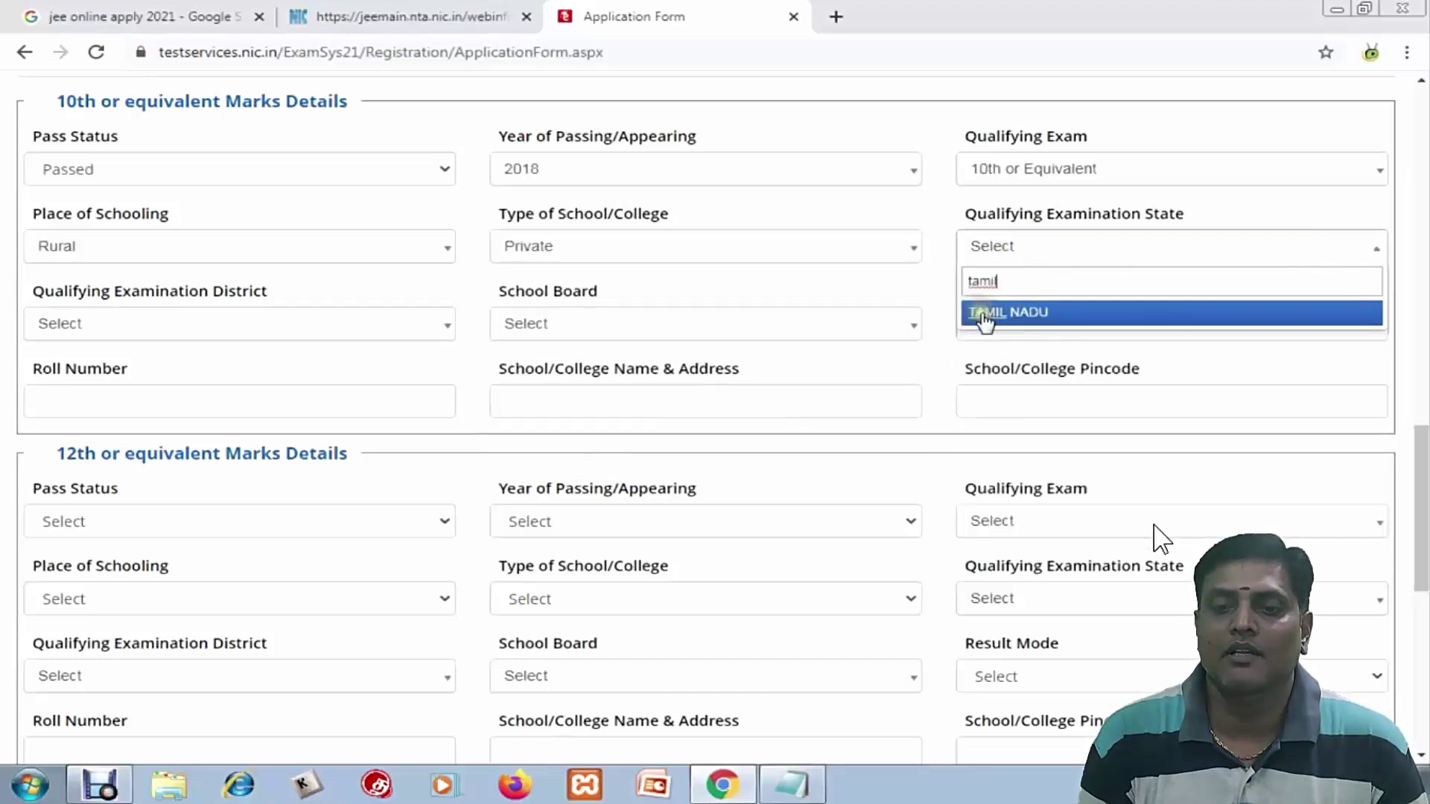
pyautogui.click(985, 312)
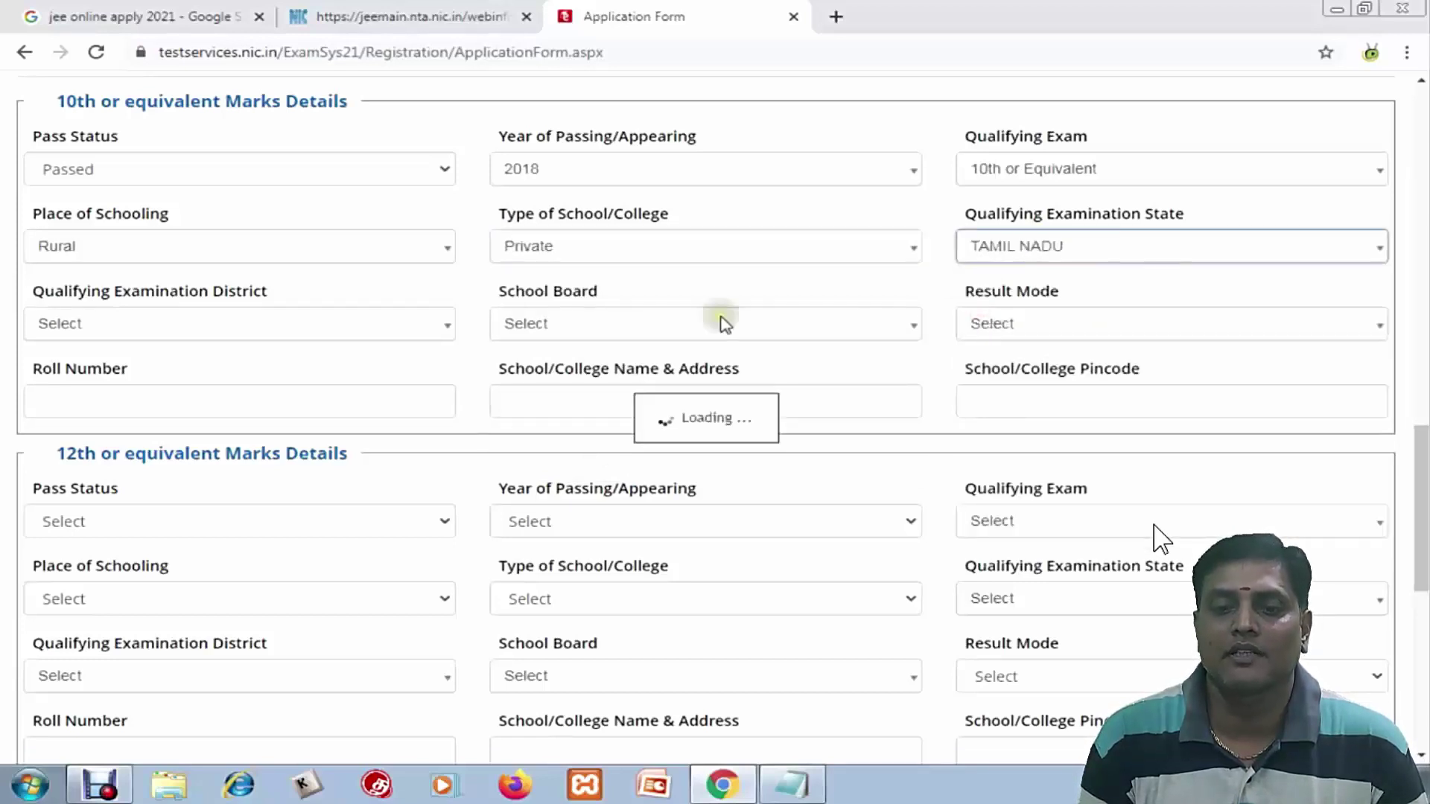
pyautogui.click(255, 337)
pyautogui.write('nam')
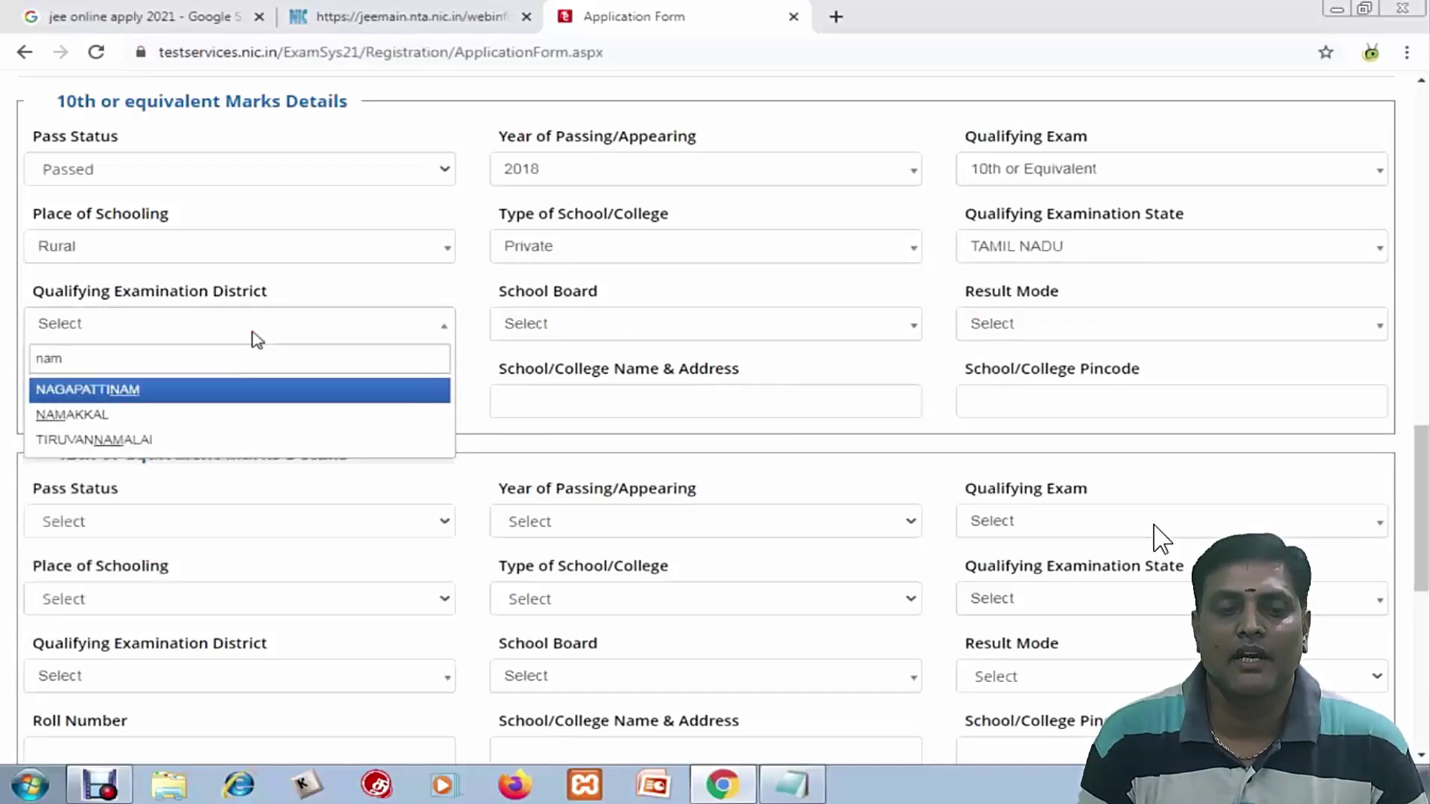
pyautogui.click(179, 412)
pyautogui.click(597, 337)
pyautogui.write('tamil')
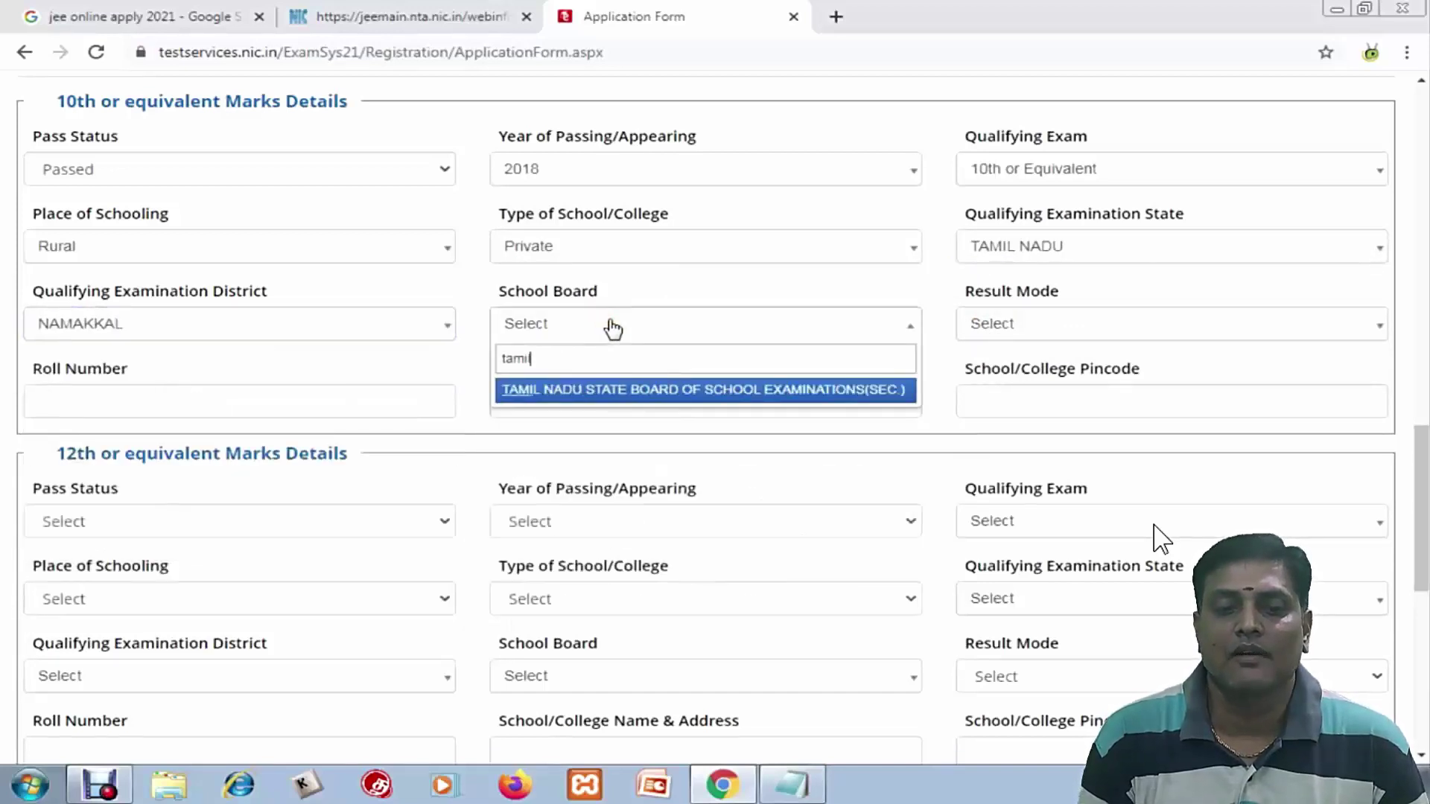
pyautogui.click(629, 392)
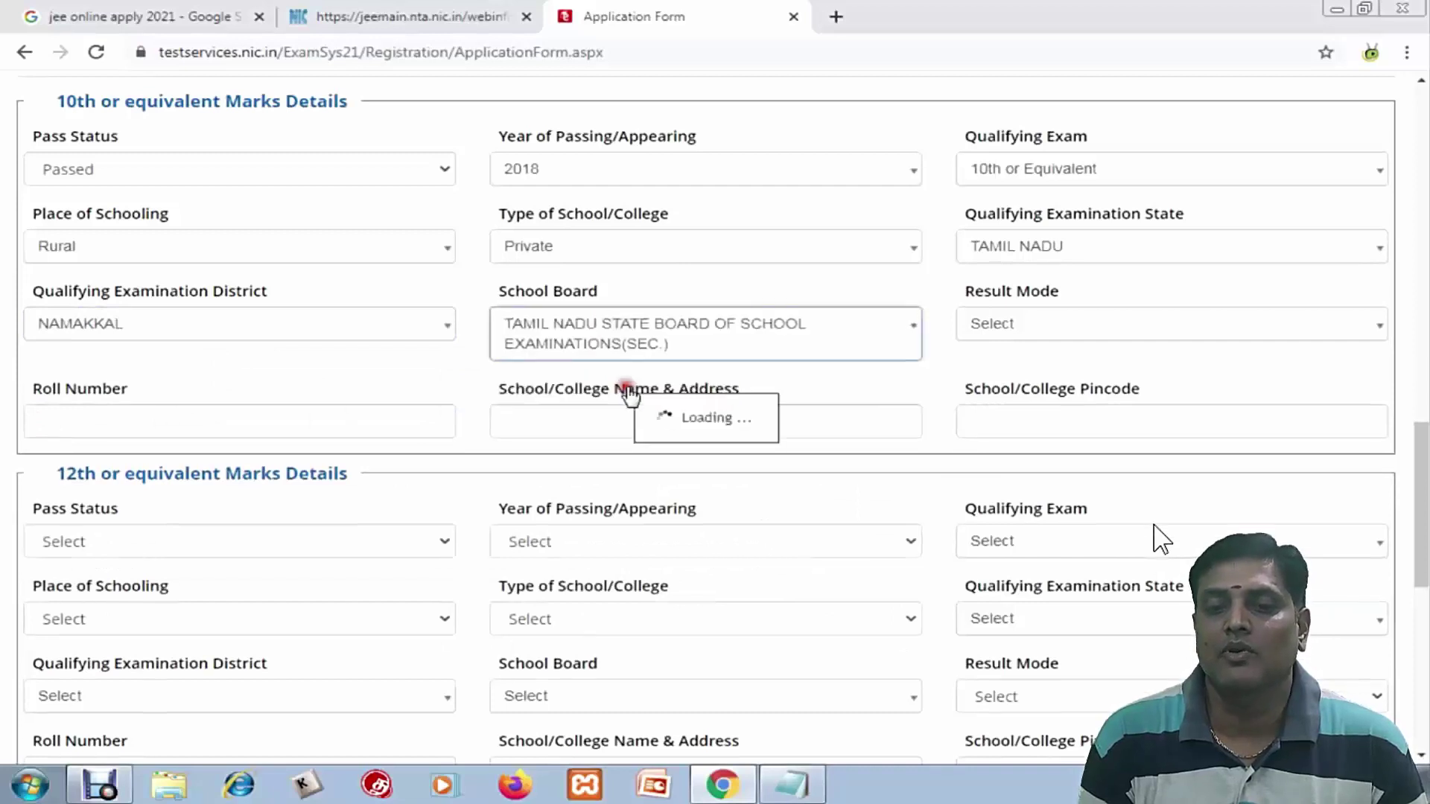
pyautogui.click(1043, 327)
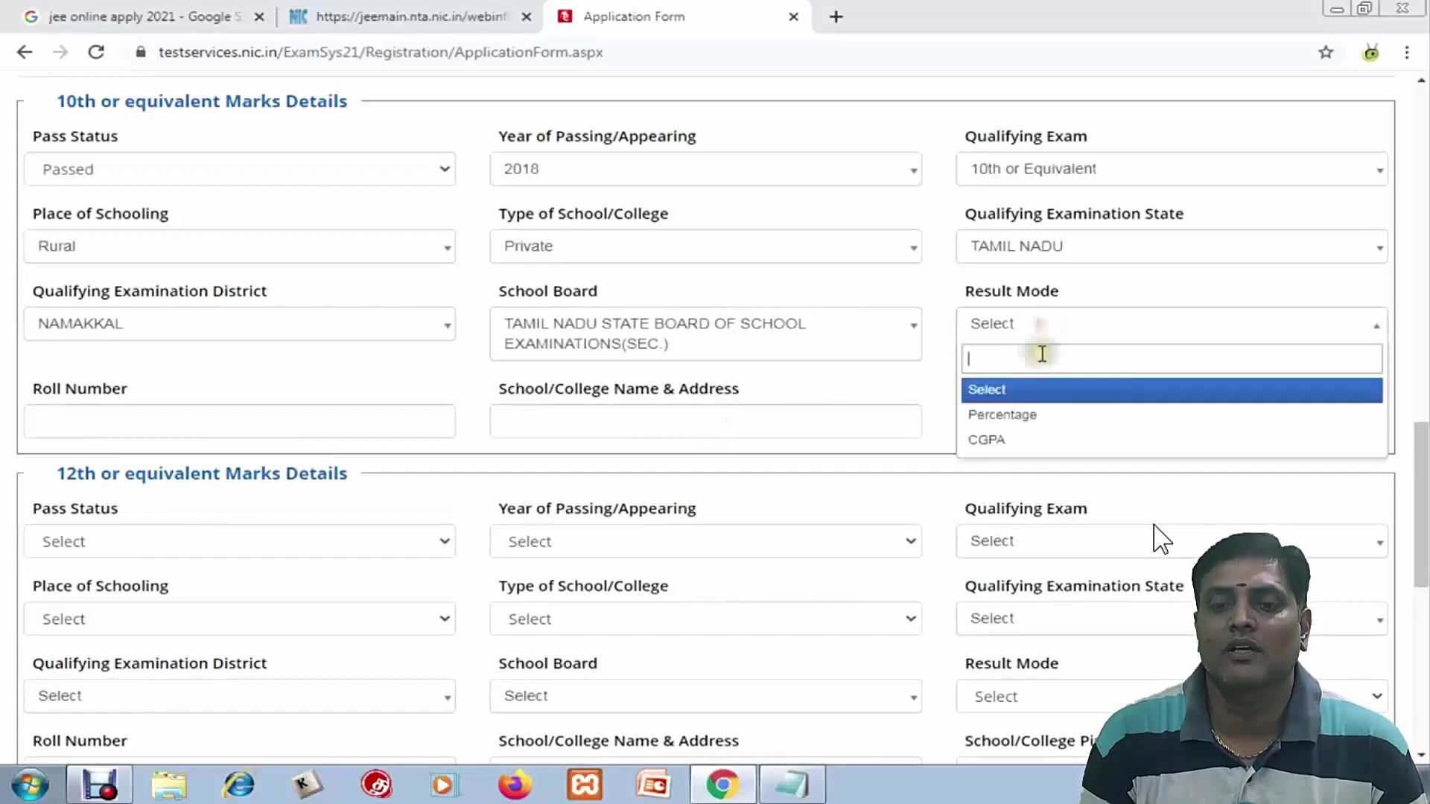
pyautogui.click(1013, 417)
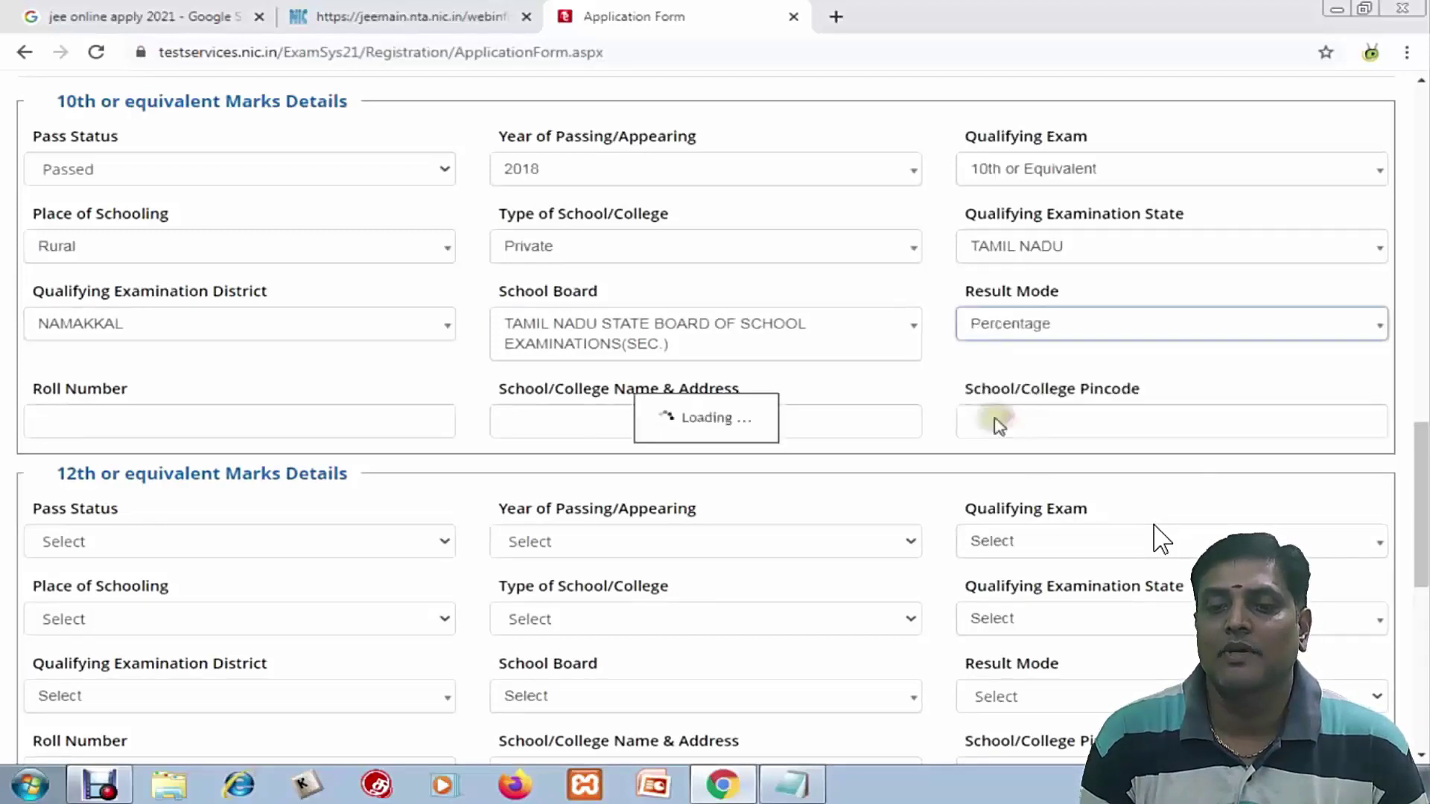
pyautogui.click(212, 425)
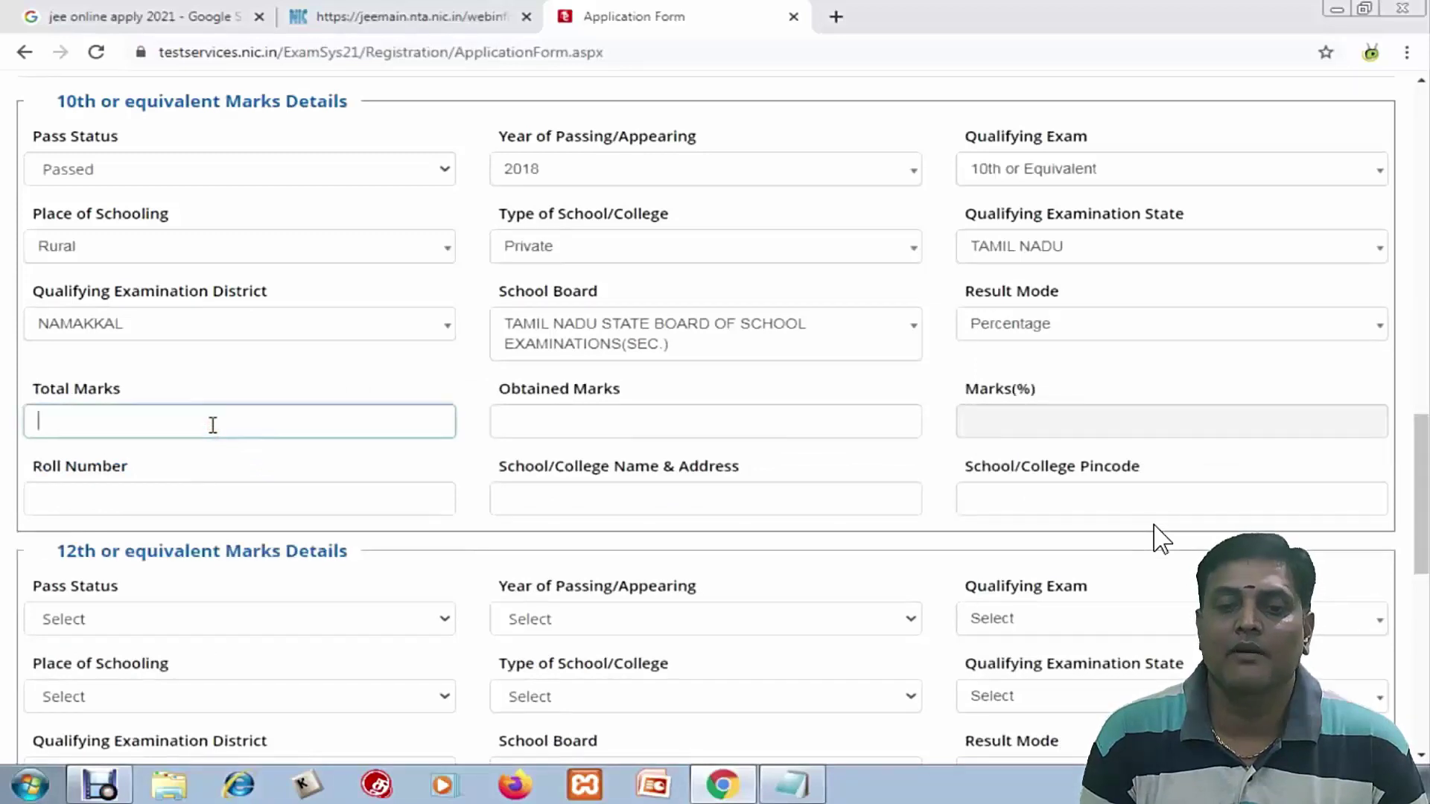
# Enter the 10th marks of 485 out of 500 and the roll number
pyautogui.write('485')
pyautogui.click(518, 421)
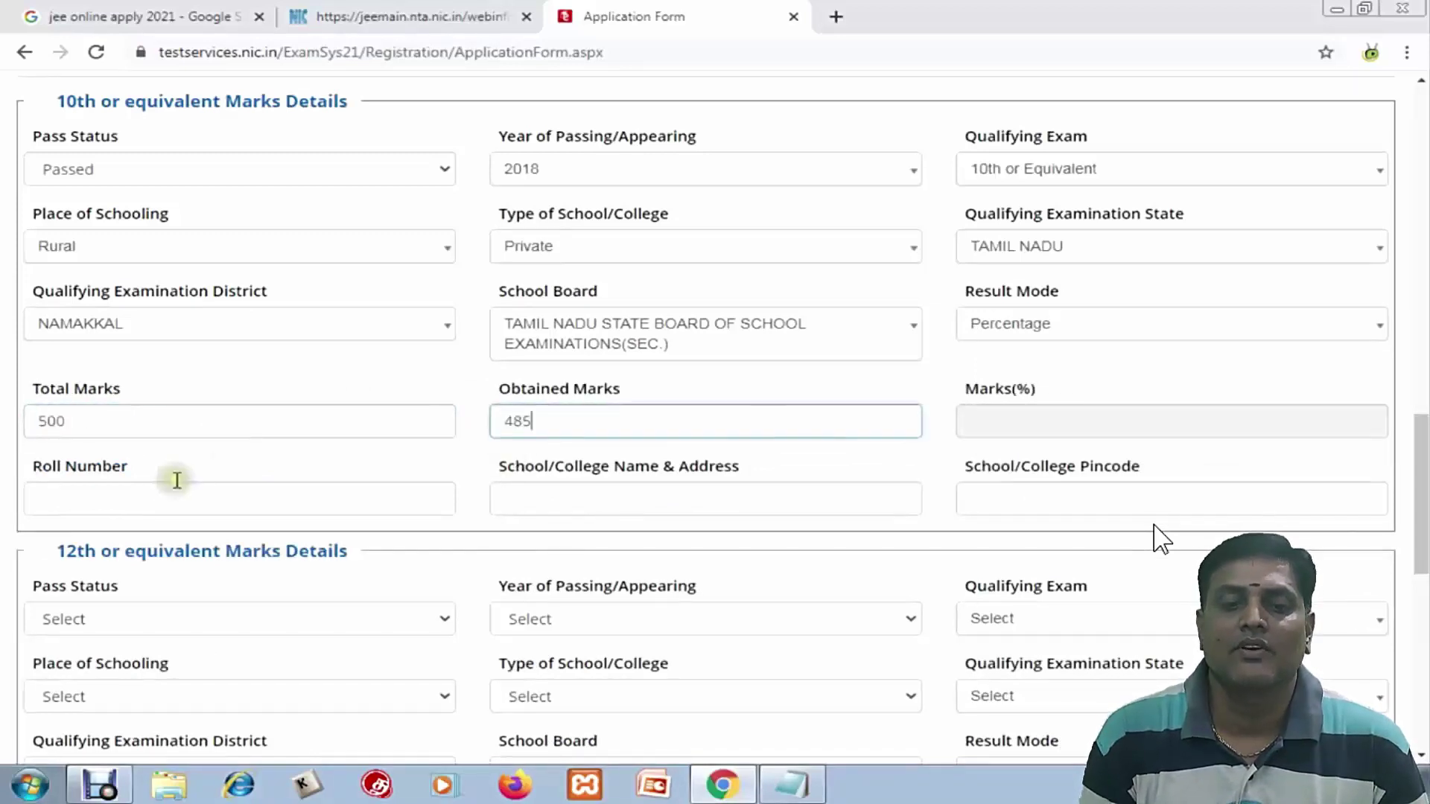
pyautogui.click(171, 488)
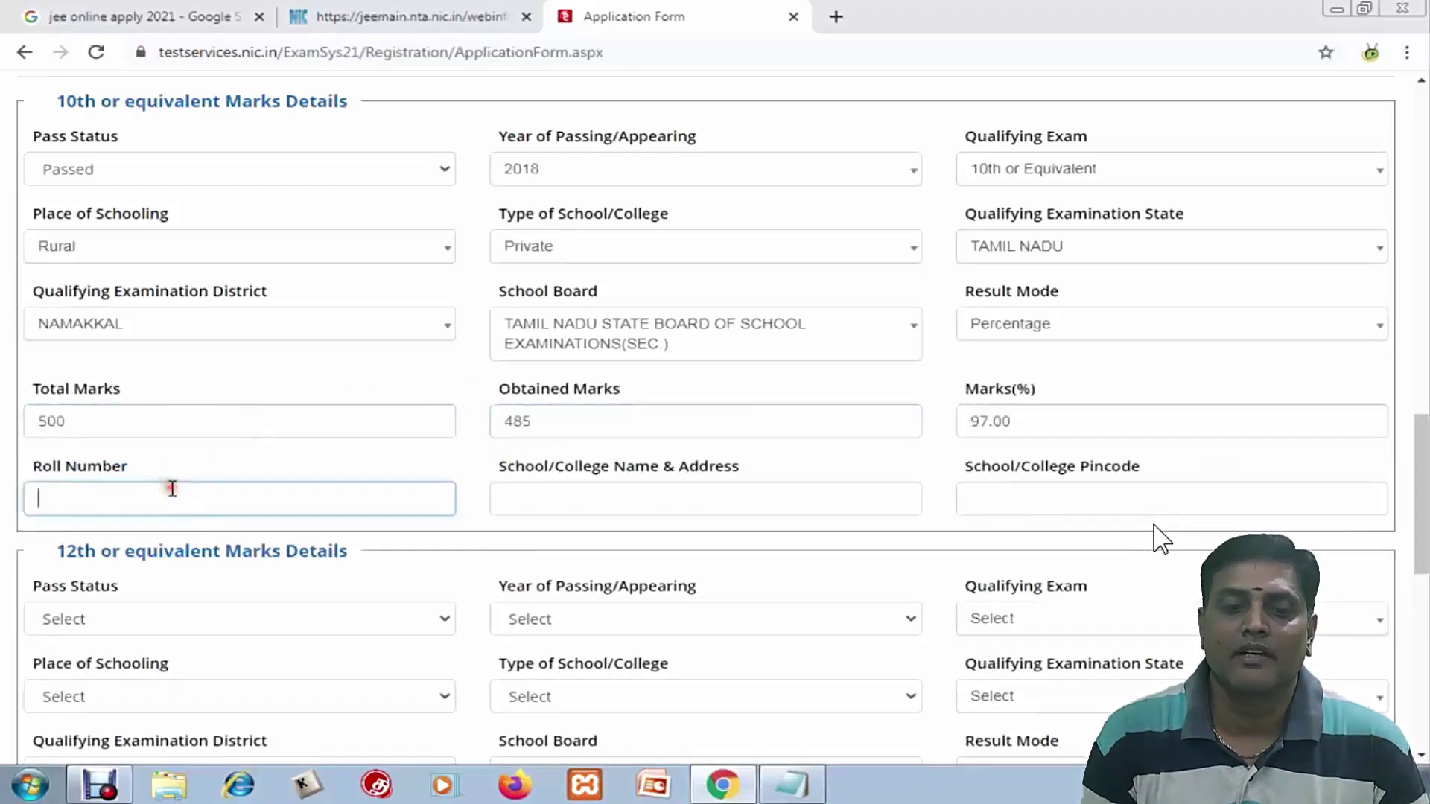
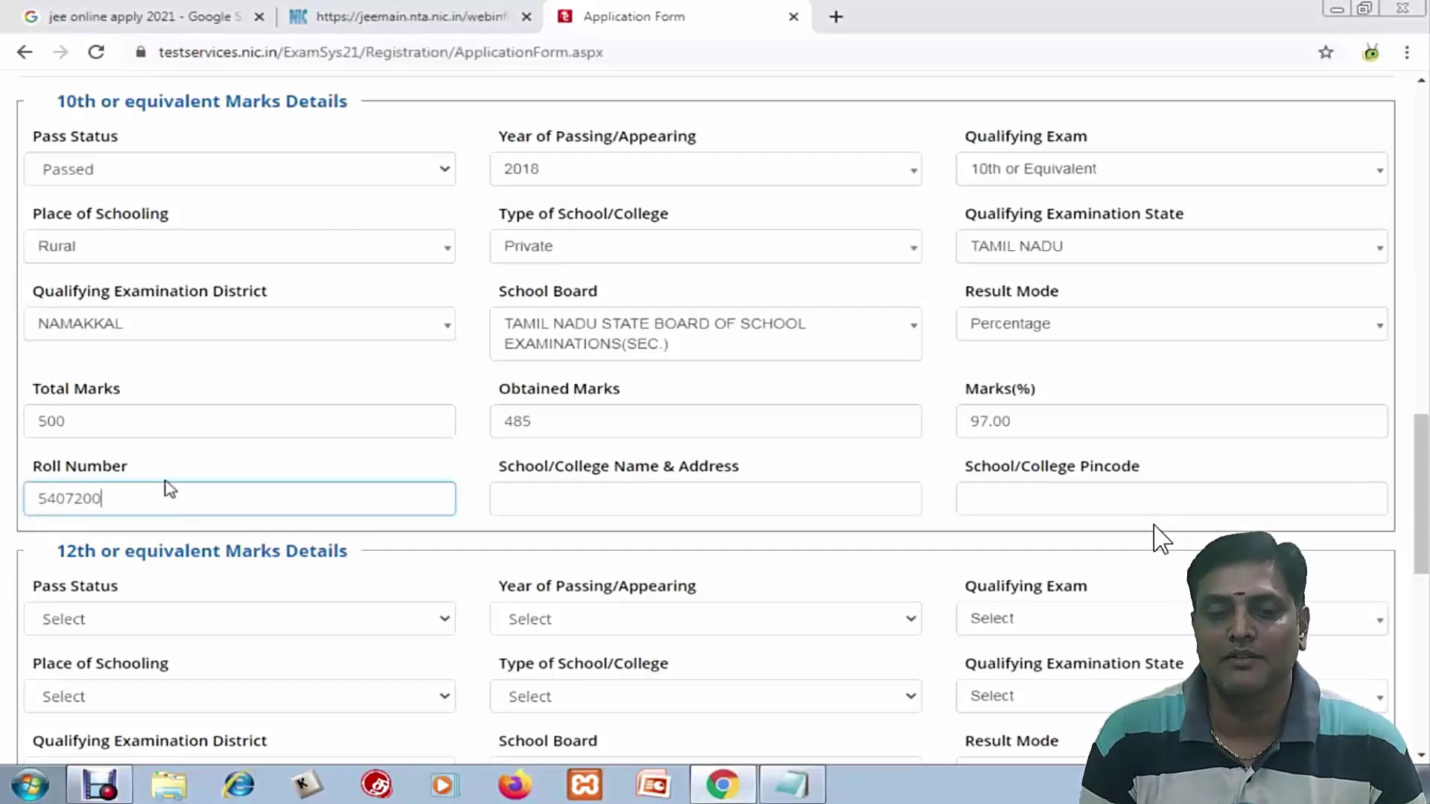
# Enter school 'SRV HITECH MATRIC HR SEC SCHOOL, MASAKALIPATTY', pincode 637401, and mark 12th as Passed
pyautogui.click(656, 501)
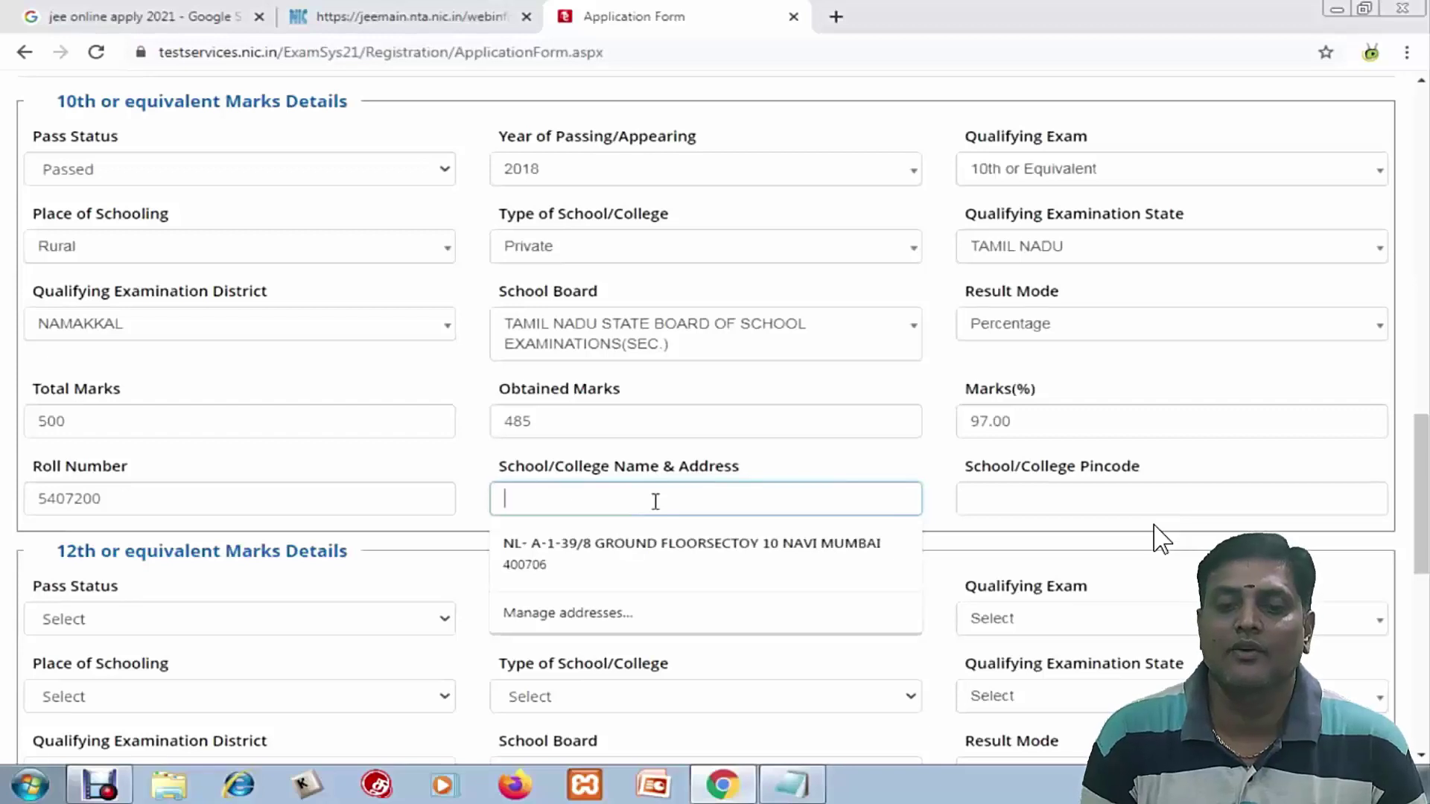
pyautogui.write('sr')
pyautogui.press('BackSpace')
pyautogui.press('BackSpace')
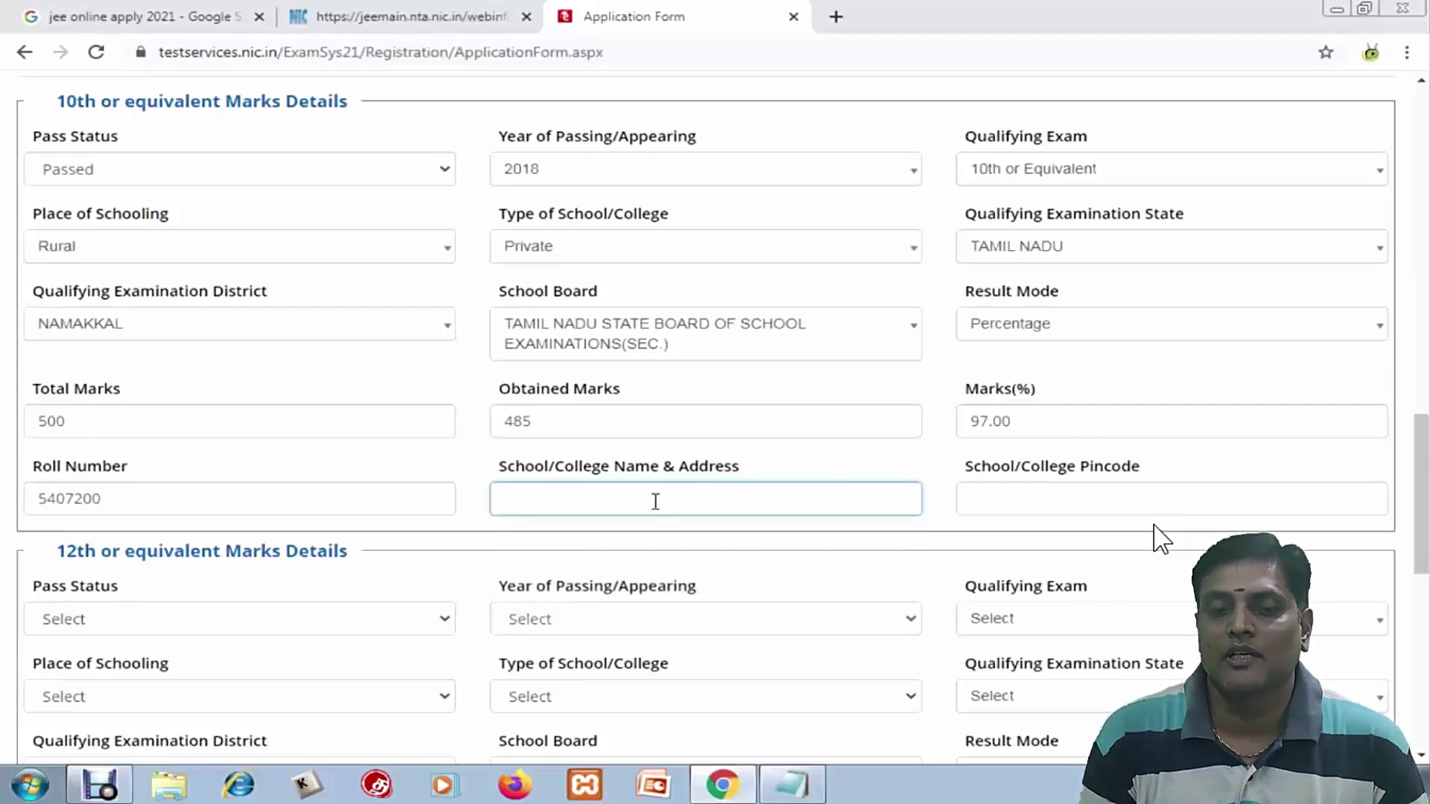
pyautogui.write('SRV HITECH MATRIC HR SEC SCHOOL, MASAKALIPATTY')
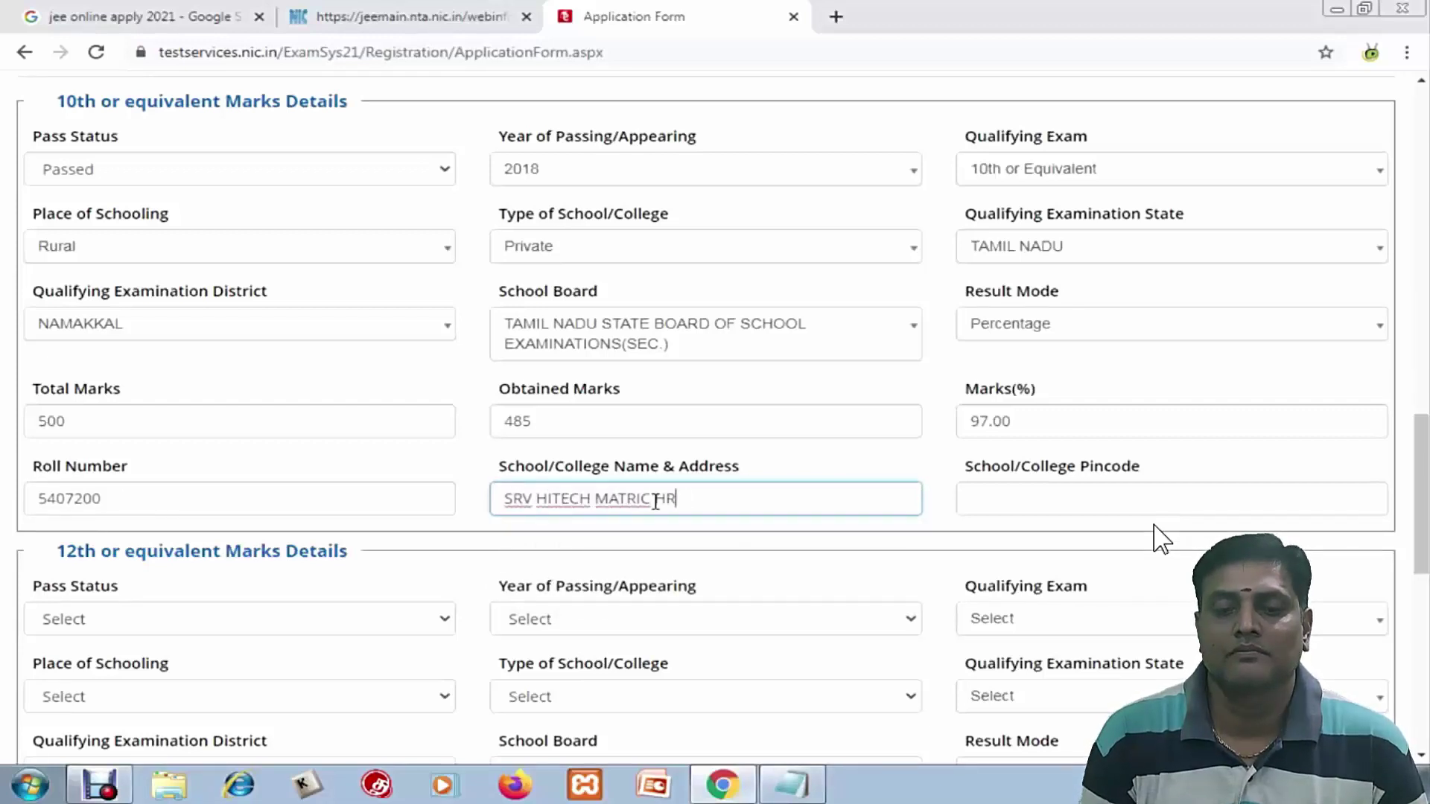
pyautogui.press('Tab')
pyautogui.scroll(-3, 770, 579)
pyautogui.write('63740')
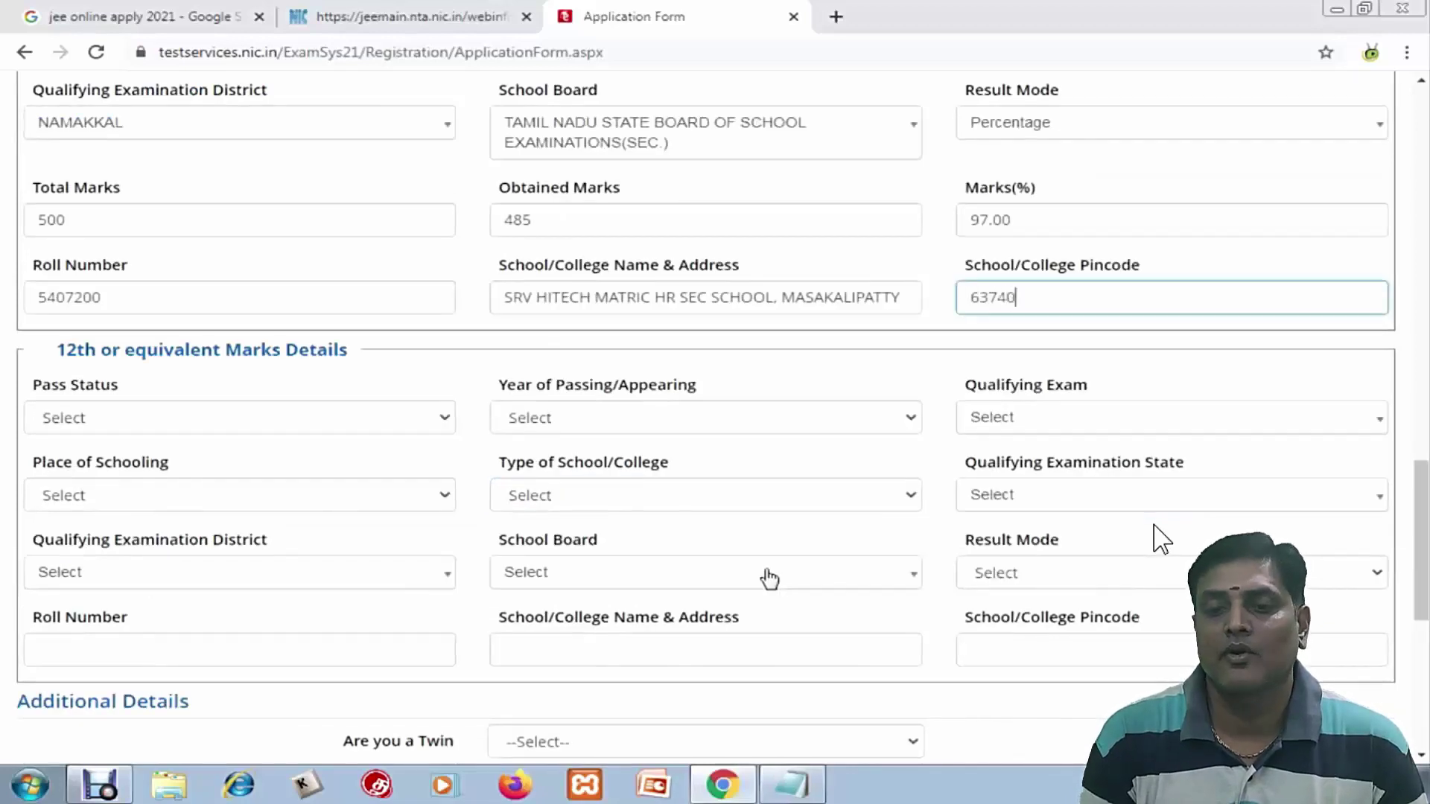
pyautogui.write('1')
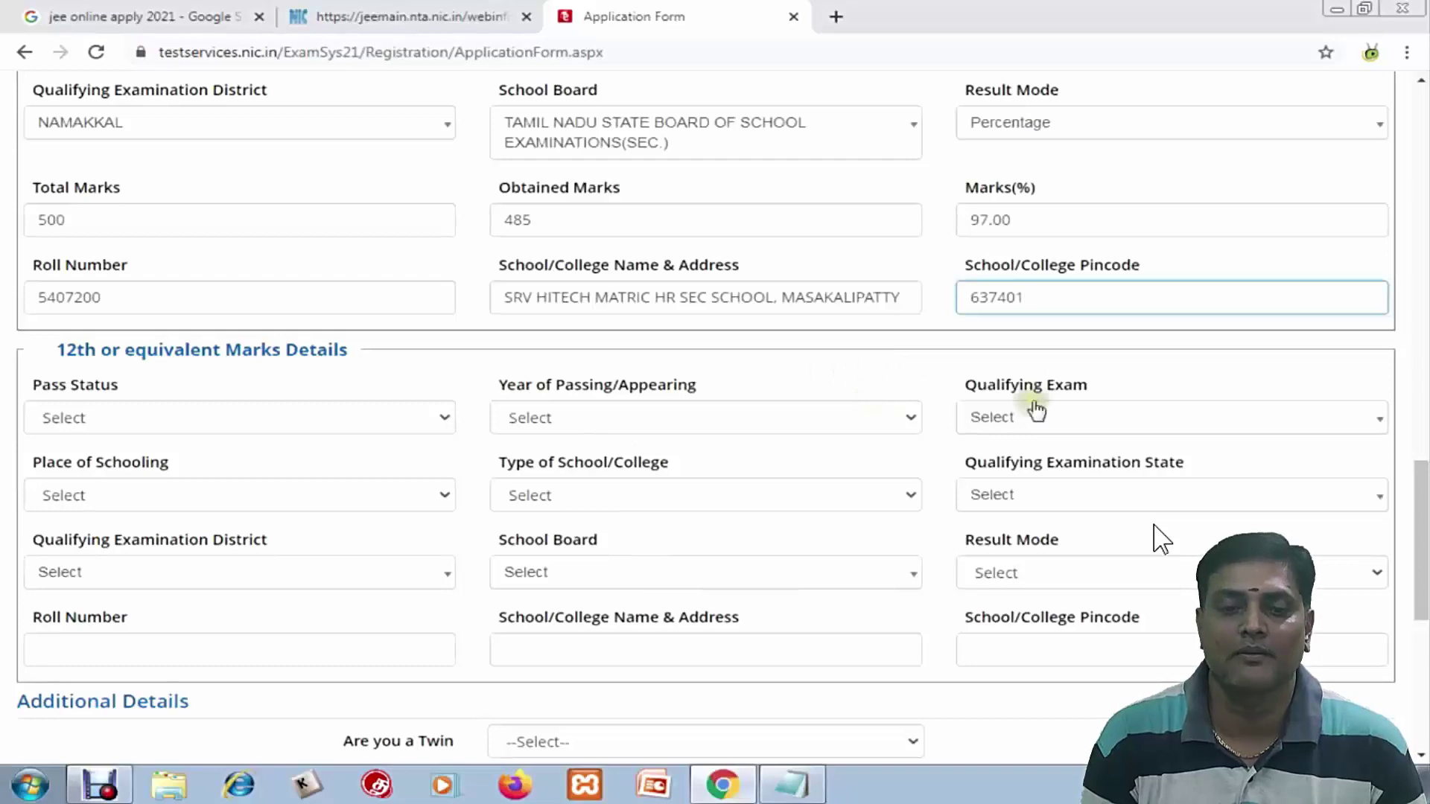
pyautogui.click(236, 418)
pyautogui.click(144, 463)
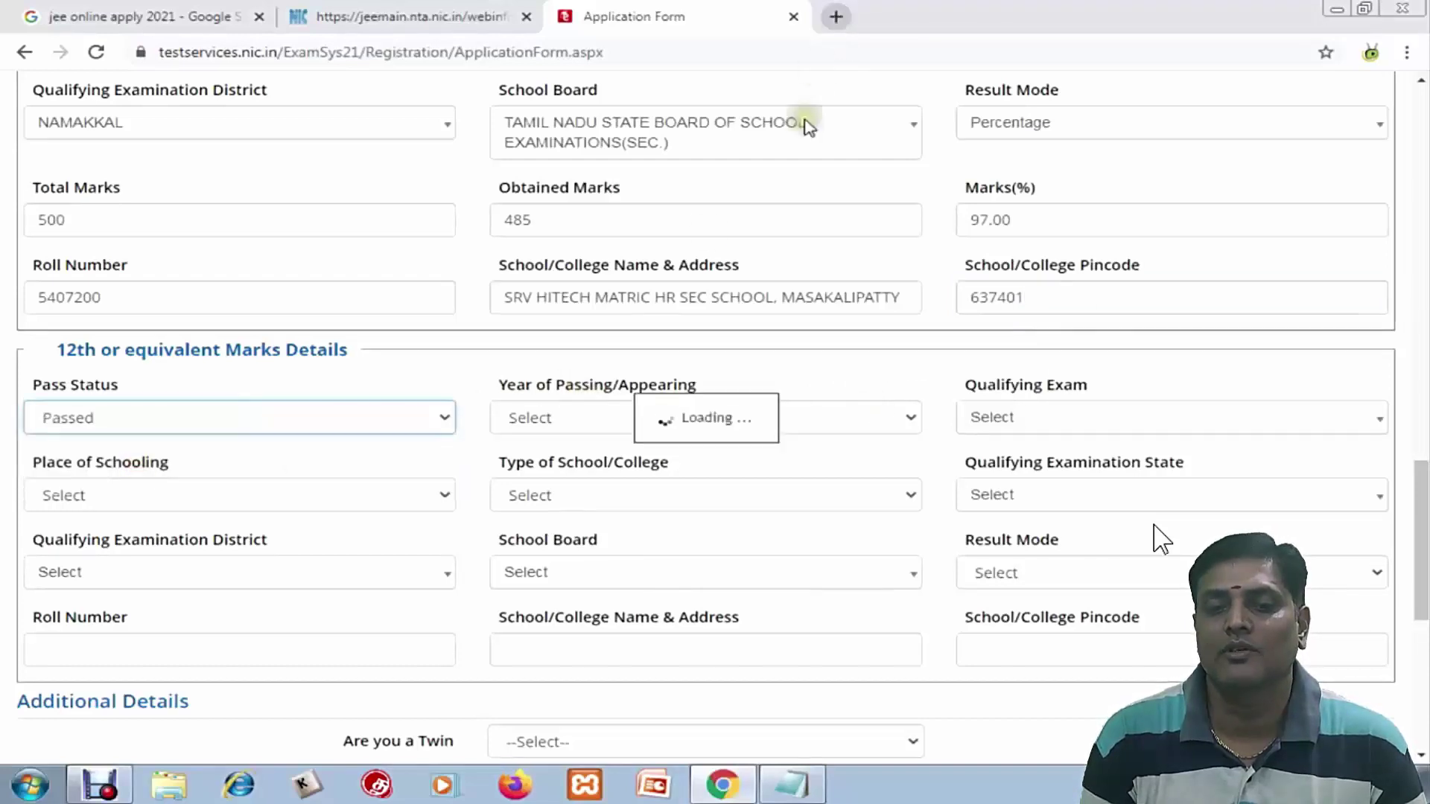
# Set the 12th year to 2020, the 10+2 final exam, and a Rural, Private school
pyautogui.click(609, 418)
pyautogui.click(568, 508)
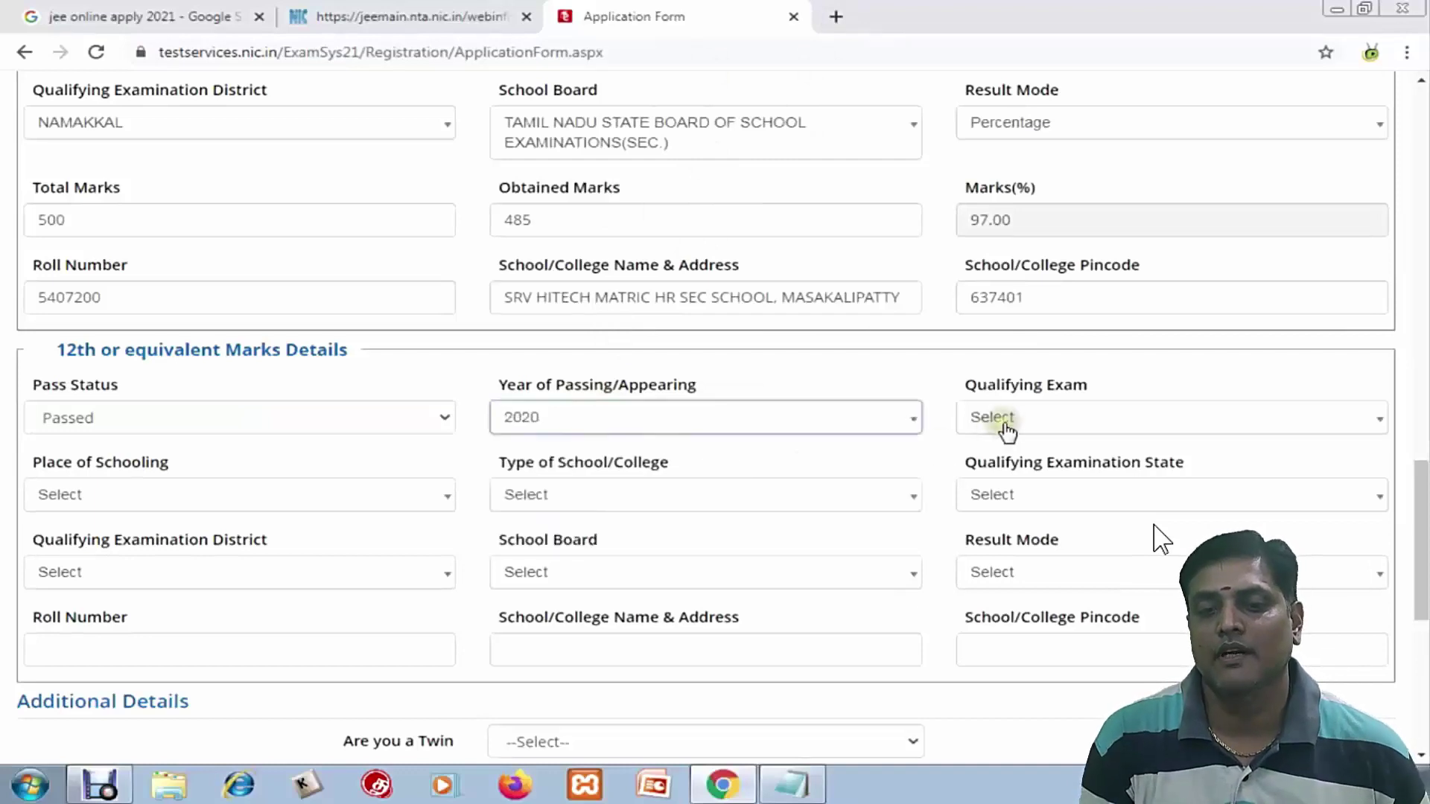
pyautogui.click(1013, 421)
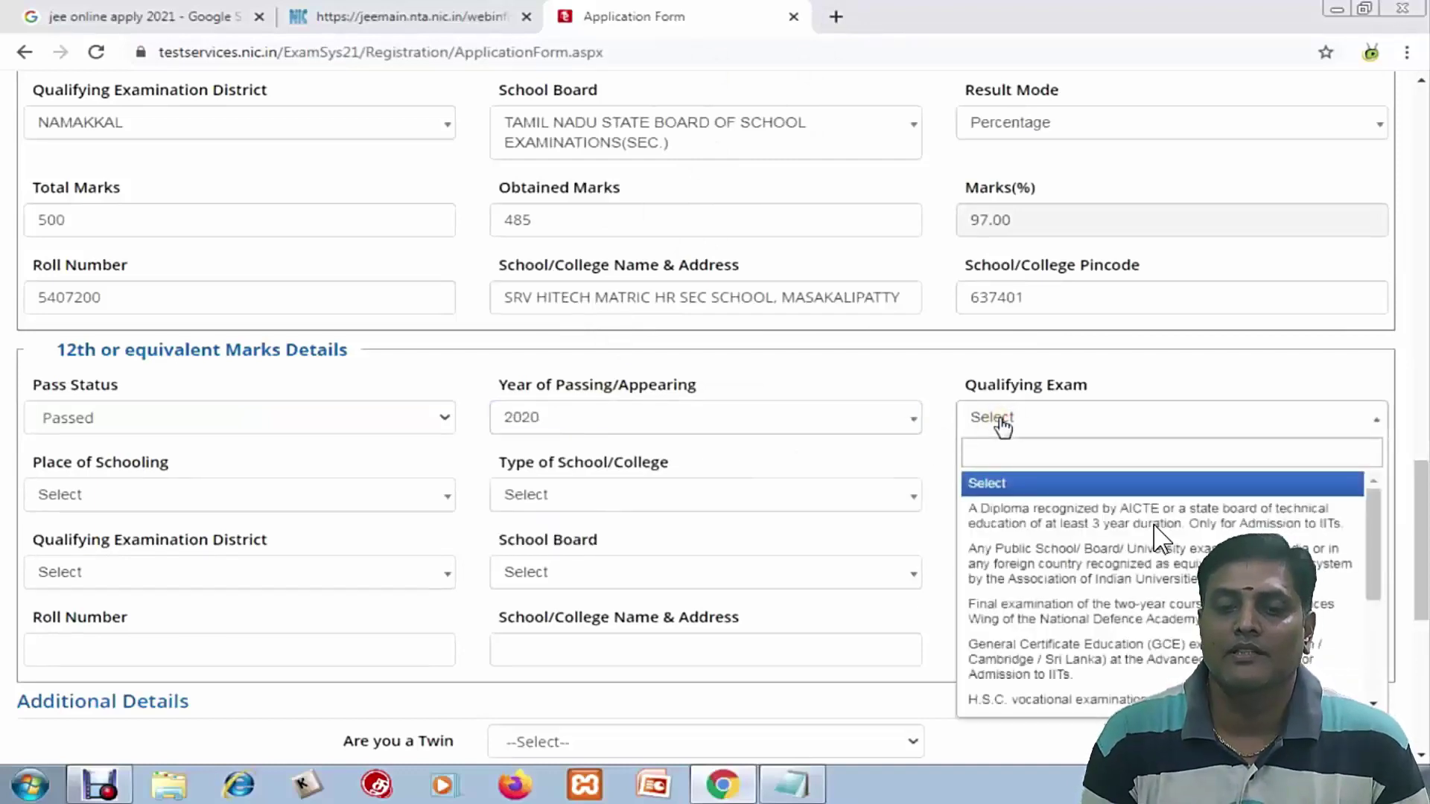
pyautogui.scroll(-3, 1058, 656)
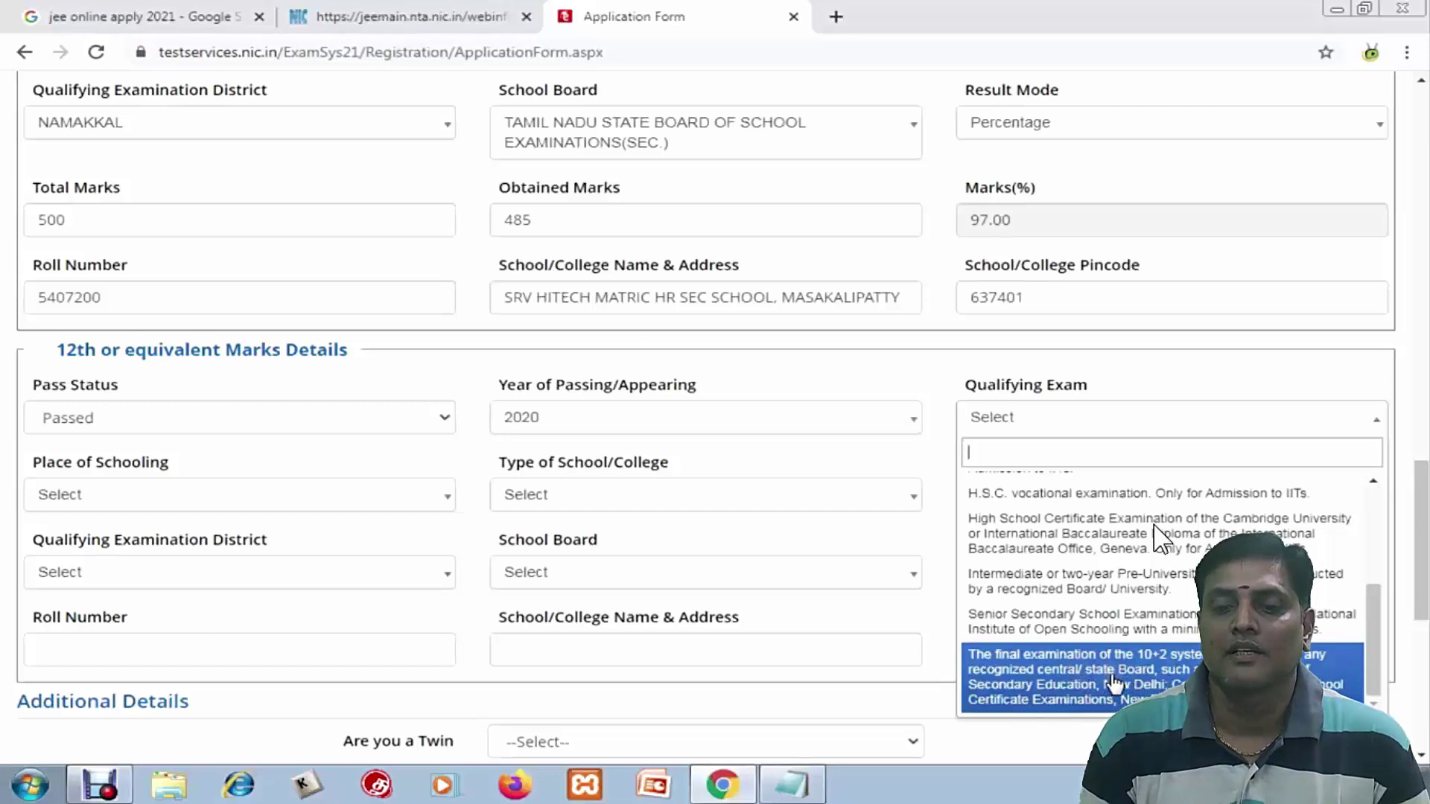
pyautogui.scroll(4, 1109, 670)
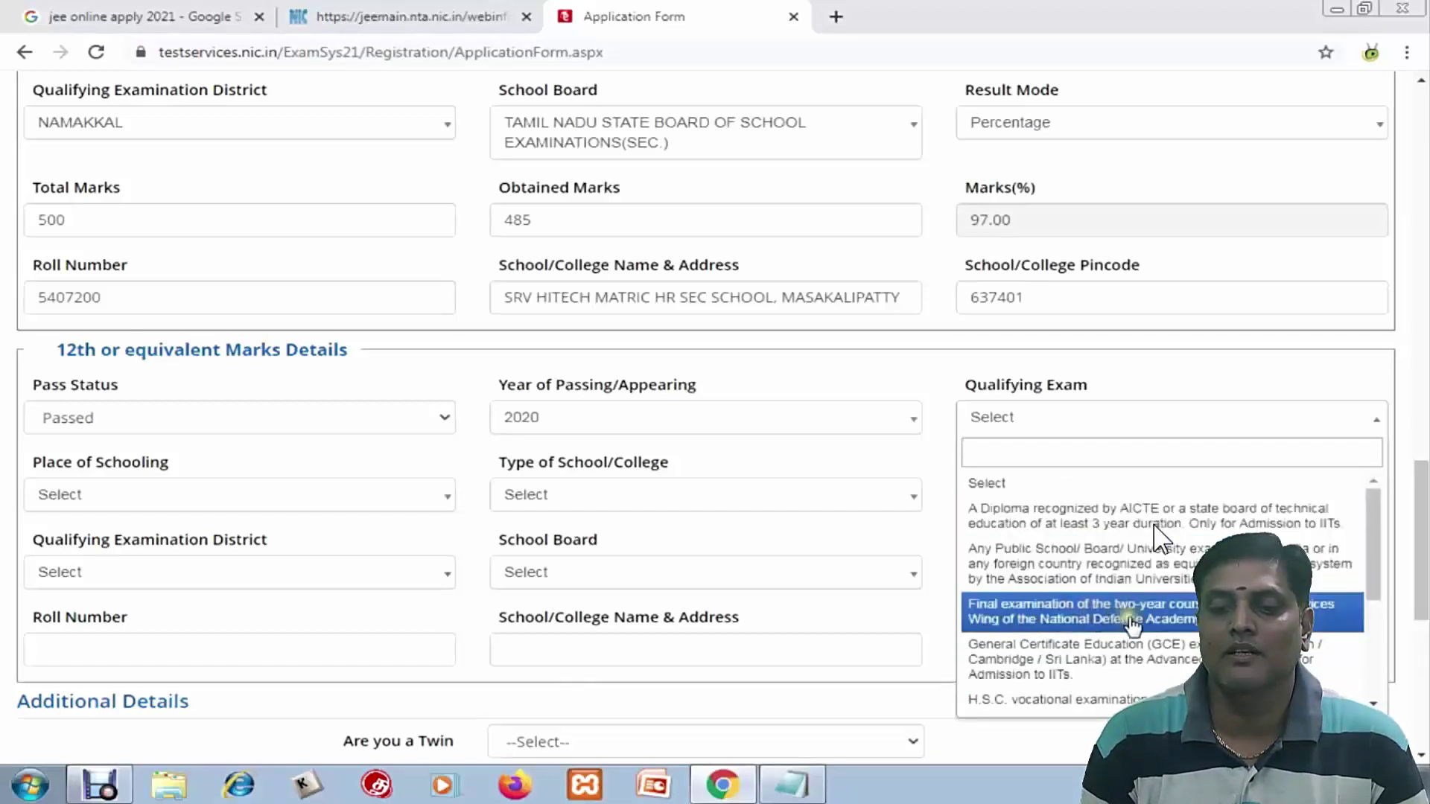
pyautogui.scroll(-3, 1095, 670)
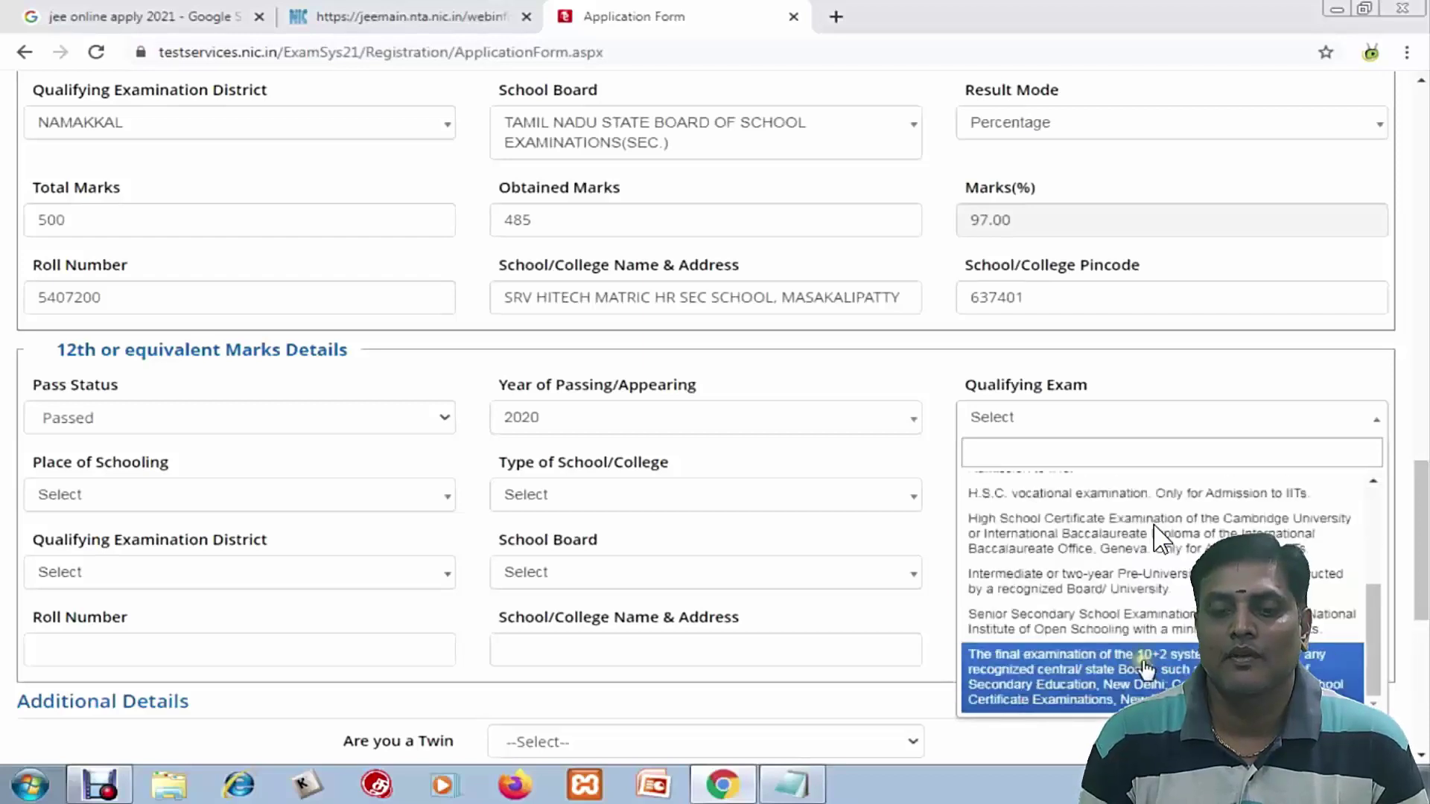
pyautogui.click(1089, 680)
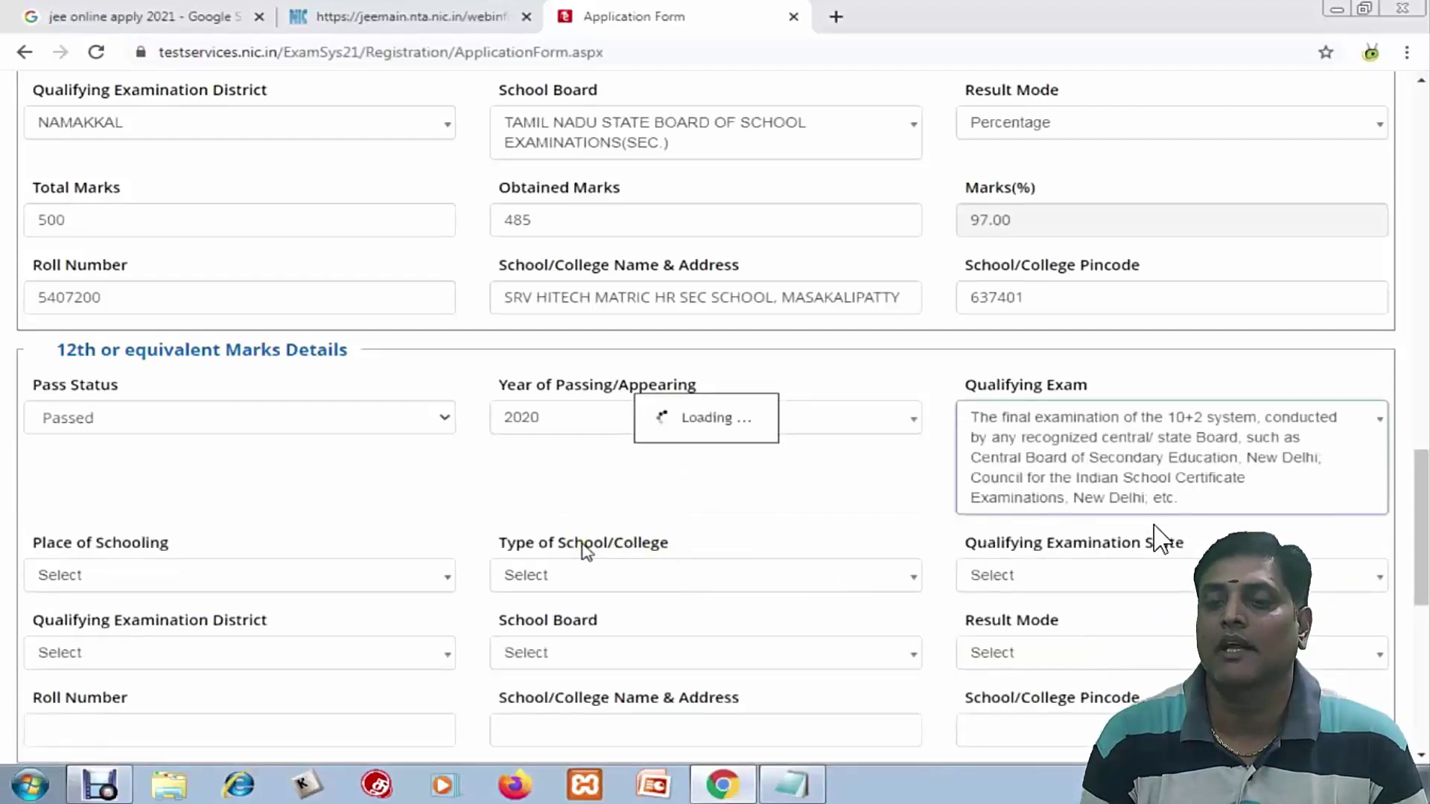
pyautogui.click(250, 581)
pyautogui.click(127, 693)
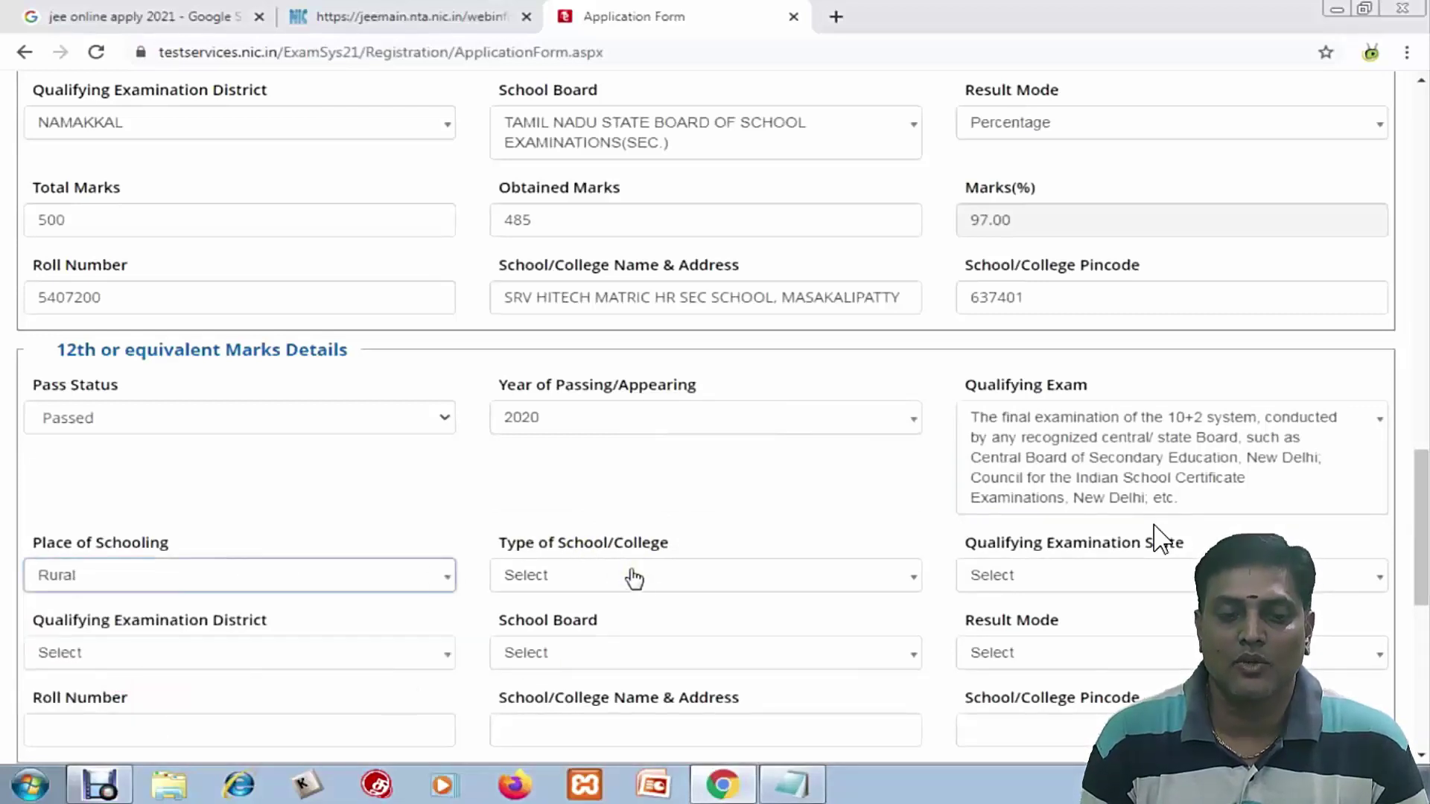
pyautogui.click(626, 575)
pyautogui.click(577, 748)
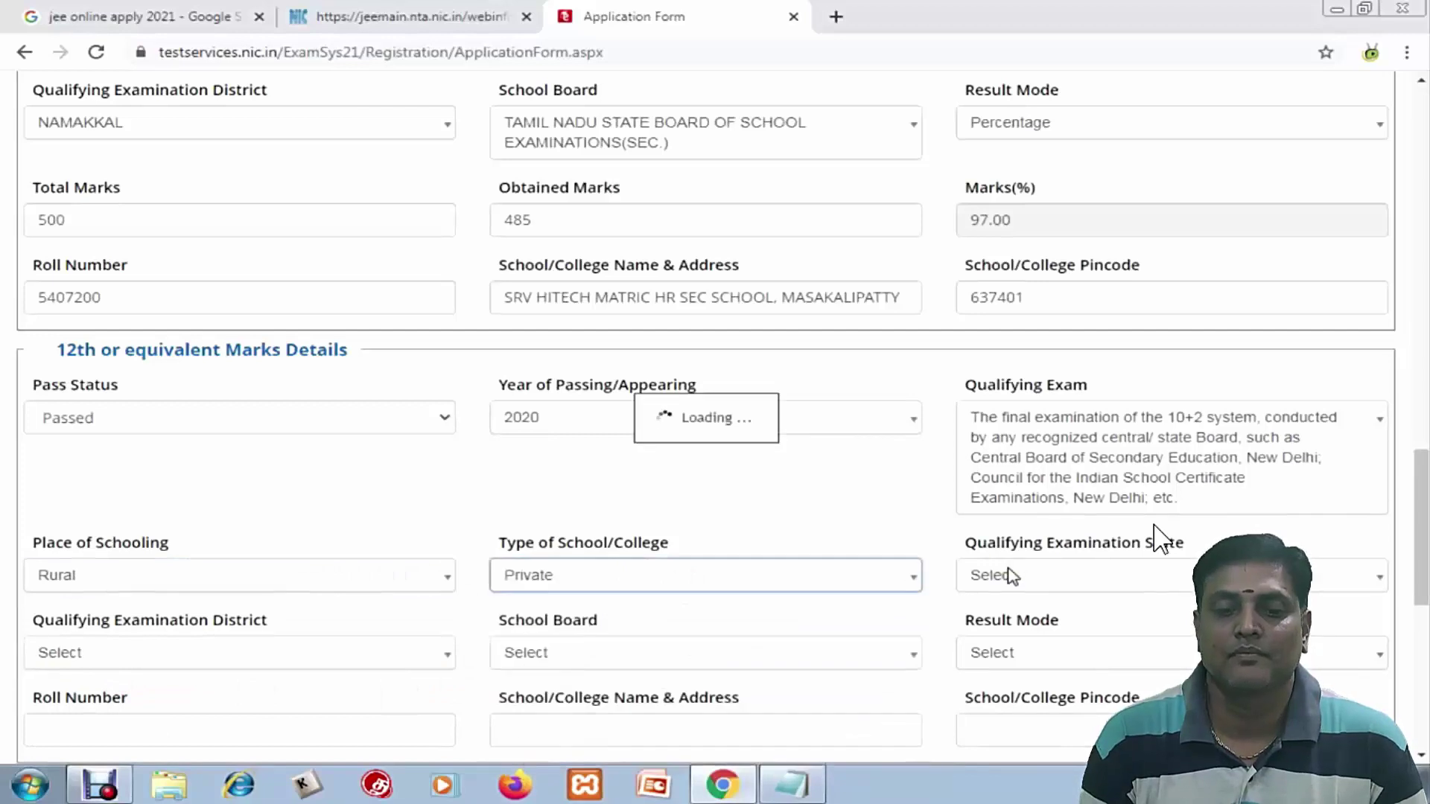
# Set the 12th exam state to TAMIL NADU, district NAMAKKAL, and the Tamil Nadu Higher Secondary board
pyautogui.click(1011, 575)
pyautogui.write('tamil')
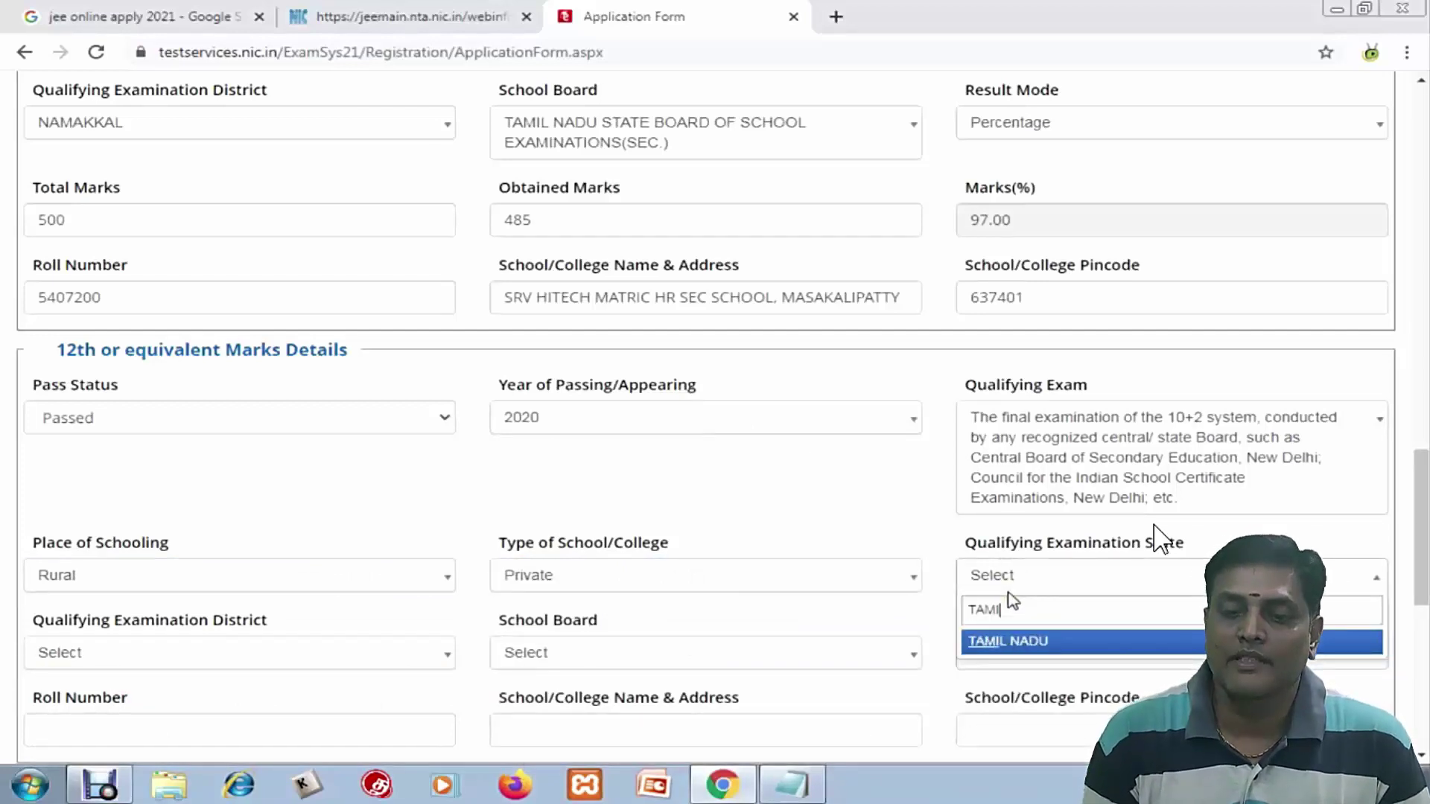
pyautogui.click(1011, 641)
pyautogui.scroll(-5, 807, 527)
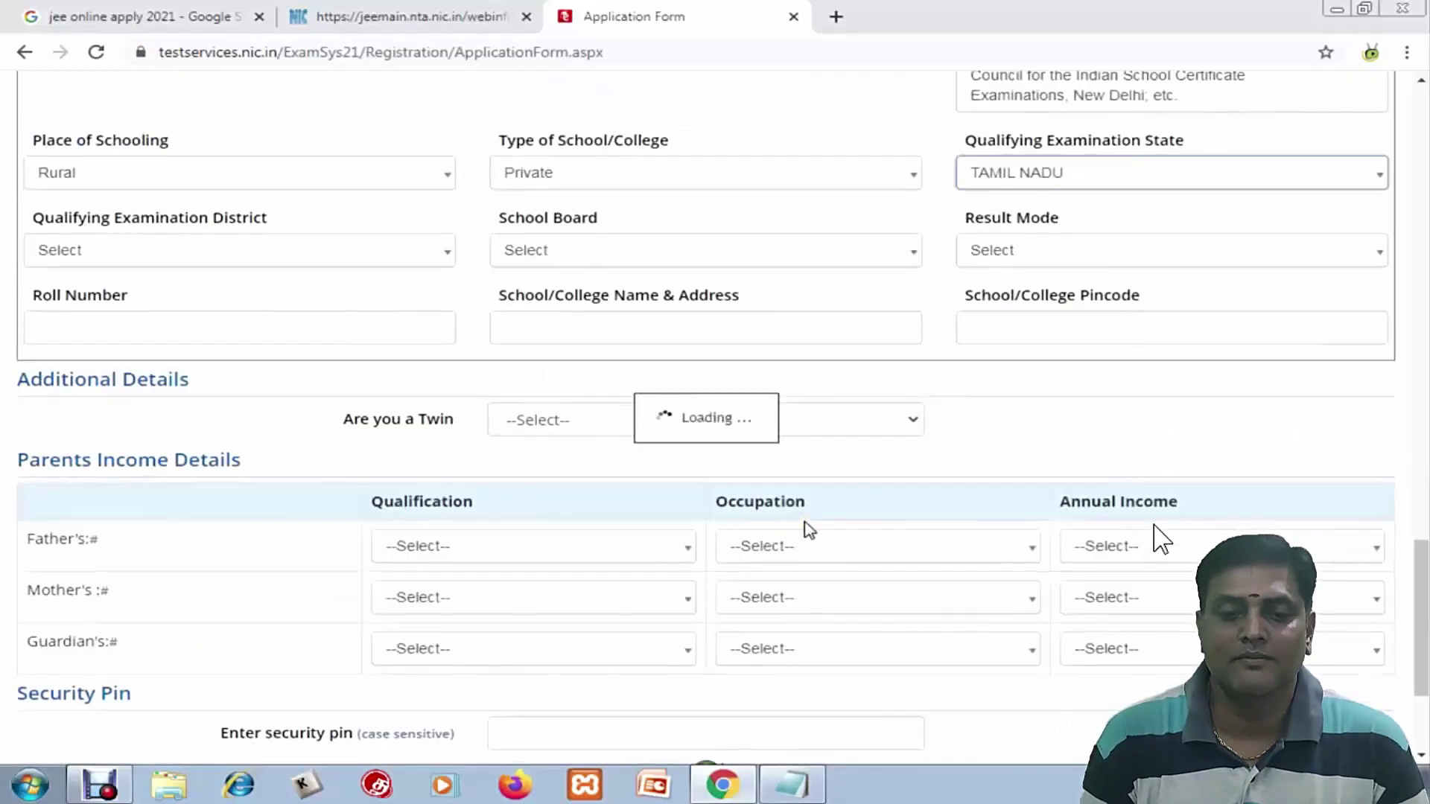
pyautogui.scroll(-3, 494, 361)
pyautogui.click(194, 451)
pyautogui.write('NA')
pyautogui.click(82, 593)
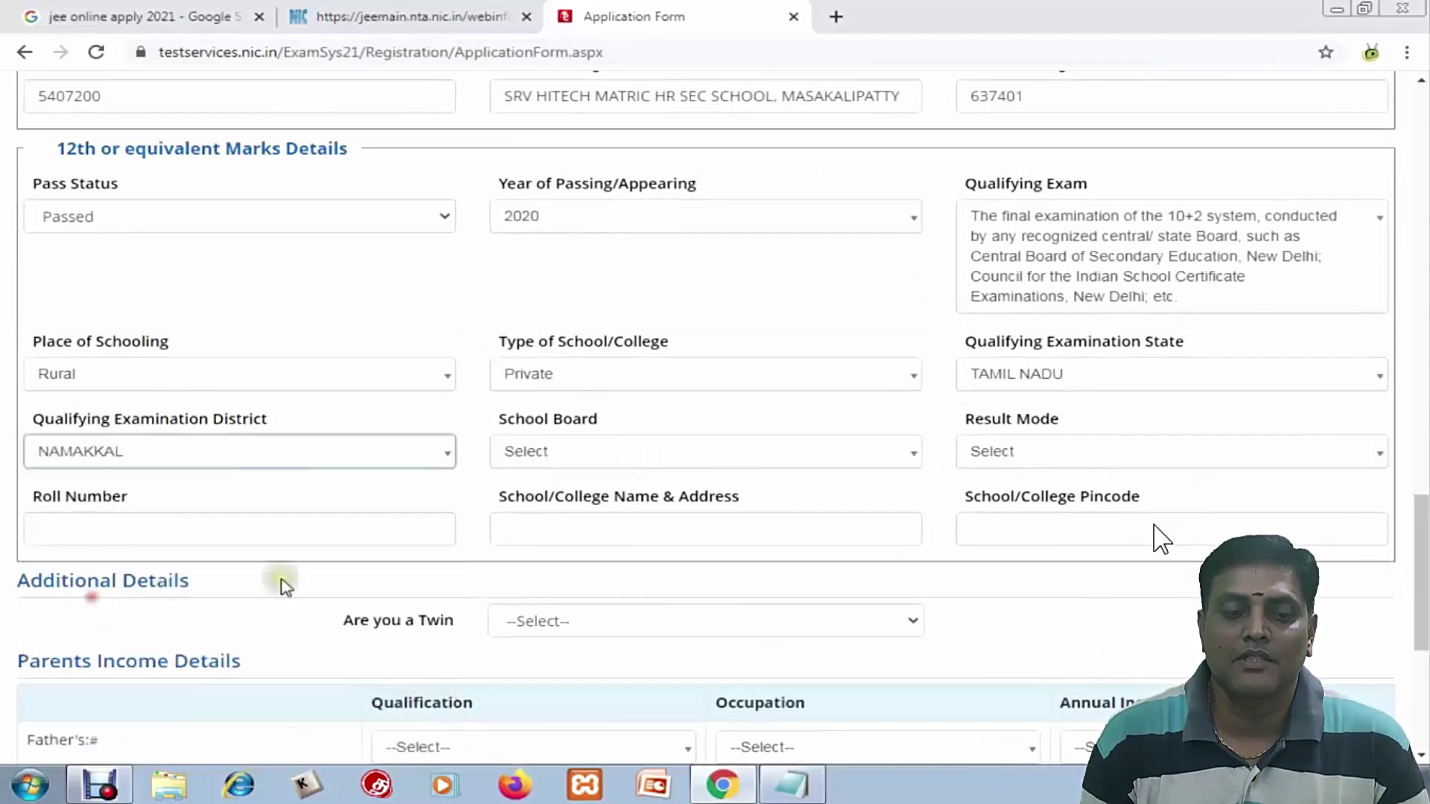
pyautogui.click(609, 447)
pyautogui.write('TAMIL')
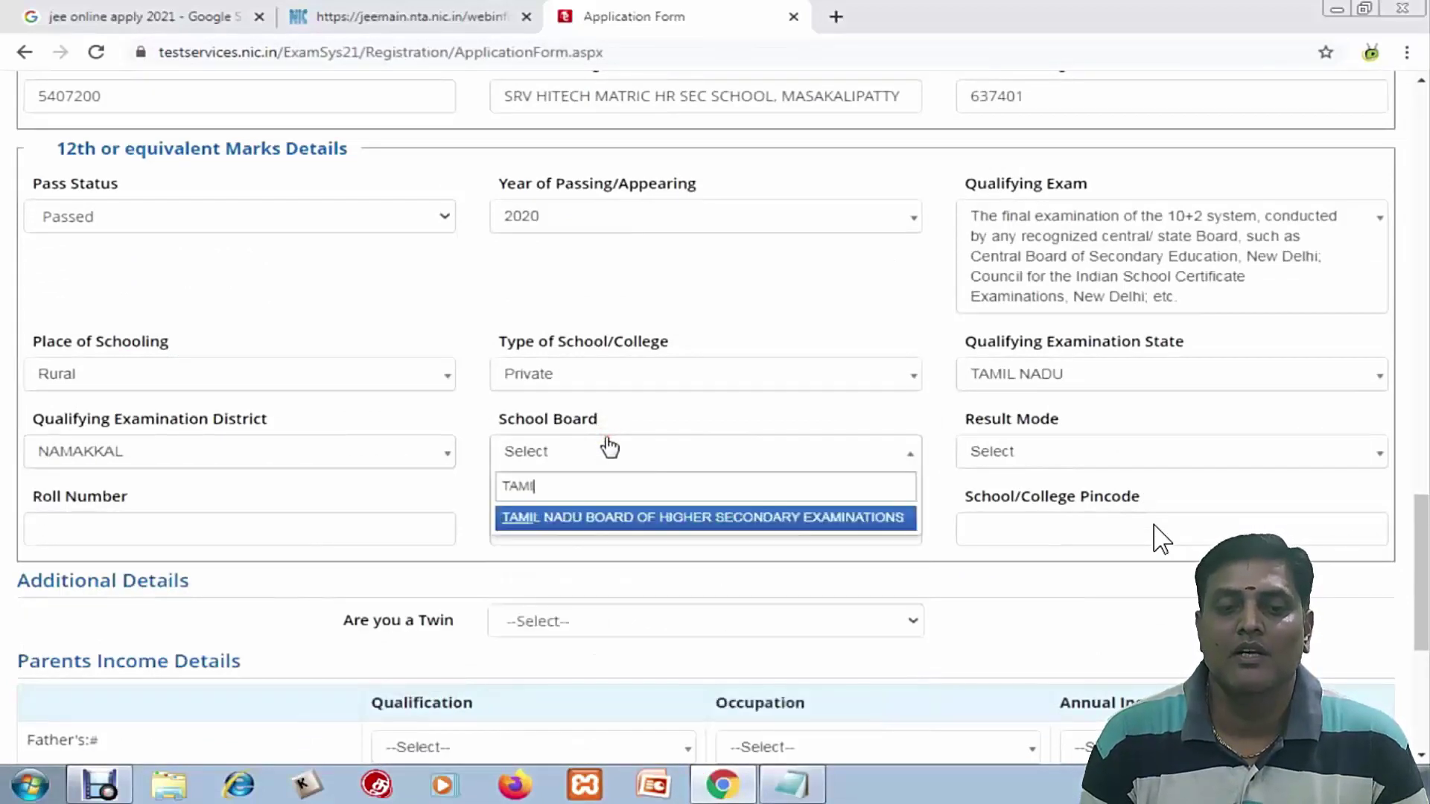
pyautogui.click(628, 517)
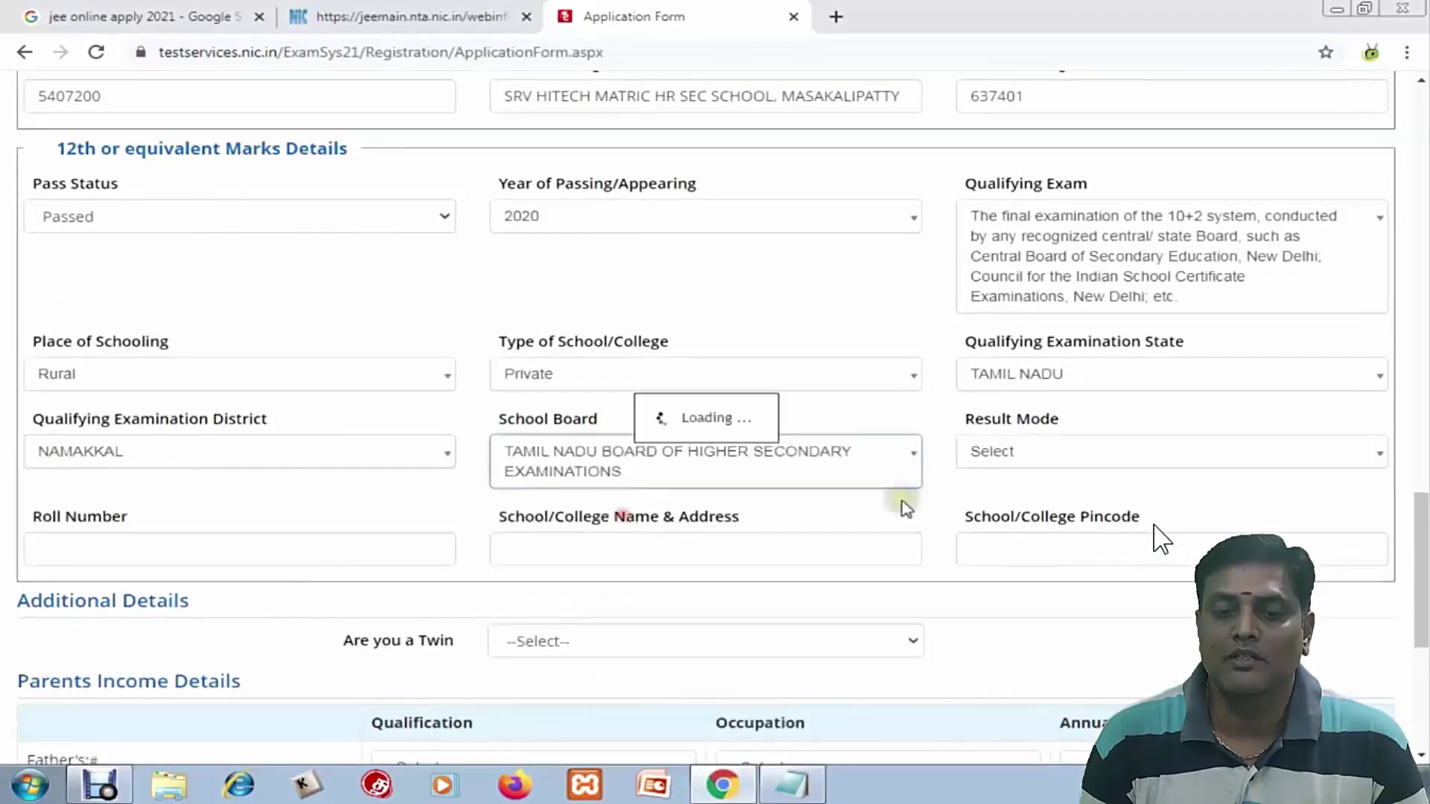
pyautogui.click(1047, 455)
# Set the 12th result to Percentage with 530 marks obtained out of 600
pyautogui.click(1004, 542)
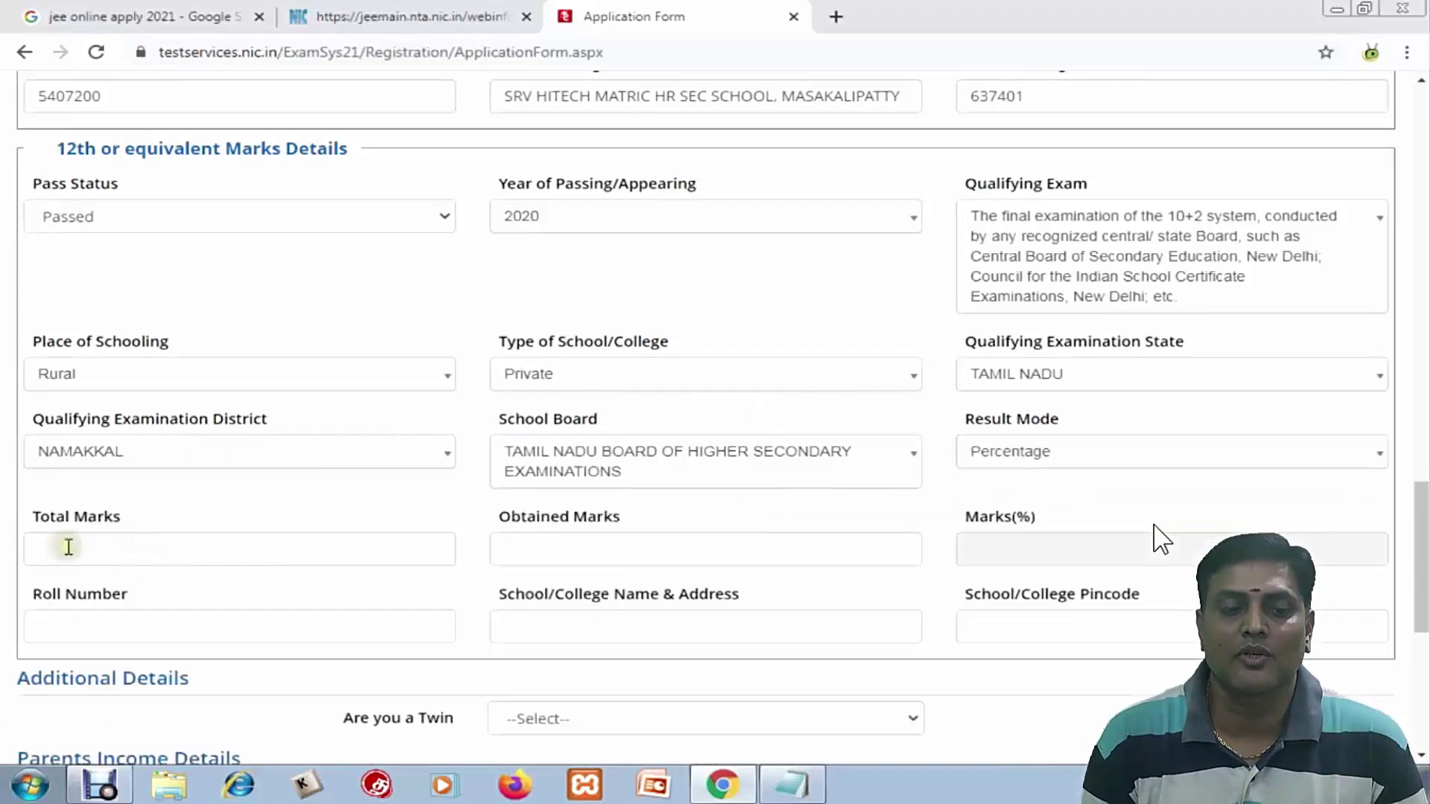
pyautogui.click(50, 506)
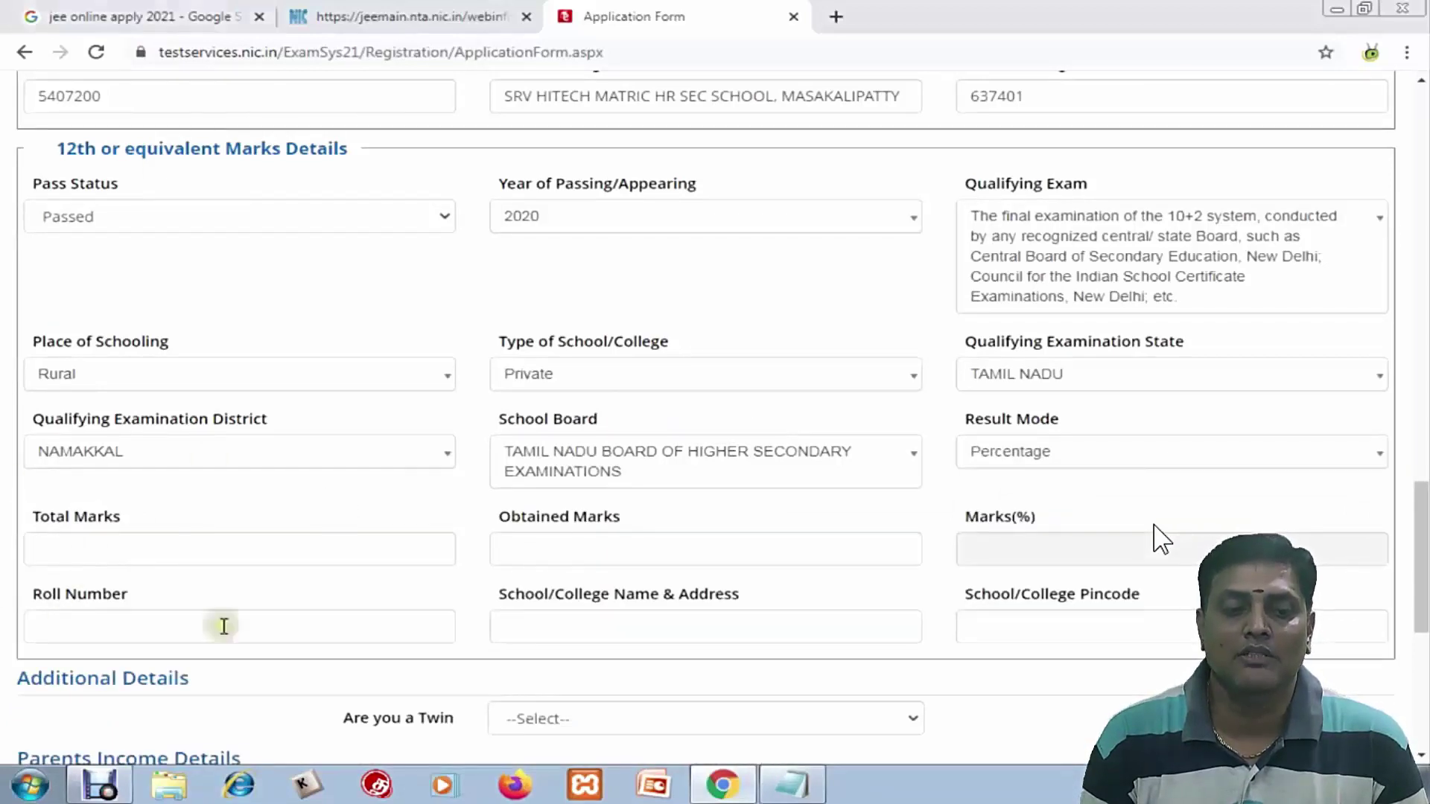
pyautogui.write('530')
pyautogui.click(523, 557)
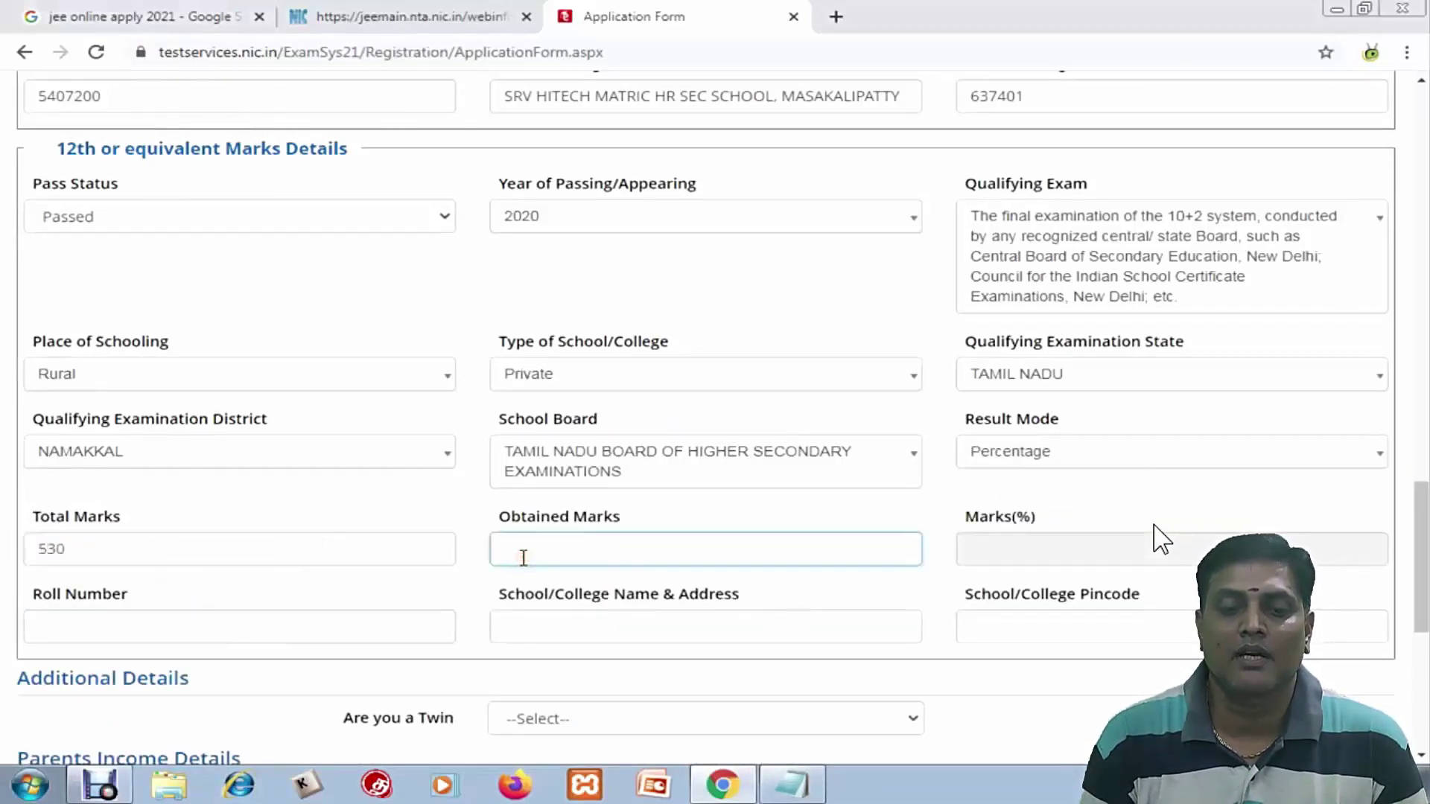
pyautogui.doubleClick(87, 547)
pyautogui.write('600')
pyautogui.click(558, 547)
pyautogui.write('5')
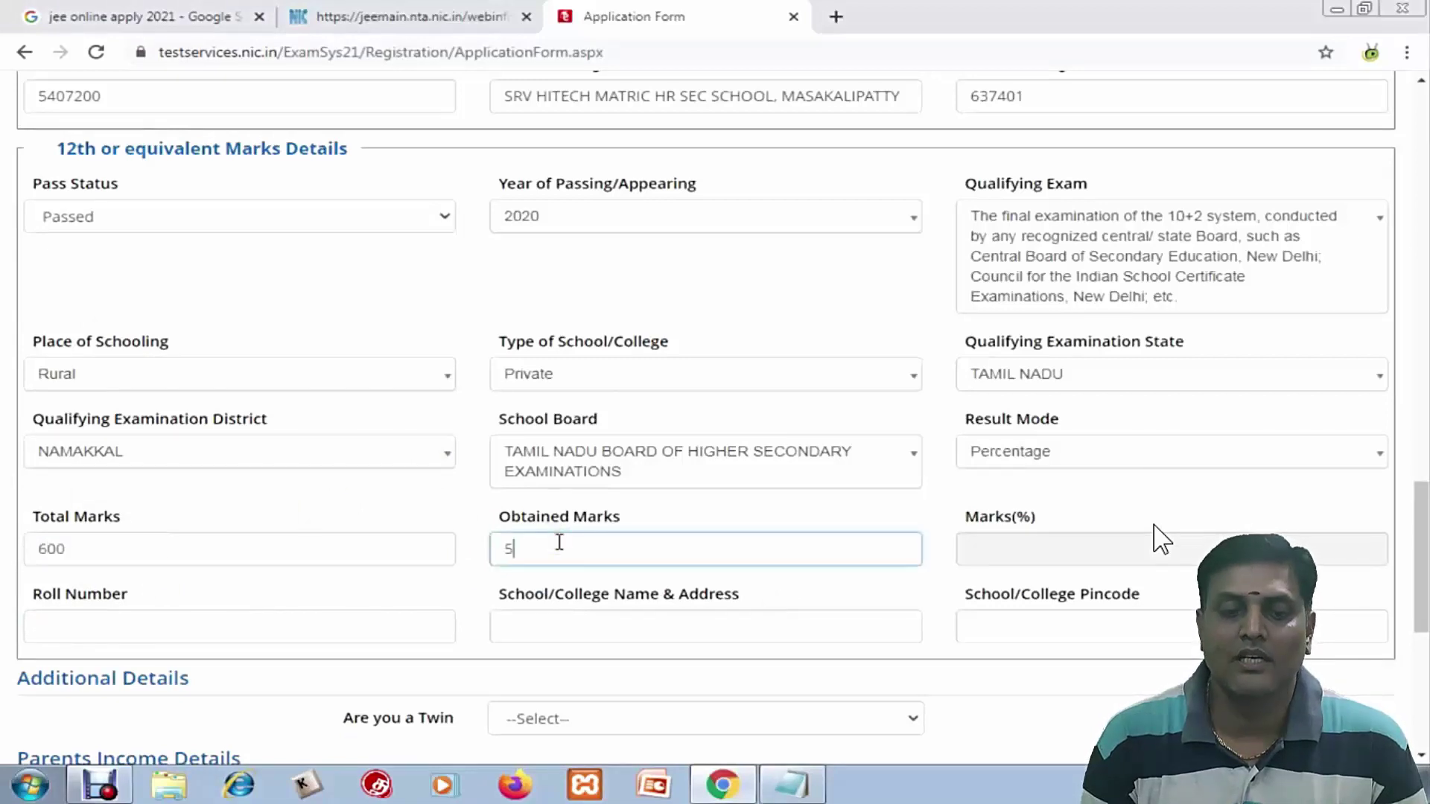
pyautogui.write('30')
# Enter the 12th roll number, school 'Green Park Girls Matric Hr Sec School' and pincode 637003
pyautogui.click(292, 620)
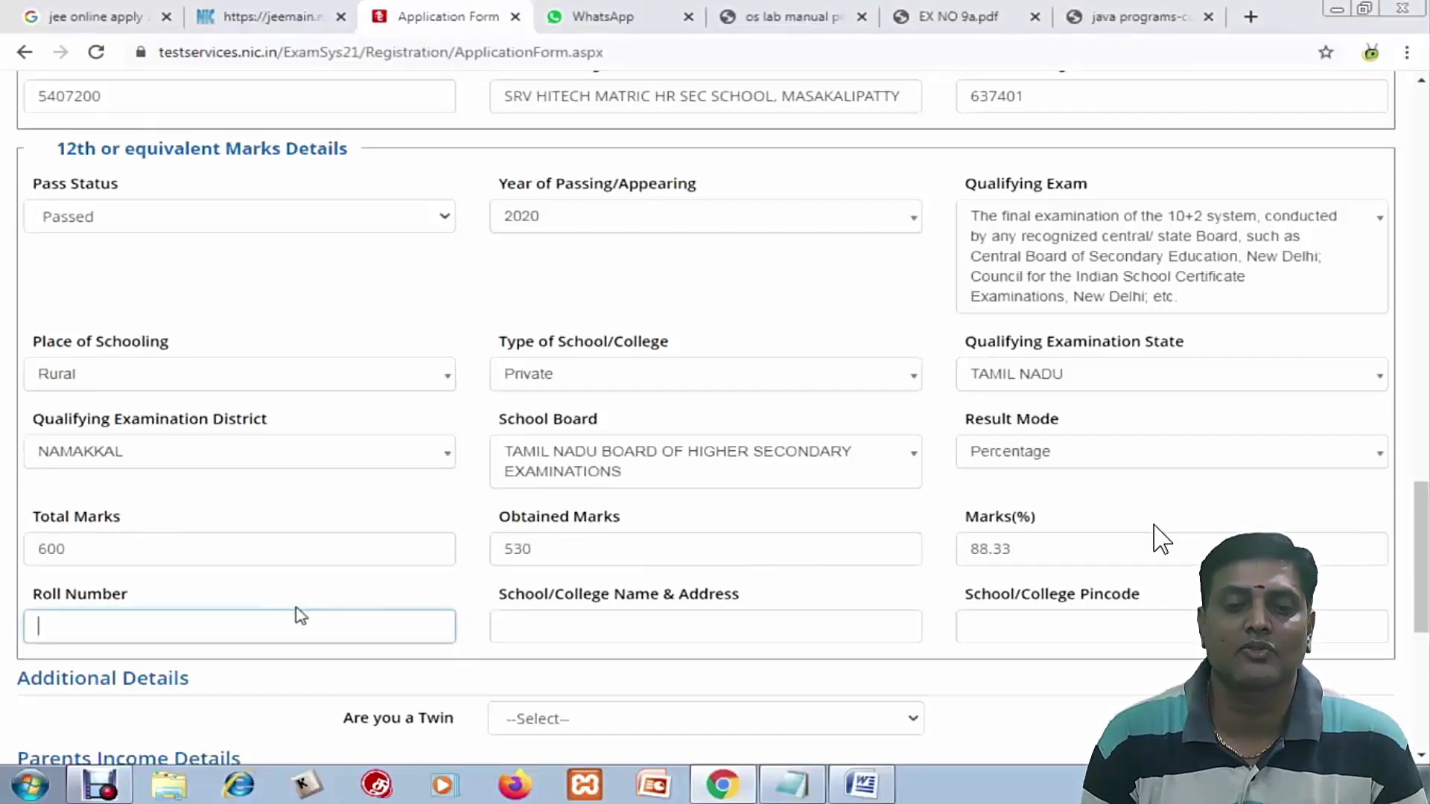
pyautogui.click(521, 622)
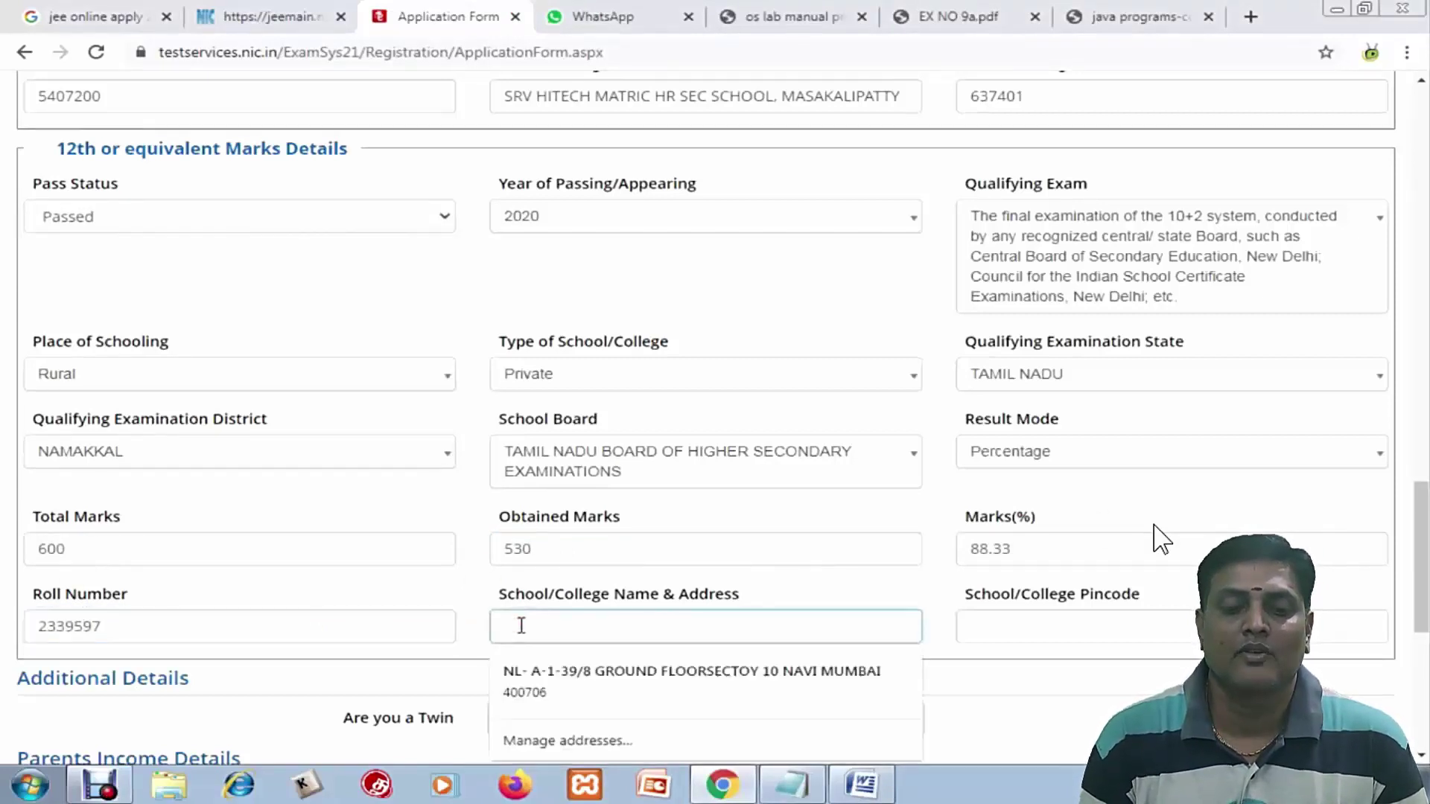
pyautogui.write('green park girls matric hr sec s')
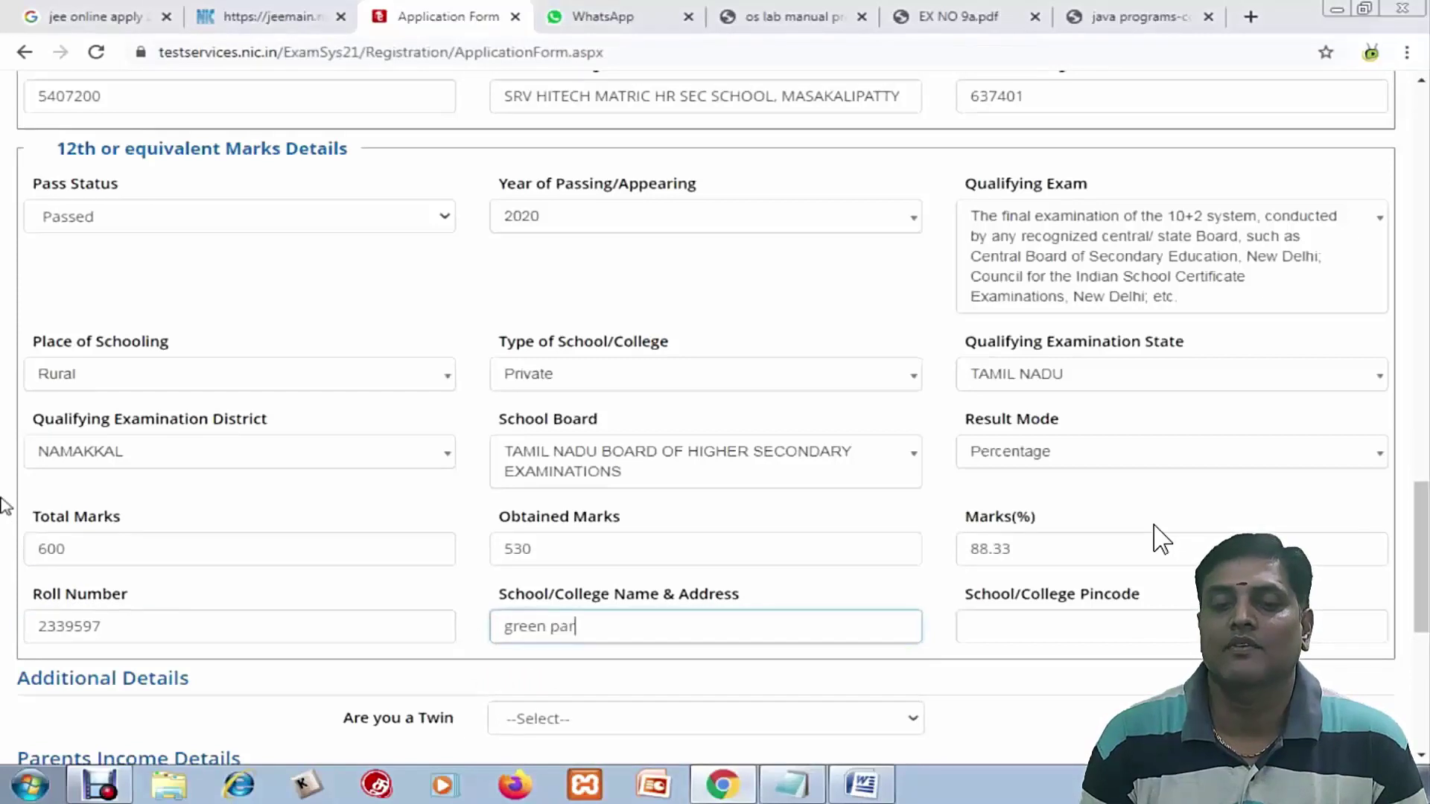
pyautogui.press('Down')
pyautogui.press('Tab')
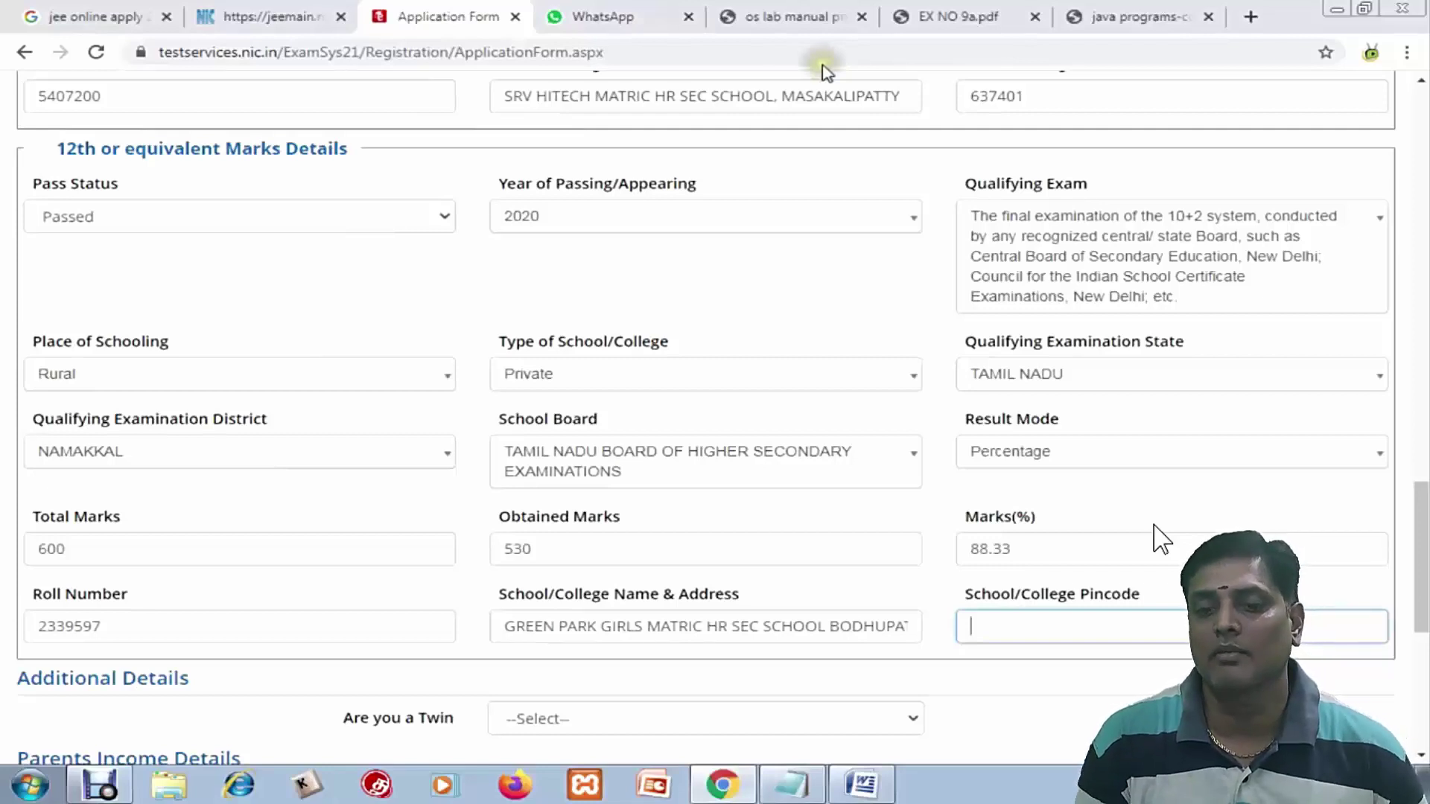
pyautogui.write('637')
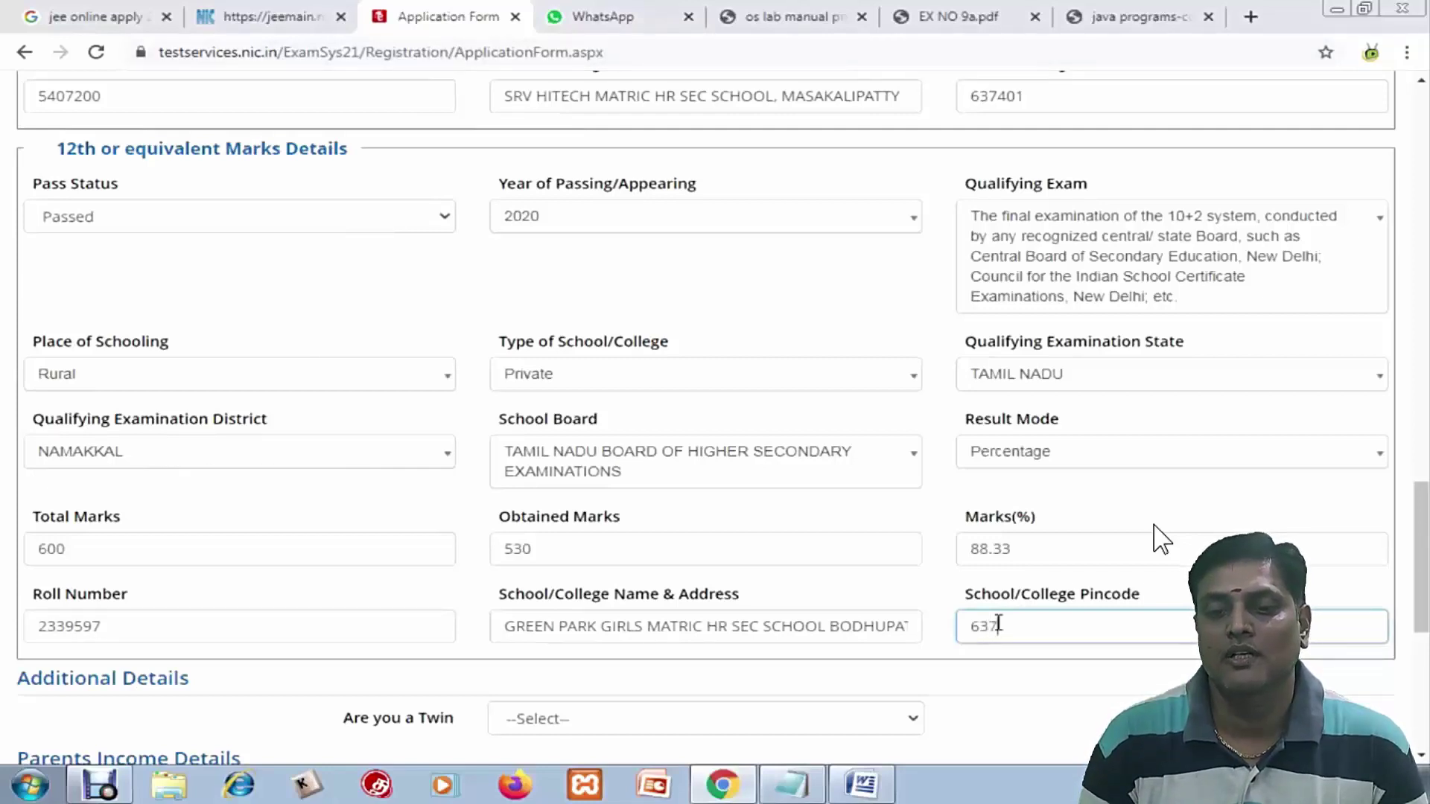
pyautogui.write('0')
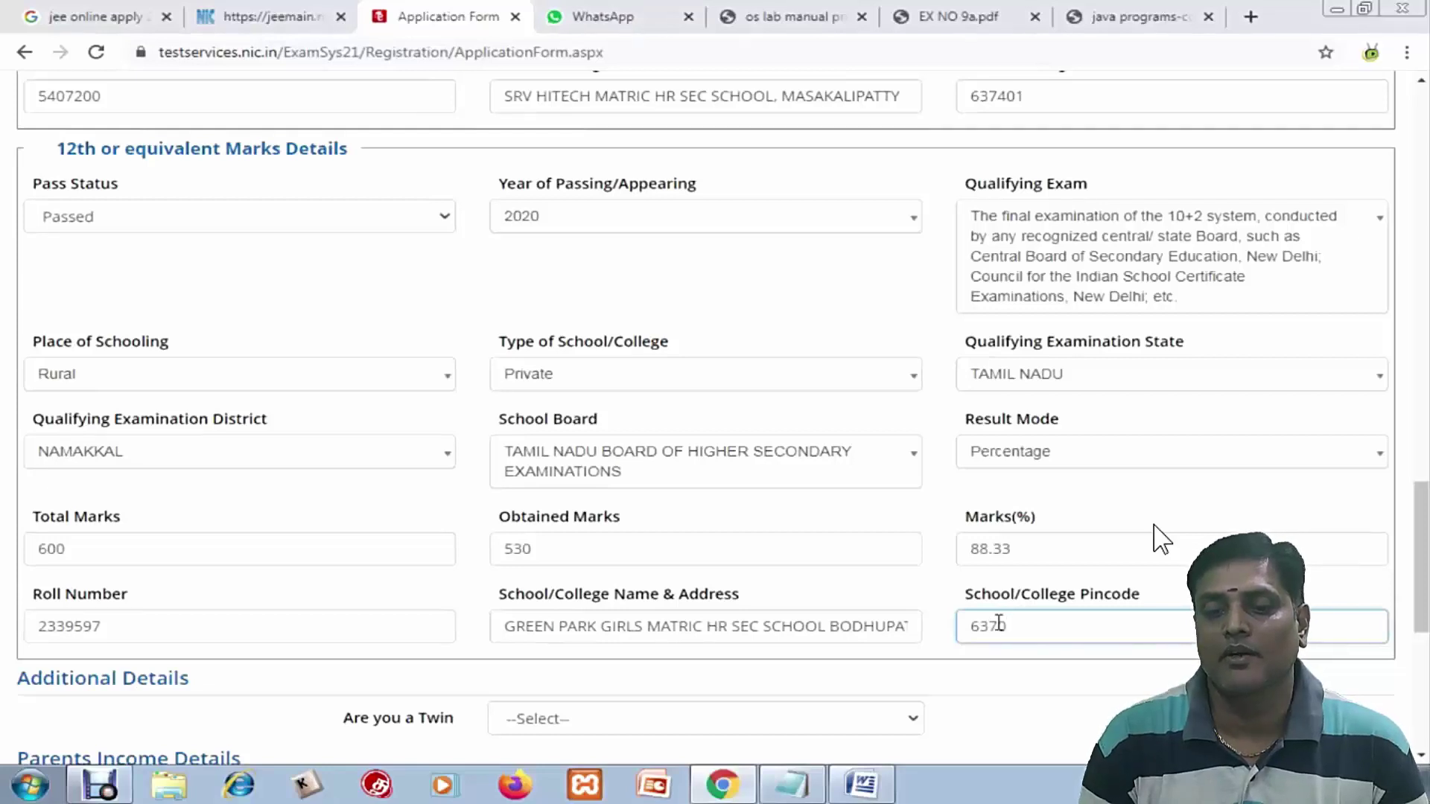
pyautogui.write('03')
pyautogui.scroll(-3, 488, 438)
pyautogui.scroll(-3, 488, 438)
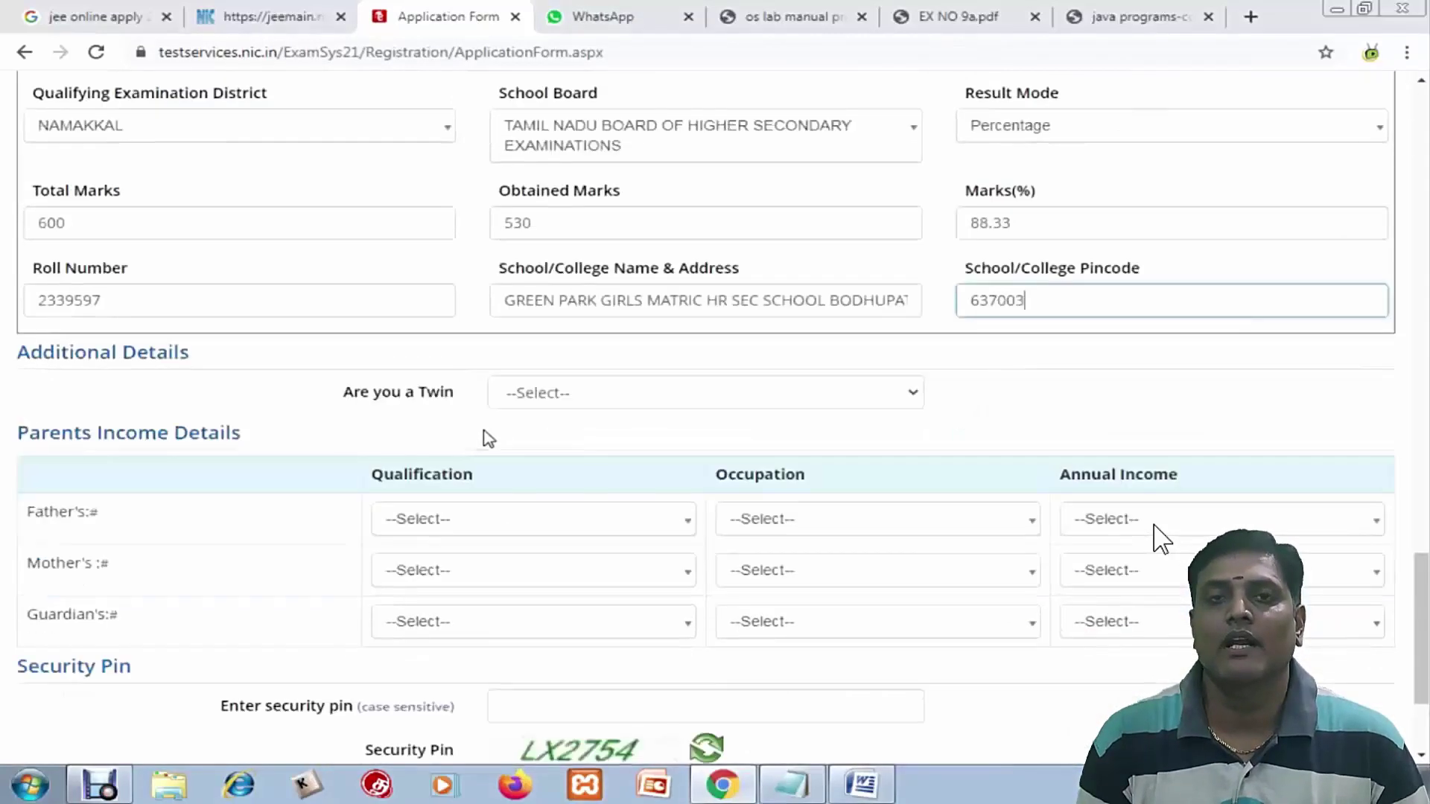
pyautogui.click(562, 319)
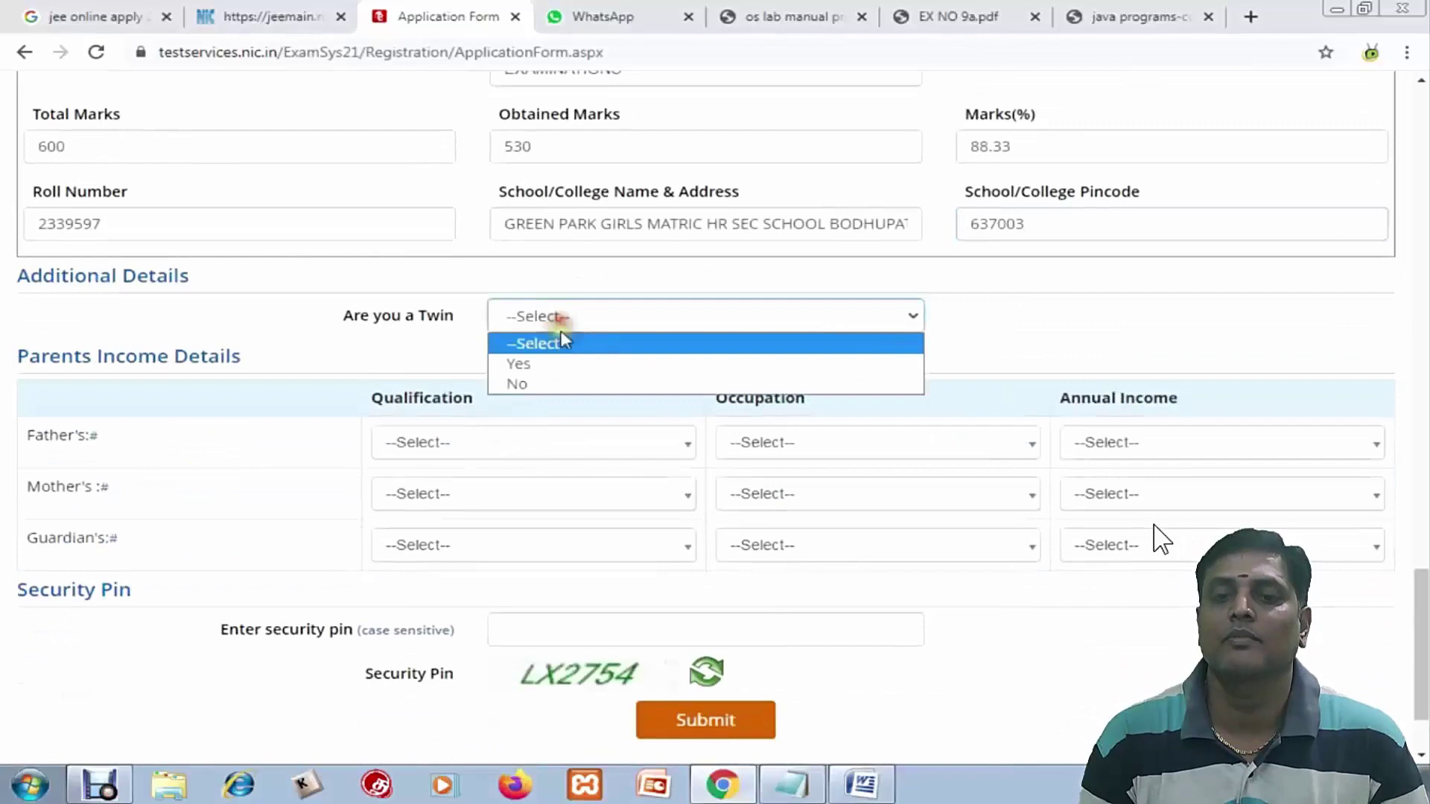
pyautogui.click(543, 381)
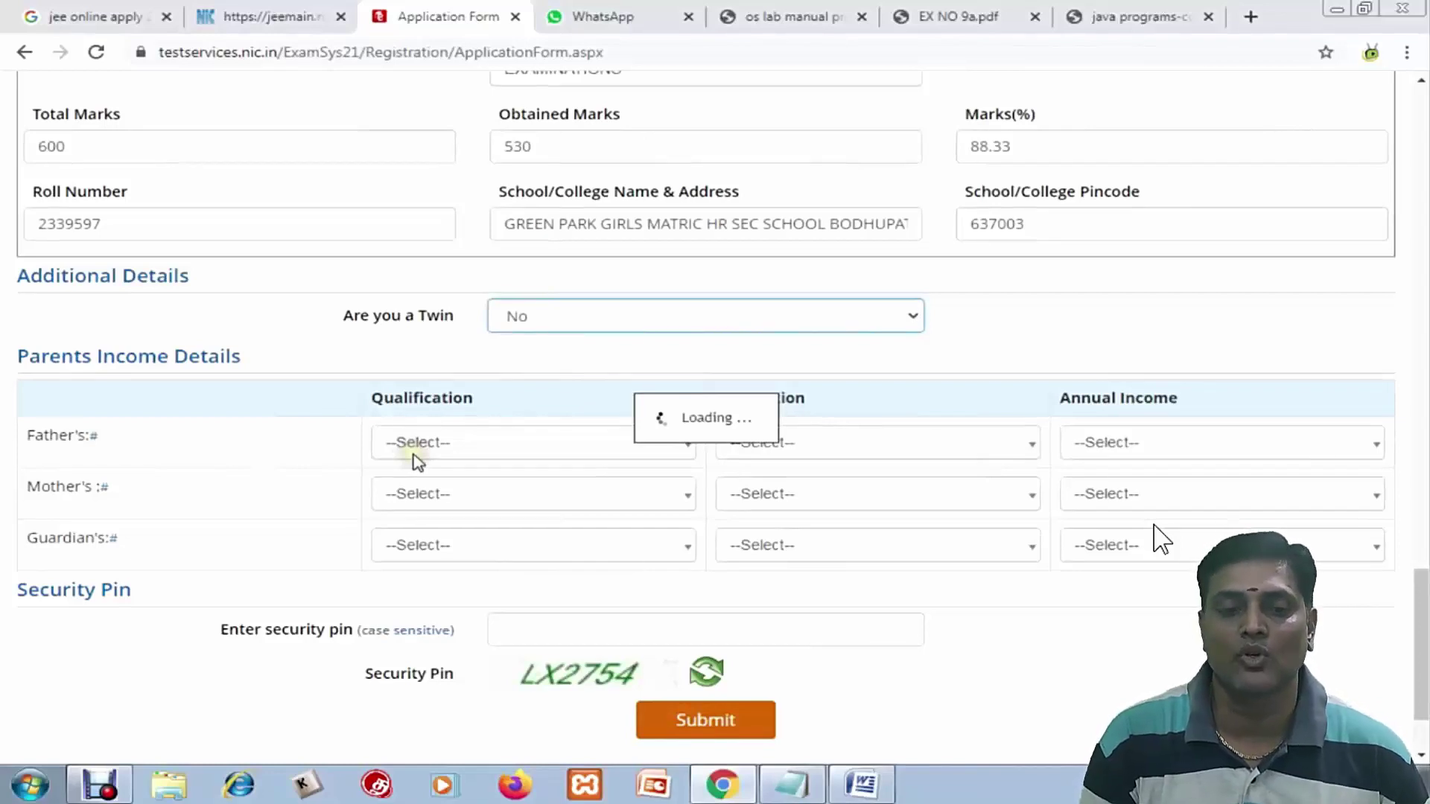
pyautogui.click(514, 444)
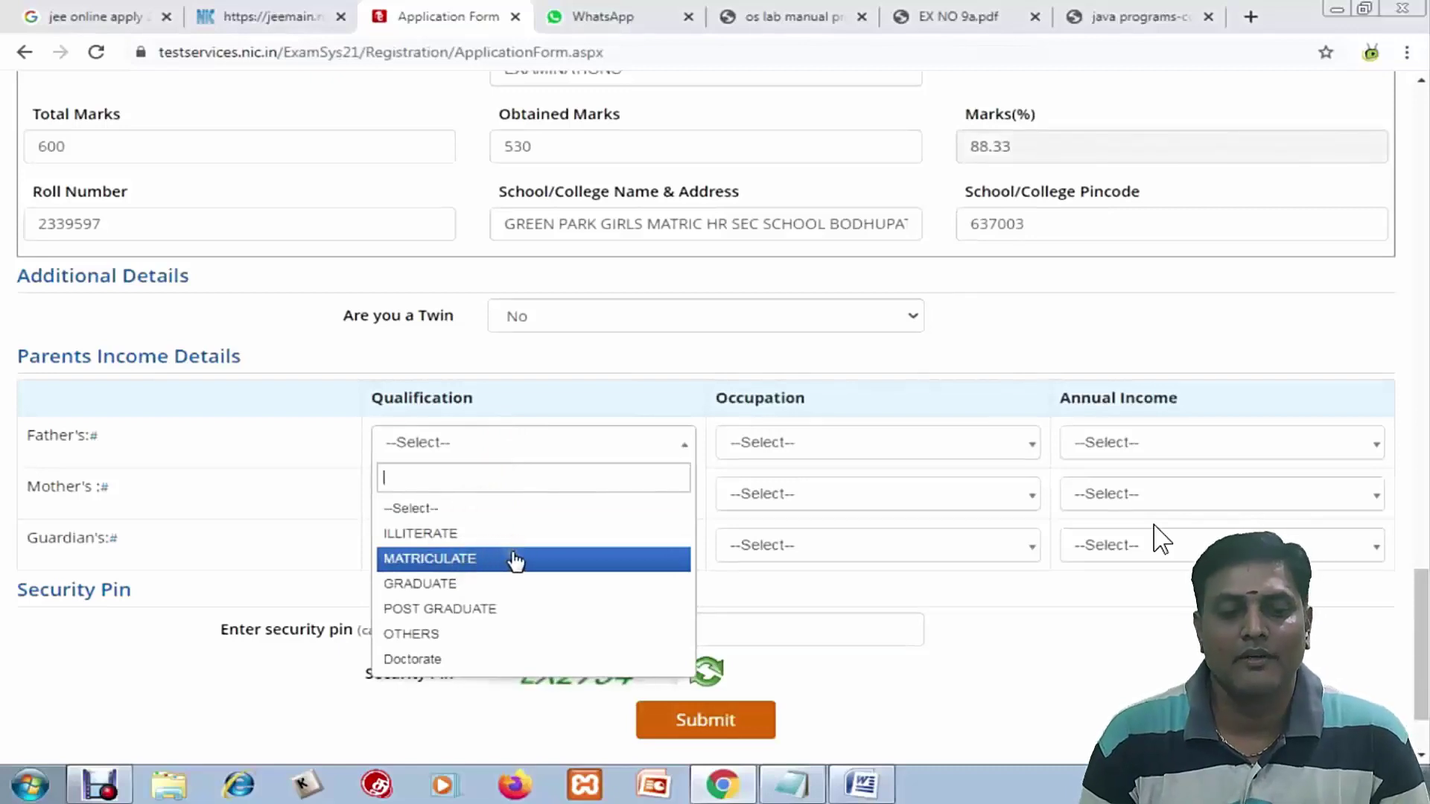
pyautogui.click(424, 634)
pyautogui.click(767, 445)
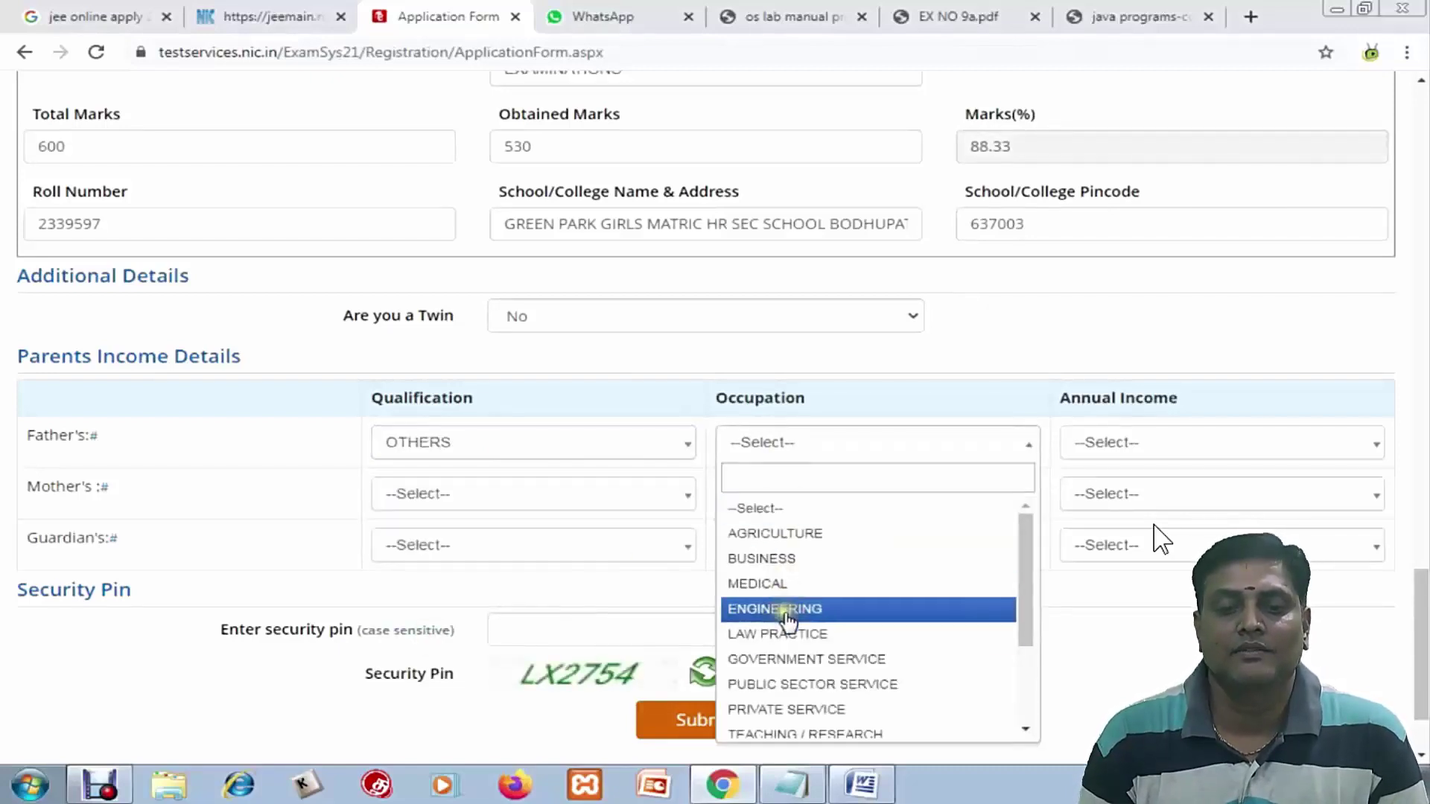
pyautogui.click(812, 684)
pyautogui.click(1221, 443)
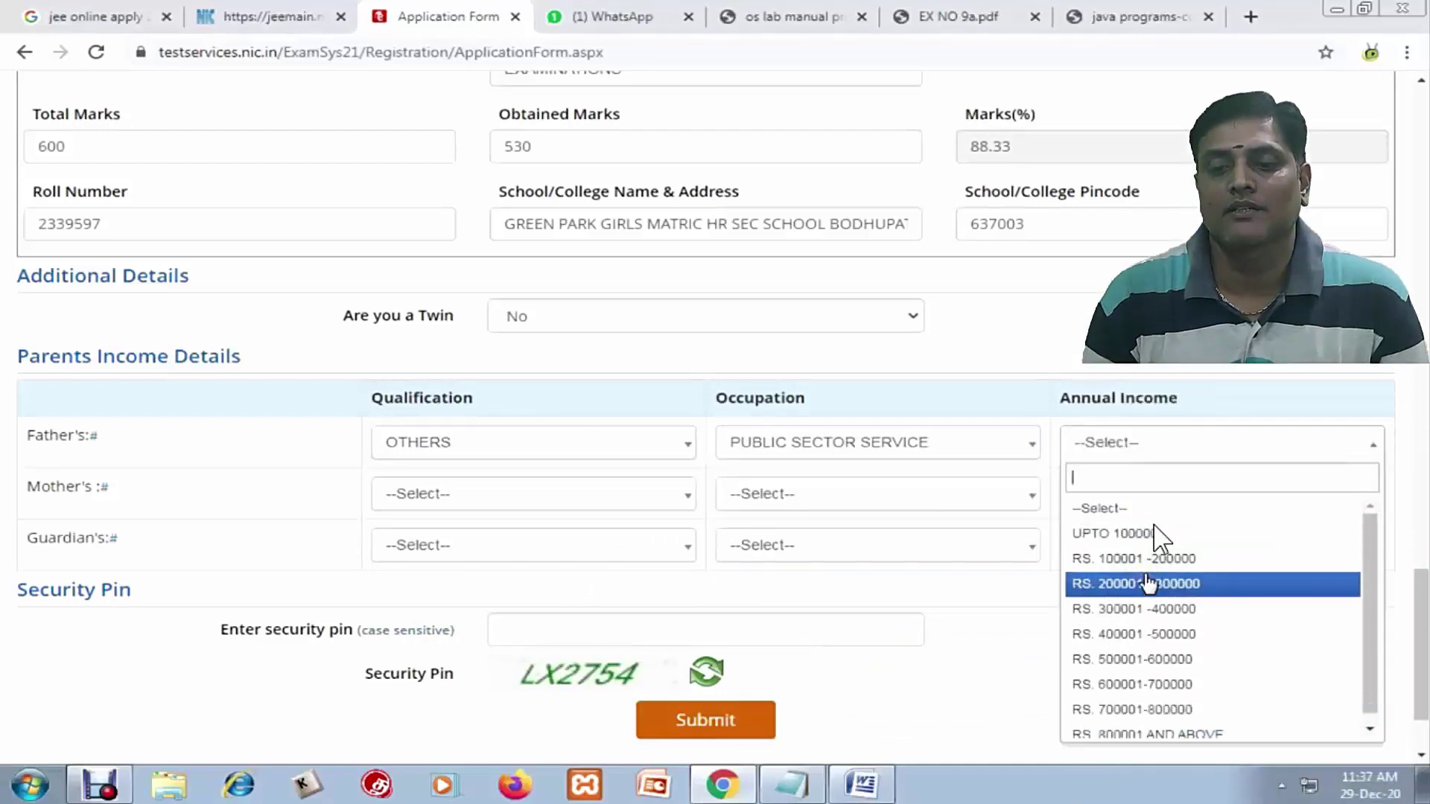
pyautogui.click(1143, 684)
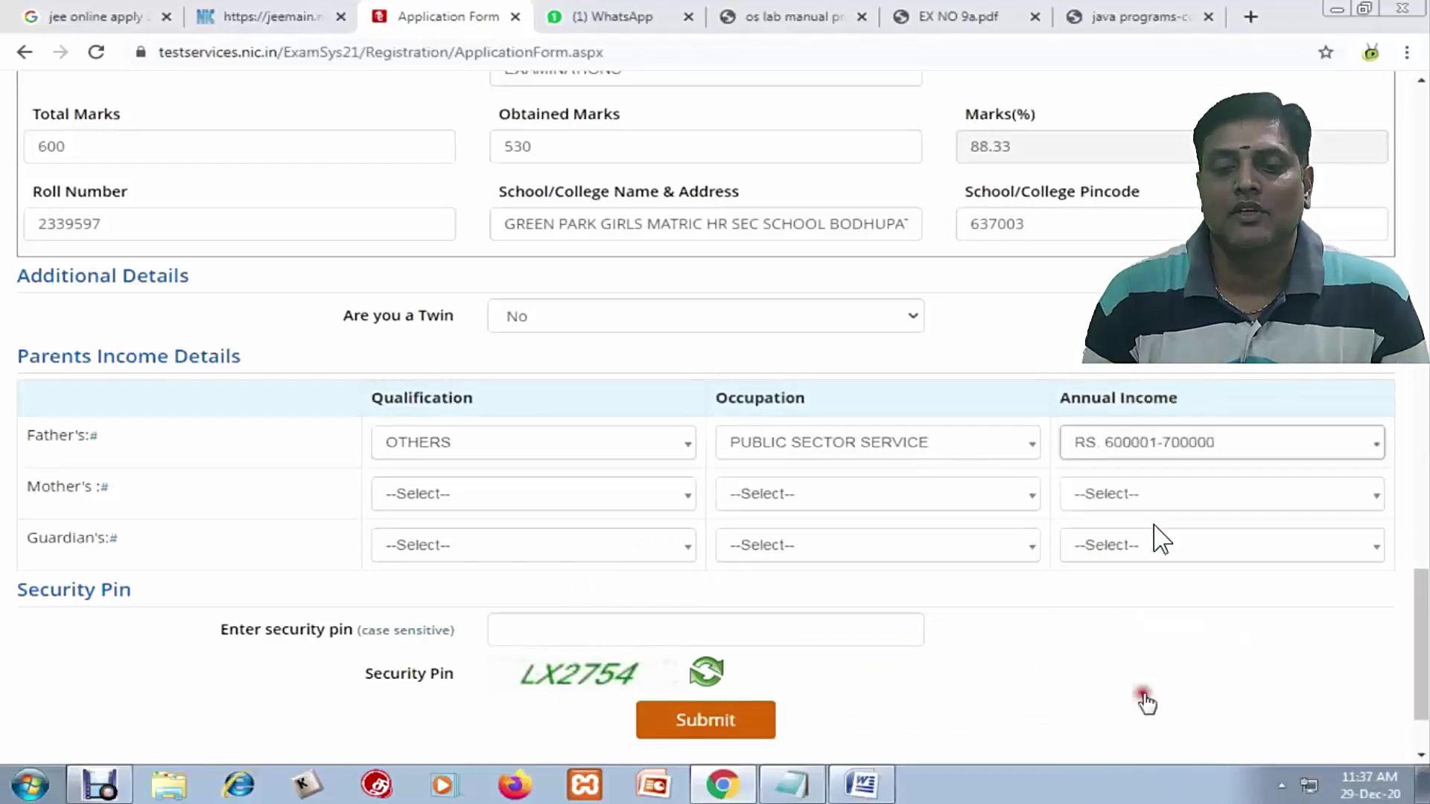
# Set mother's qualification to OTHERS and occupation to OTHERS (INCLUDING HOUSE WIFE), leaving guardian blank
pyautogui.click(393, 509)
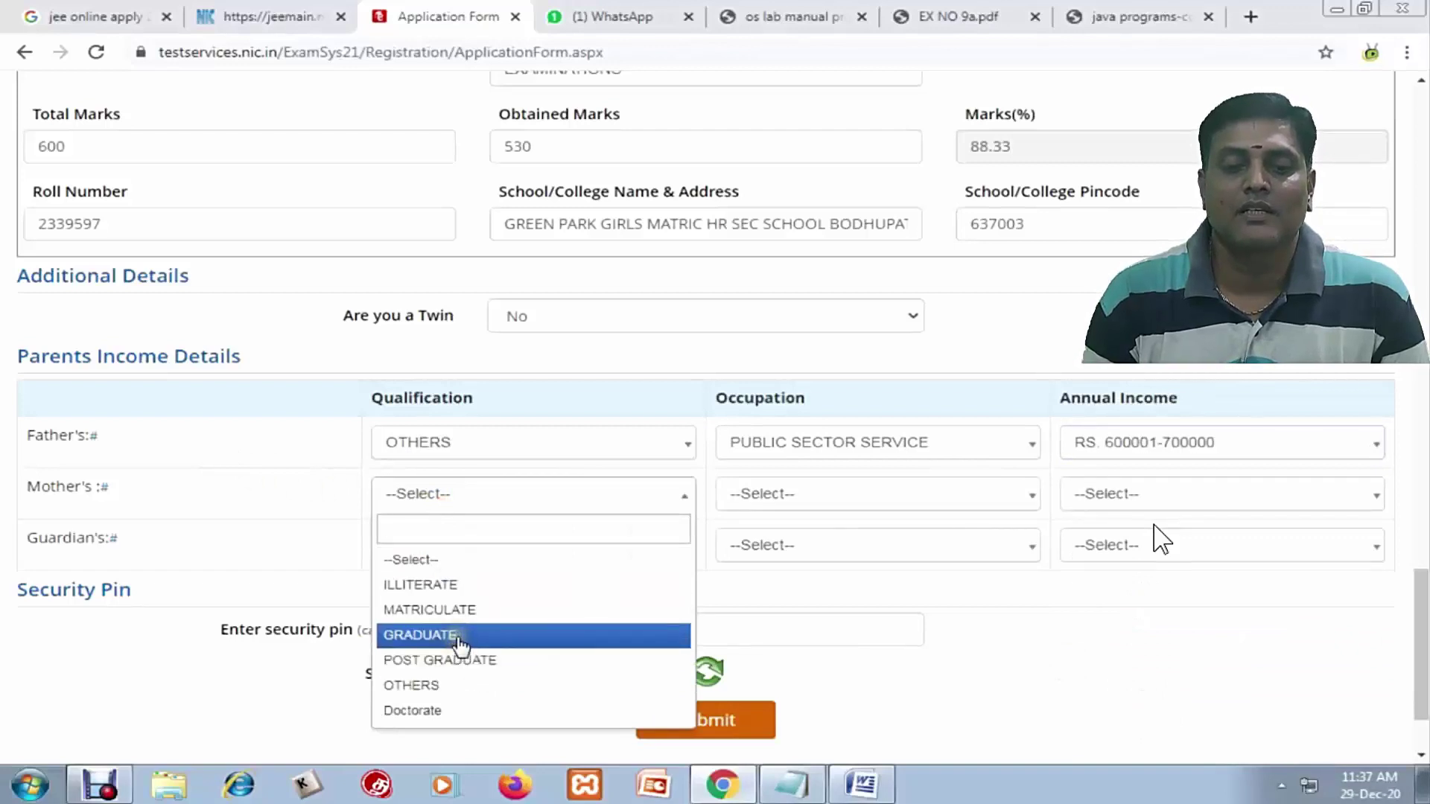
pyautogui.click(417, 685)
pyautogui.click(847, 495)
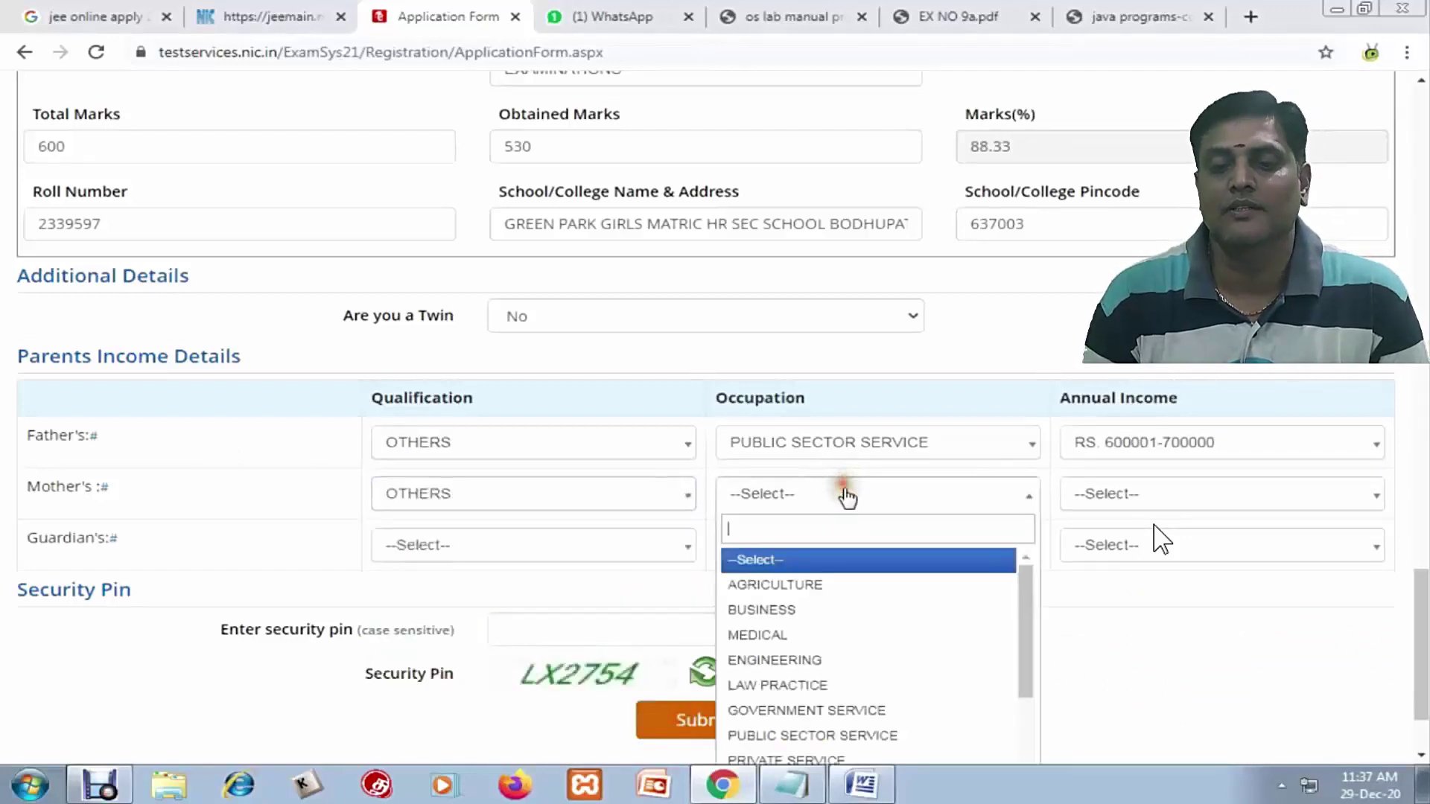
pyautogui.scroll(-2, 827, 626)
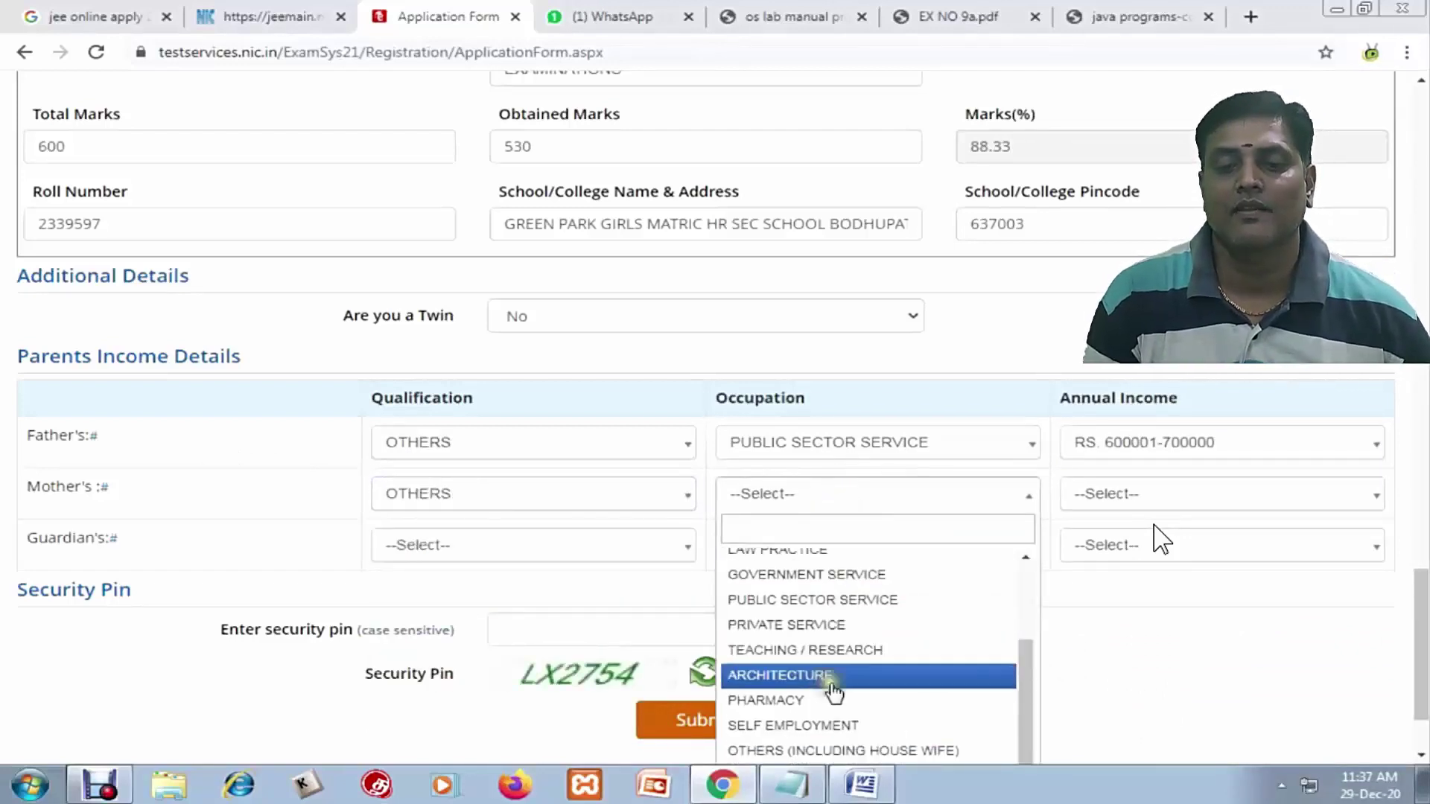
pyautogui.click(827, 751)
pyautogui.click(1222, 496)
pyautogui.scroll(-2, 734, 459)
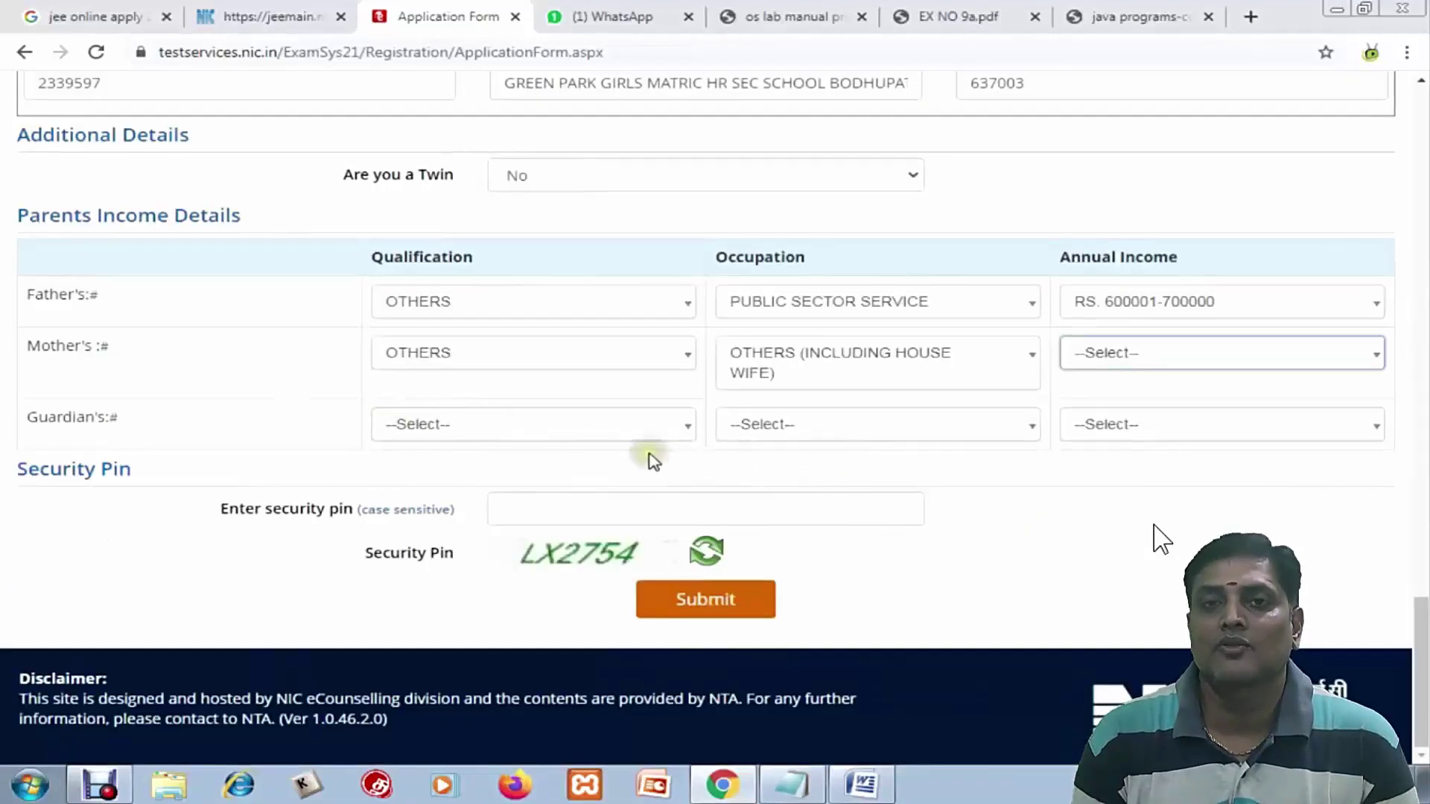
pyautogui.click(559, 426)
pyautogui.click(557, 431)
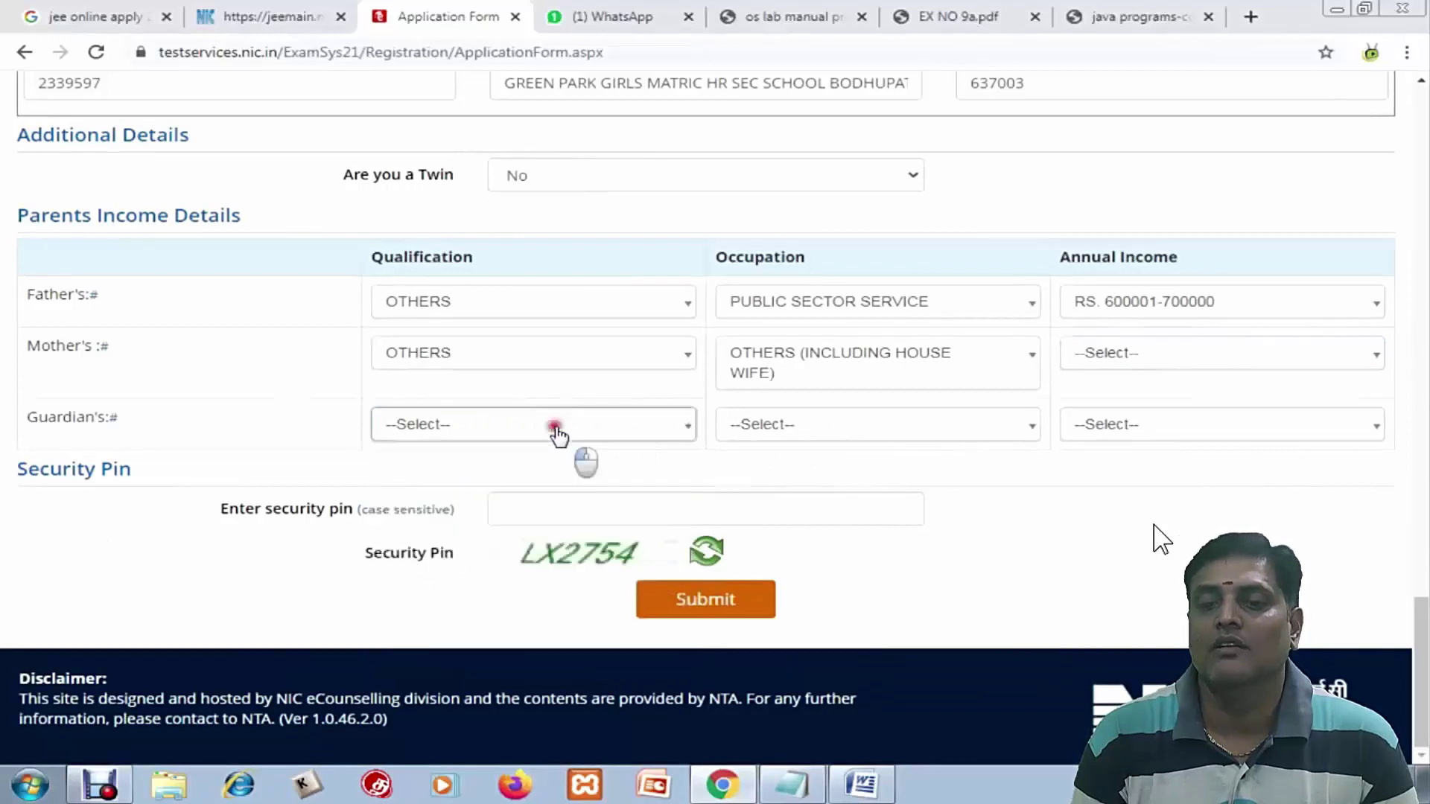
# Type the displayed captcha into the security pin box and submit the application form
pyautogui.click(533, 516)
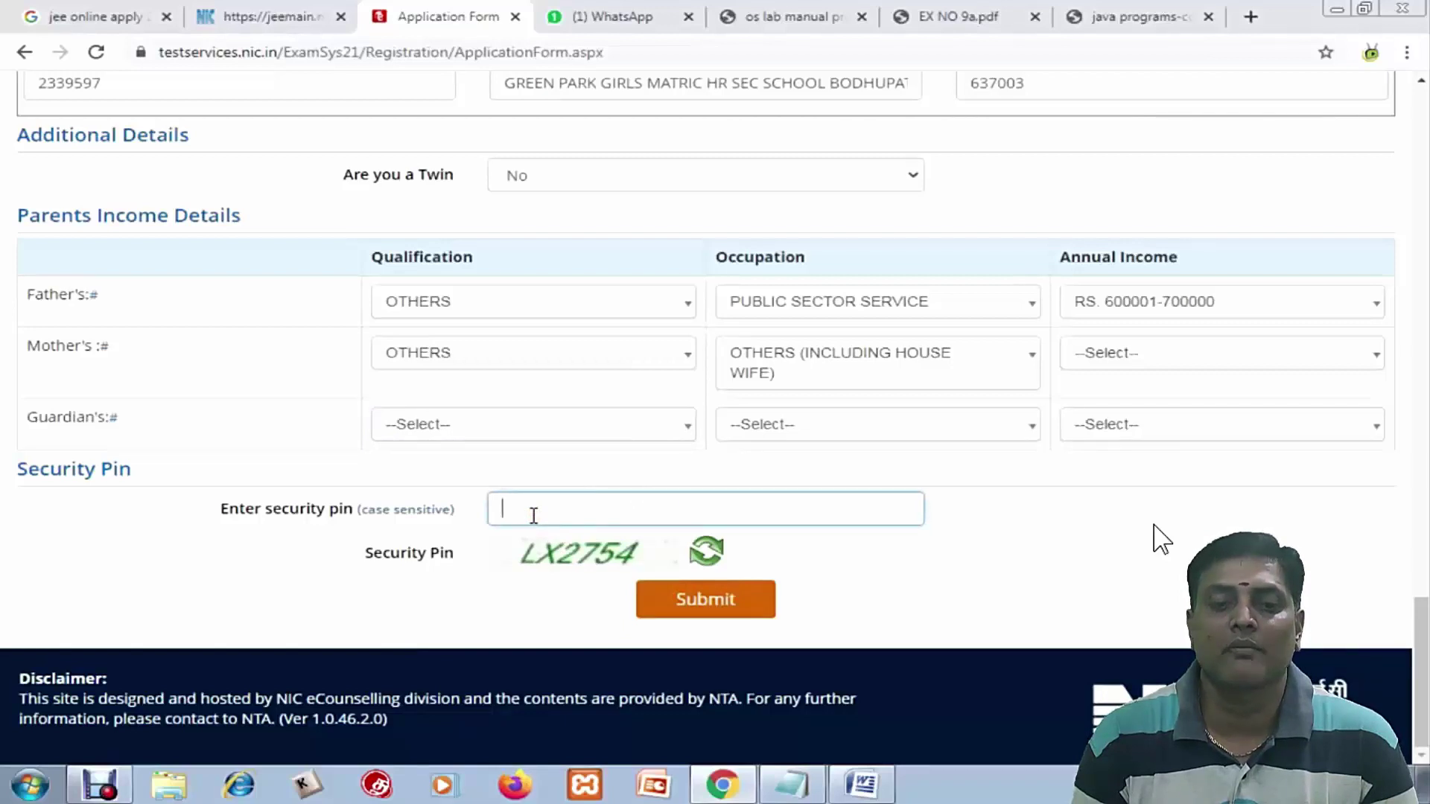
pyautogui.write('LX2754')
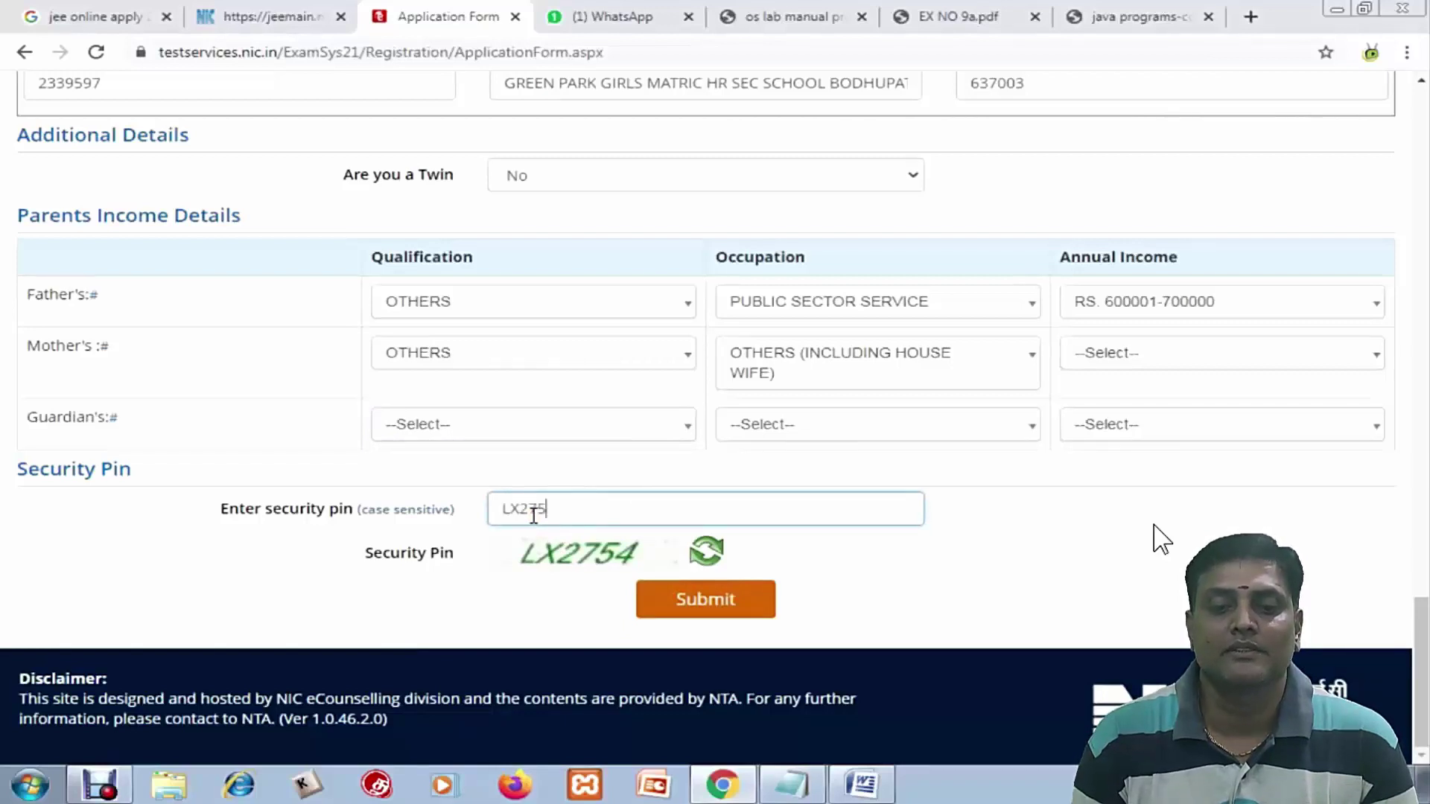
pyautogui.click(697, 607)
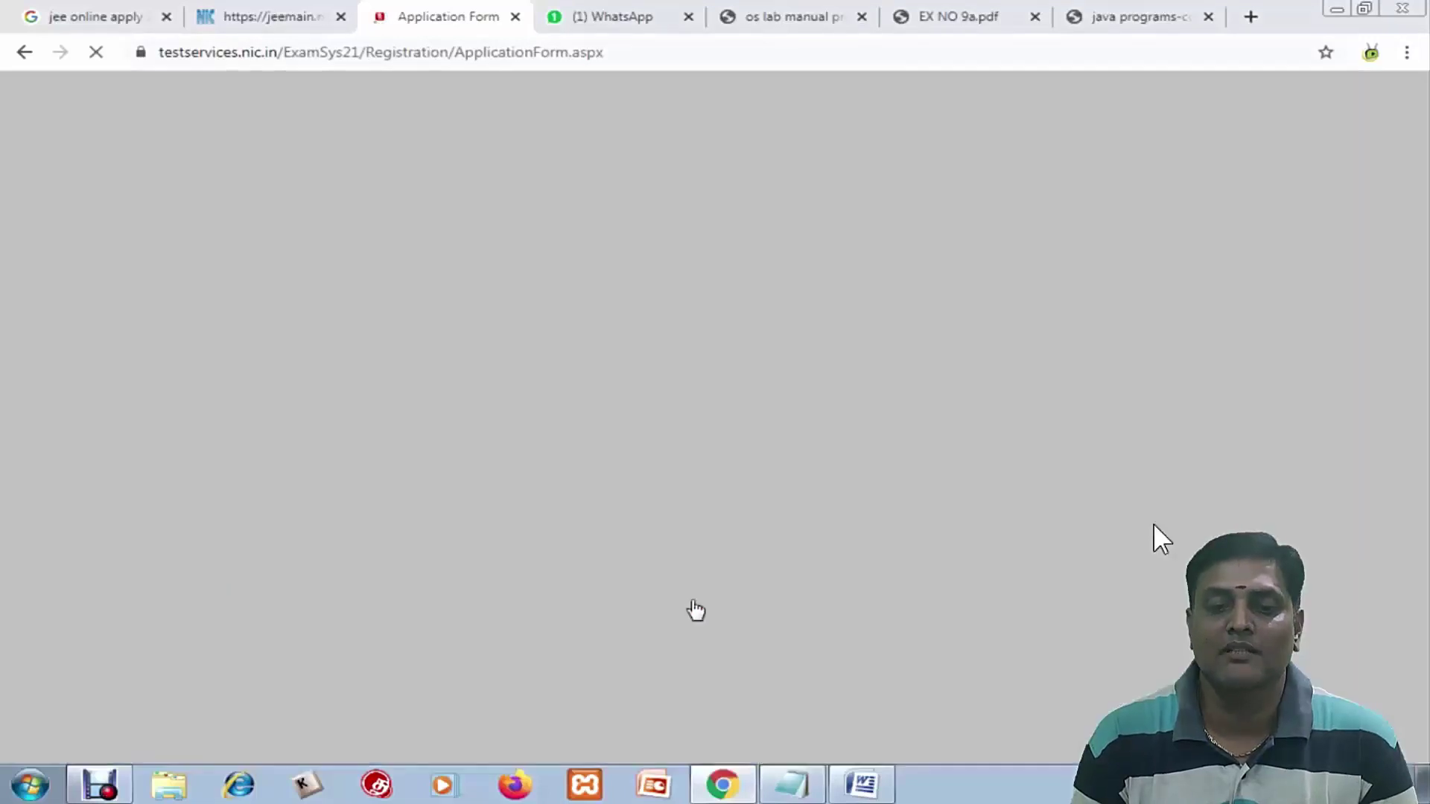
pyautogui.click(692, 583)
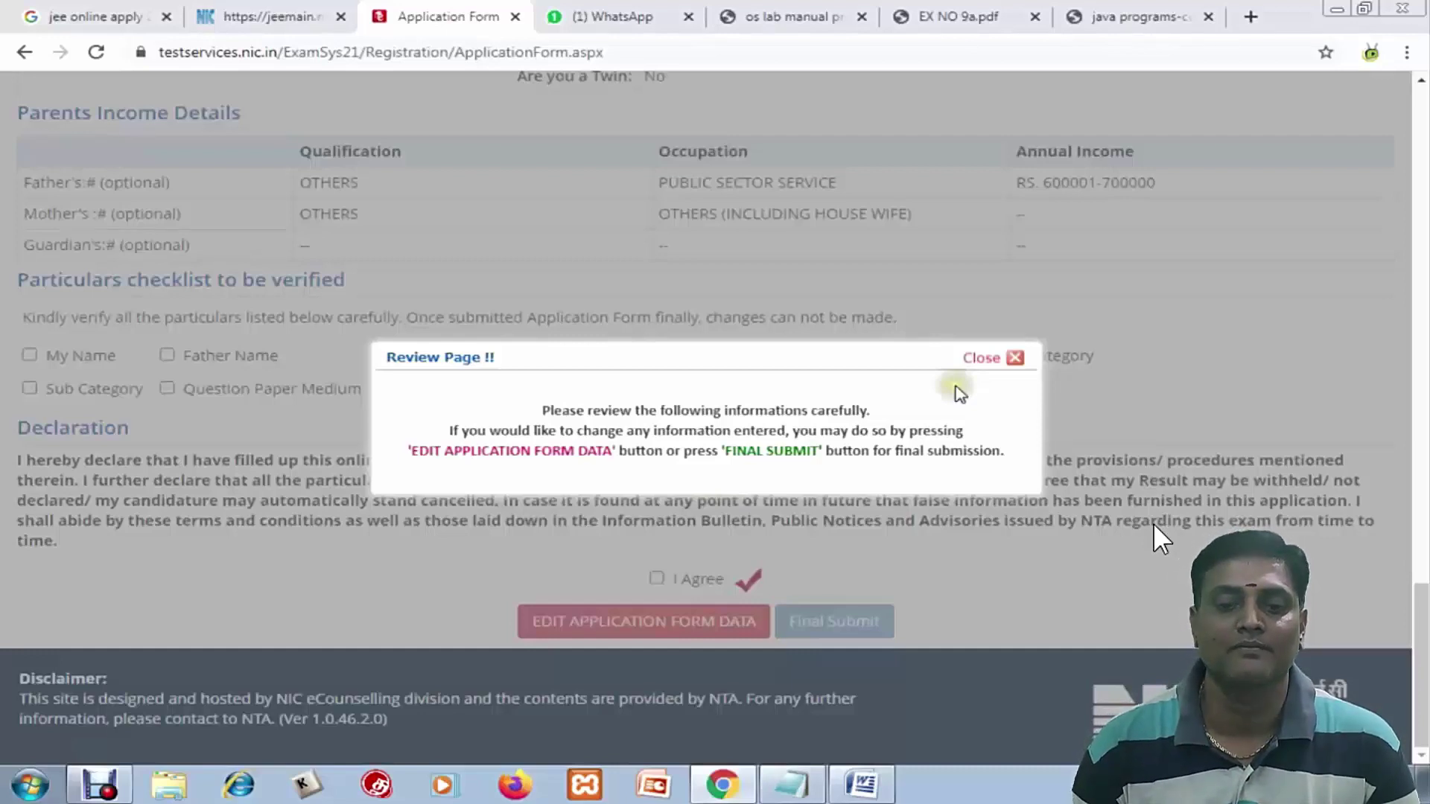
# Tick each particular as verified: Mother Name, Date of Birth, Gender, Category, Sub Category, Medium, Sessions, Cities, Education
pyautogui.scroll(-3, 852, 403)
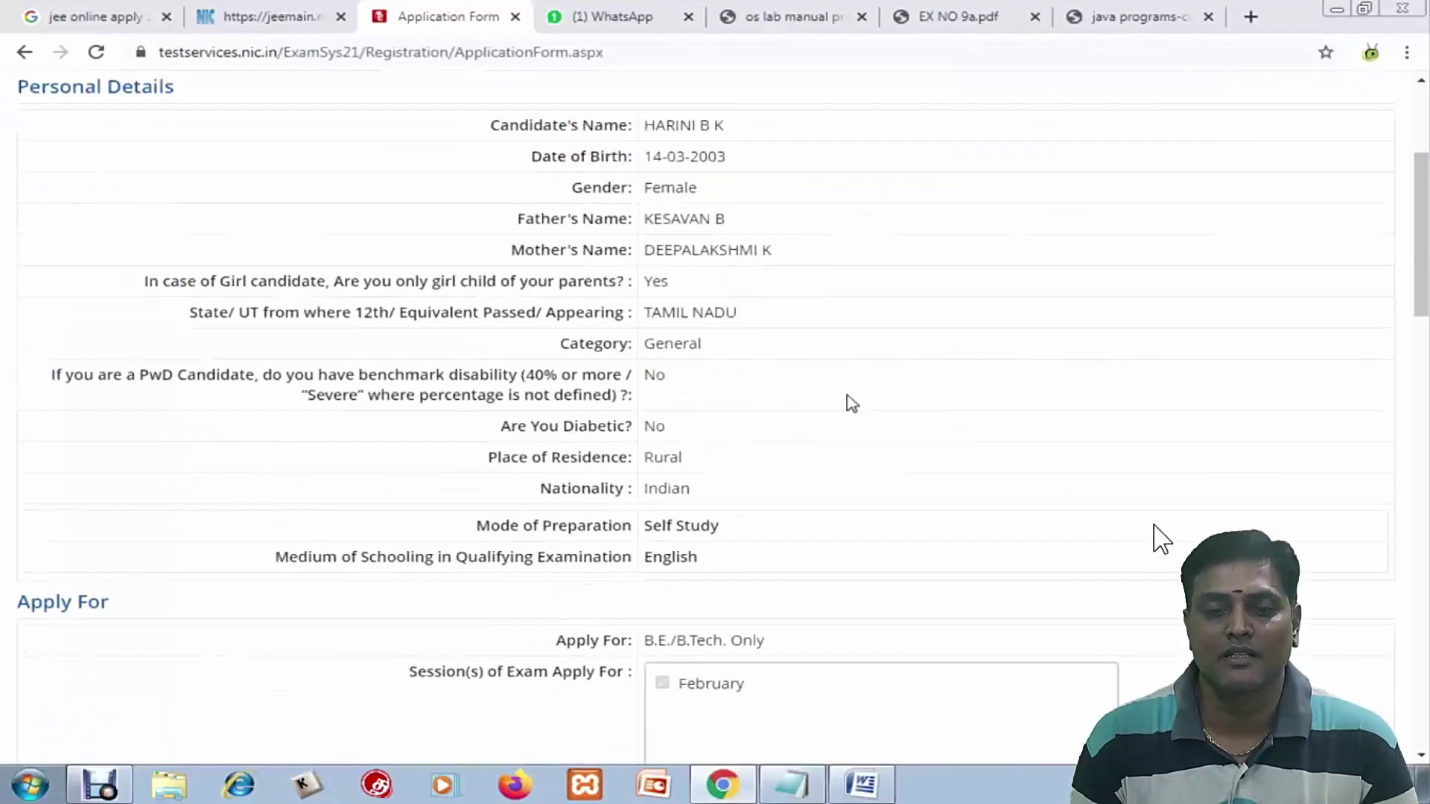
pyautogui.scroll(-15, 852, 403)
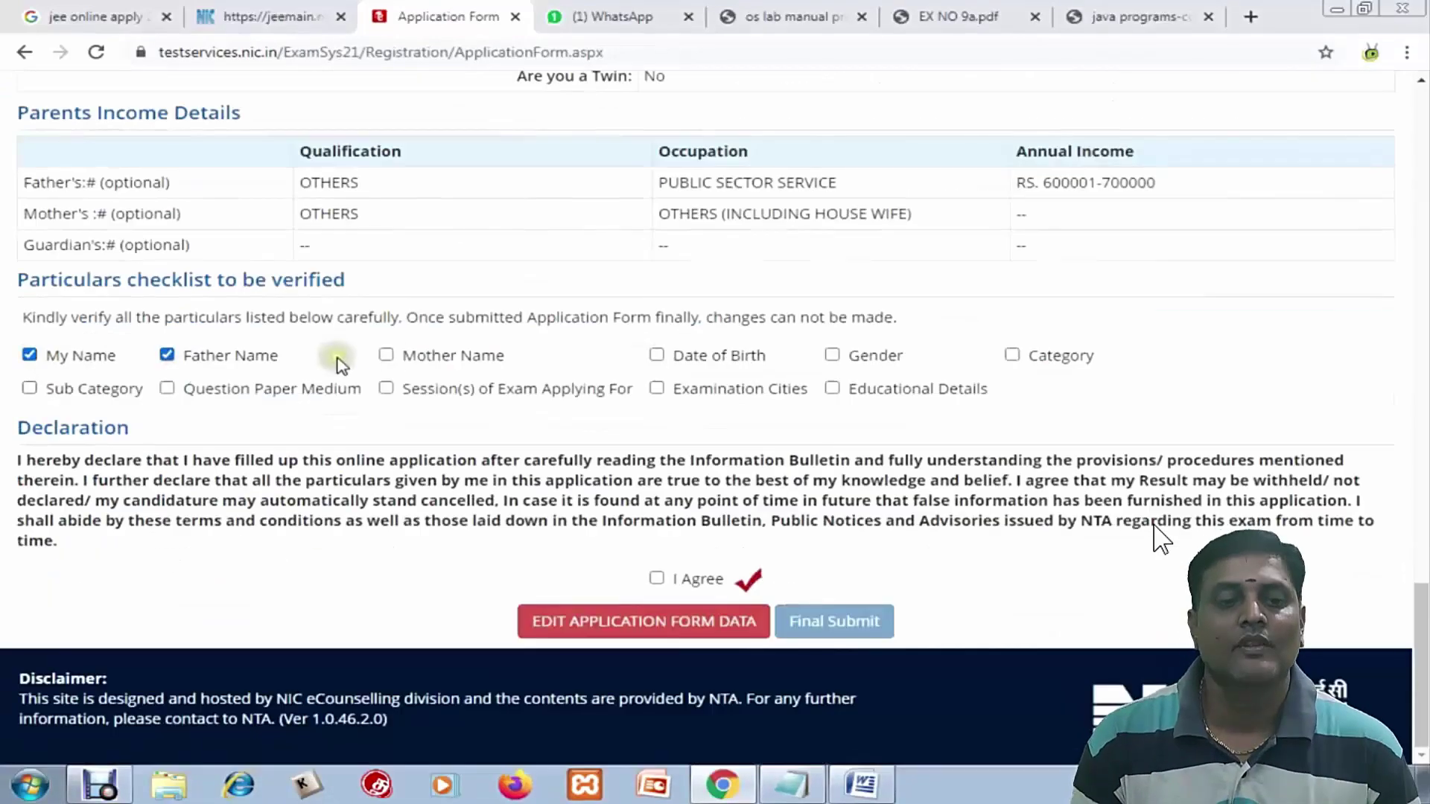
pyautogui.click(386, 355)
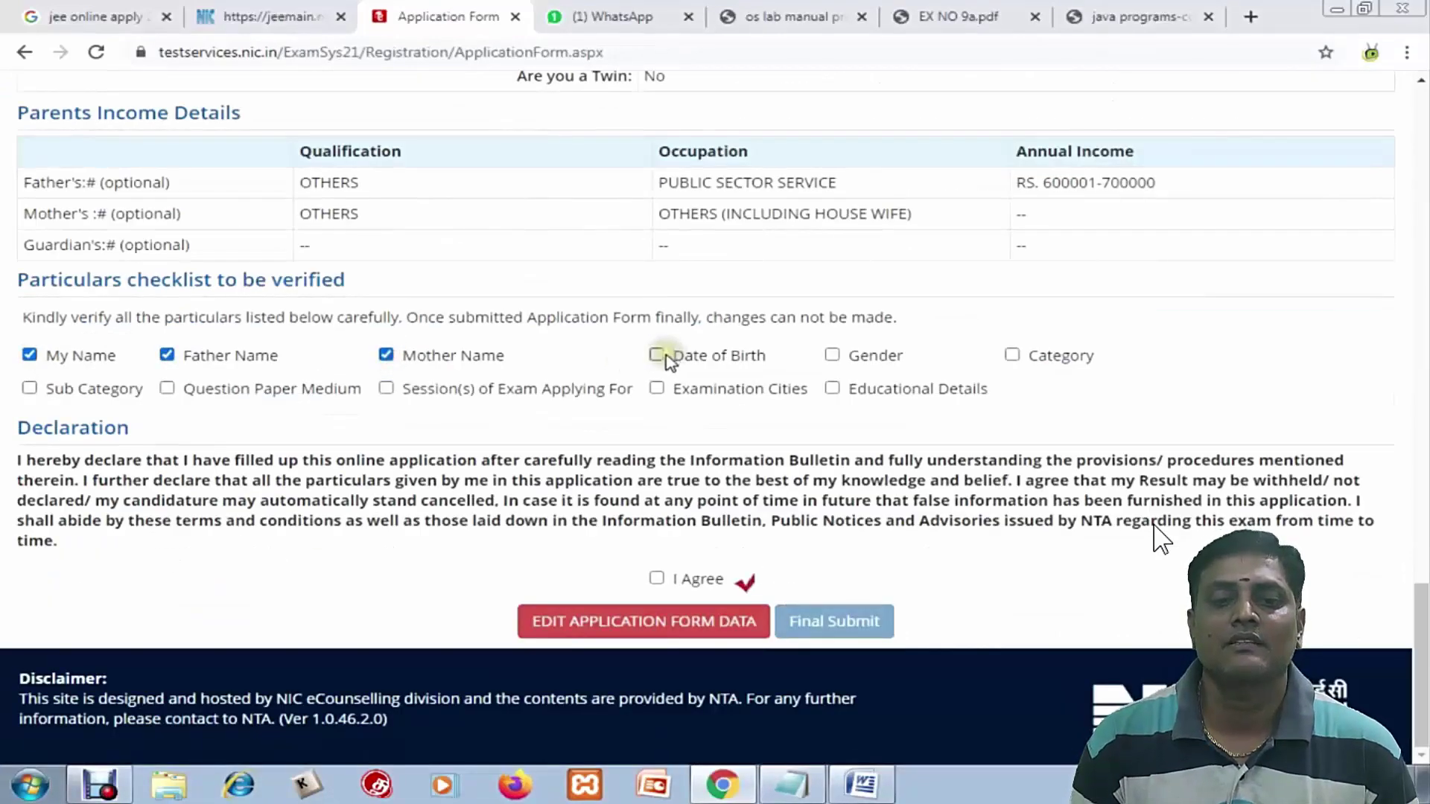
pyautogui.click(656, 354)
pyautogui.click(832, 355)
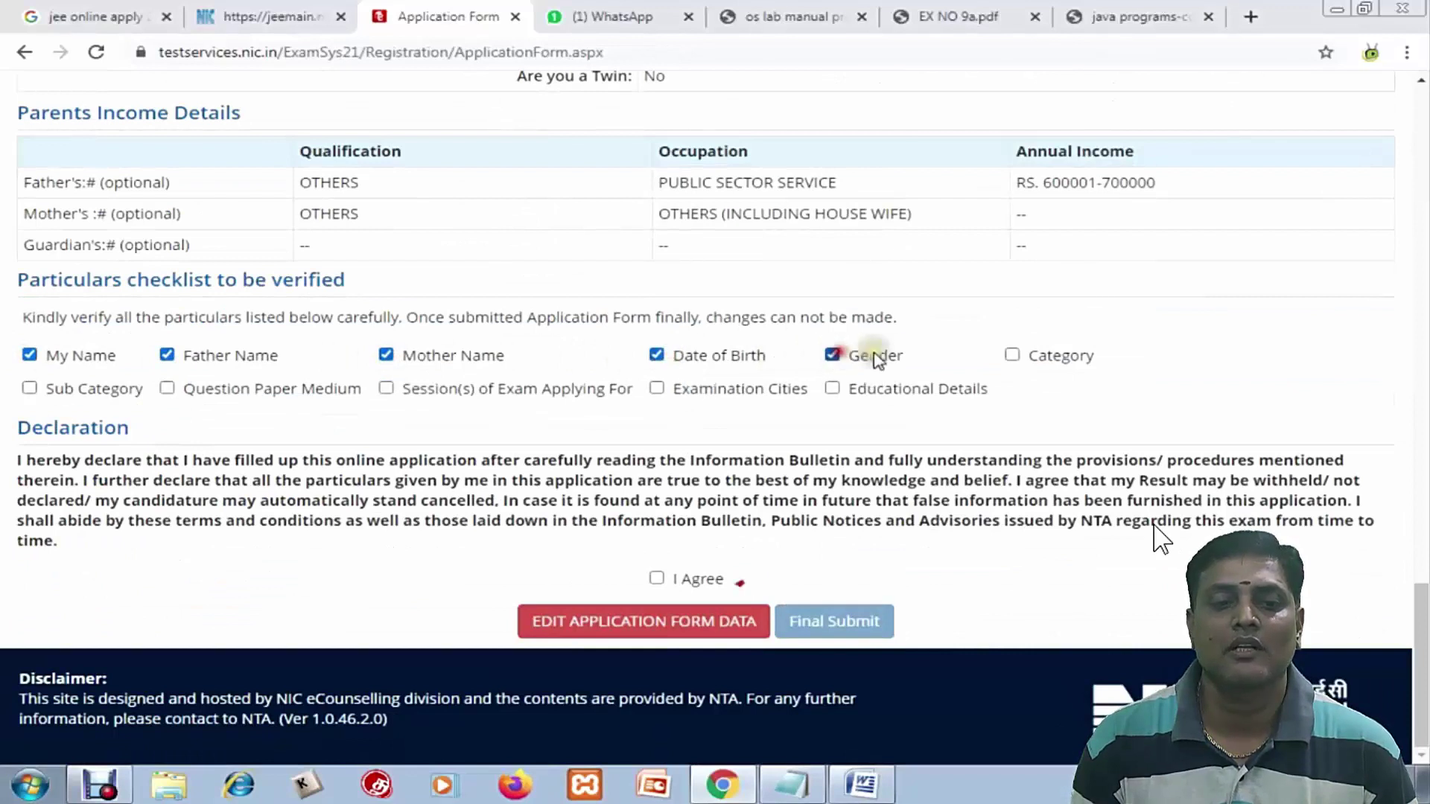
pyautogui.click(1011, 355)
pyautogui.click(29, 388)
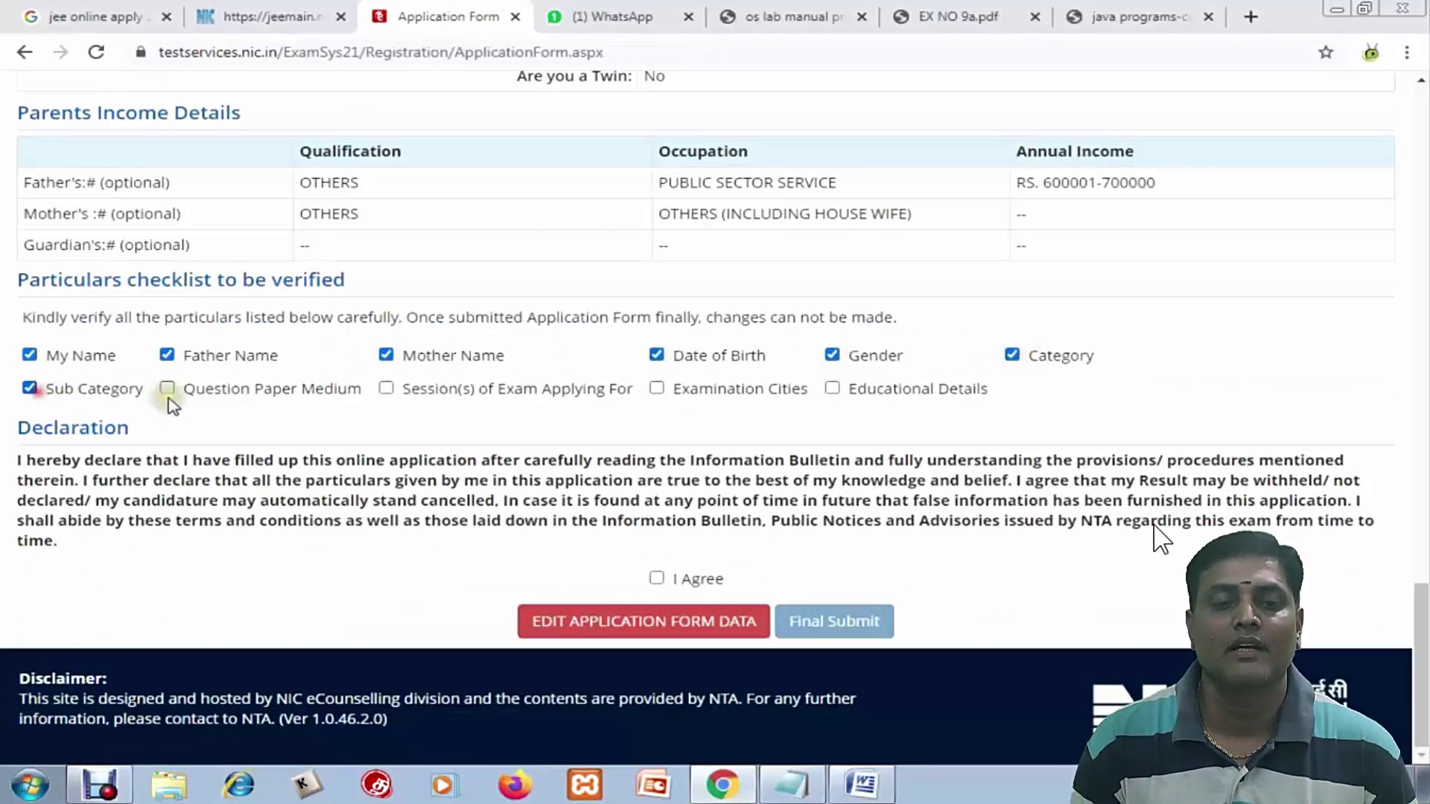
pyautogui.click(167, 388)
pyautogui.click(385, 388)
pyautogui.click(656, 388)
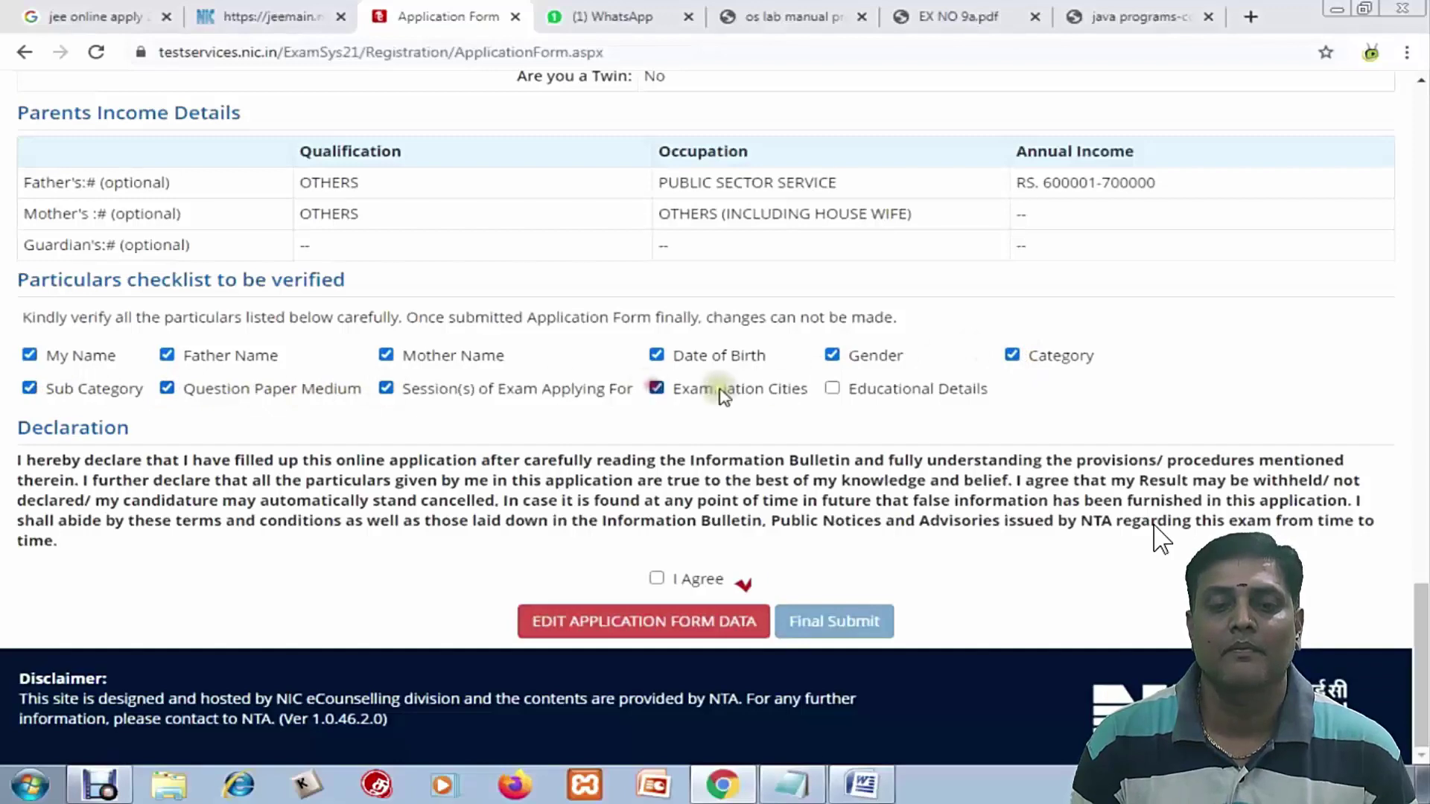
pyautogui.click(832, 388)
# Accept the I Agree declaration, Final Submit the form and confirm with Yes
pyautogui.scroll(5, 713, 456)
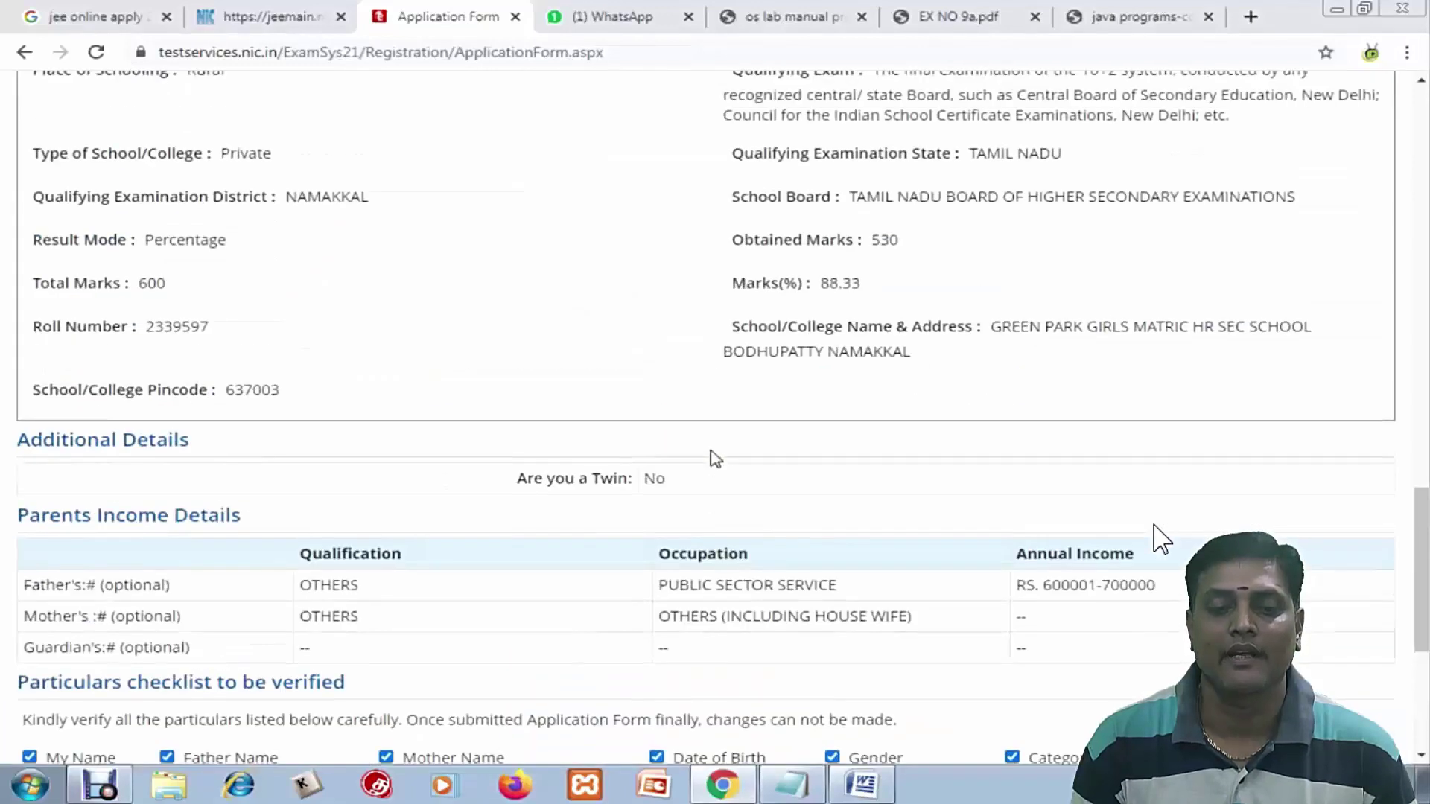
pyautogui.scroll(-5, 715, 458)
pyautogui.click(656, 578)
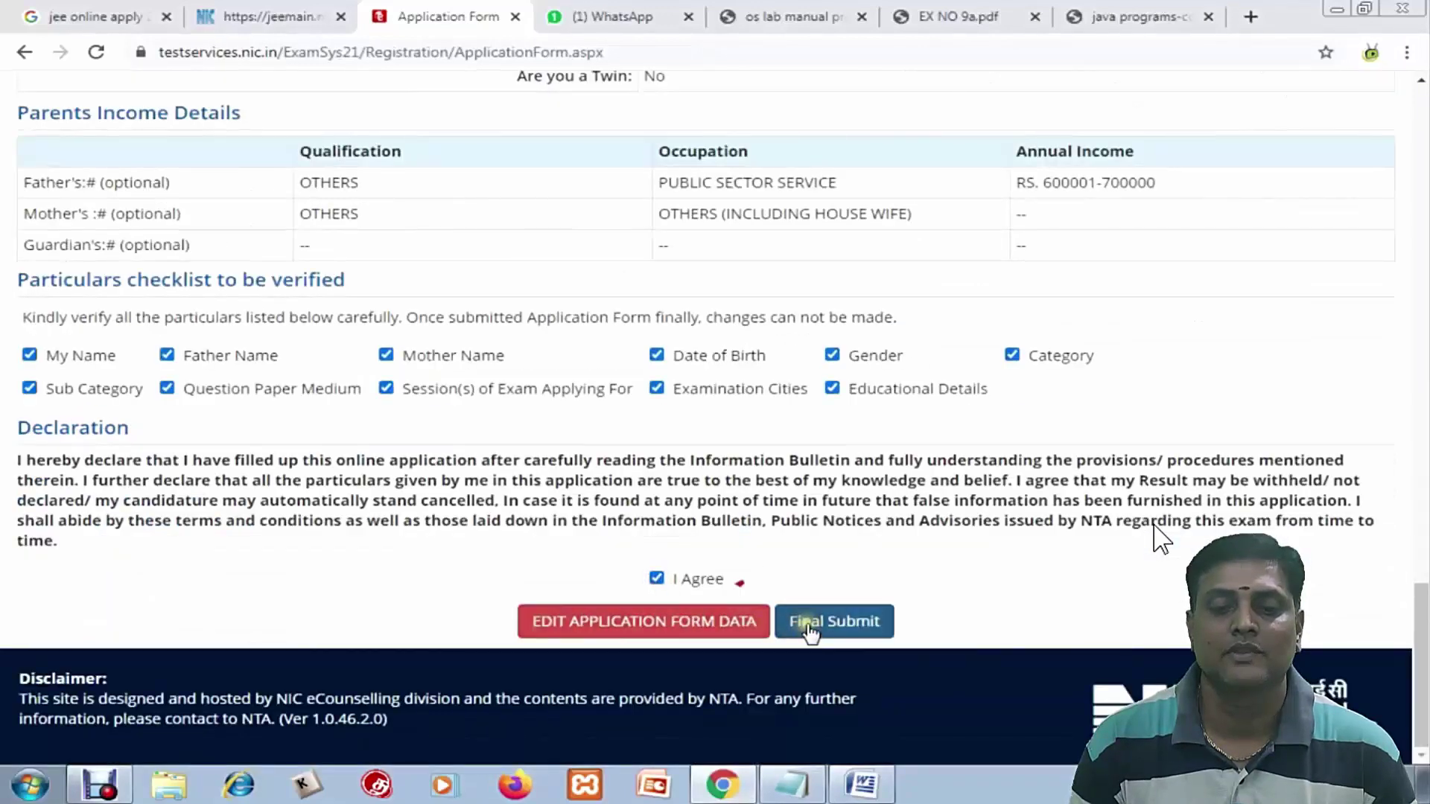
pyautogui.click(810, 628)
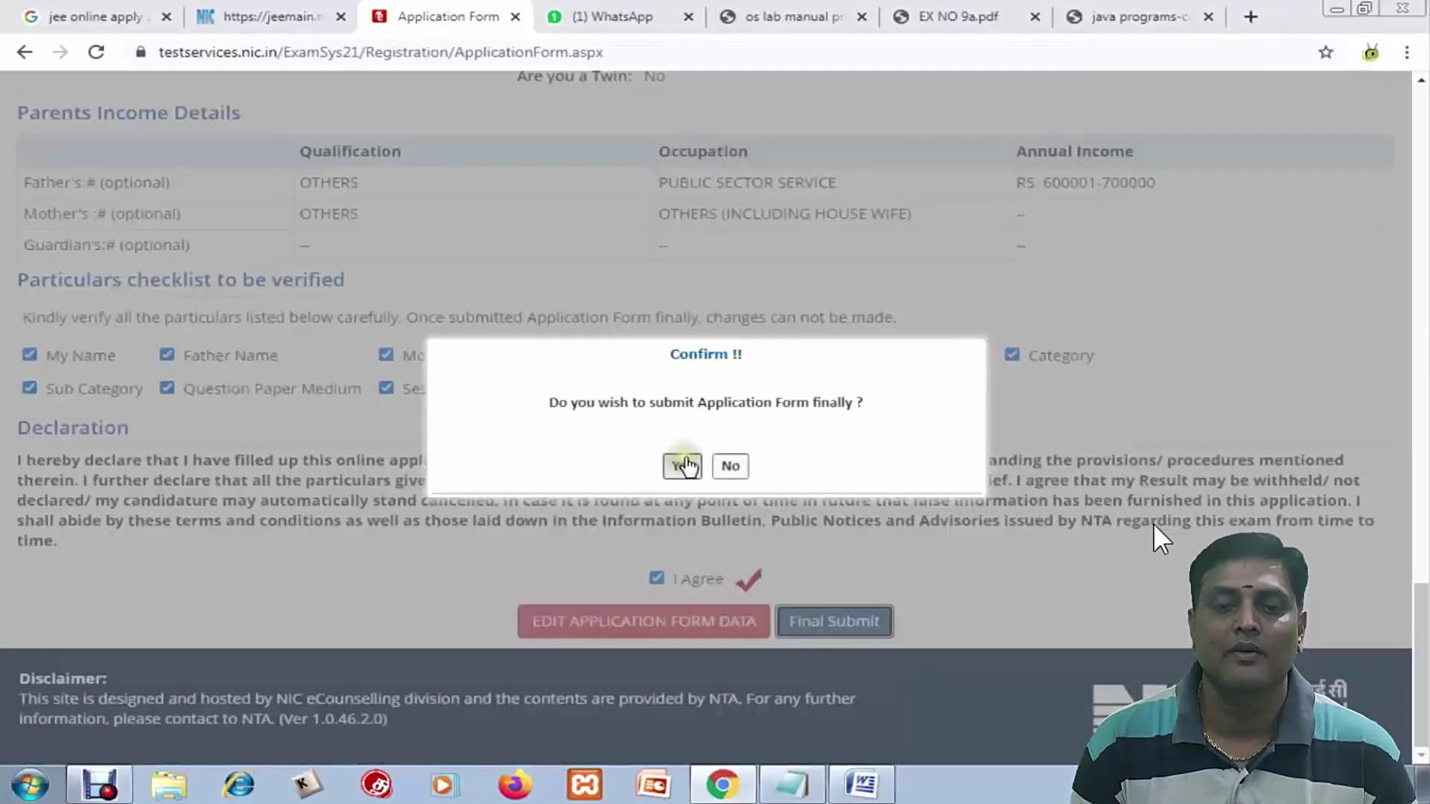
pyautogui.click(684, 466)
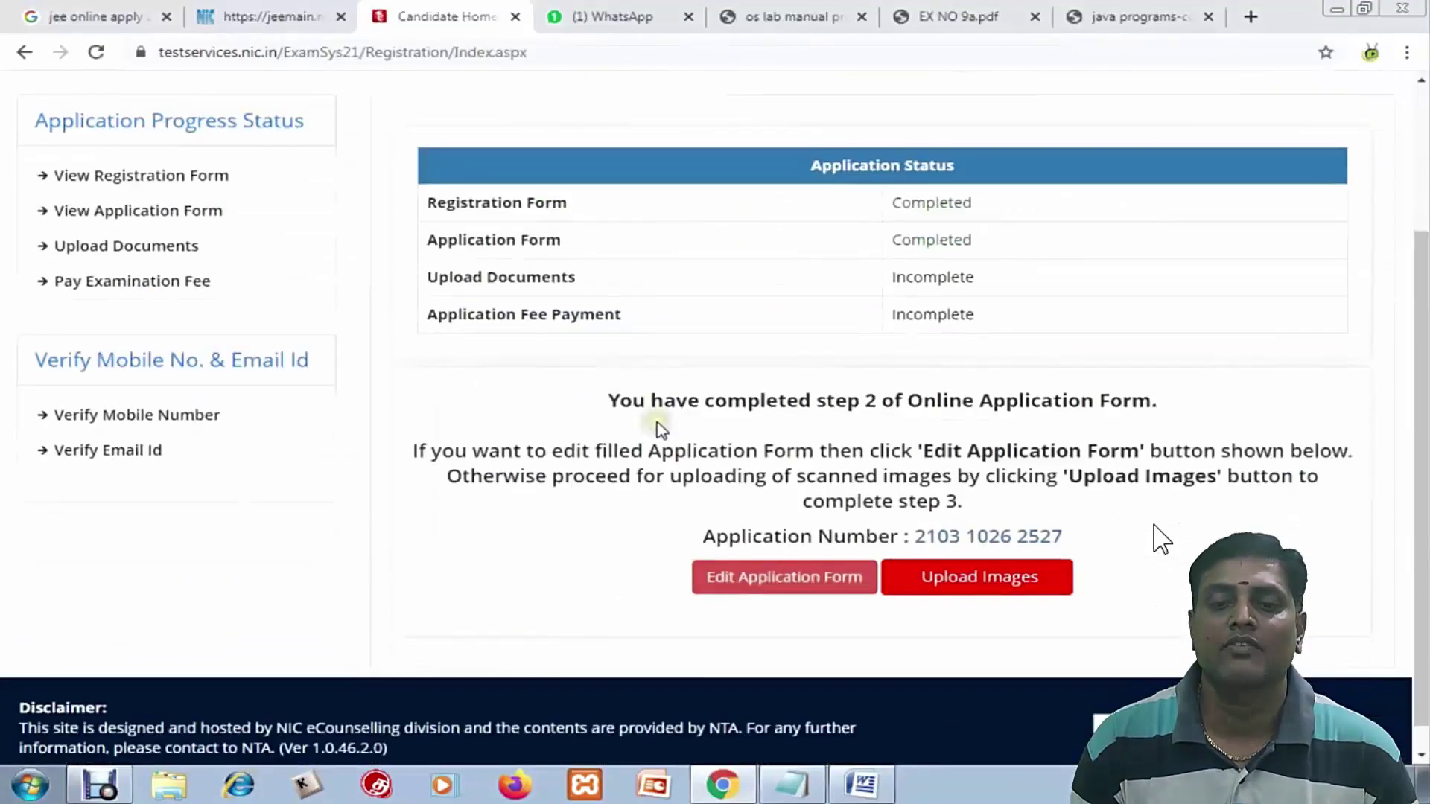
# Scroll down the candidate home page and go to Upload Images
pyautogui.scroll(-3, 652, 418)
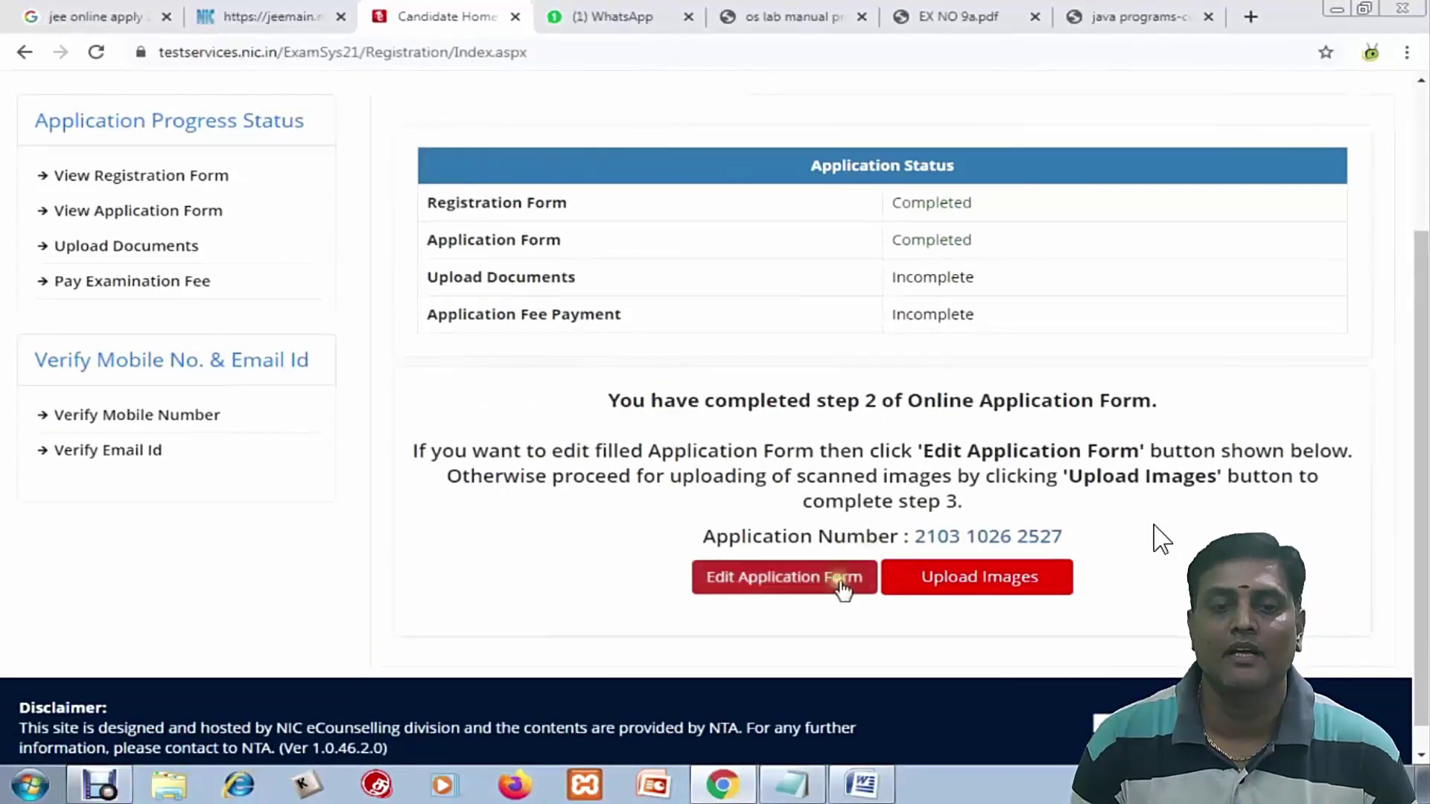
pyautogui.click(938, 587)
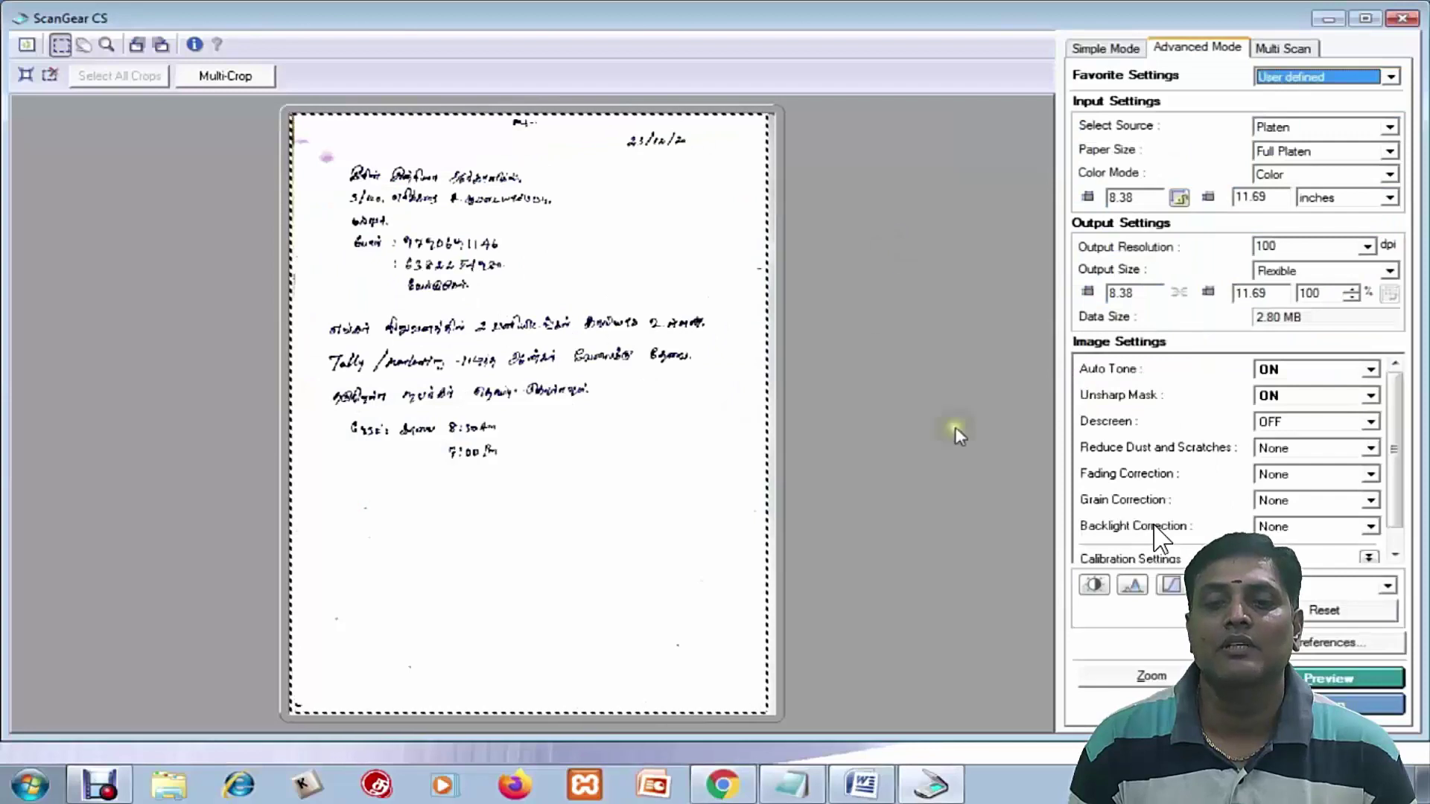
# Preview the page at 300 dpi, crop the photo and signature, then scan and save both images
pyautogui.click(1368, 246)
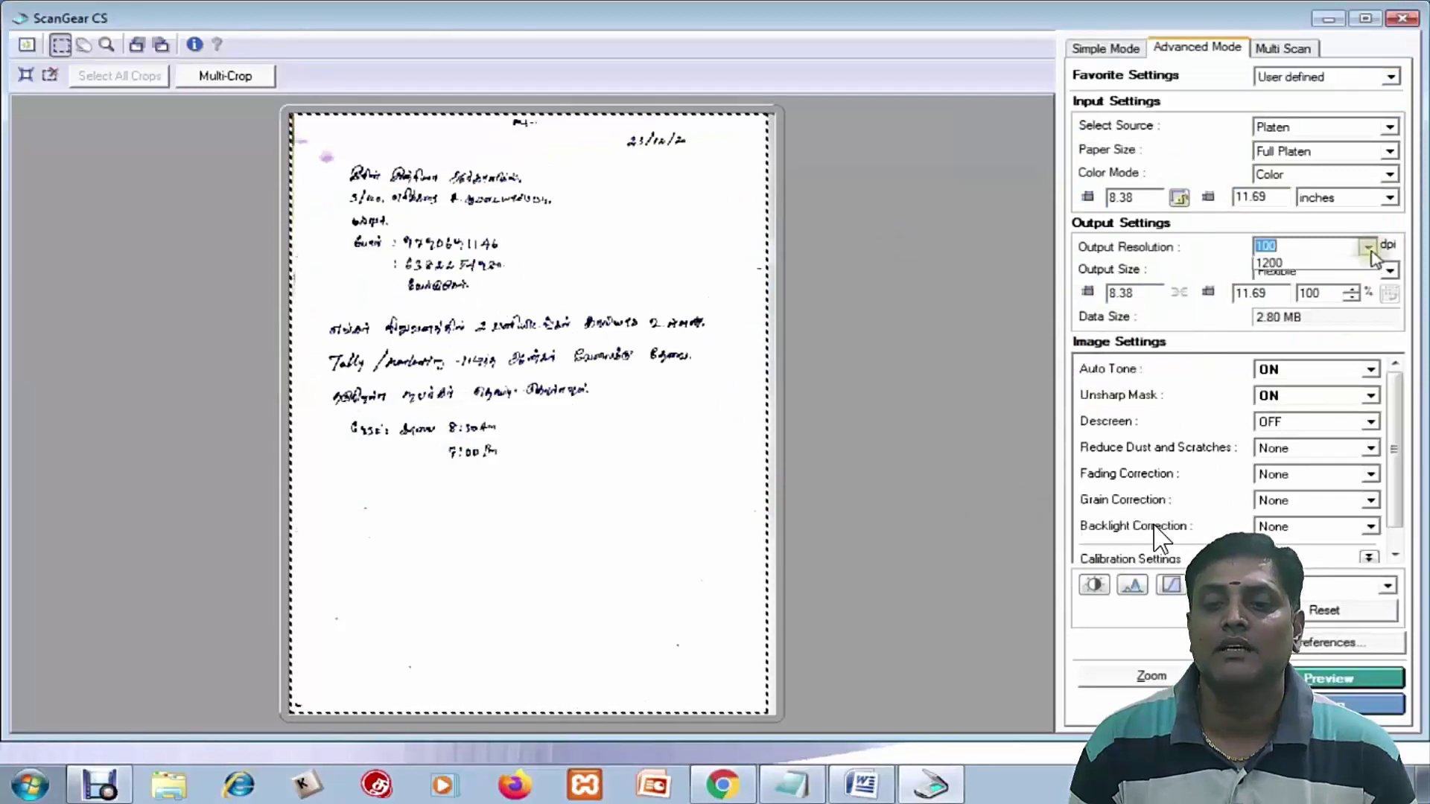
pyautogui.click(1277, 328)
pyautogui.click(1328, 677)
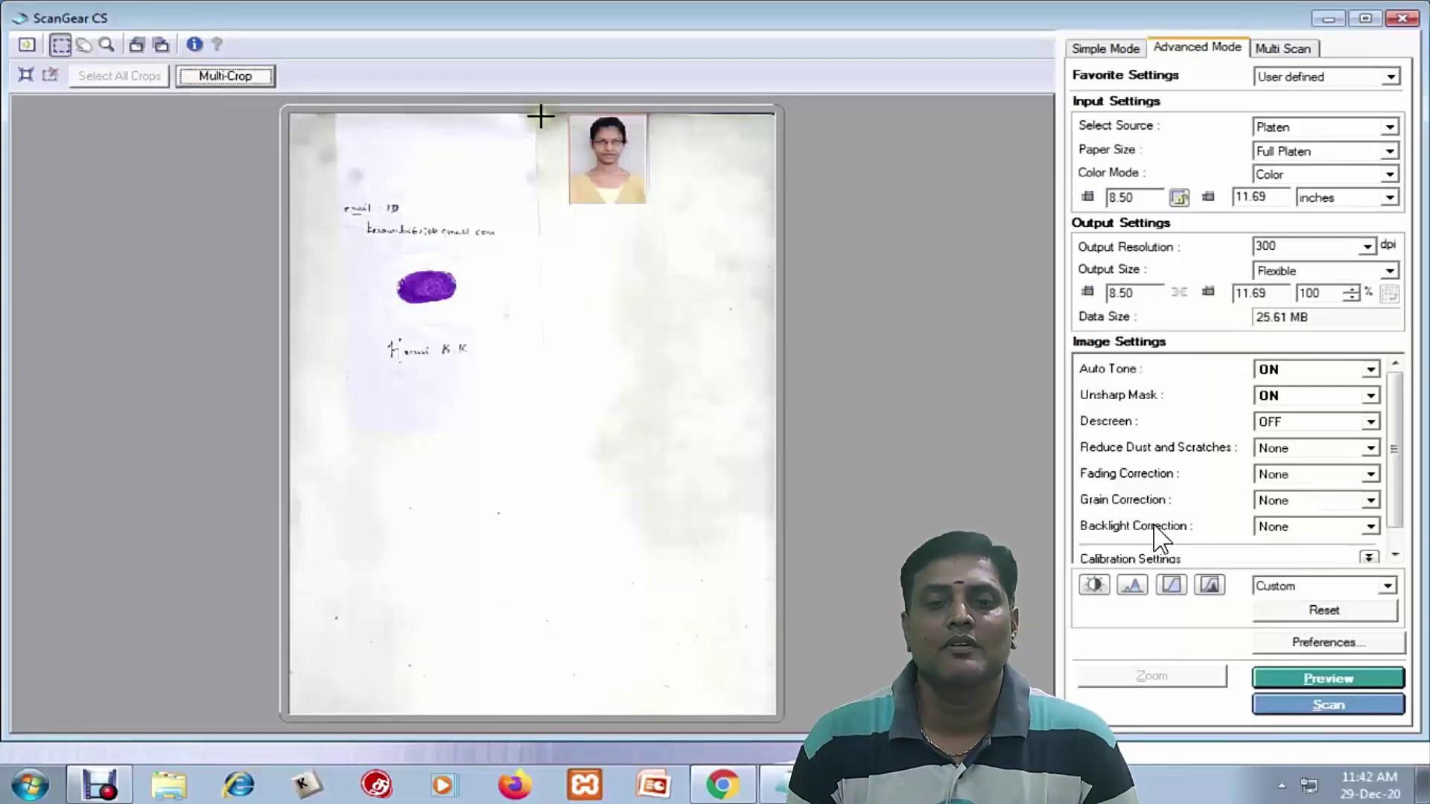
pyautogui.moveTo(569, 116); pyautogui.dragTo(641, 204)
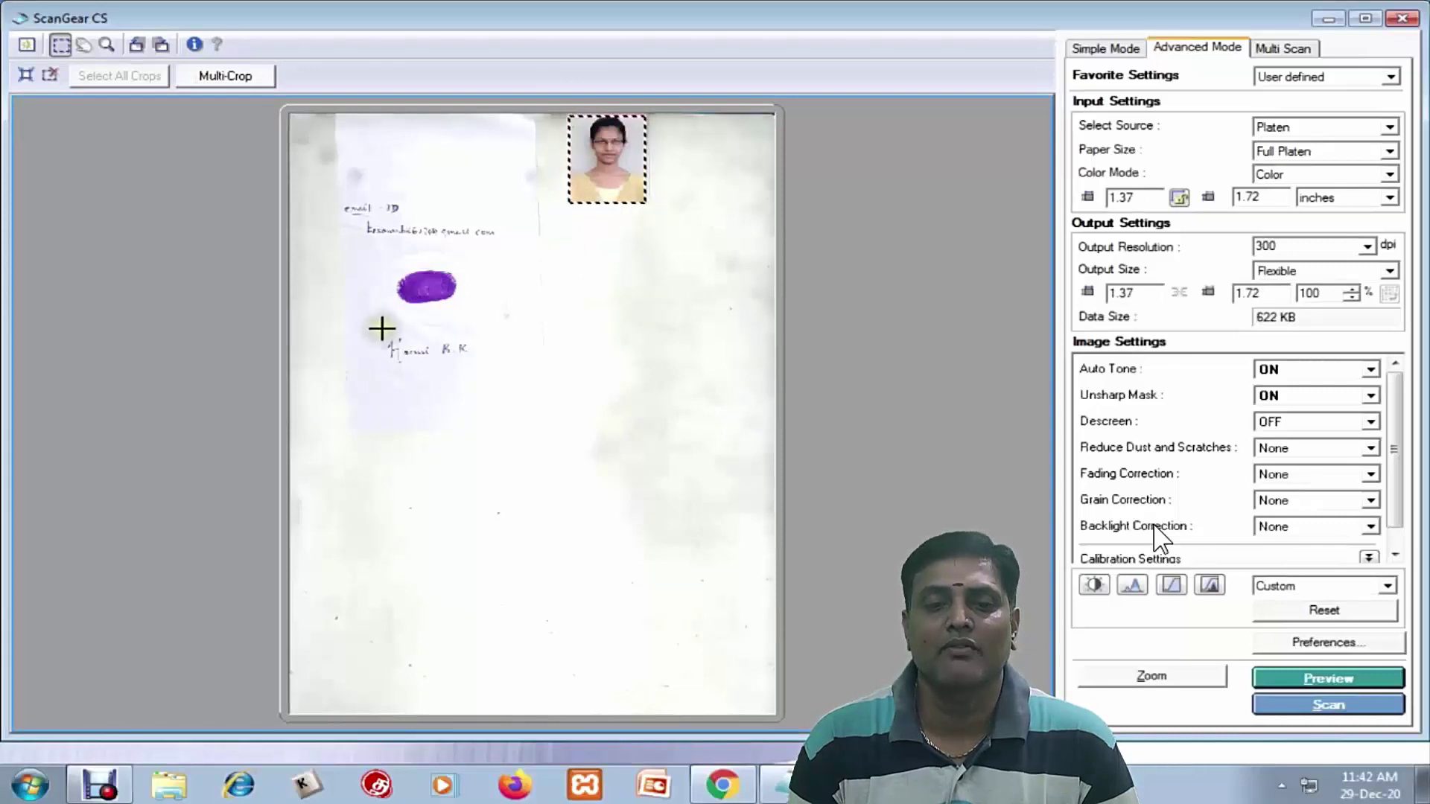
pyautogui.moveTo(383, 329); pyautogui.dragTo(482, 371)
pyautogui.click(1333, 705)
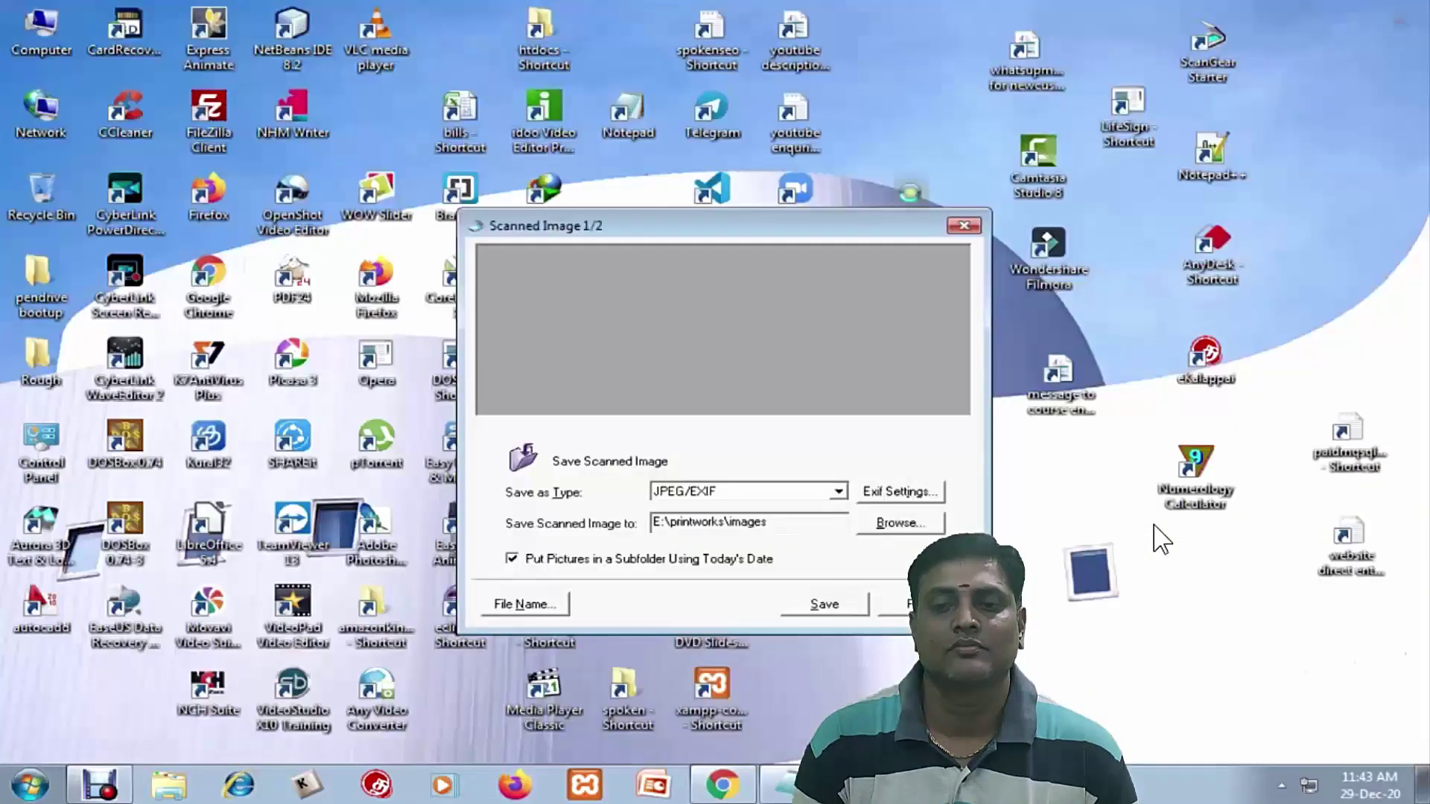
pyautogui.click(822, 605)
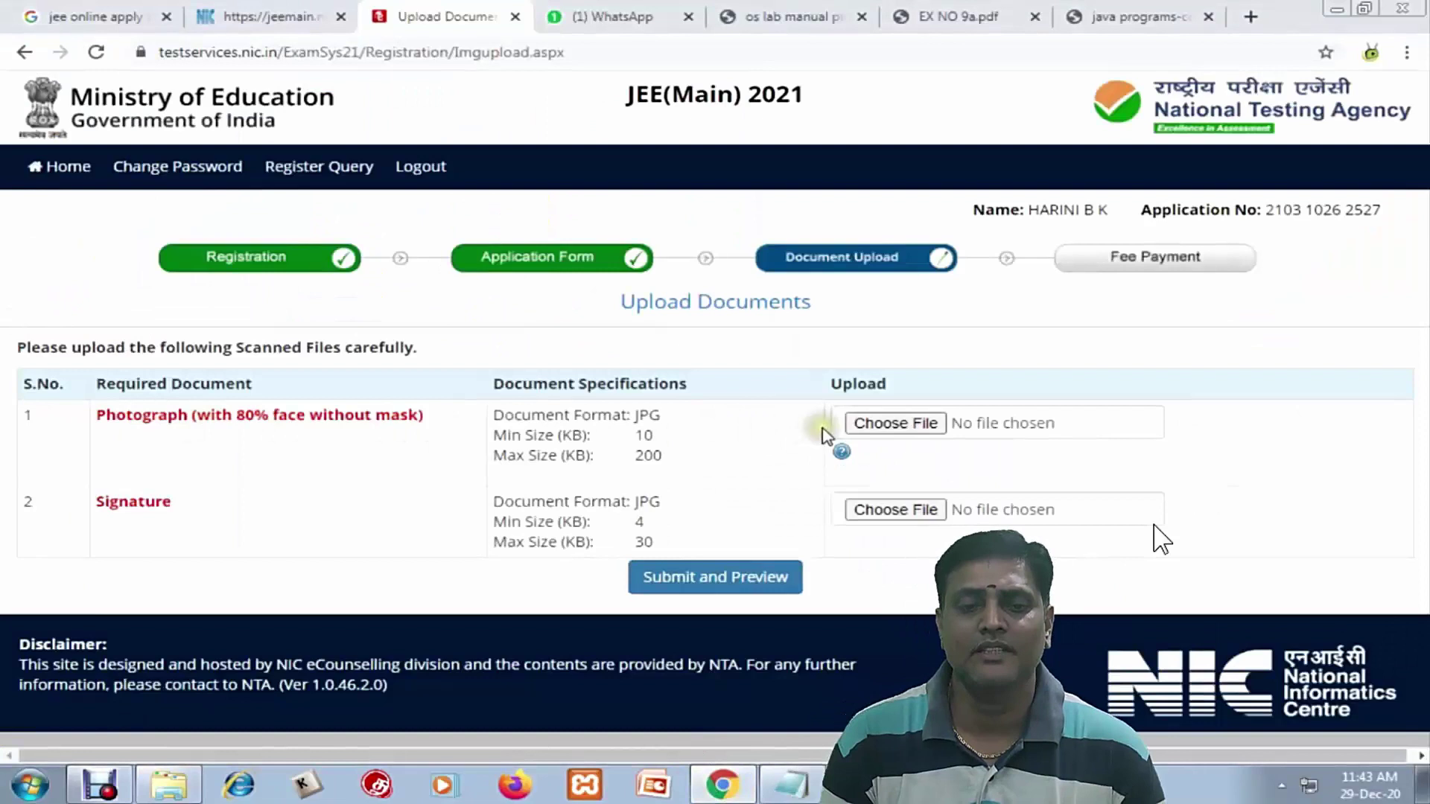
pyautogui.click(870, 424)
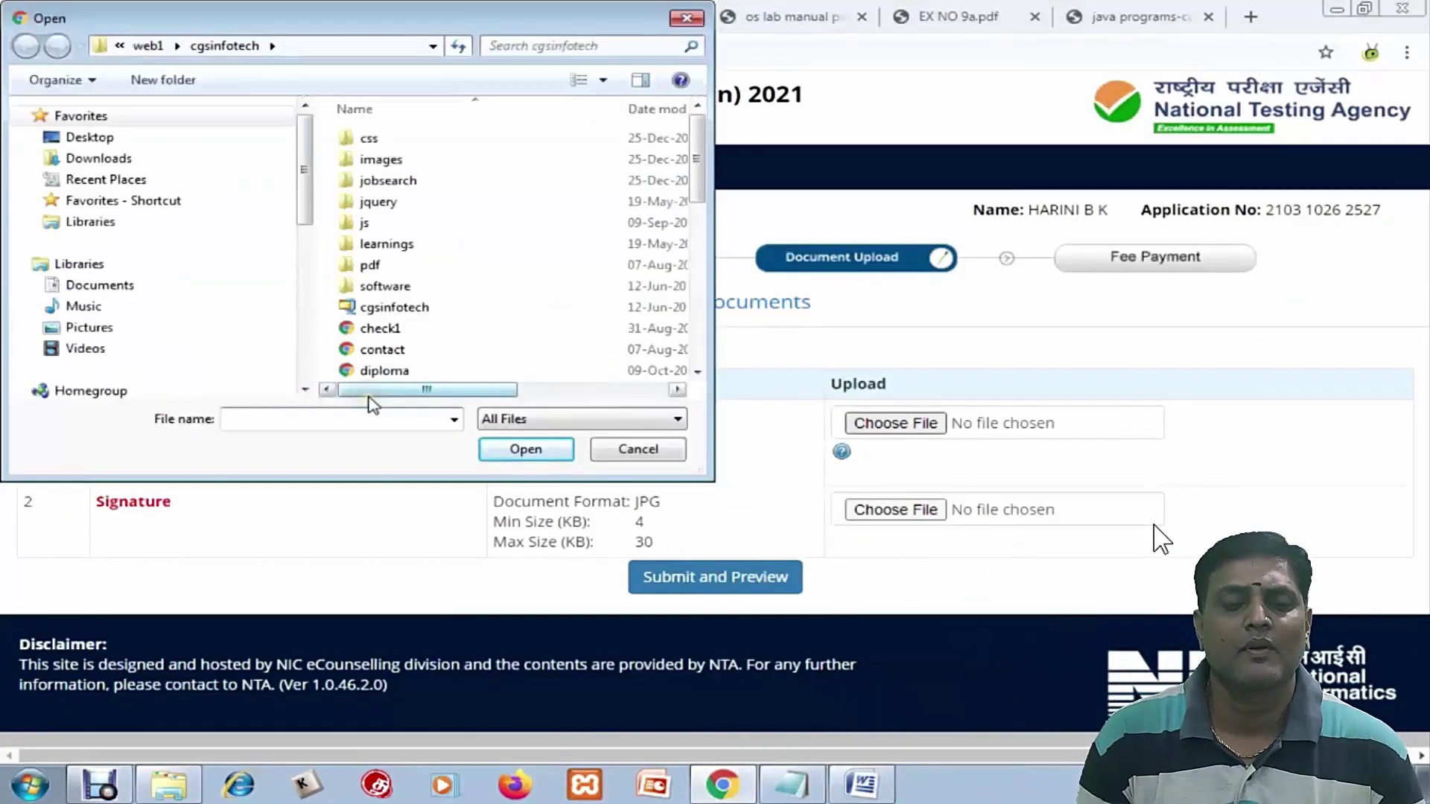
# Upload IMAGE0096 from the scanned images folder as the photograph
pyautogui.click(372, 418)
pyautogui.write('E:\\printworks\\images\\2020-12-29')
pyautogui.press('Return')
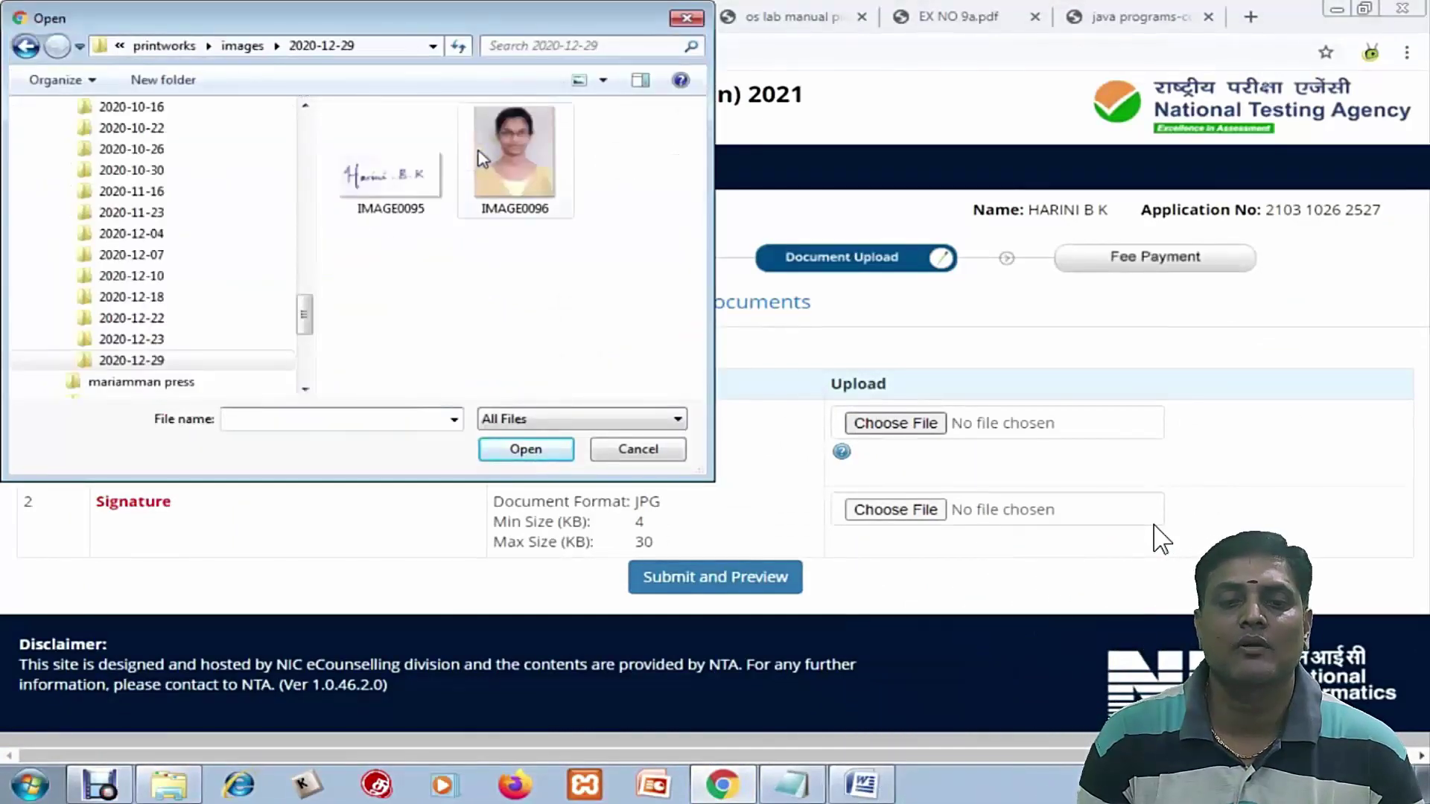
pyautogui.click(478, 151)
pyautogui.moveTo(463, 16); pyautogui.dragTo(854, 76)
pyautogui.click(907, 500)
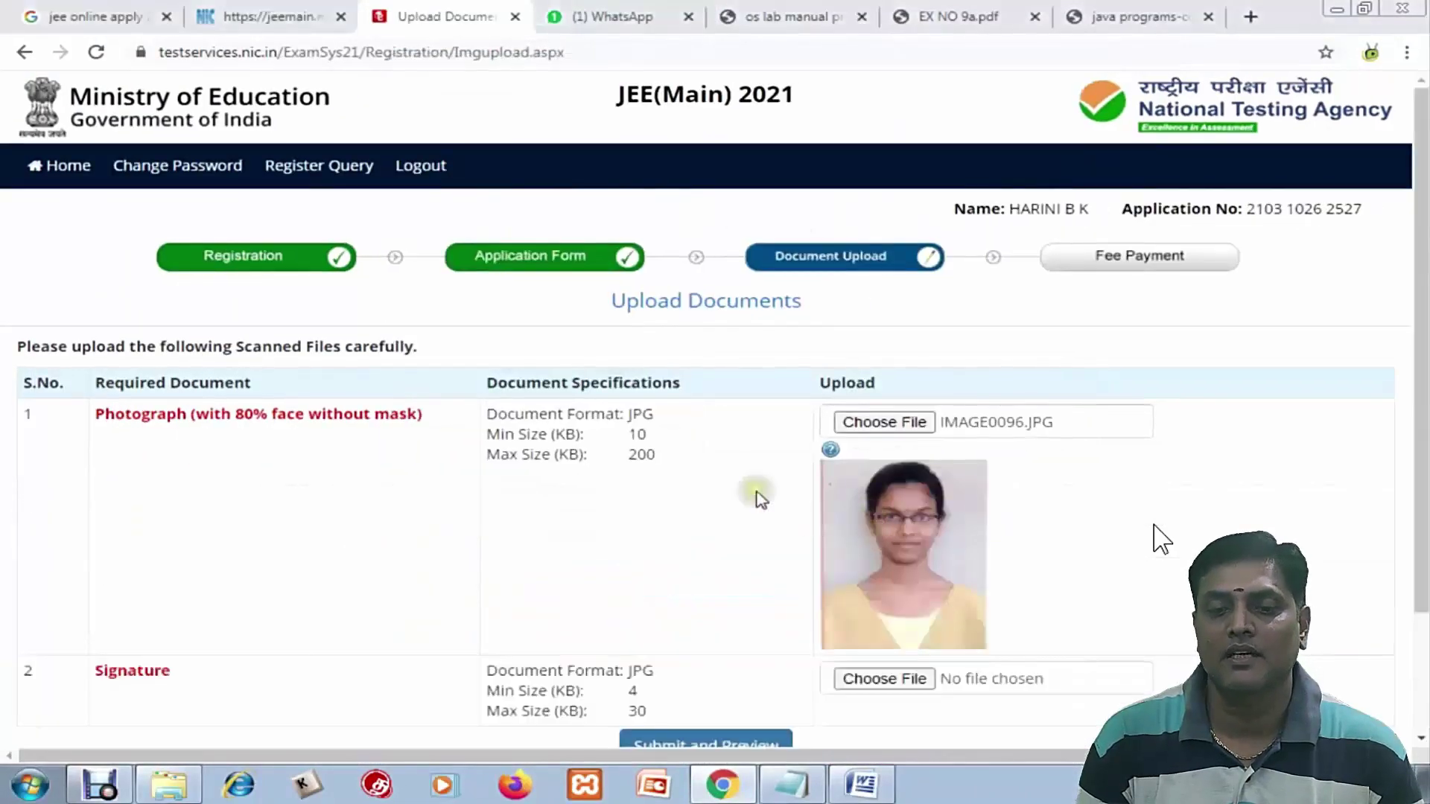
# Upload IMAGE0095 as the signature and submit the documents for preview
pyautogui.scroll(-2, 757, 498)
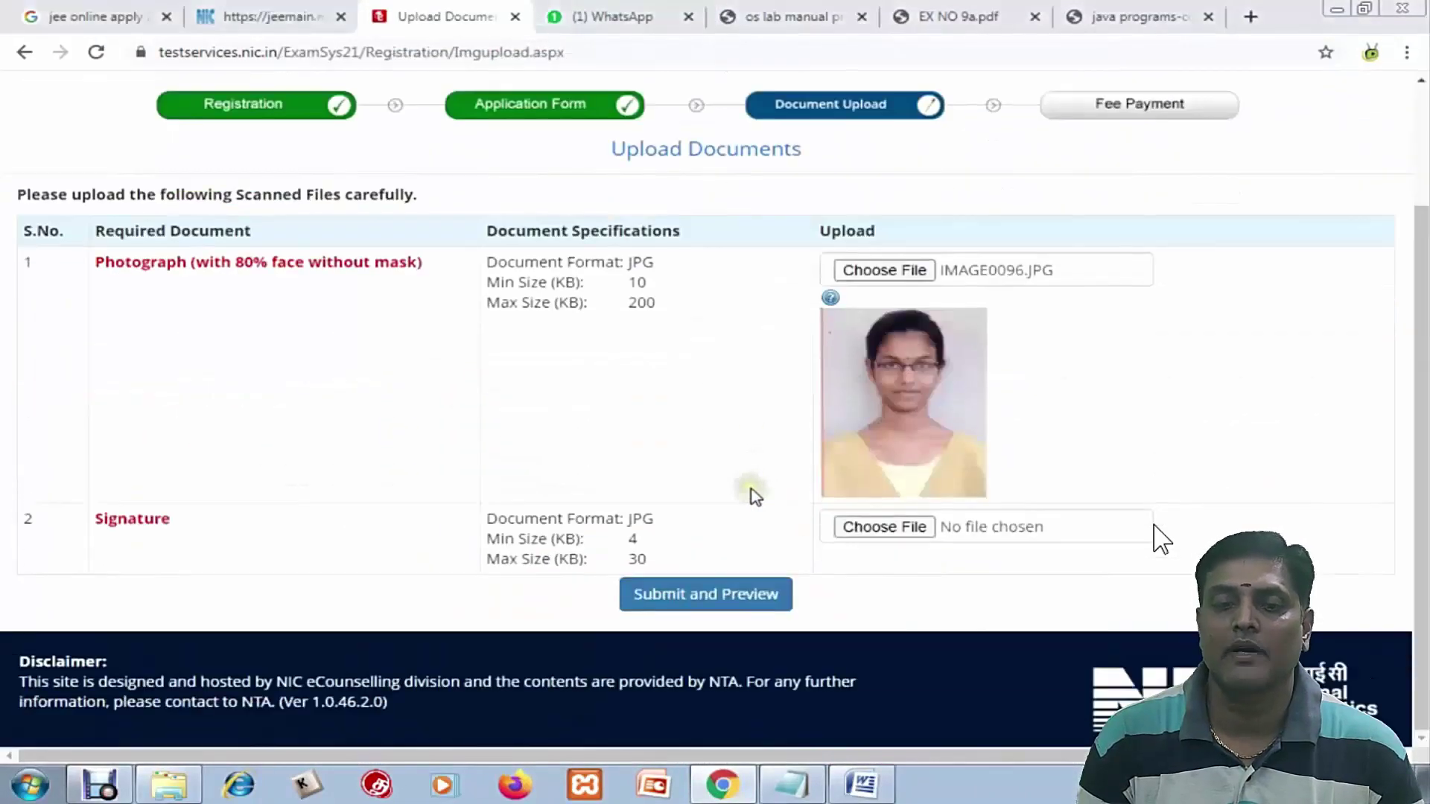
pyautogui.click(894, 535)
pyautogui.click(777, 216)
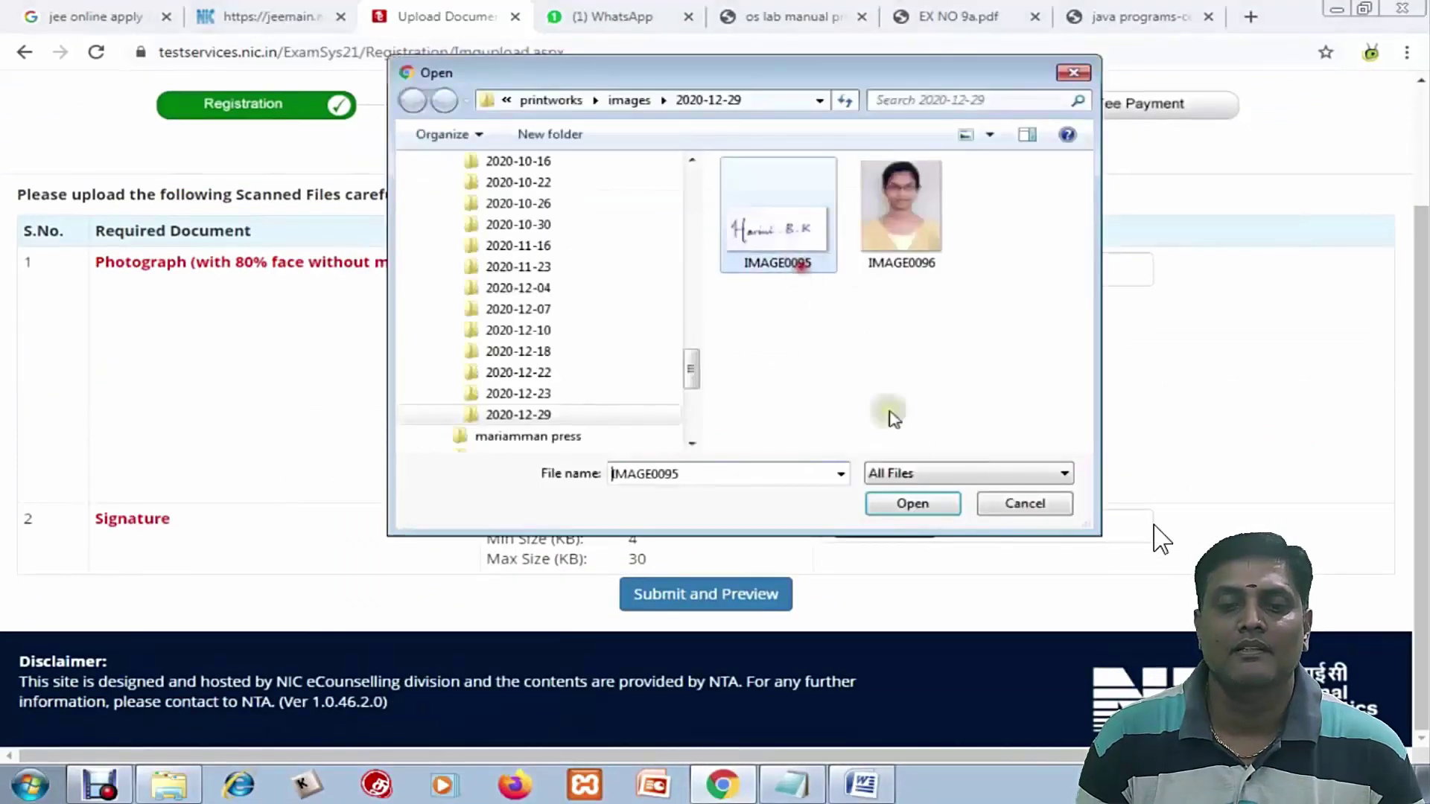
pyautogui.click(921, 507)
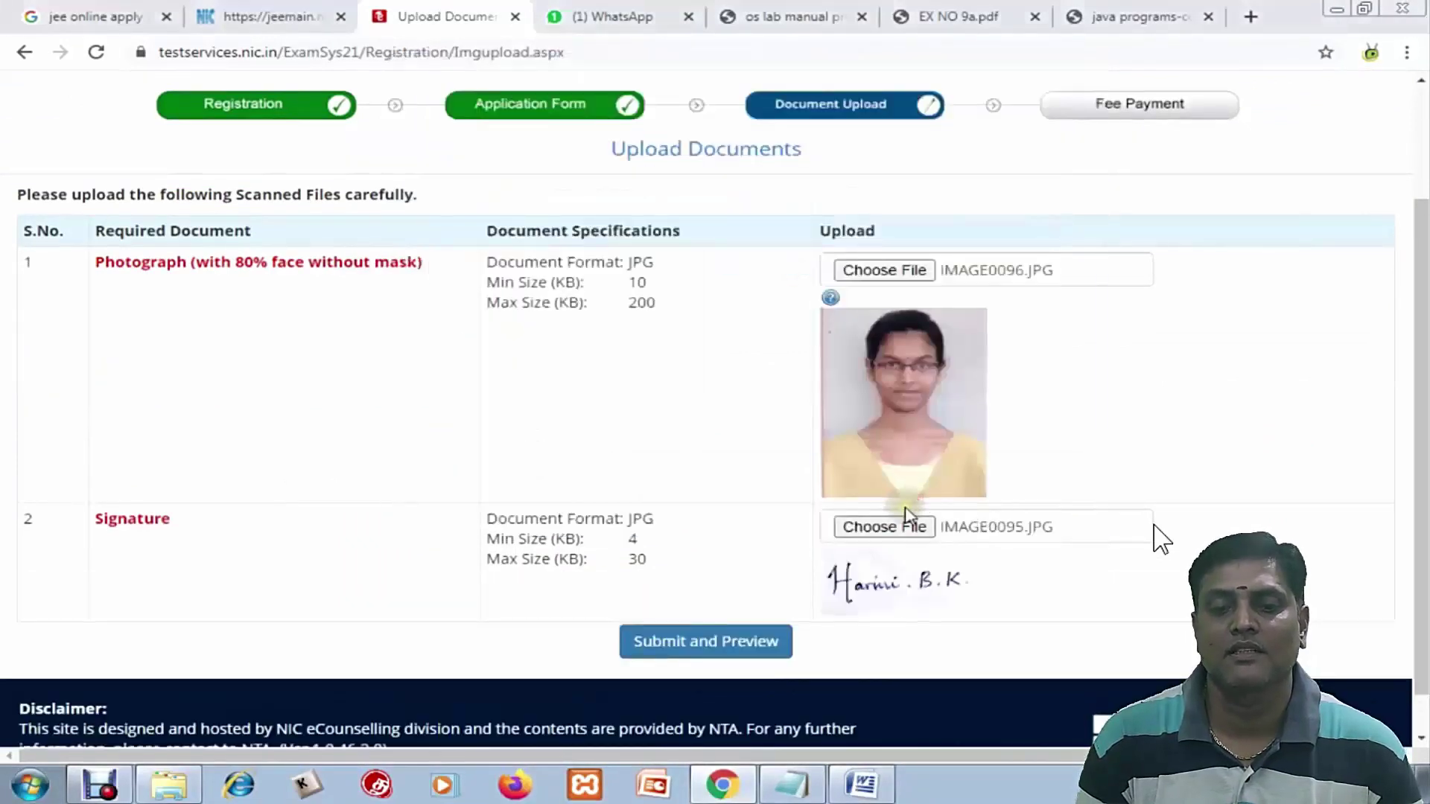
pyautogui.click(700, 642)
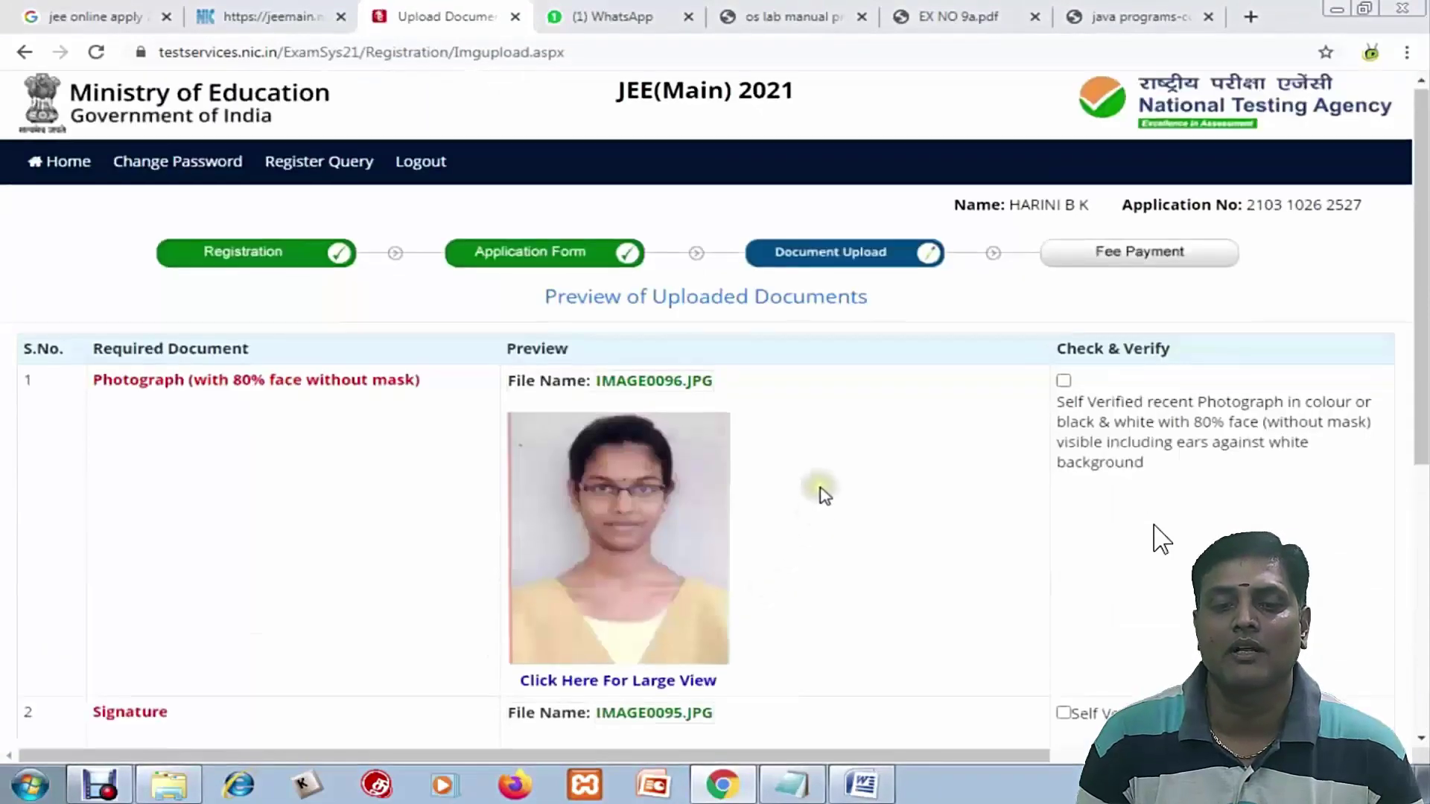
# Mark the uploaded photograph and signature as self-verified
pyautogui.scroll(-5, 857, 487)
pyautogui.scroll(3, 878, 483)
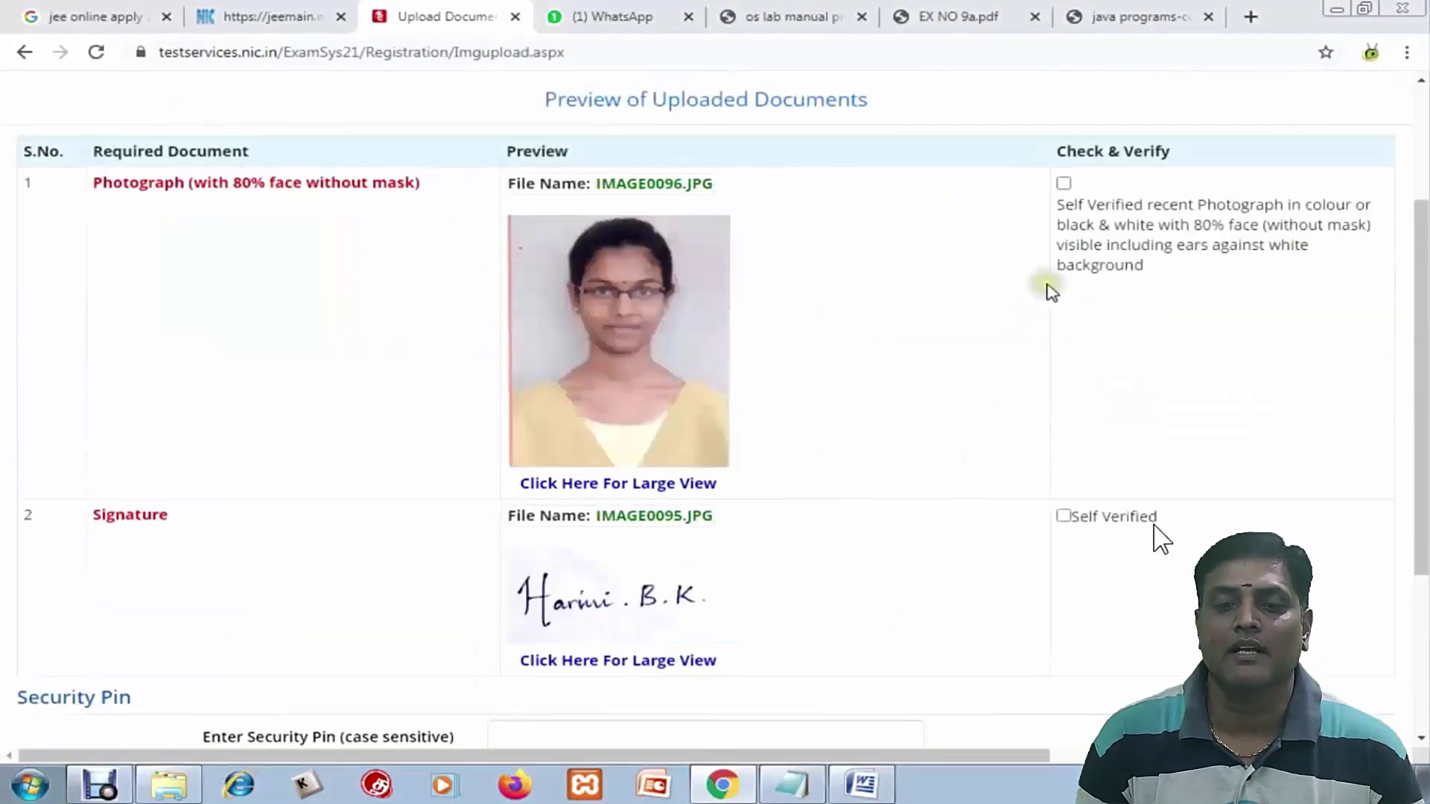
pyautogui.click(1064, 183)
pyautogui.click(1063, 517)
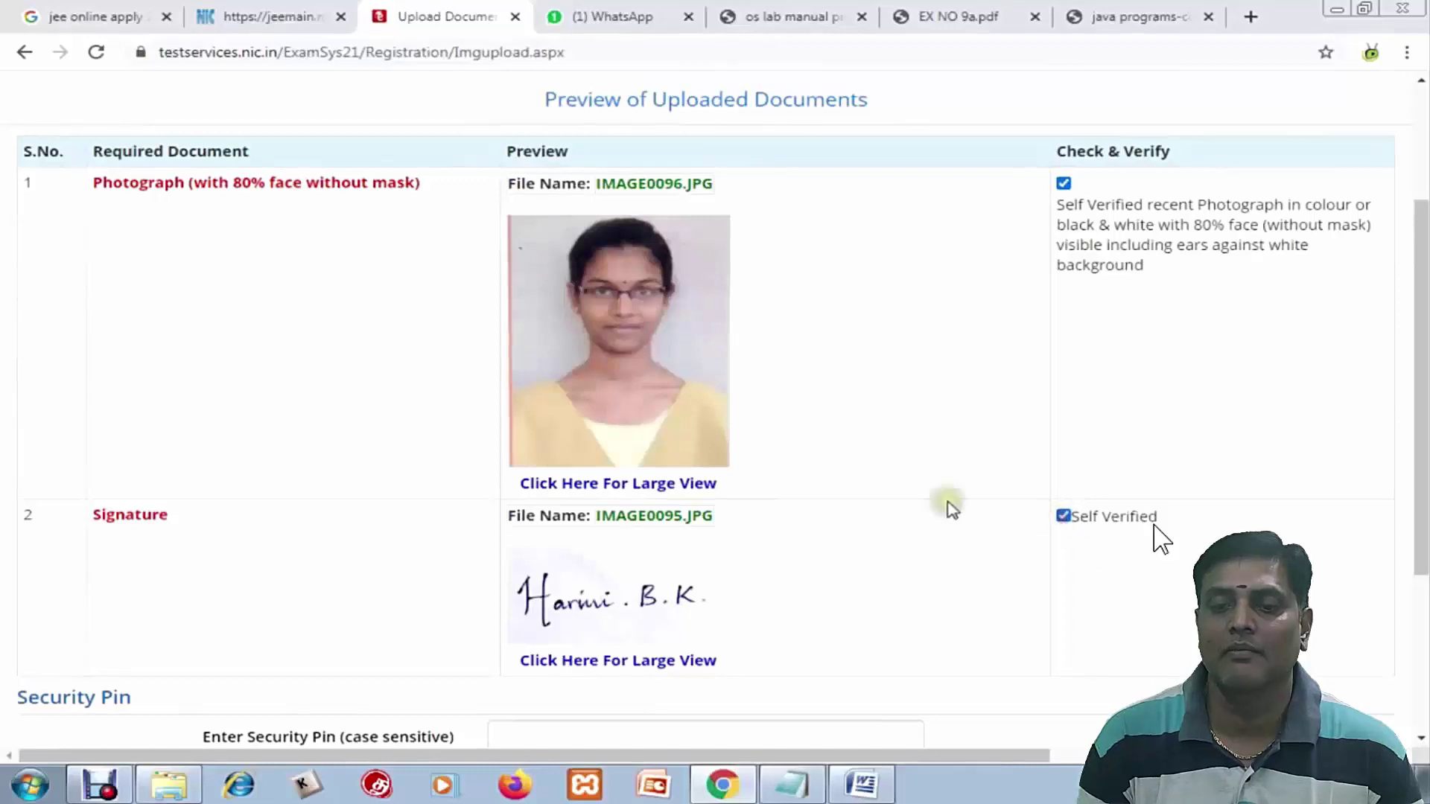
pyautogui.scroll(-3, 814, 489)
# Enter the security pin, confirm the documents were verified, upload them and dismiss the success alert
pyautogui.click(590, 528)
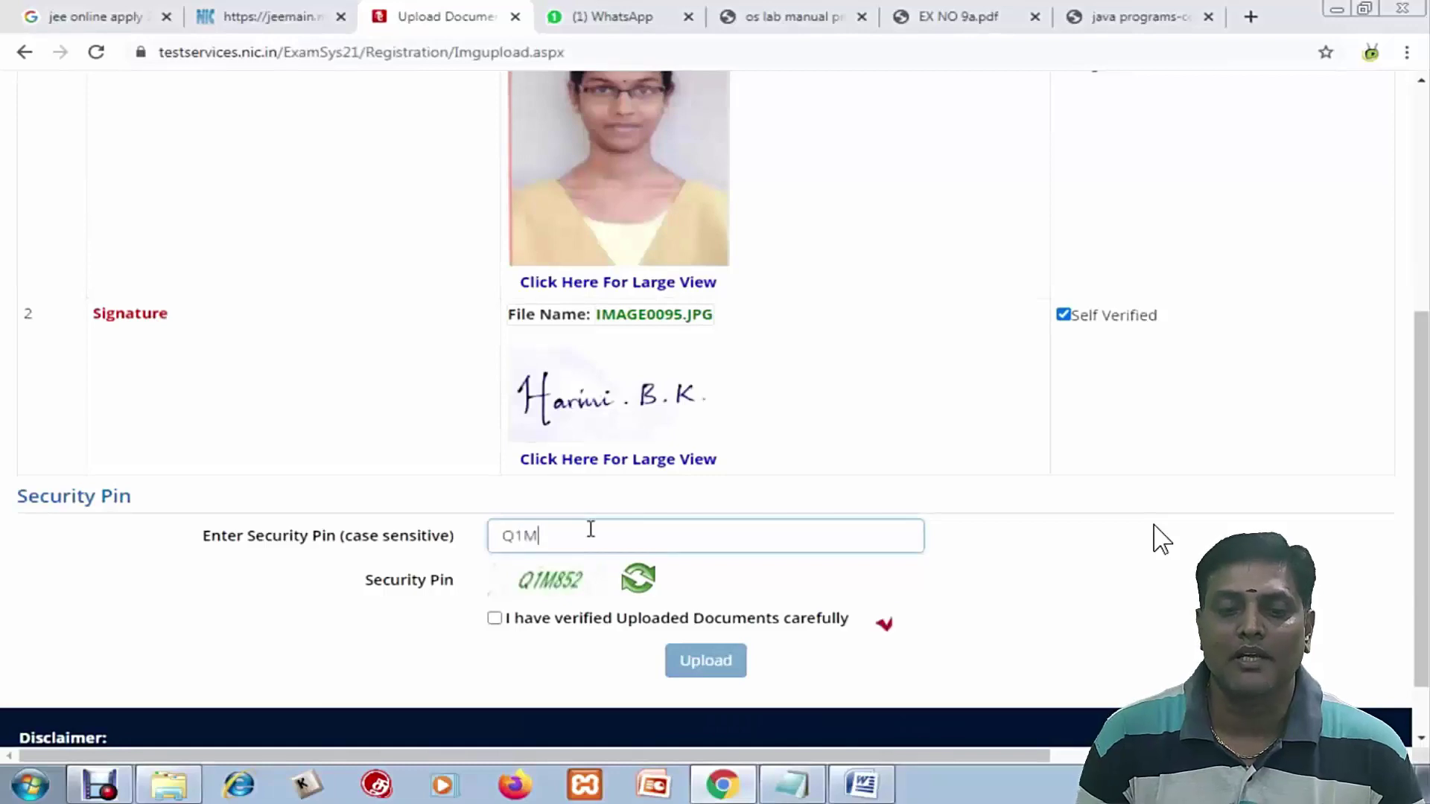
pyautogui.write('Q1M852')
pyautogui.click(495, 618)
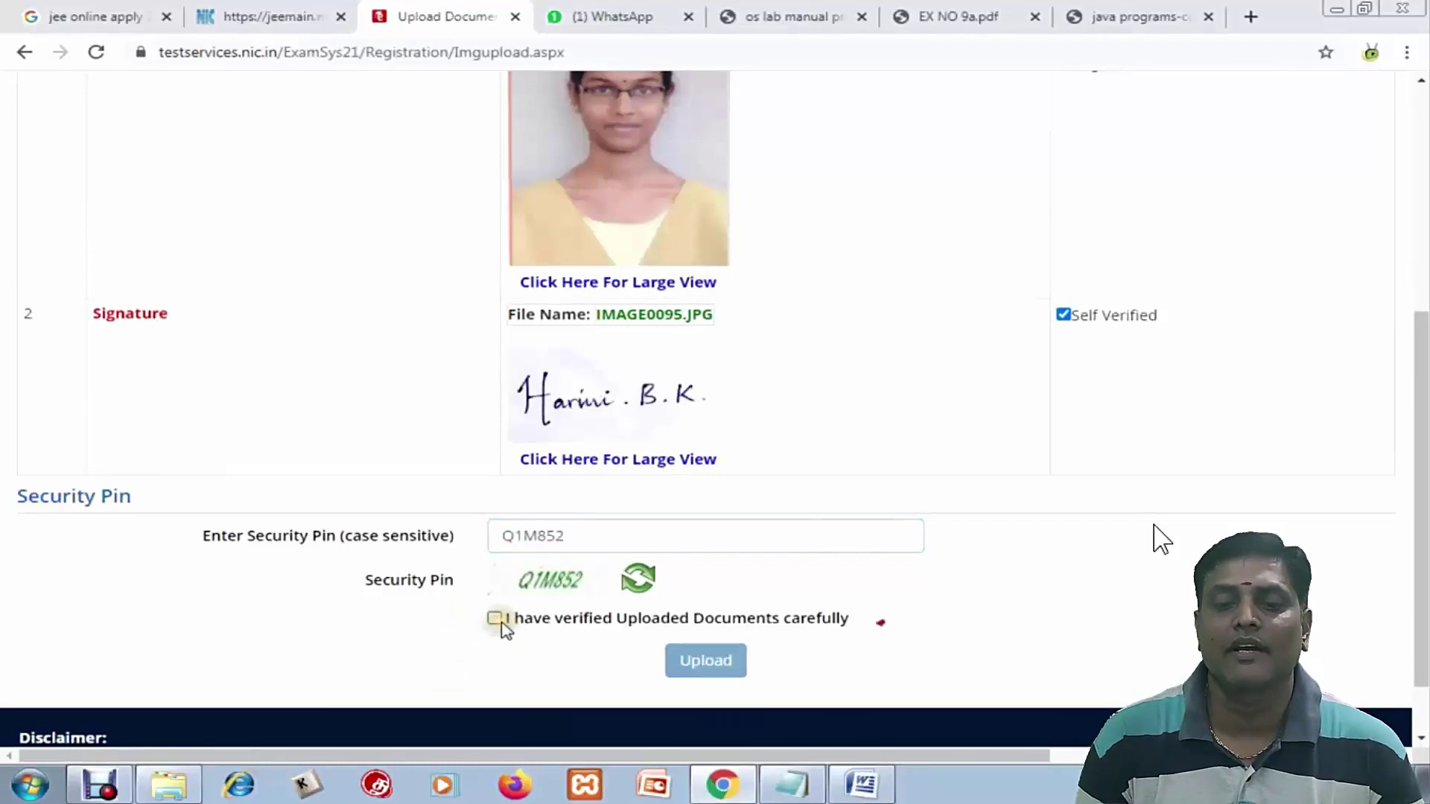
pyautogui.click(717, 660)
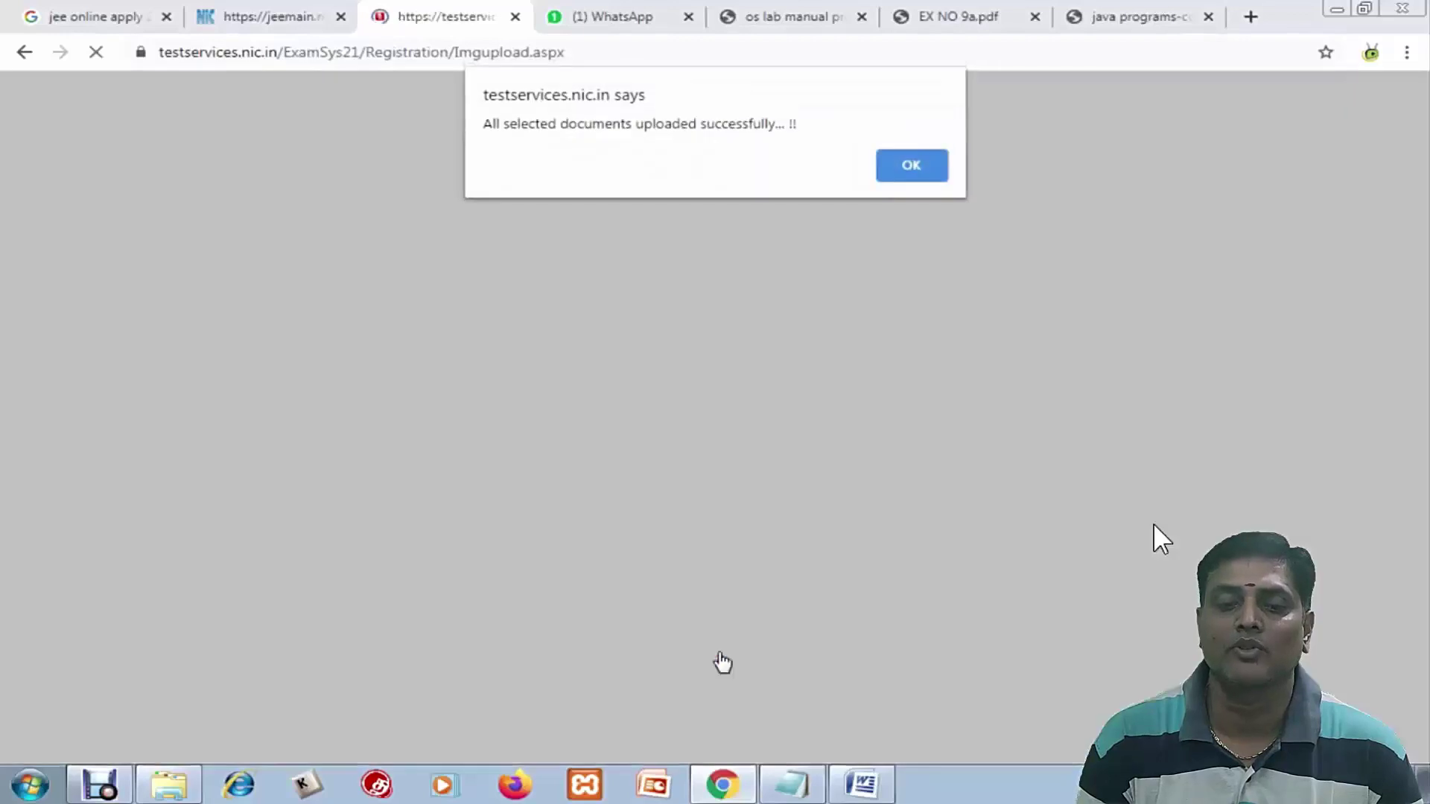
pyautogui.click(911, 164)
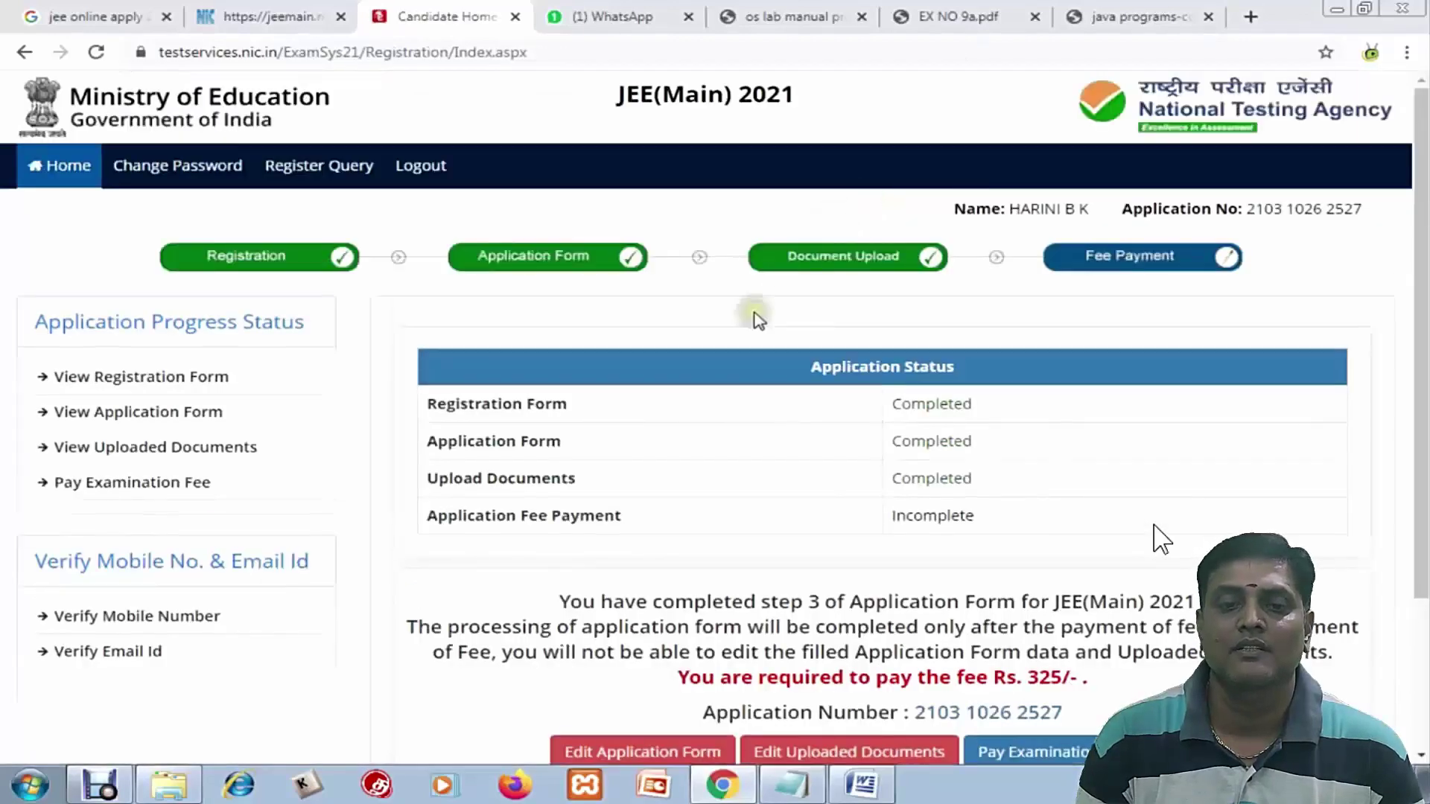
# Choose Online Payment for the Rs. 325 examination fee and confirm proceeding to payment
pyautogui.scroll(-3, 764, 395)
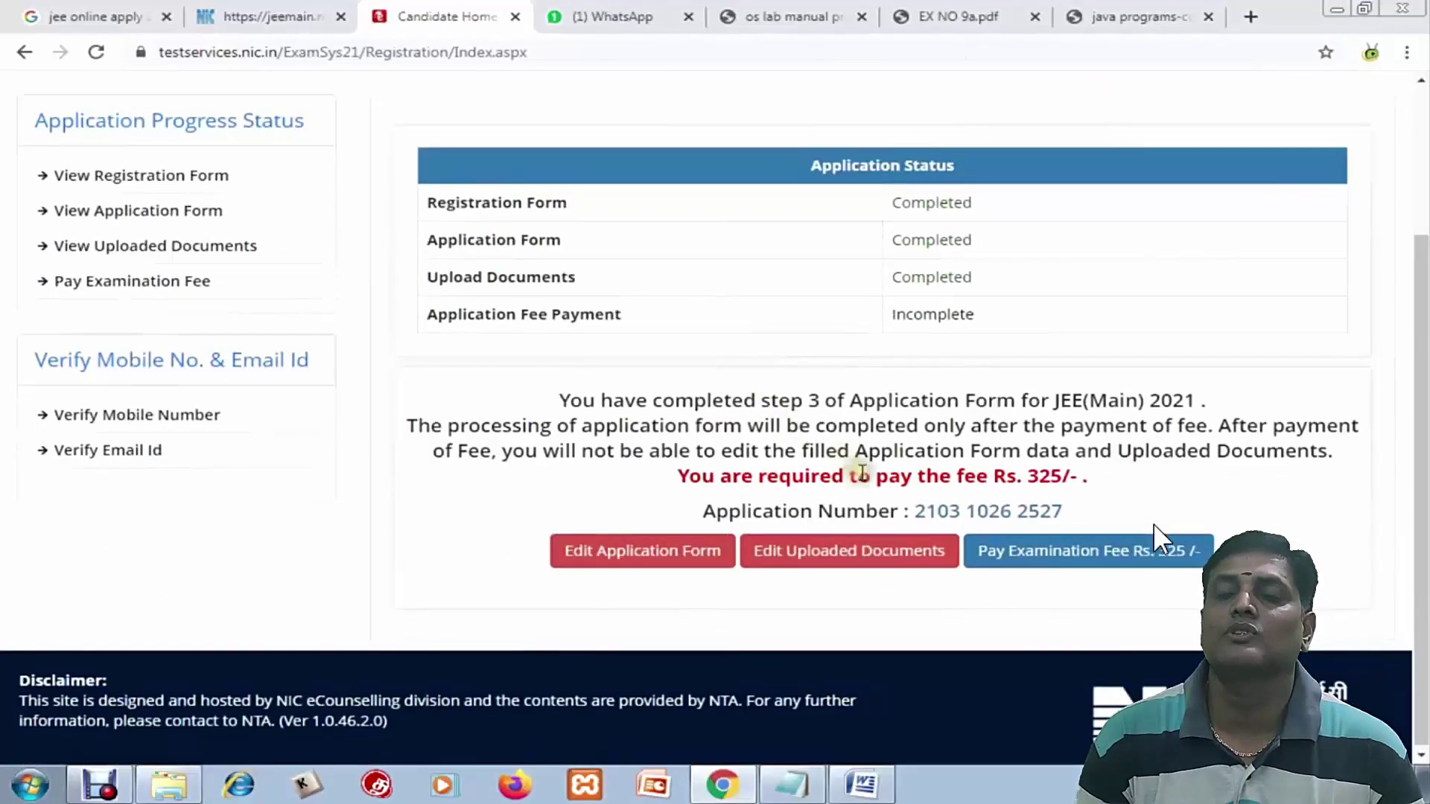
pyautogui.click(1010, 567)
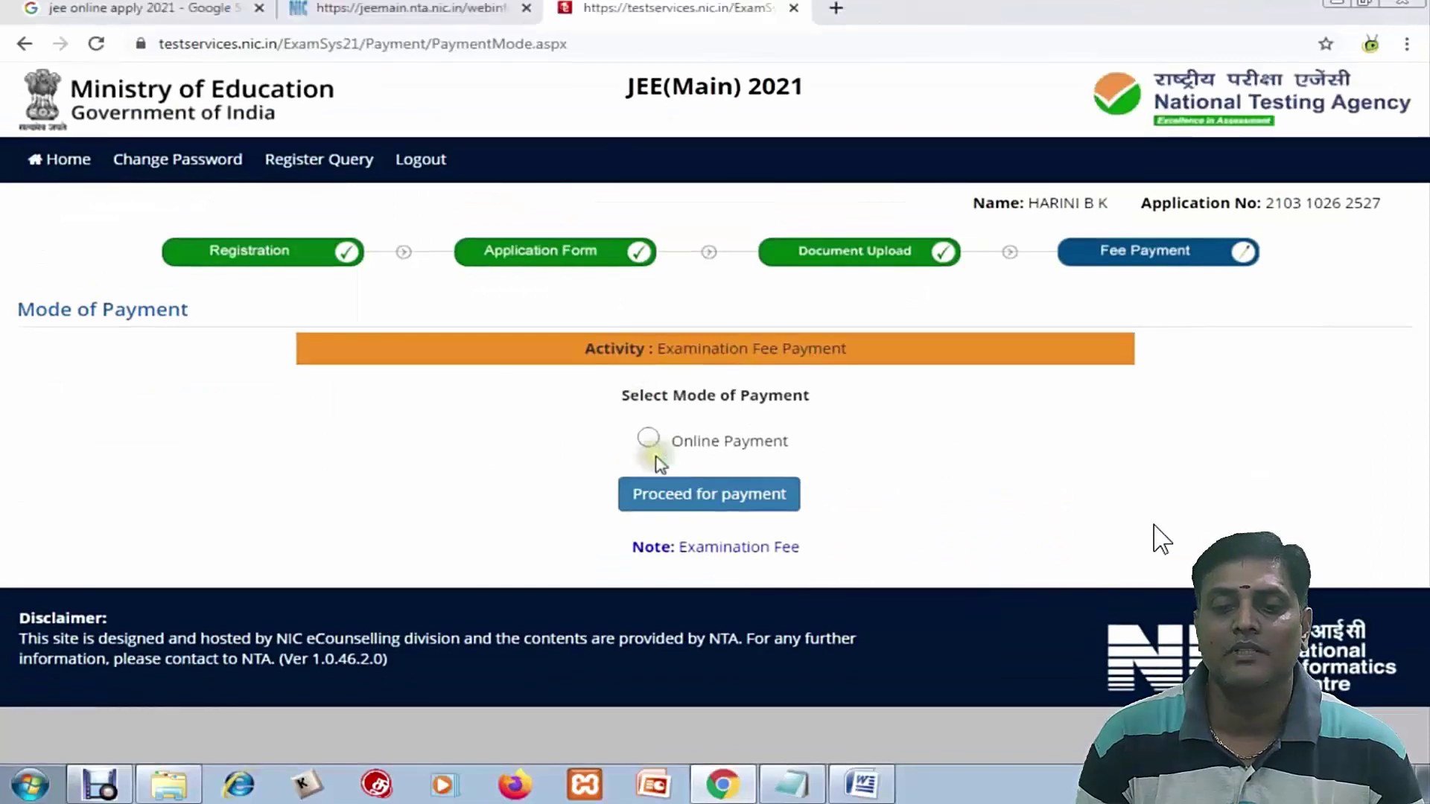
pyautogui.click(650, 439)
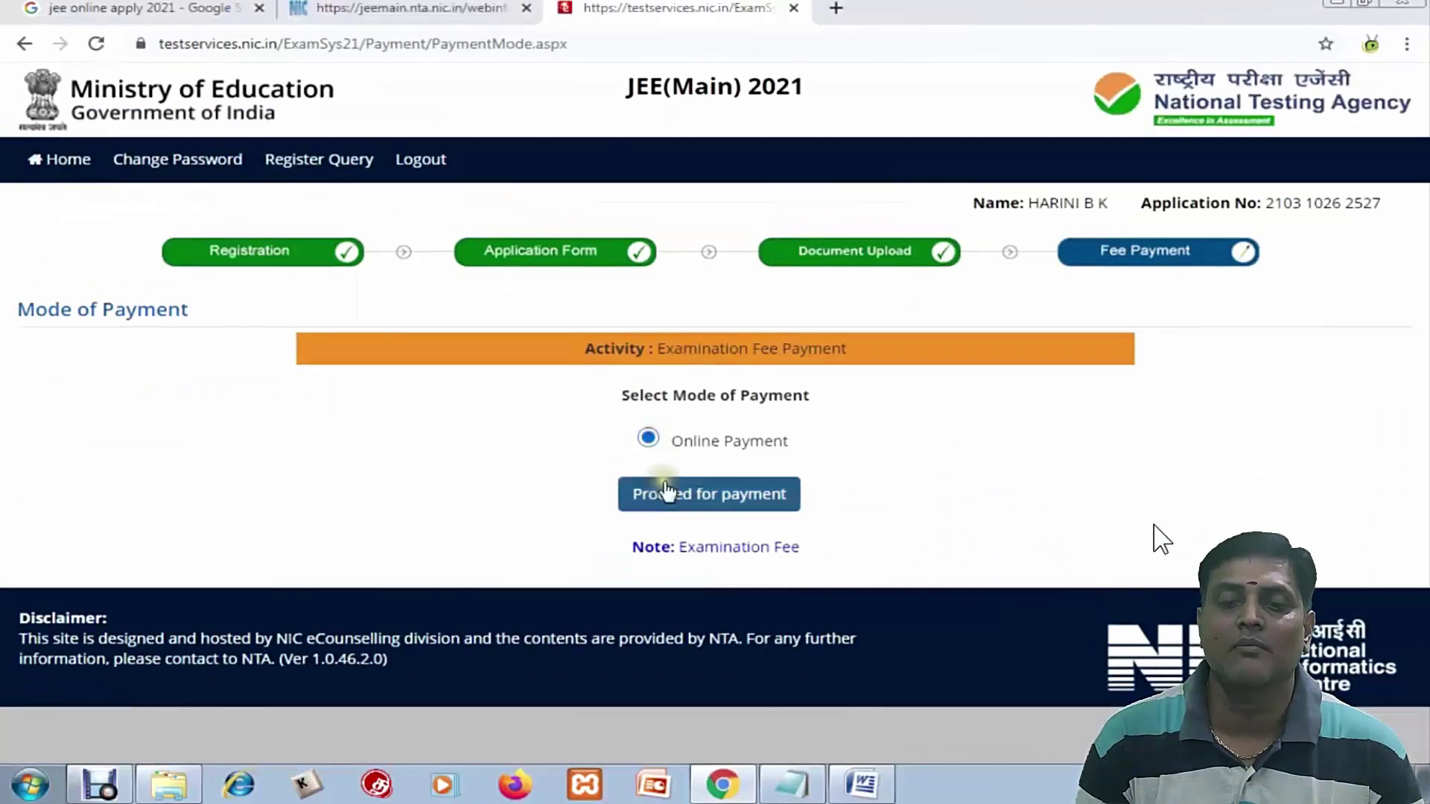
pyautogui.click(674, 495)
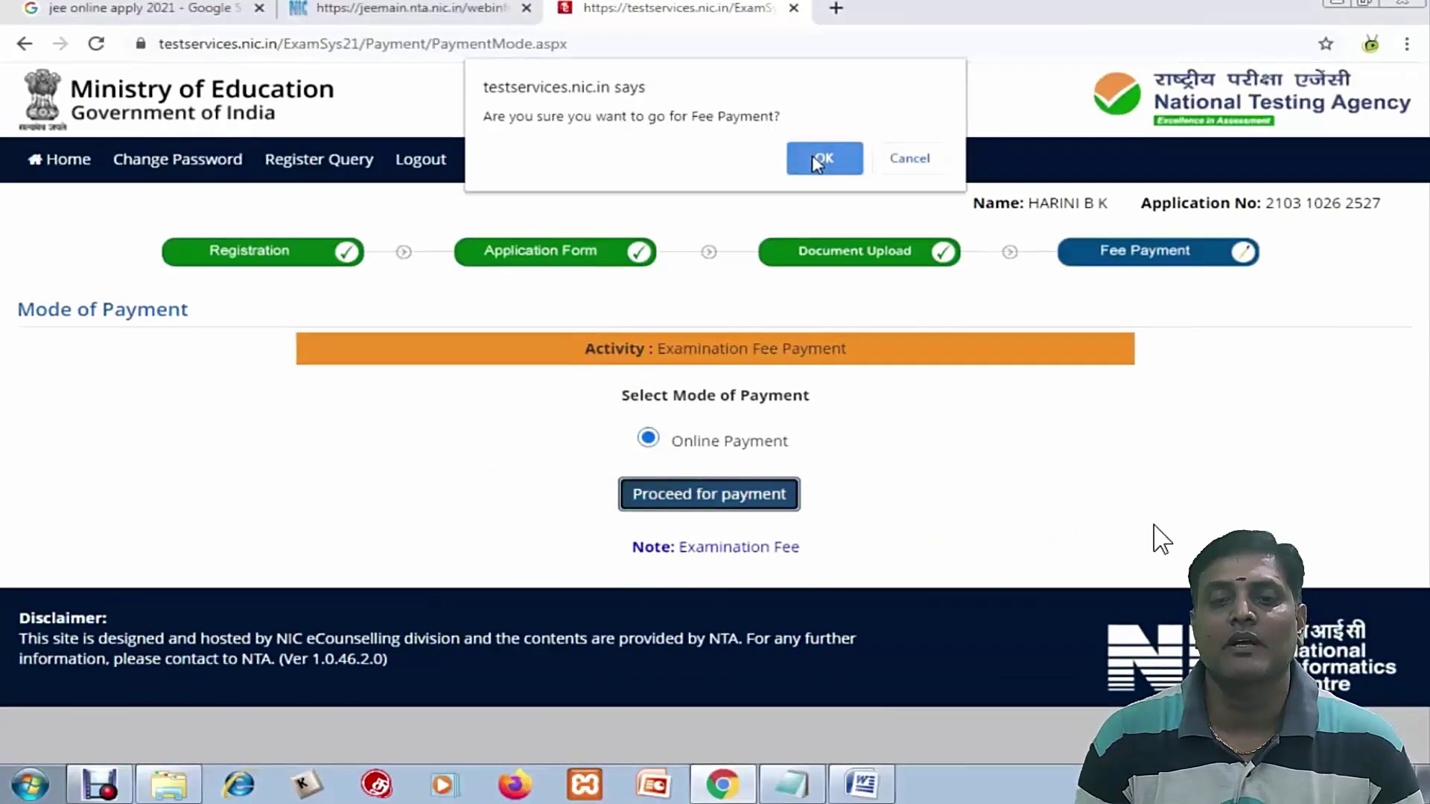
pyautogui.click(820, 160)
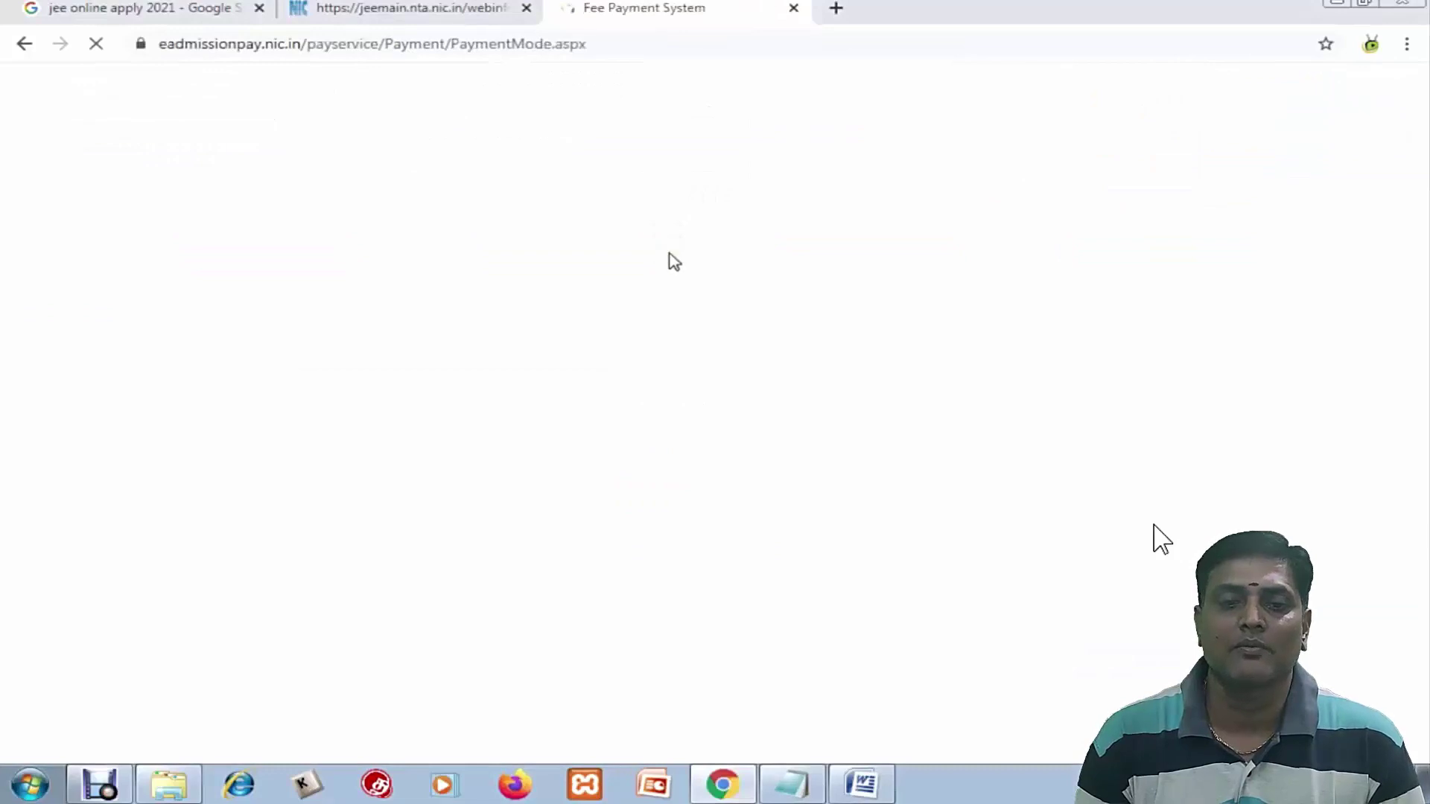
# Pay ₹329.72 via Paytm gateway using Net Banking with Indian Bank
pyautogui.scroll(-2, 674, 298)
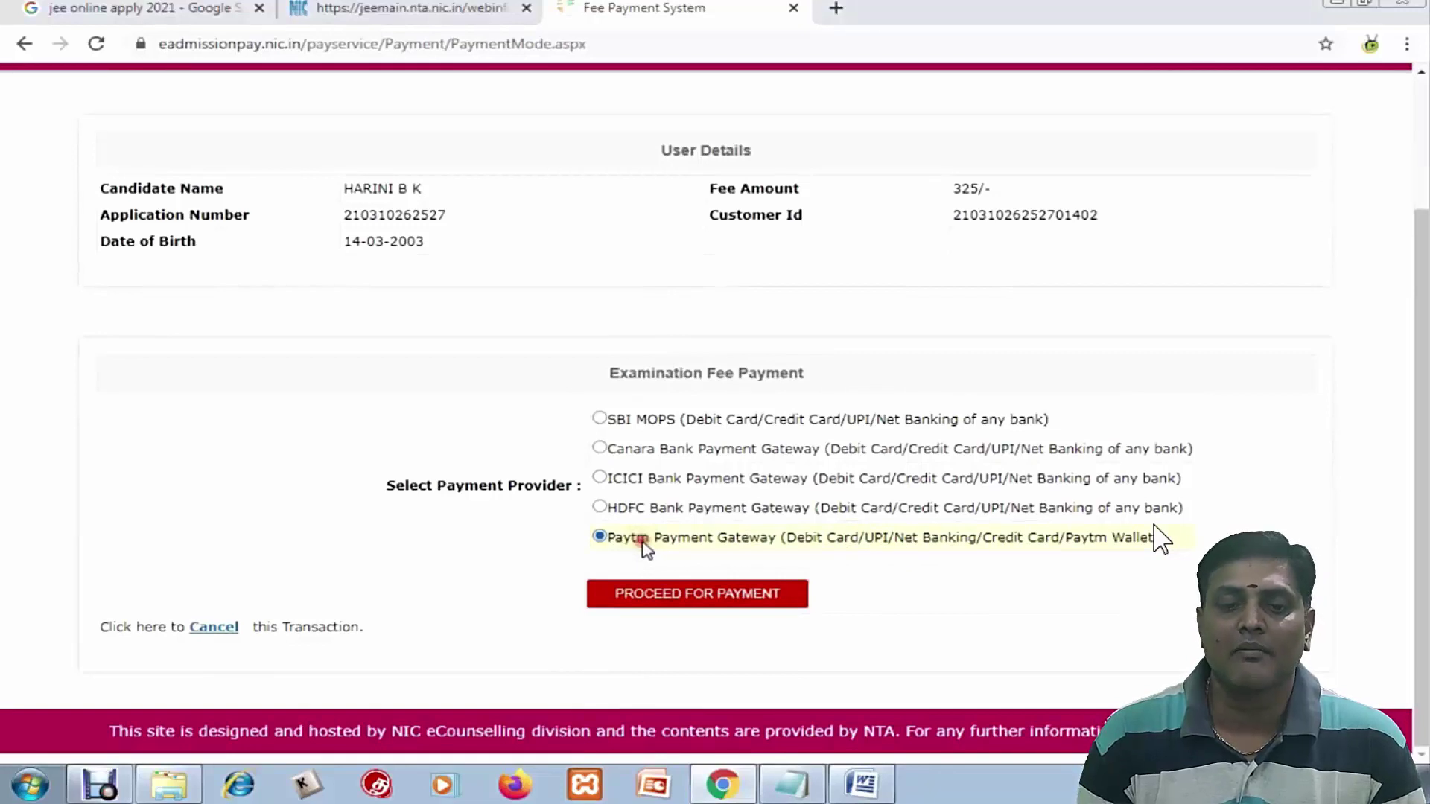
pyautogui.click(648, 596)
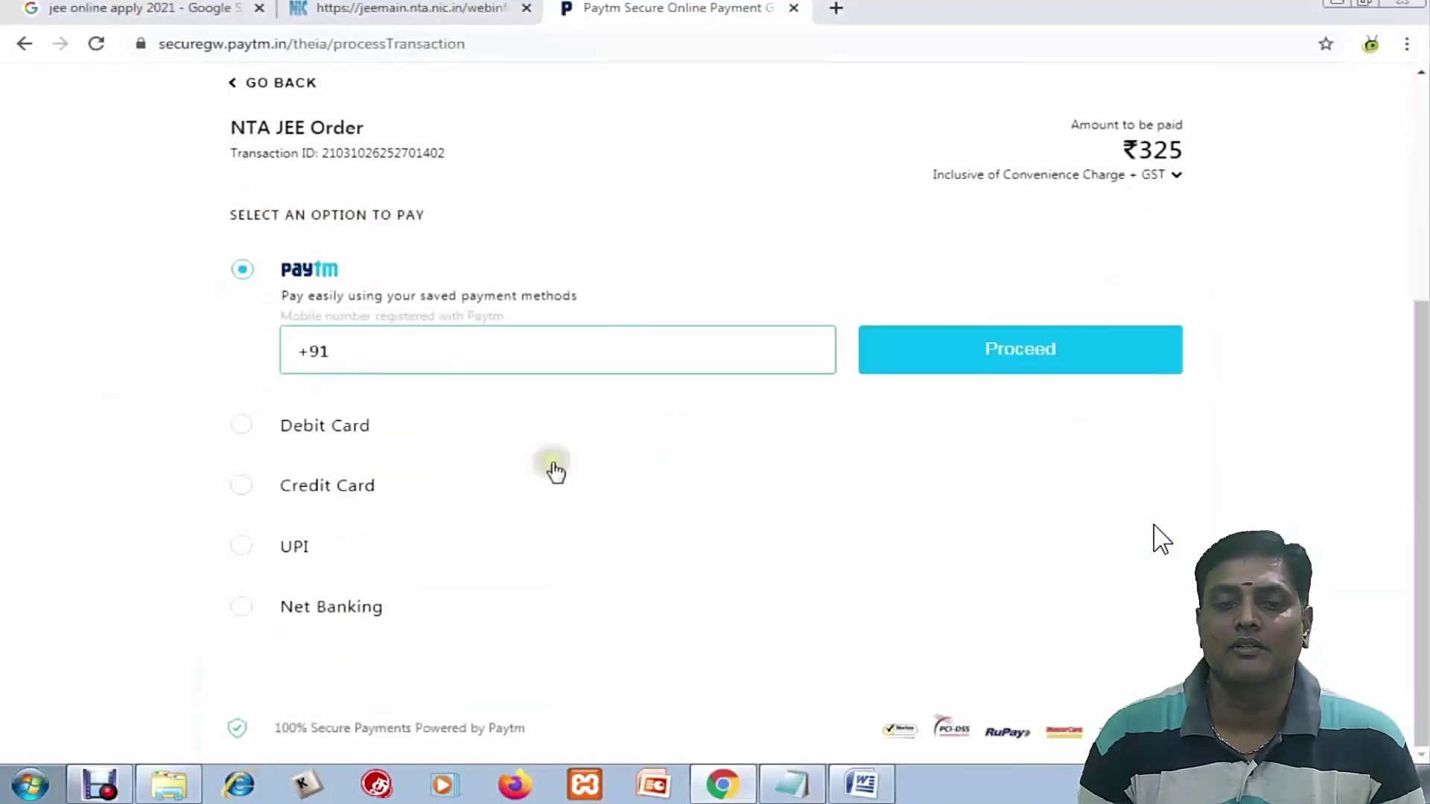
pyautogui.click(321, 603)
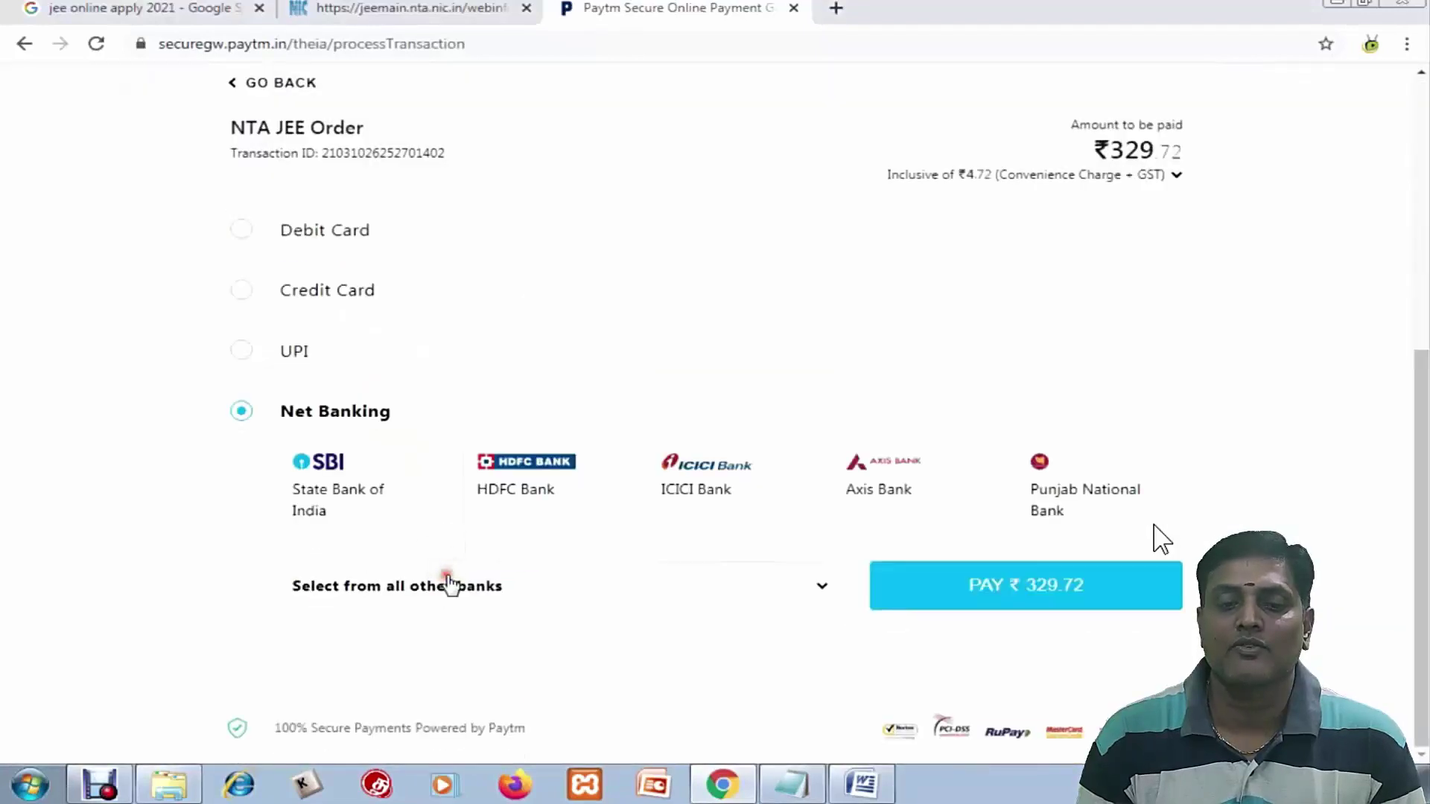
pyautogui.click(449, 586)
pyautogui.write('IND')
pyautogui.click(460, 388)
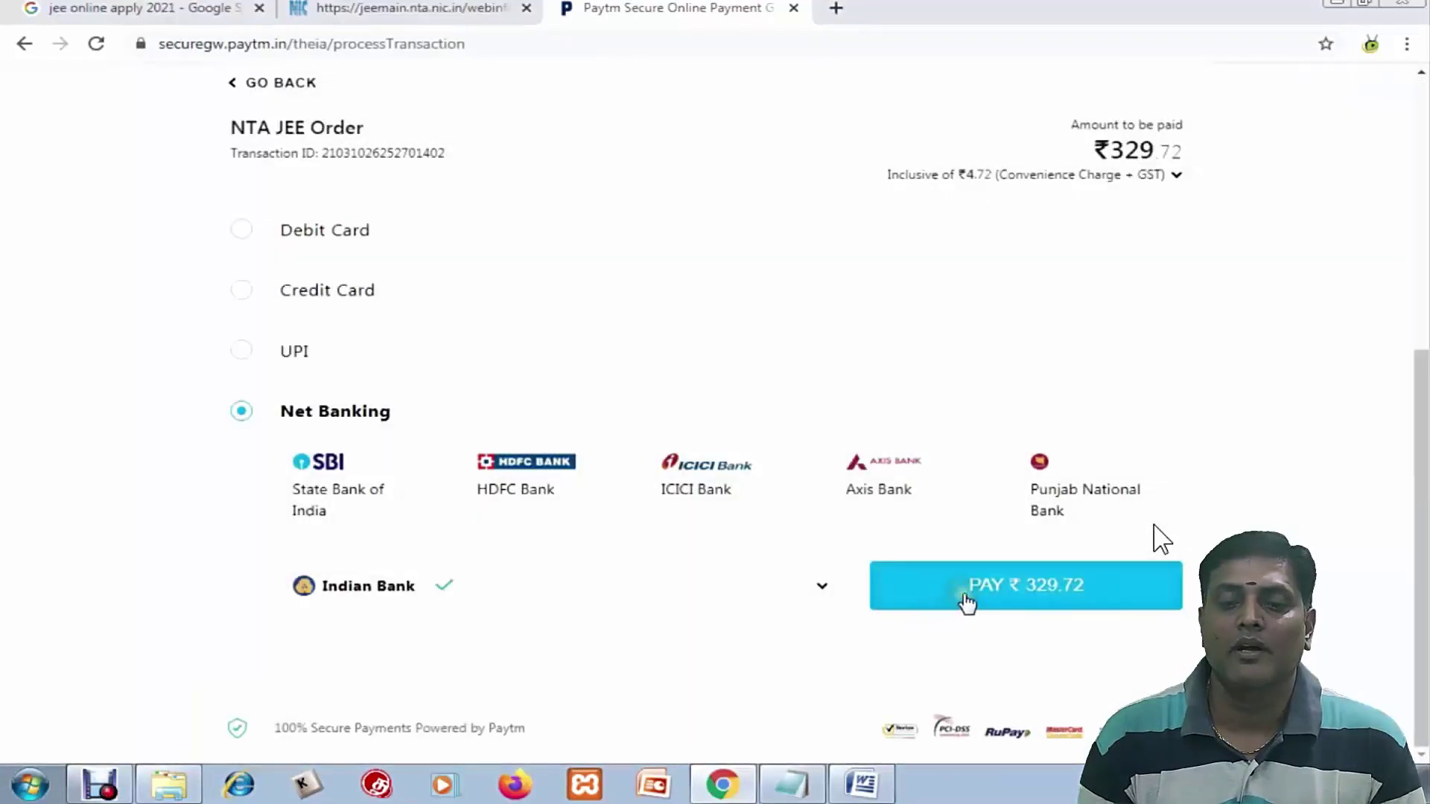
pyautogui.click(966, 600)
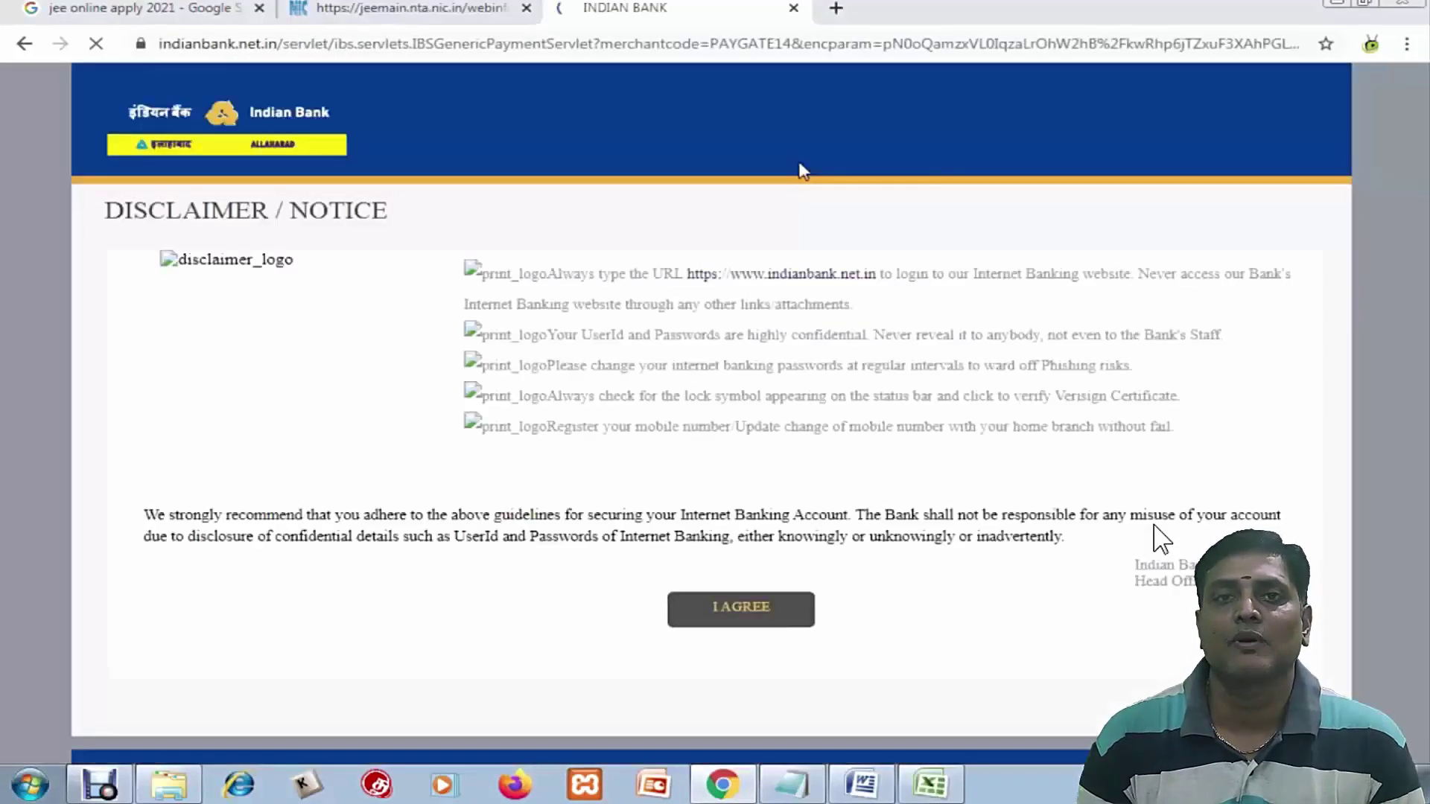
# Accept the Indian Bank disclaimer and log in with the net banking user ID and password
pyautogui.click(728, 618)
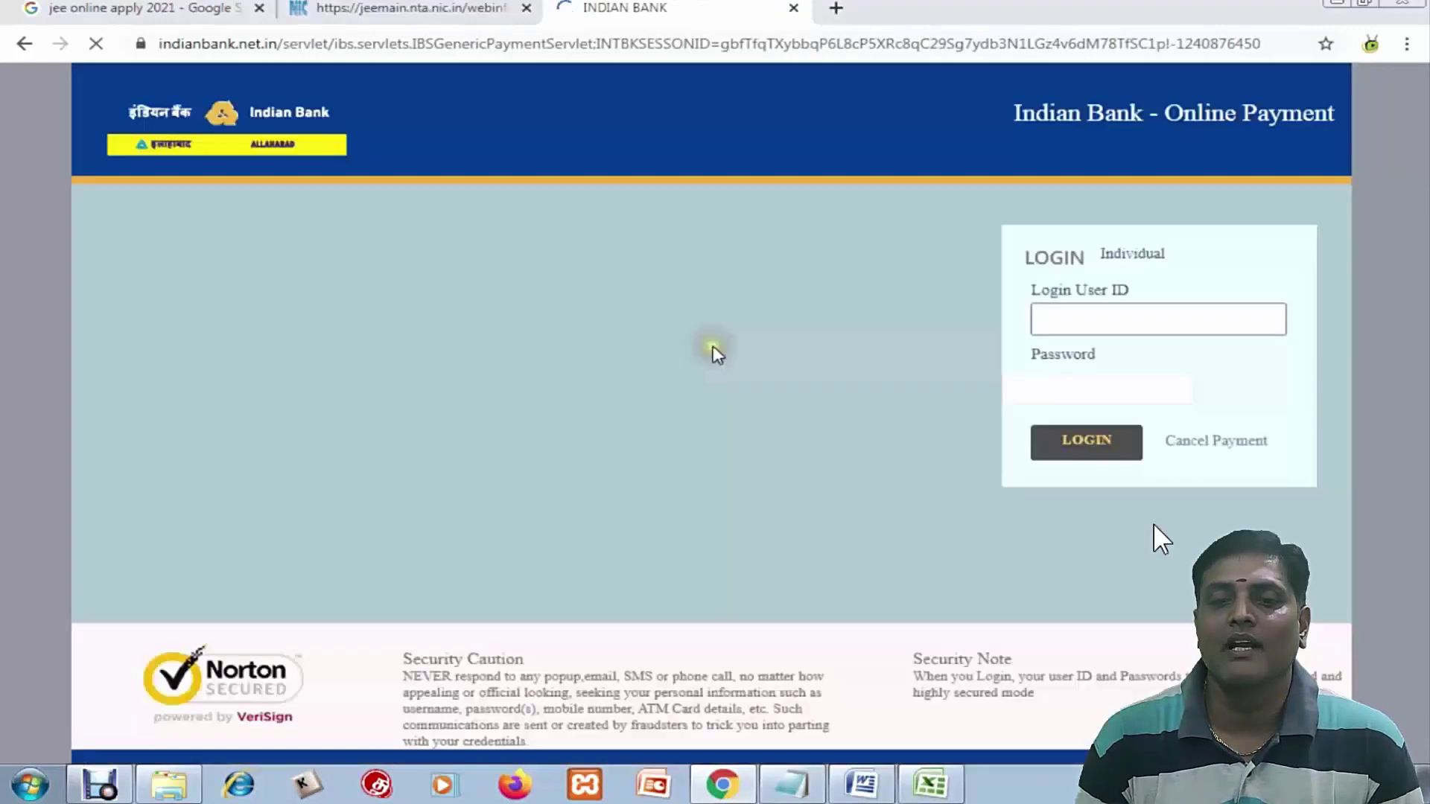
pyautogui.click(1088, 326)
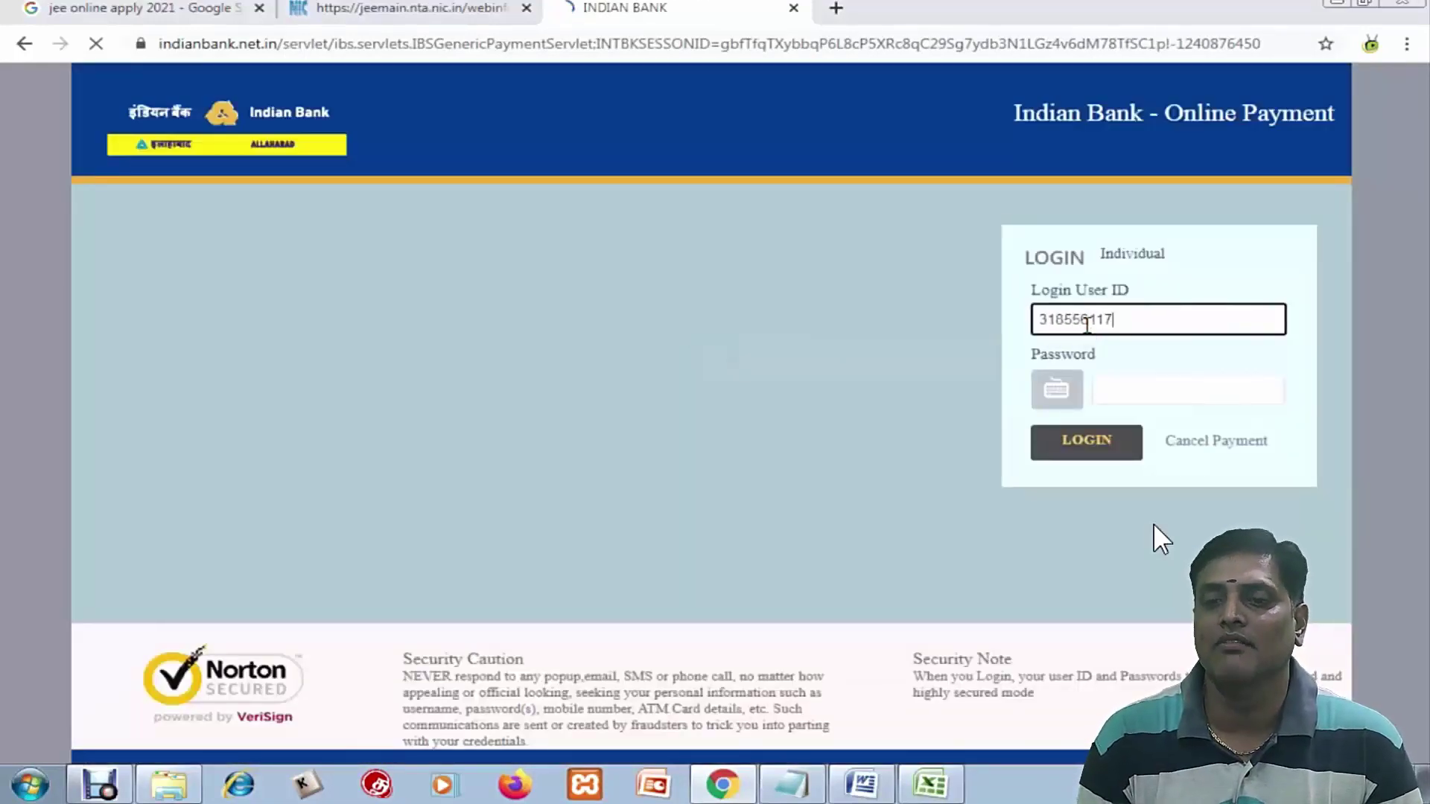
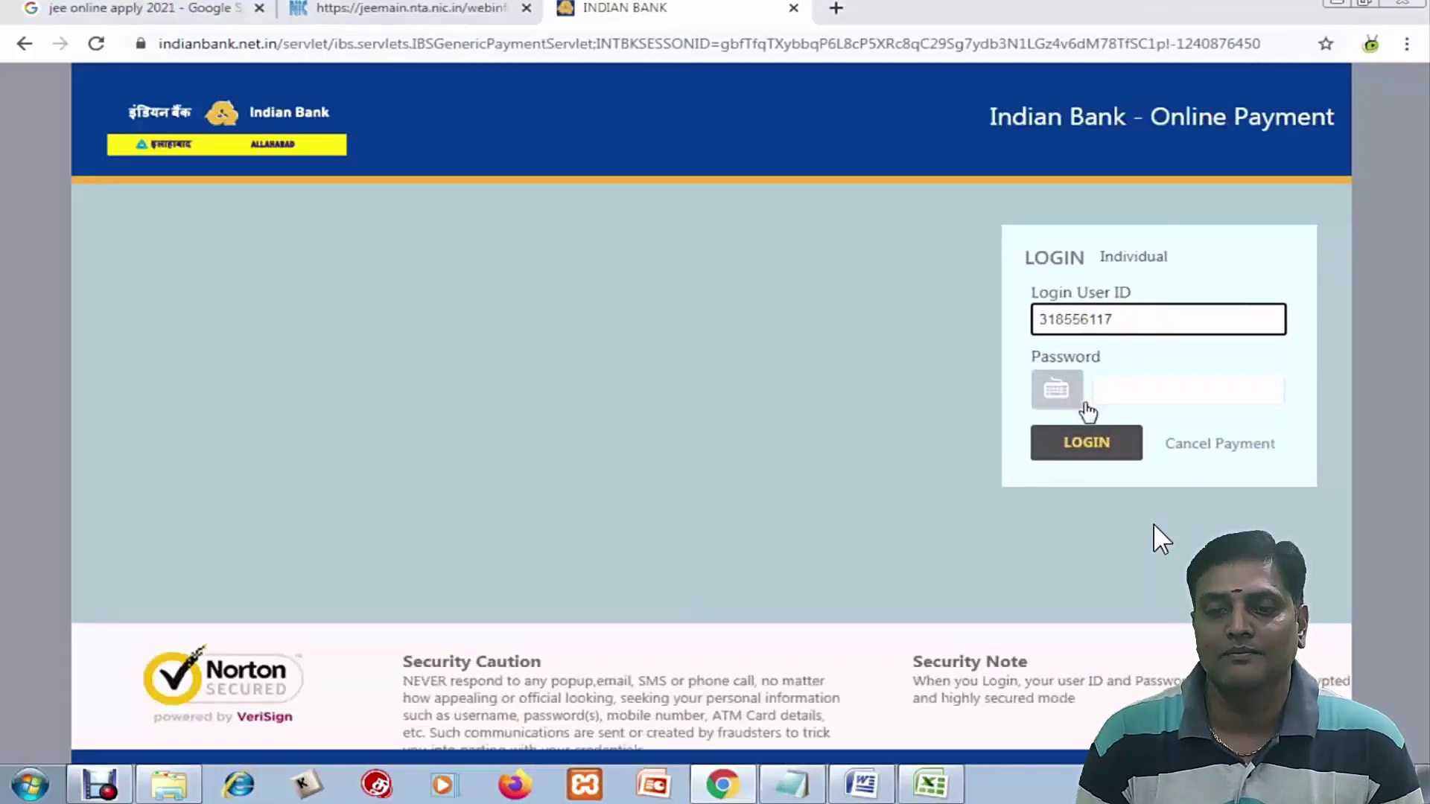
pyautogui.click(1110, 391)
pyautogui.hotkey('ctrl', 'v')
pyautogui.click(1110, 447)
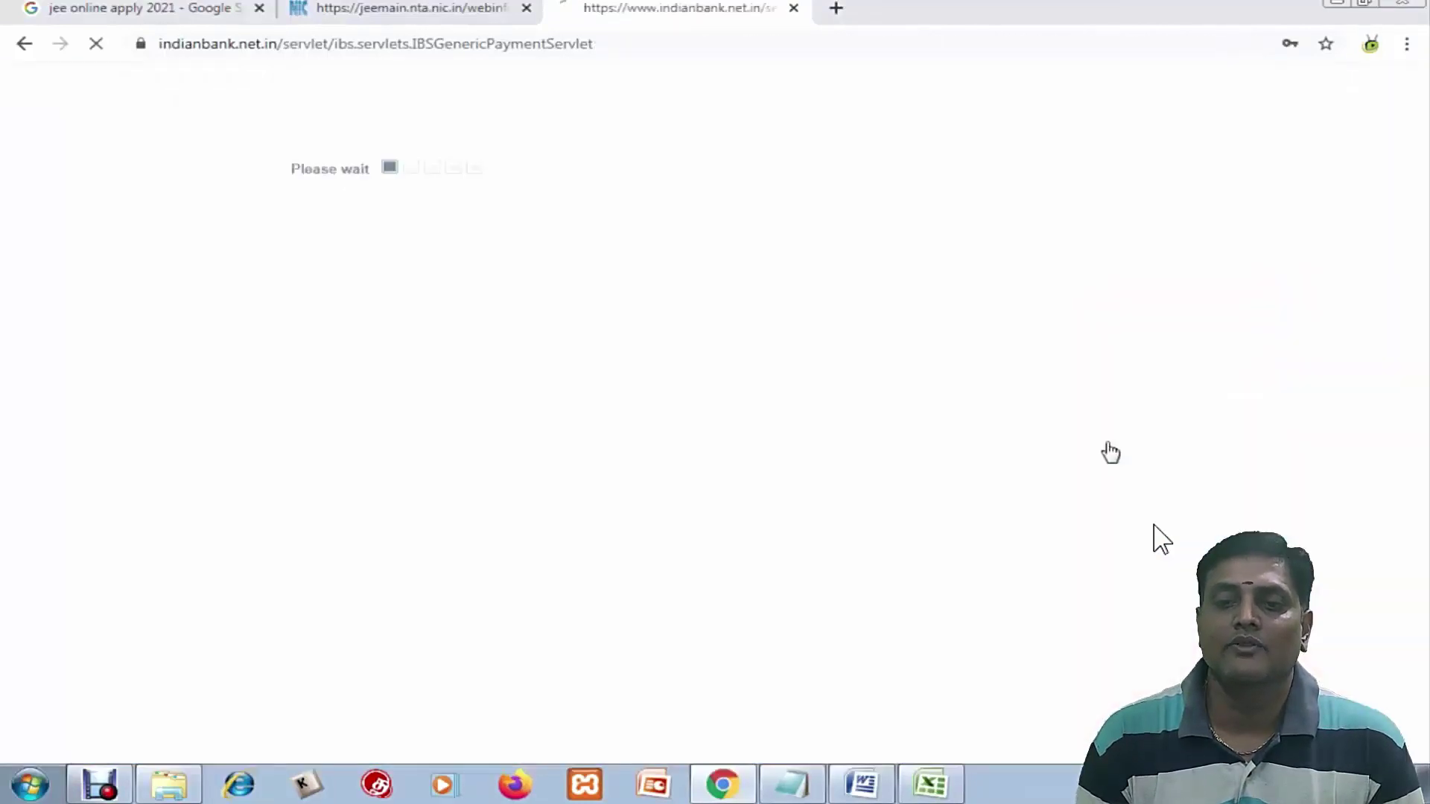
# Authorise the ₹329.72 payment with the transaction password and one-time password, then acknowledge success
pyautogui.click(473, 560)
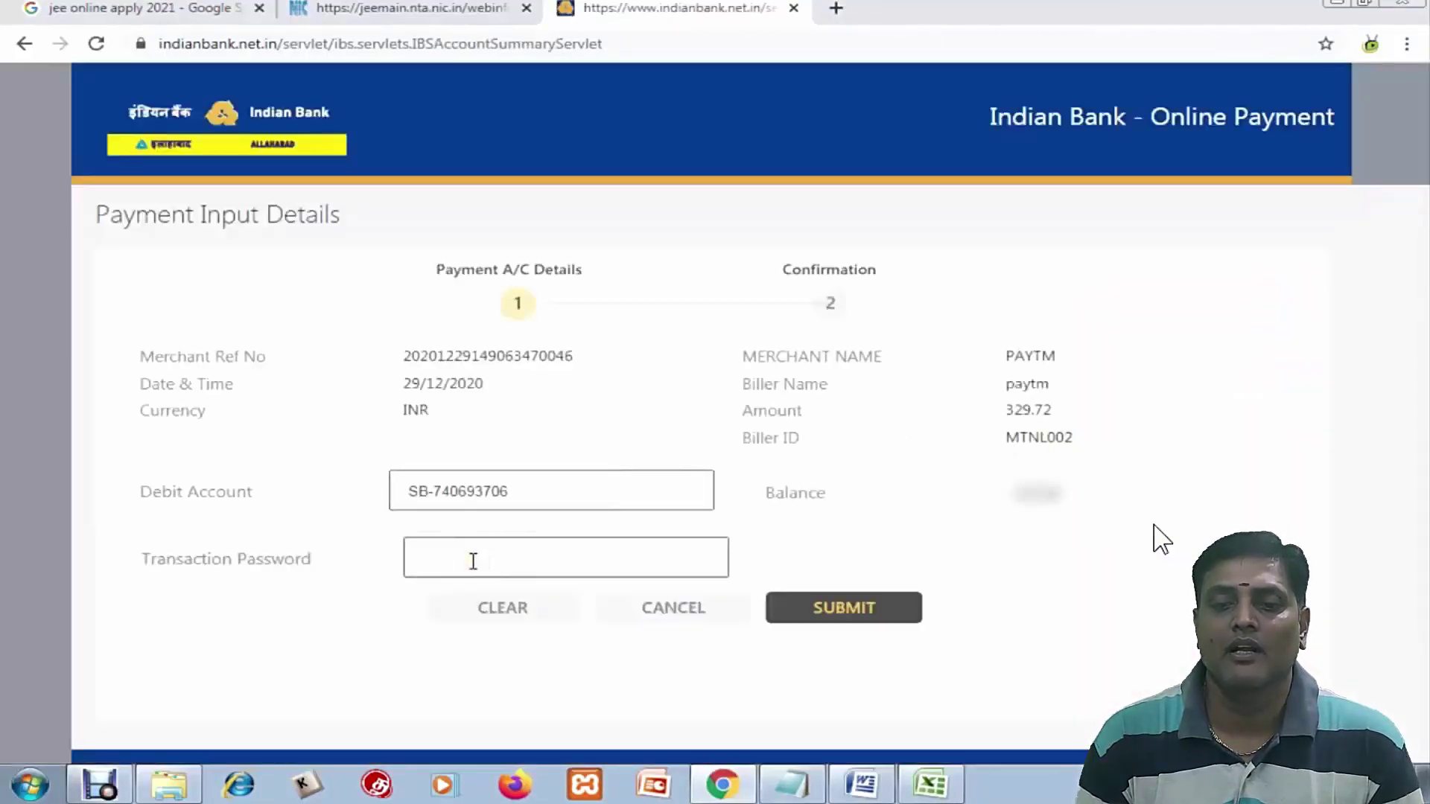
pyautogui.click(473, 560)
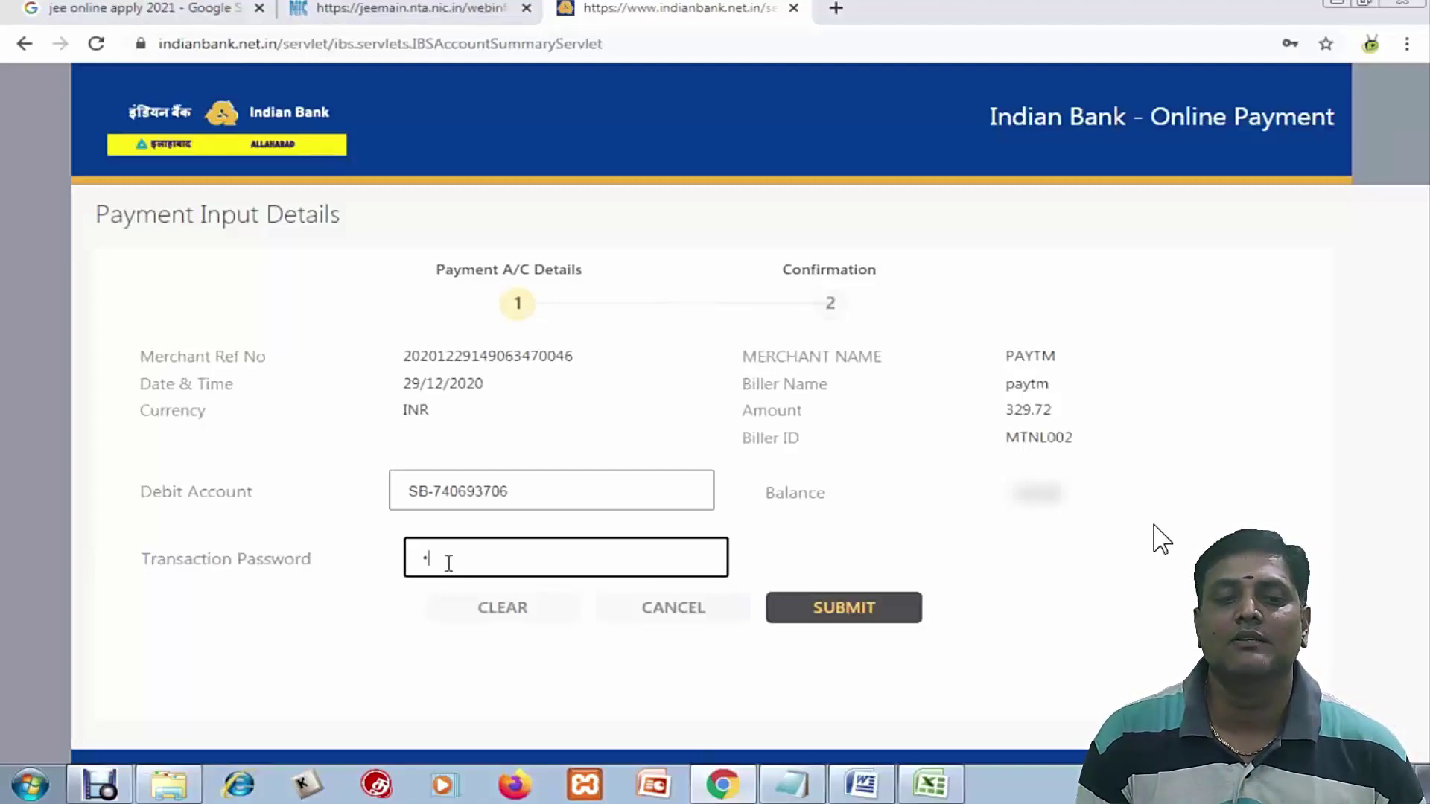
pyautogui.write('••••')
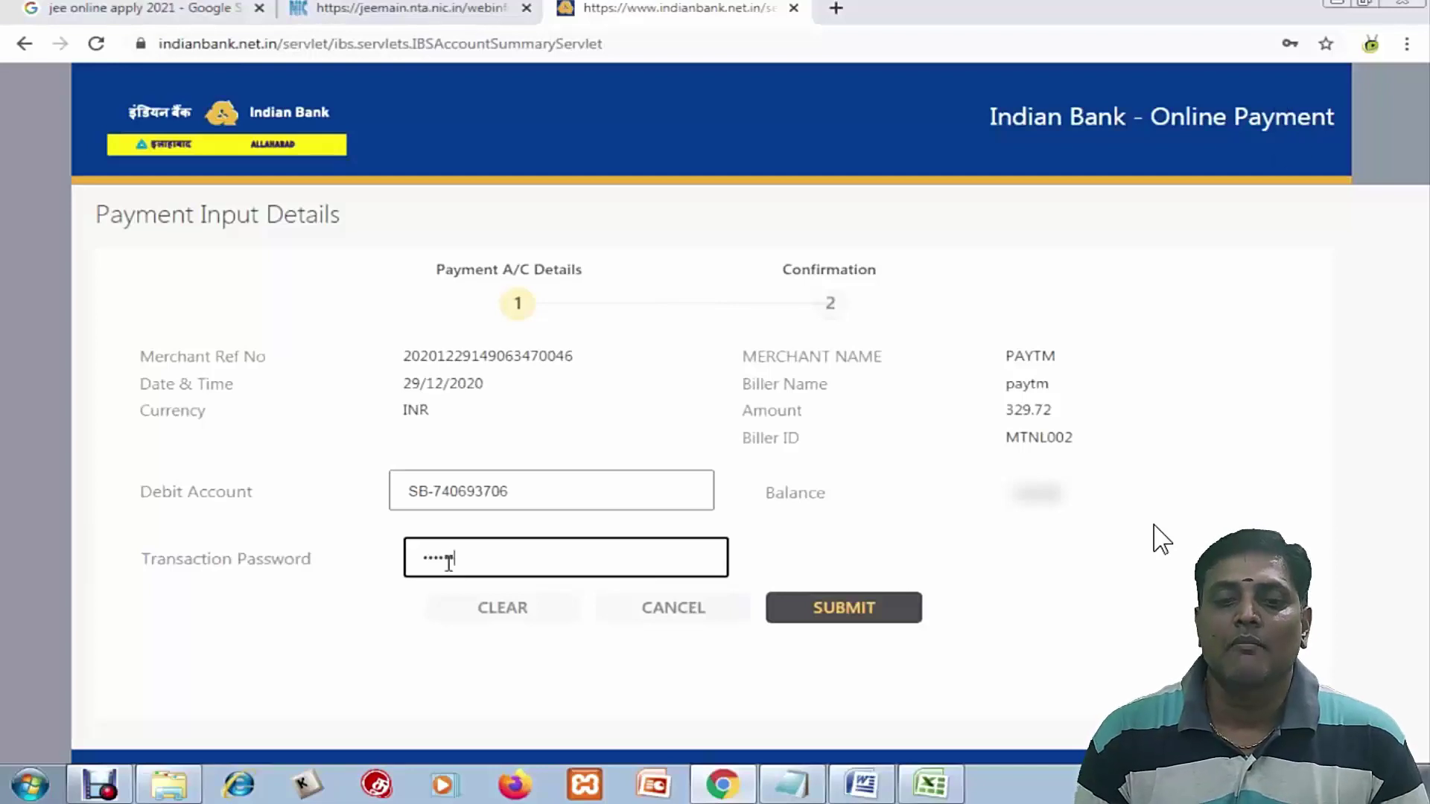
pyautogui.click(798, 610)
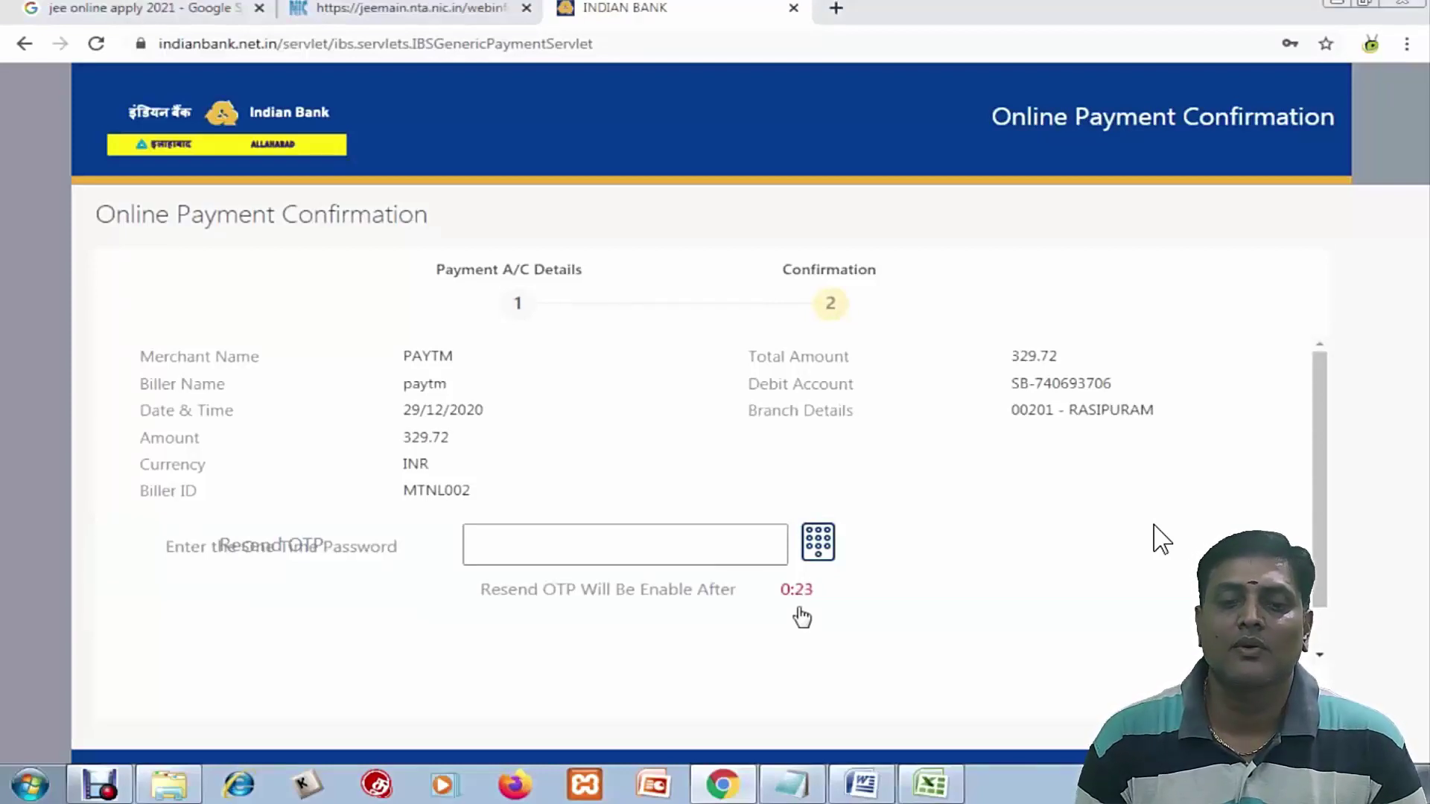
pyautogui.click(626, 542)
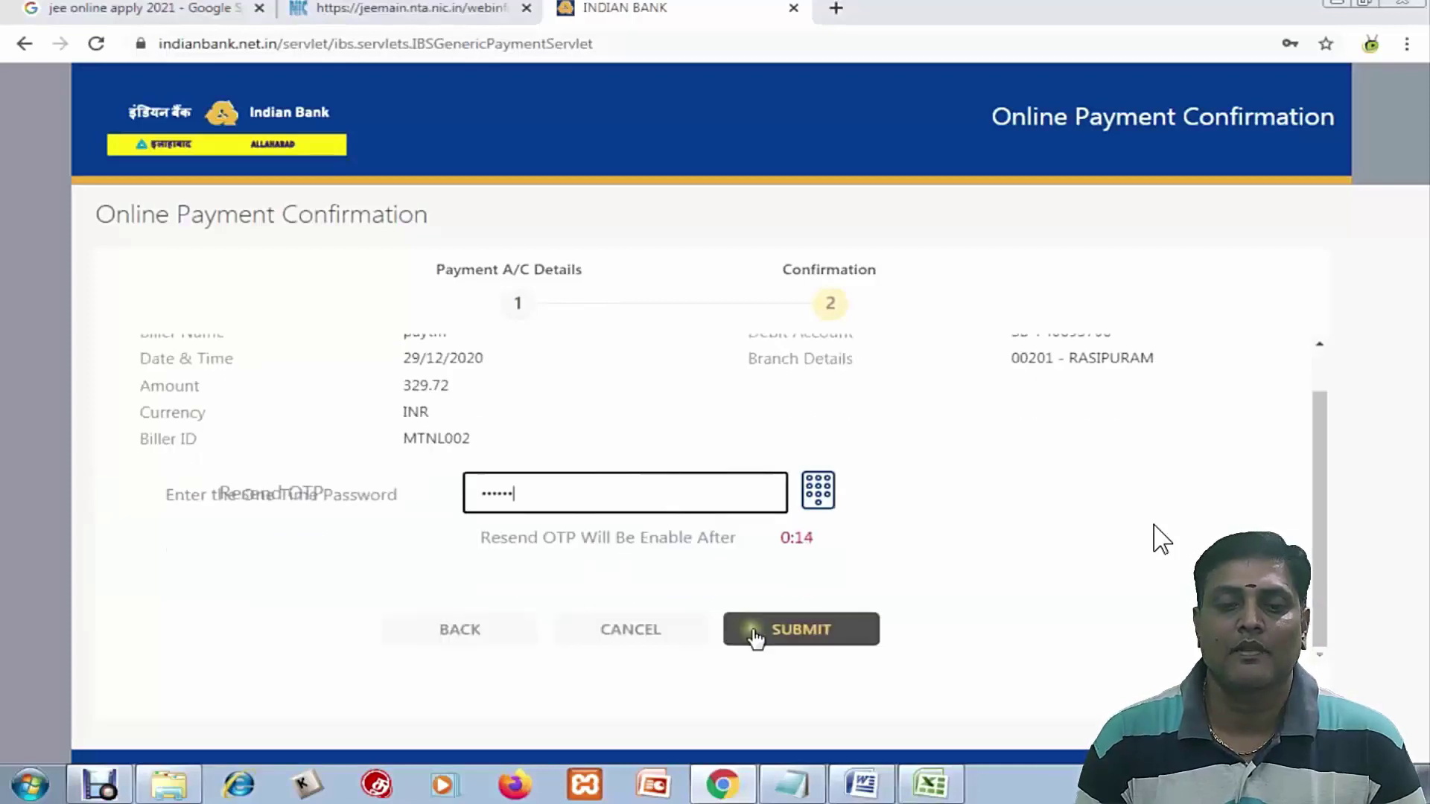
pyautogui.click(757, 629)
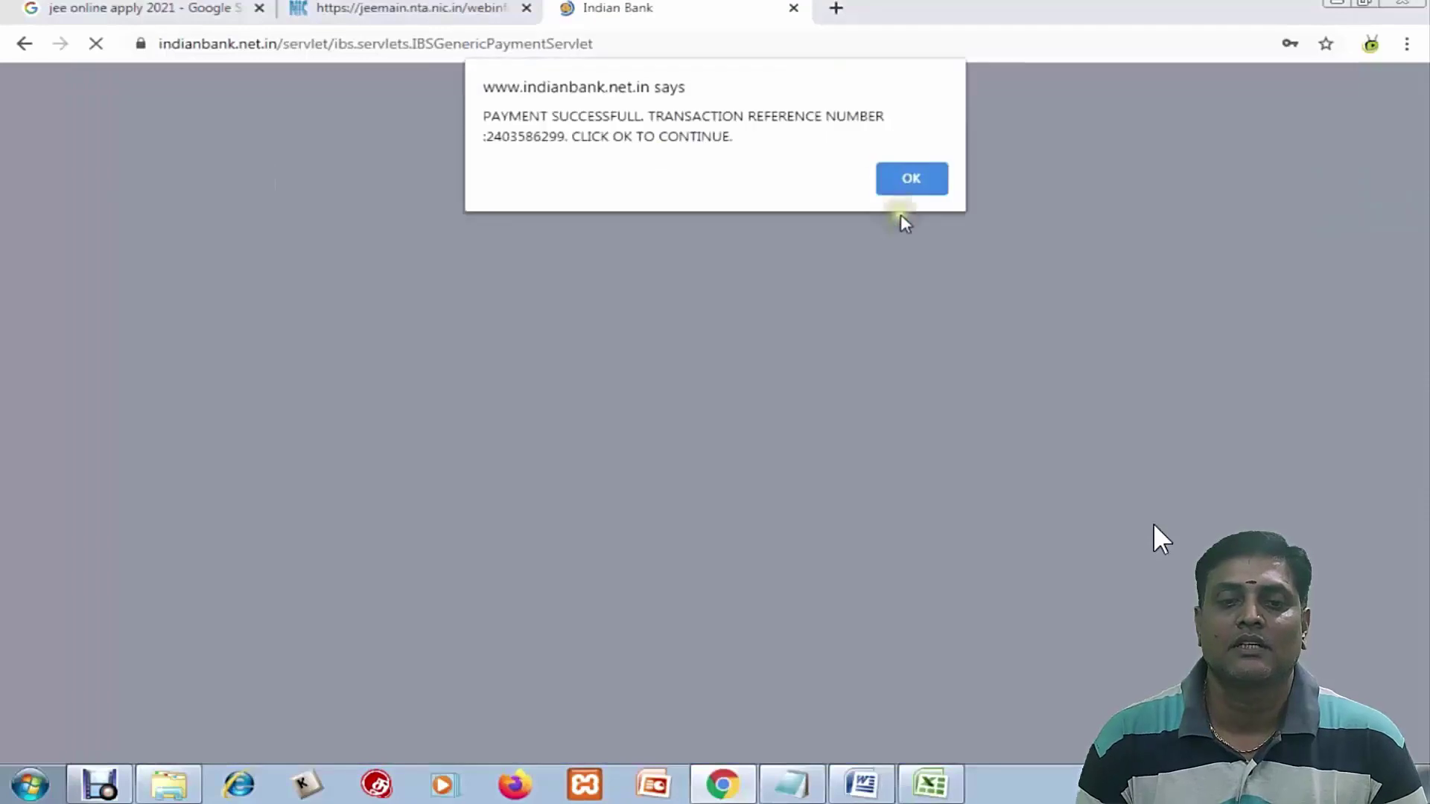
pyautogui.click(906, 179)
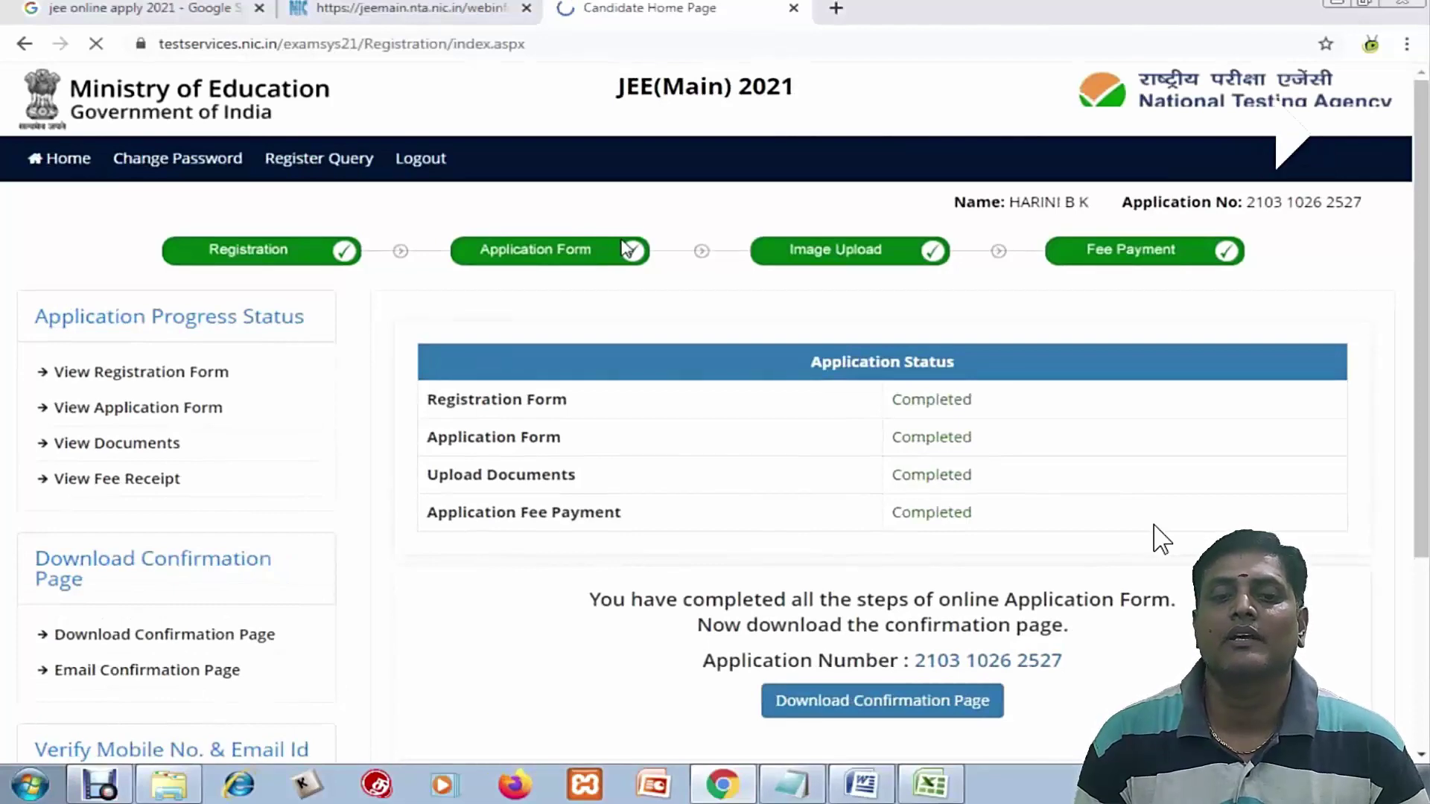
pyautogui.scroll(-3, 591, 415)
pyautogui.click(861, 423)
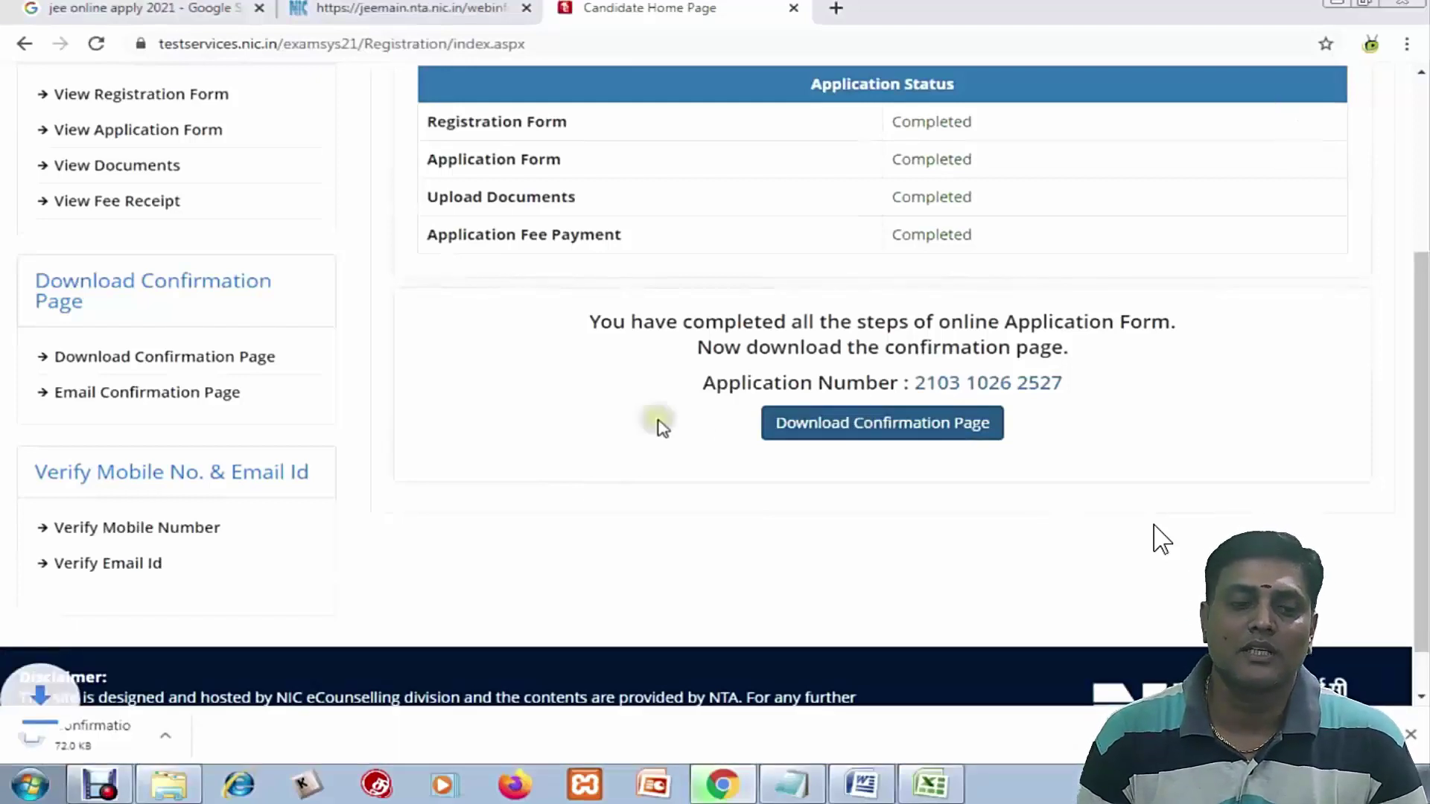
pyautogui.scroll(3, 655, 423)
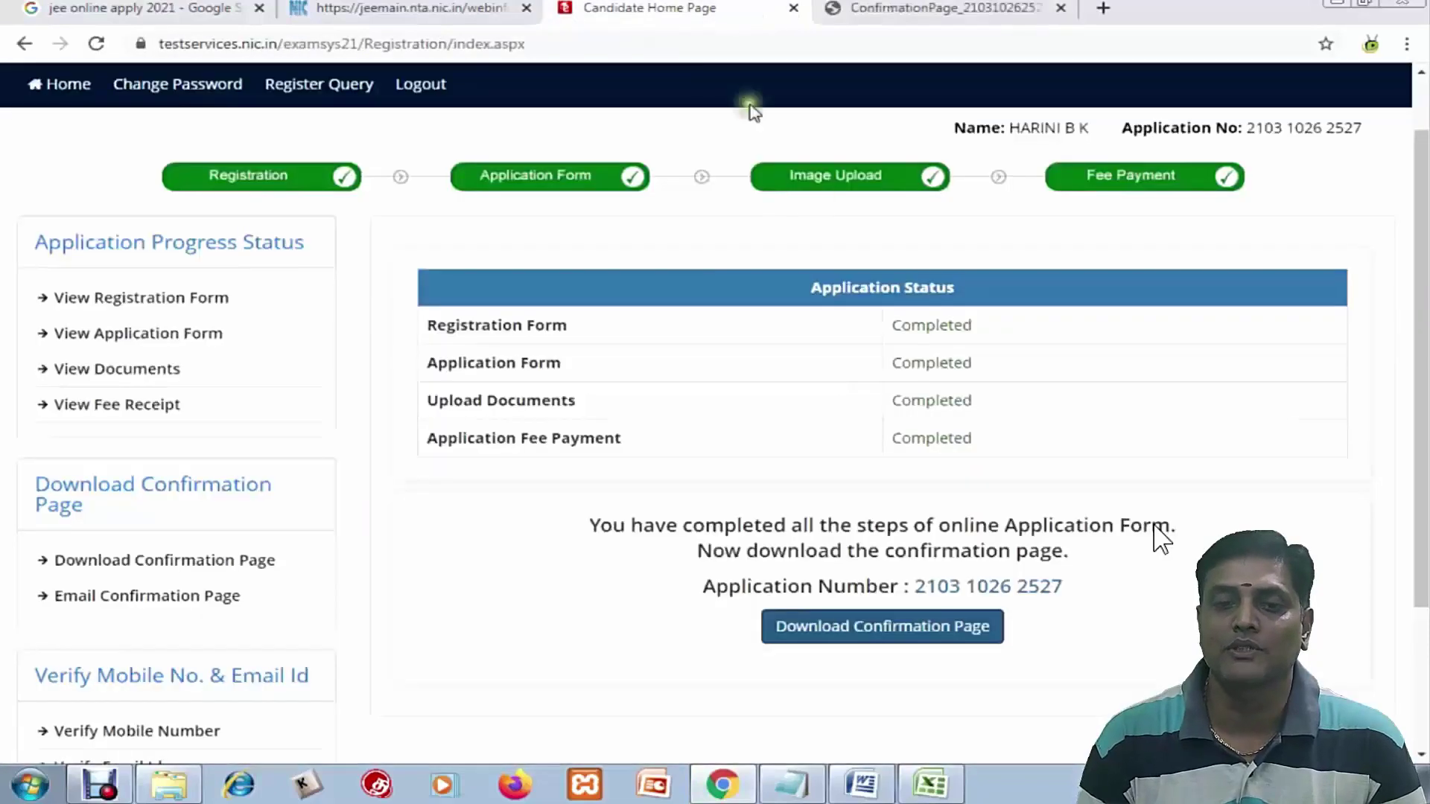
pyautogui.click(937, 13)
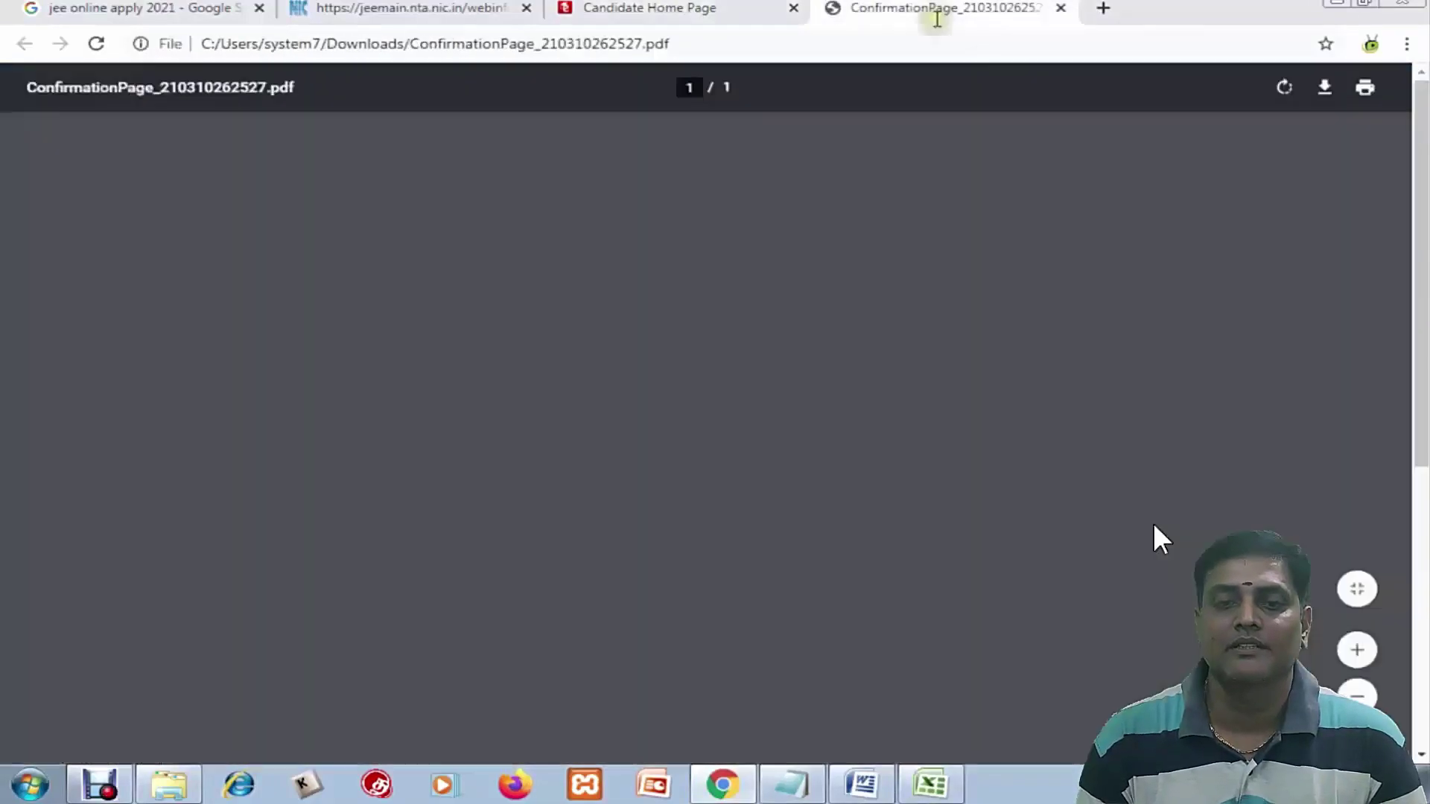
# Print the one-page JEE(Main) 2021 Confirmation Page from the PDF viewer
pyautogui.scroll(8, 1236, 197)
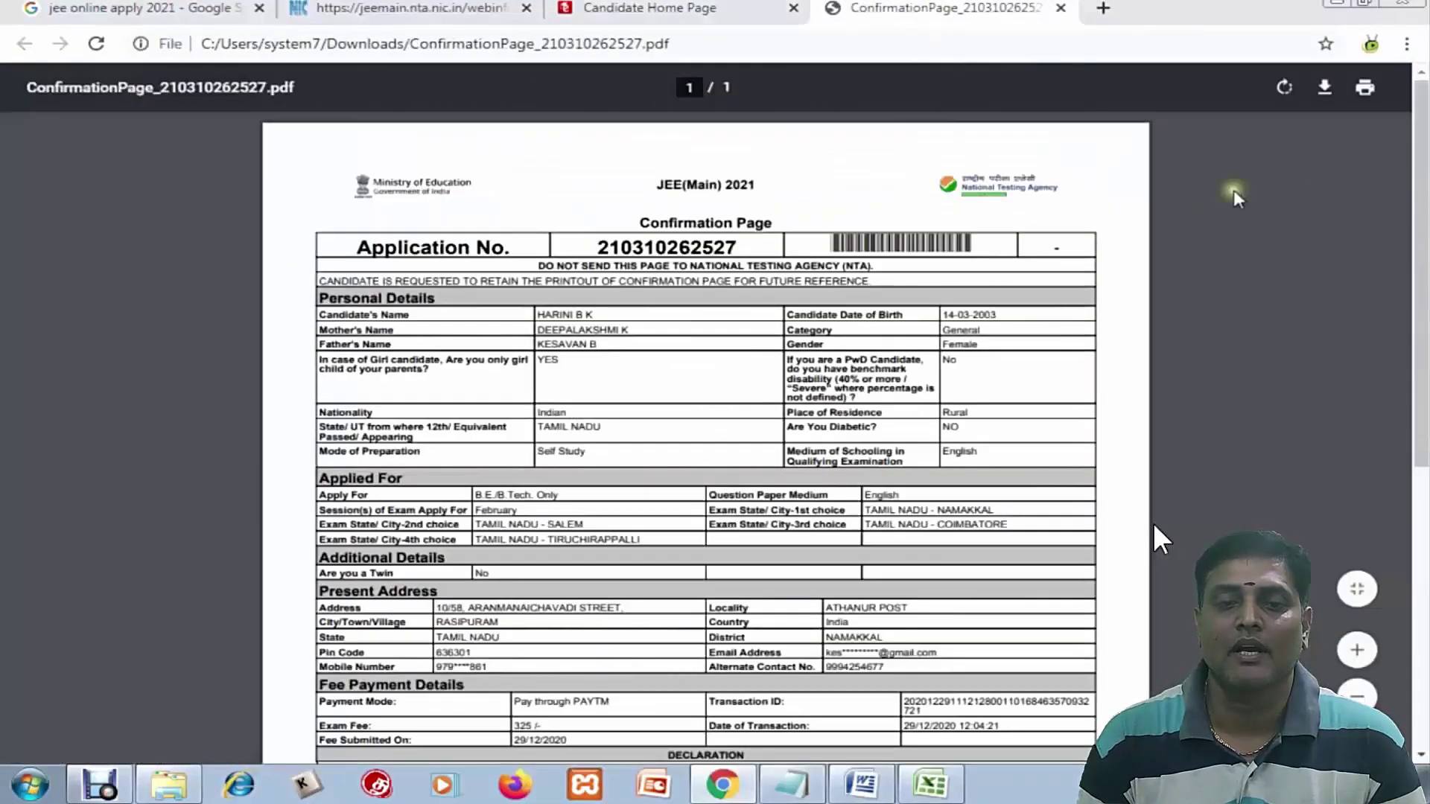
pyautogui.click(1366, 88)
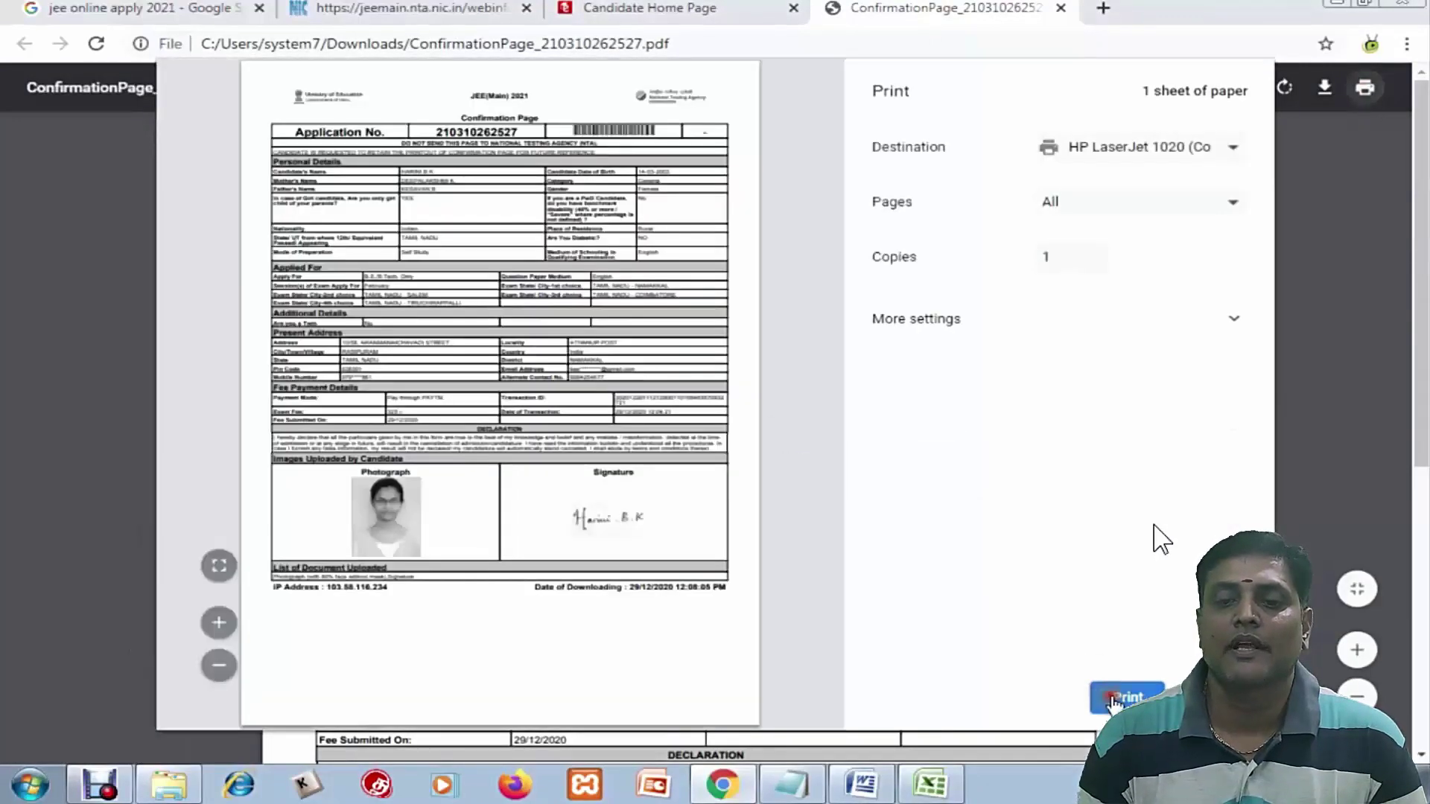
pyautogui.click(1114, 699)
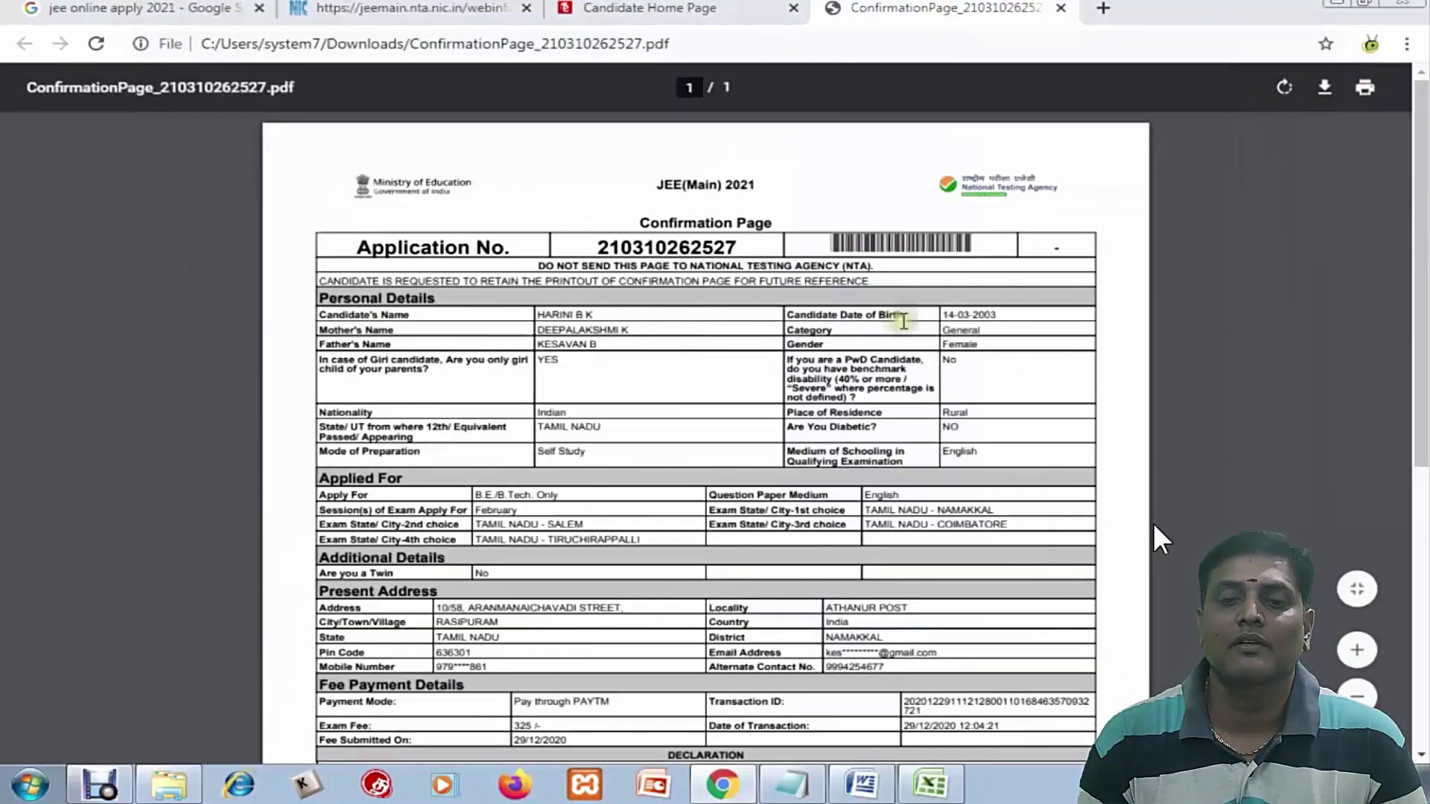
pyautogui.scroll(-6, 1153, 523)
pyautogui.scroll(6, 864, 358)
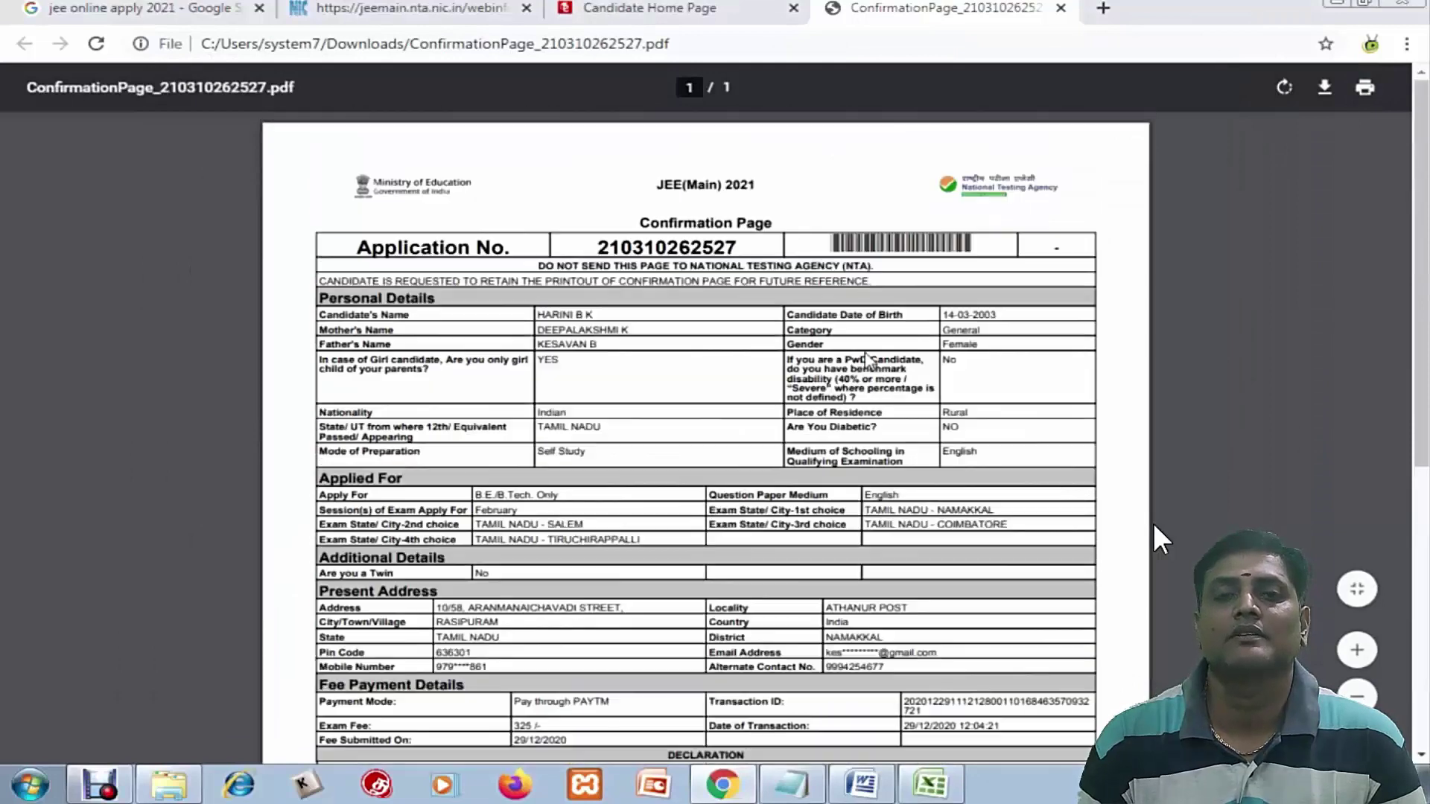